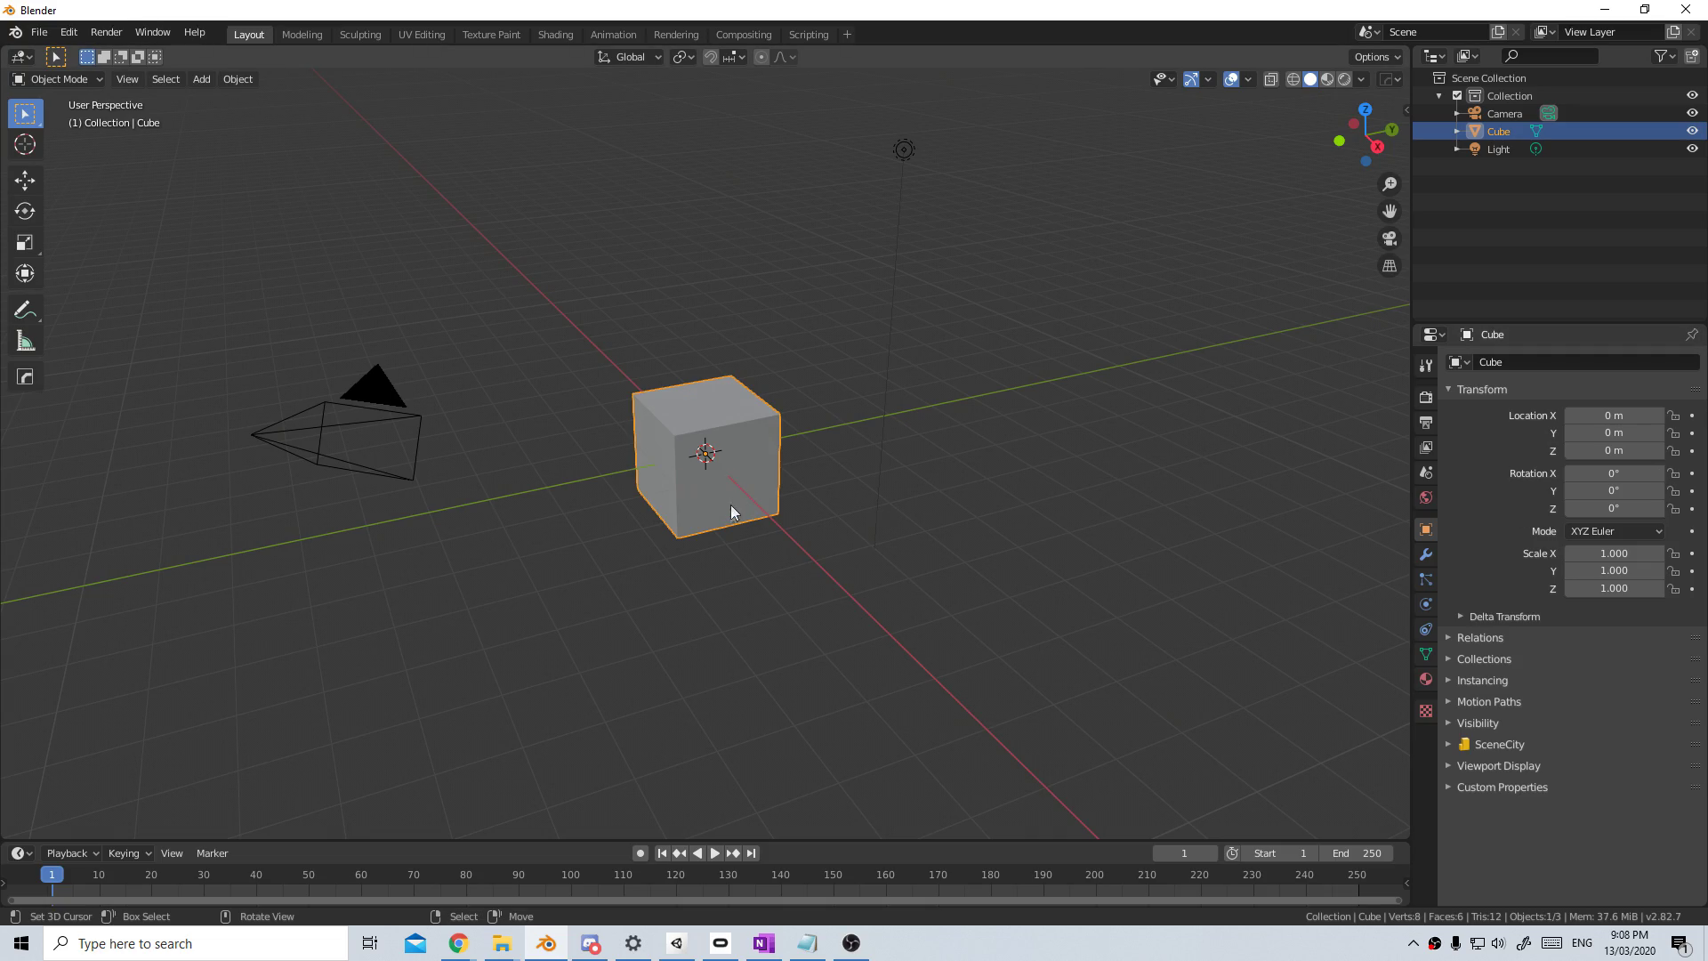
Step: Delete the existing cube and add a fresh cube at the origin
key("Delete")
key("shift+a")
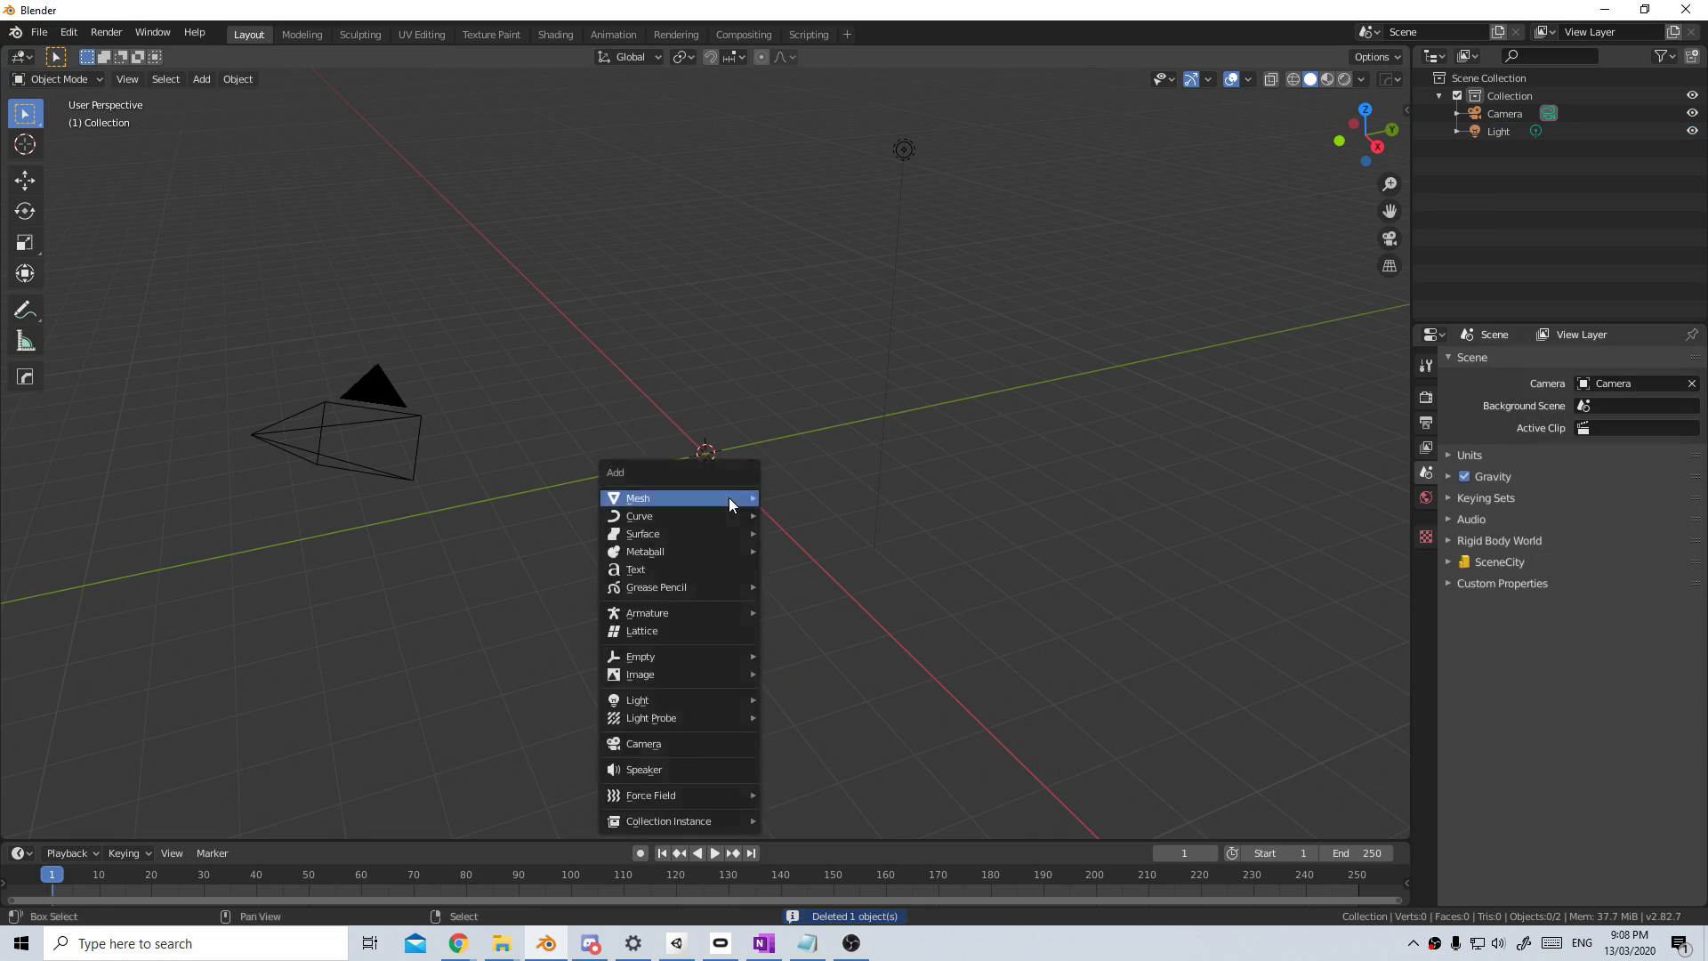
mouse_move(734, 498)
left_click(805, 511)
scroll(808, 515, "up", 2)
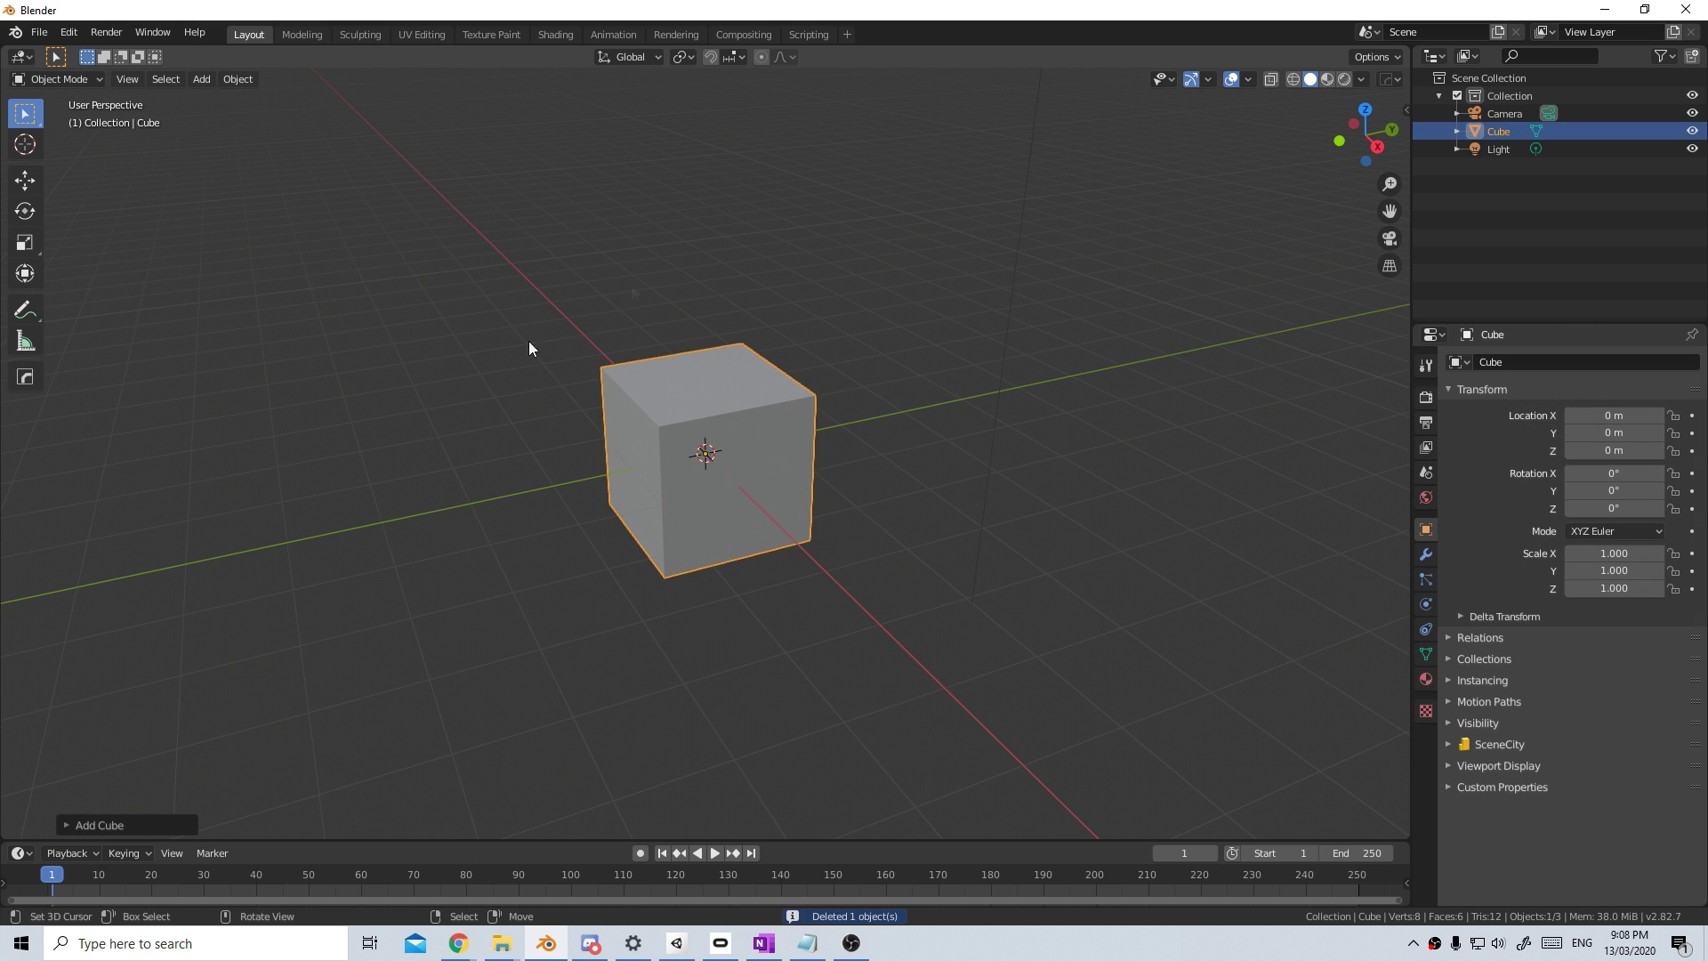
middle_click_drag(737, 471, 699, 475)
Step: Add a plane and scale it up into a huge ground plane
key("shift+a")
mouse_move(698, 474)
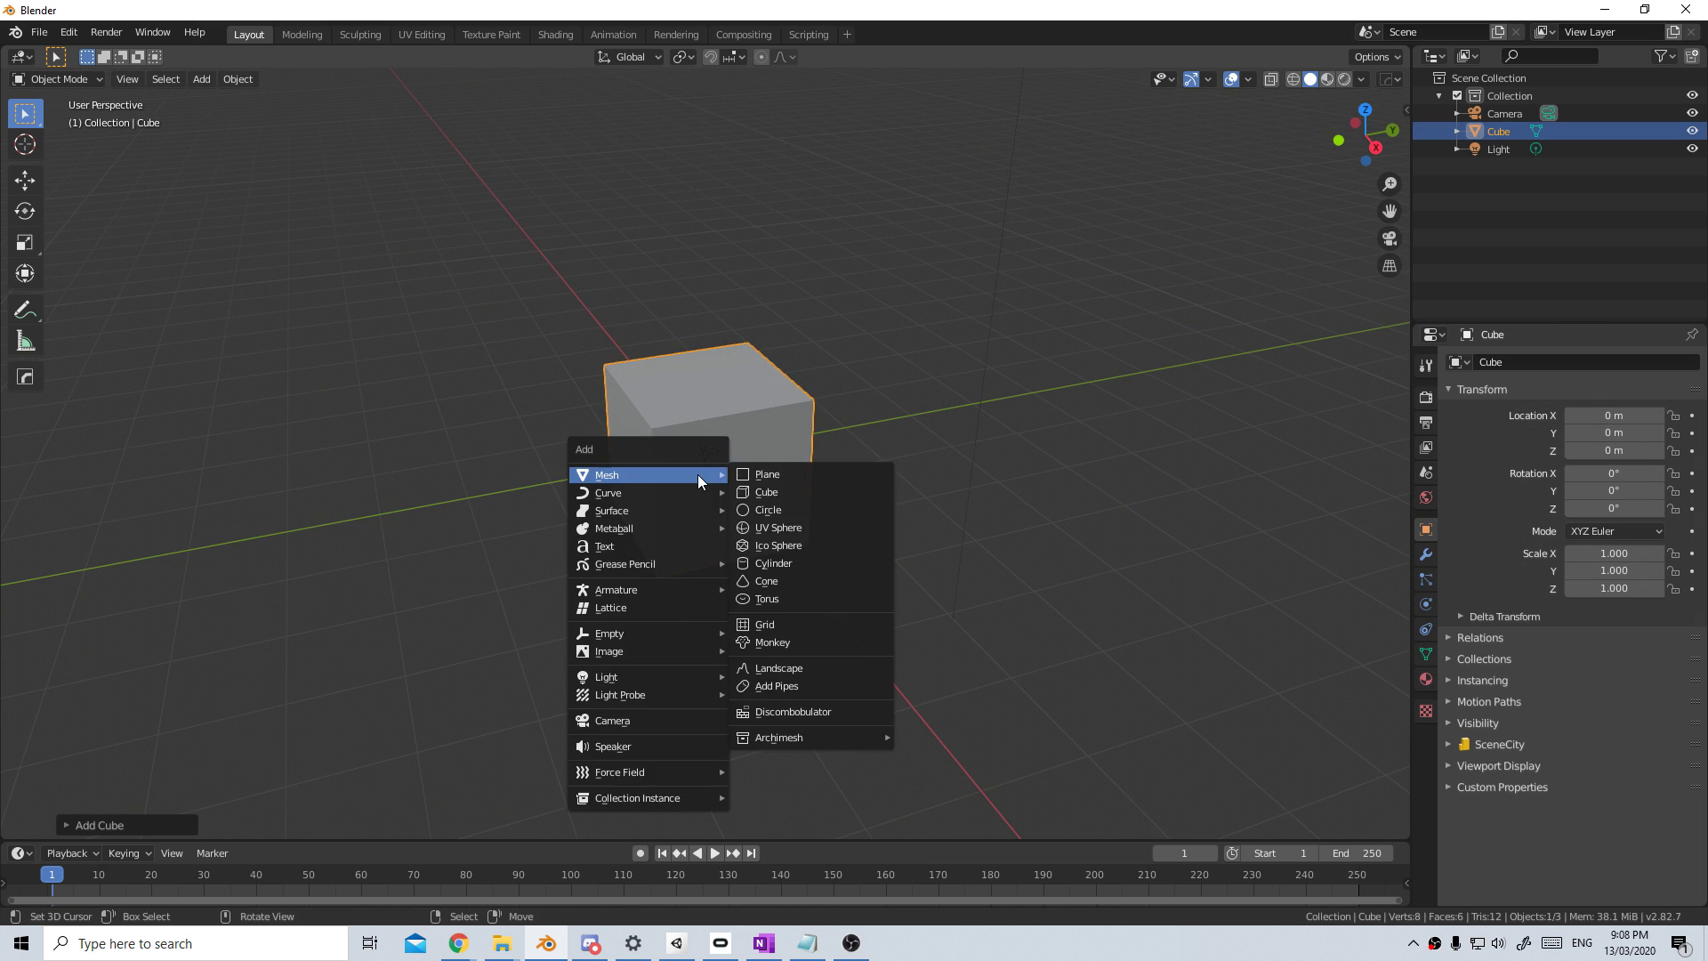
left_click(809, 476)
key("s")
left_click(1148, 98)
scroll(968, 339, "down", 4)
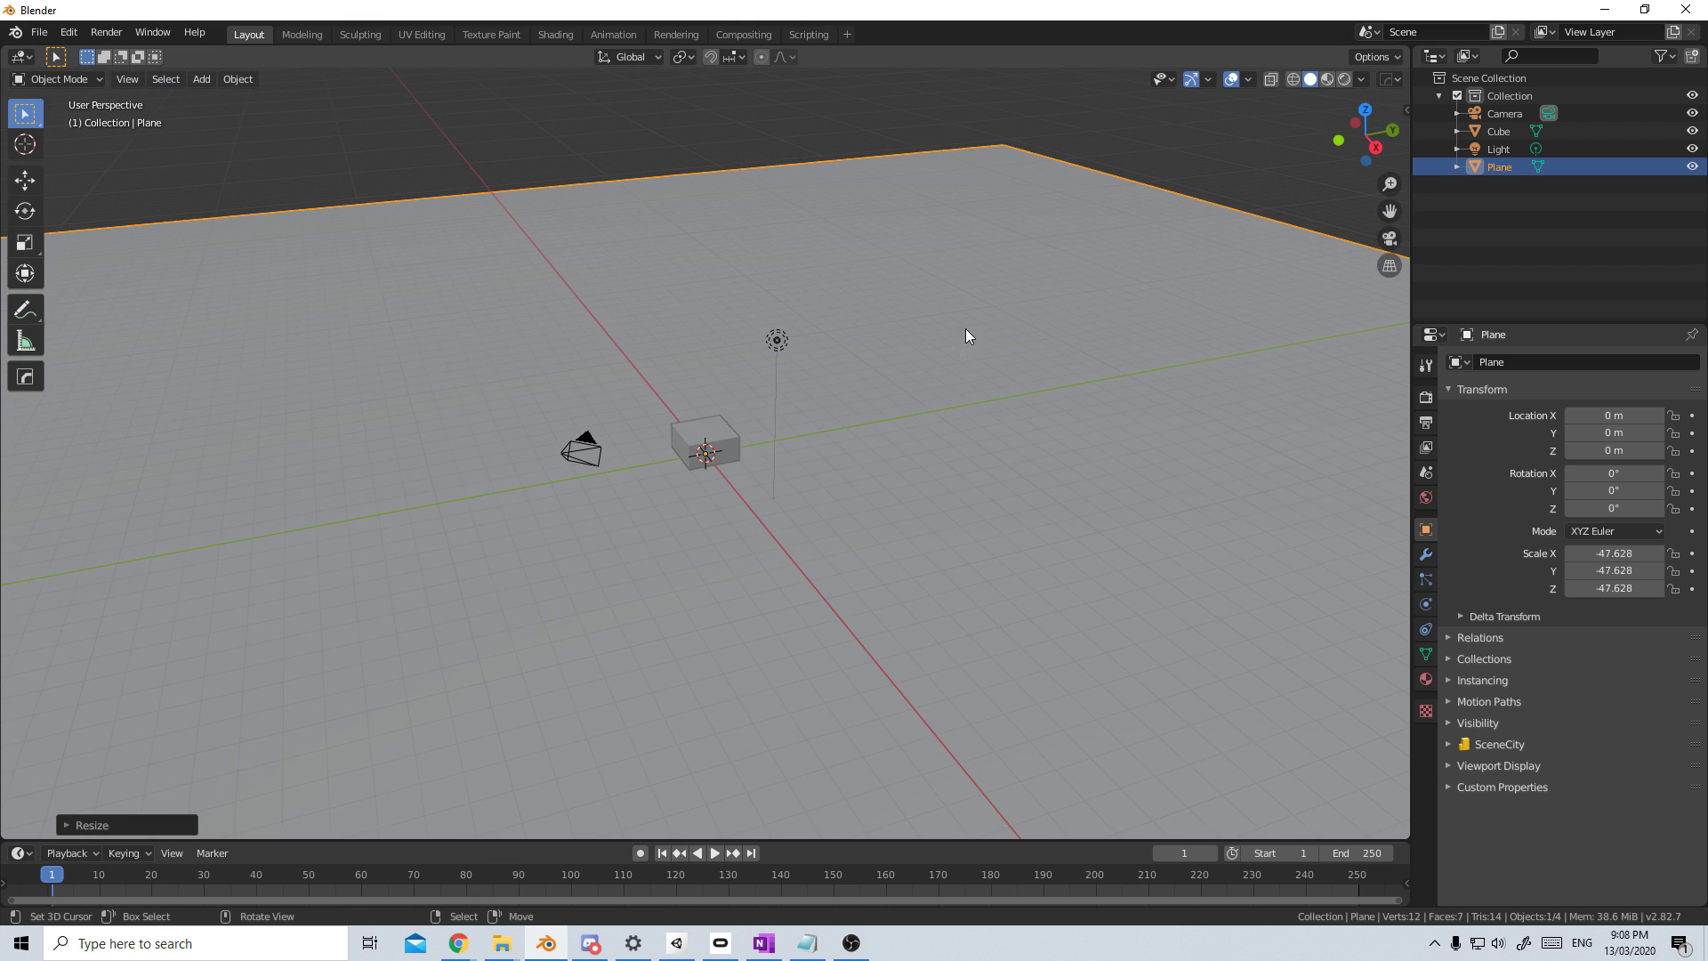
scroll(840, 460, "up", 4)
Step: Add a second plane, raise it to Z 2.6395 m and scale it to 1.951
key("shift+a")
mouse_move(826, 450)
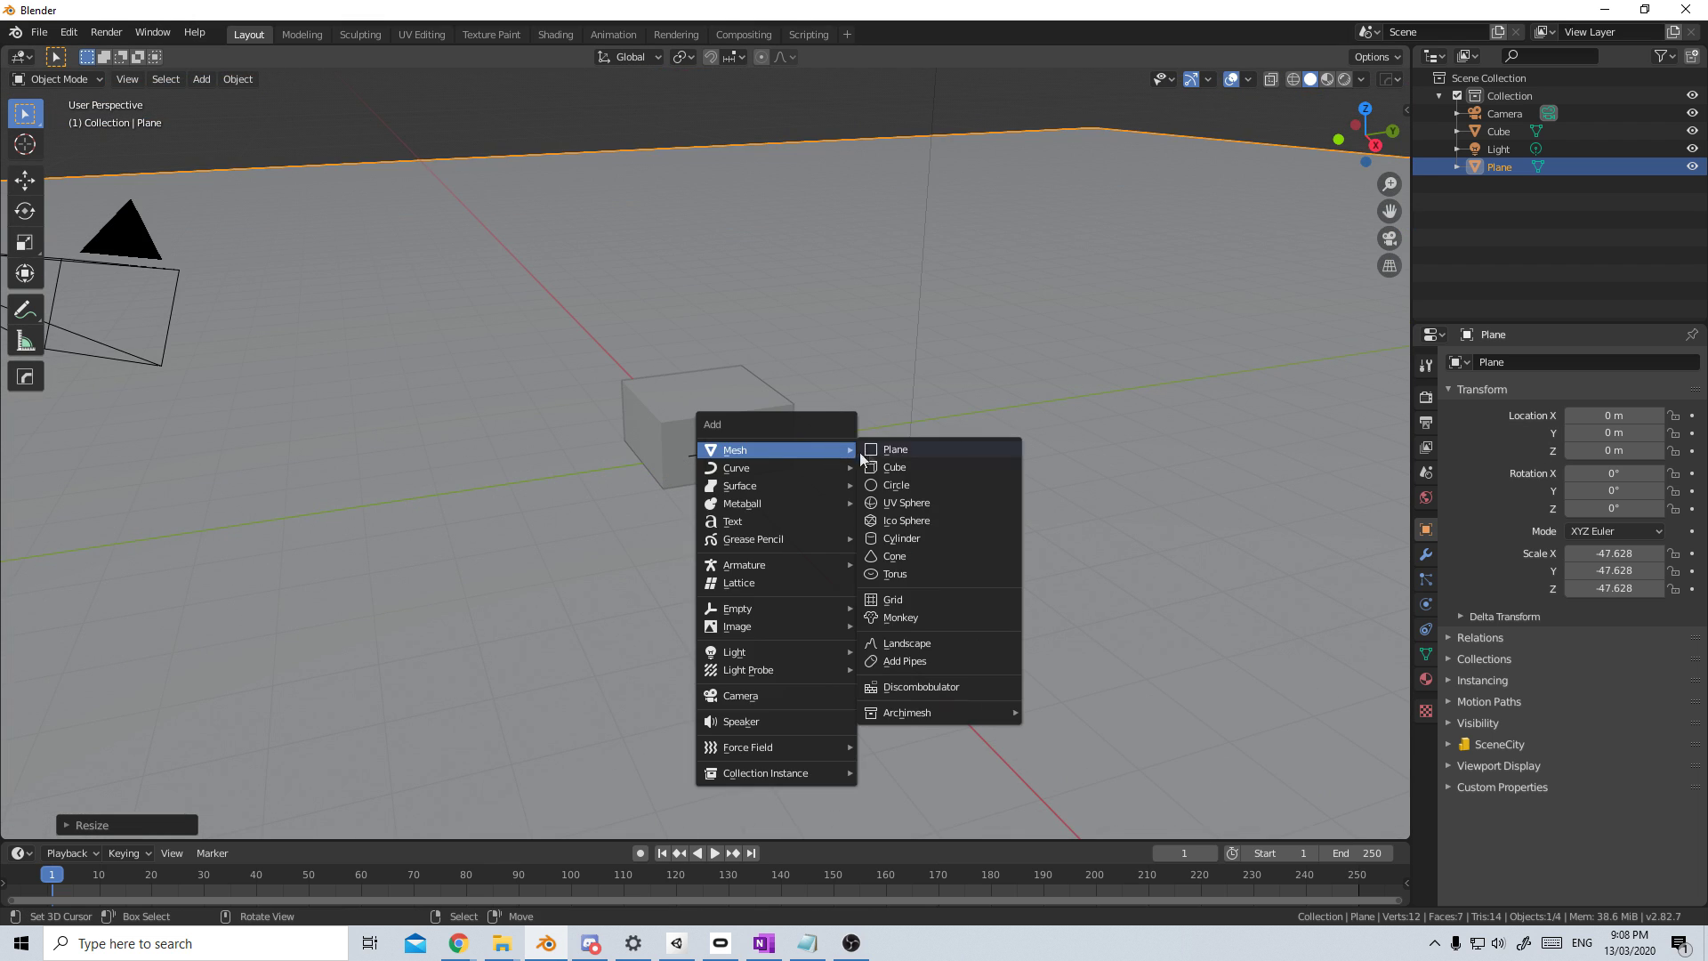
left_click(884, 454)
key("g")
key("z")
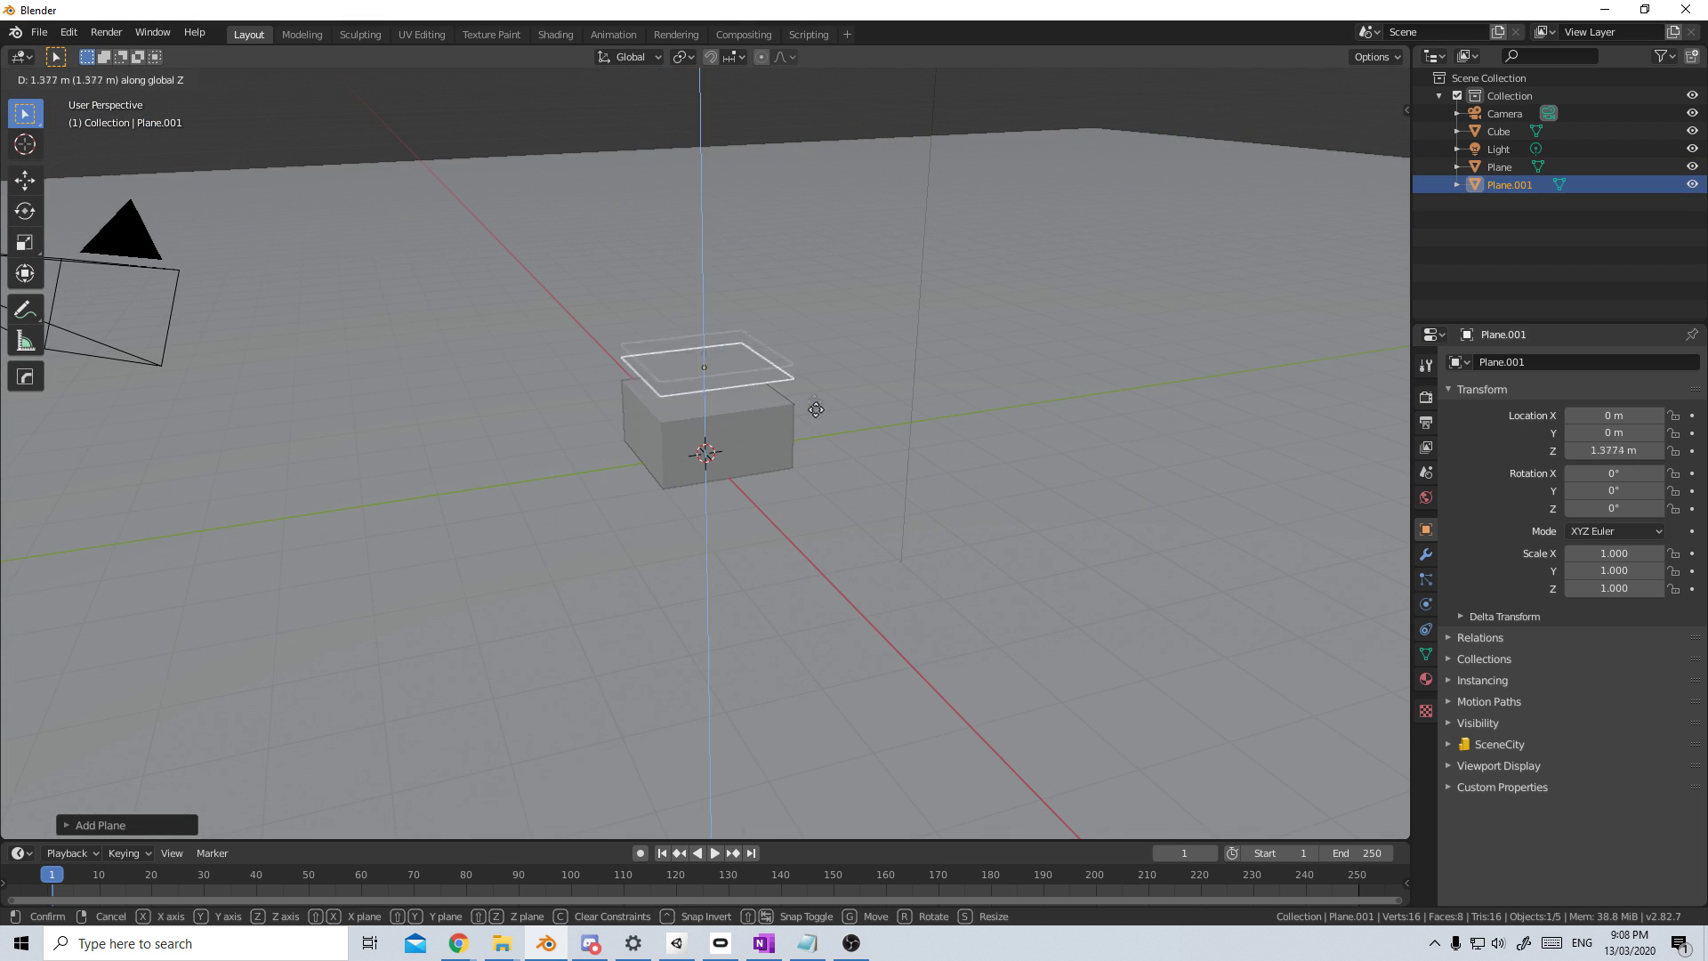
left_click(808, 345)
key("s")
left_click(905, 407)
Step: Subdivide the raised plane in Edit Mode, first to 4 and then 16 faces
middle_click_drag(808, 305, 800, 338)
key("Tab")
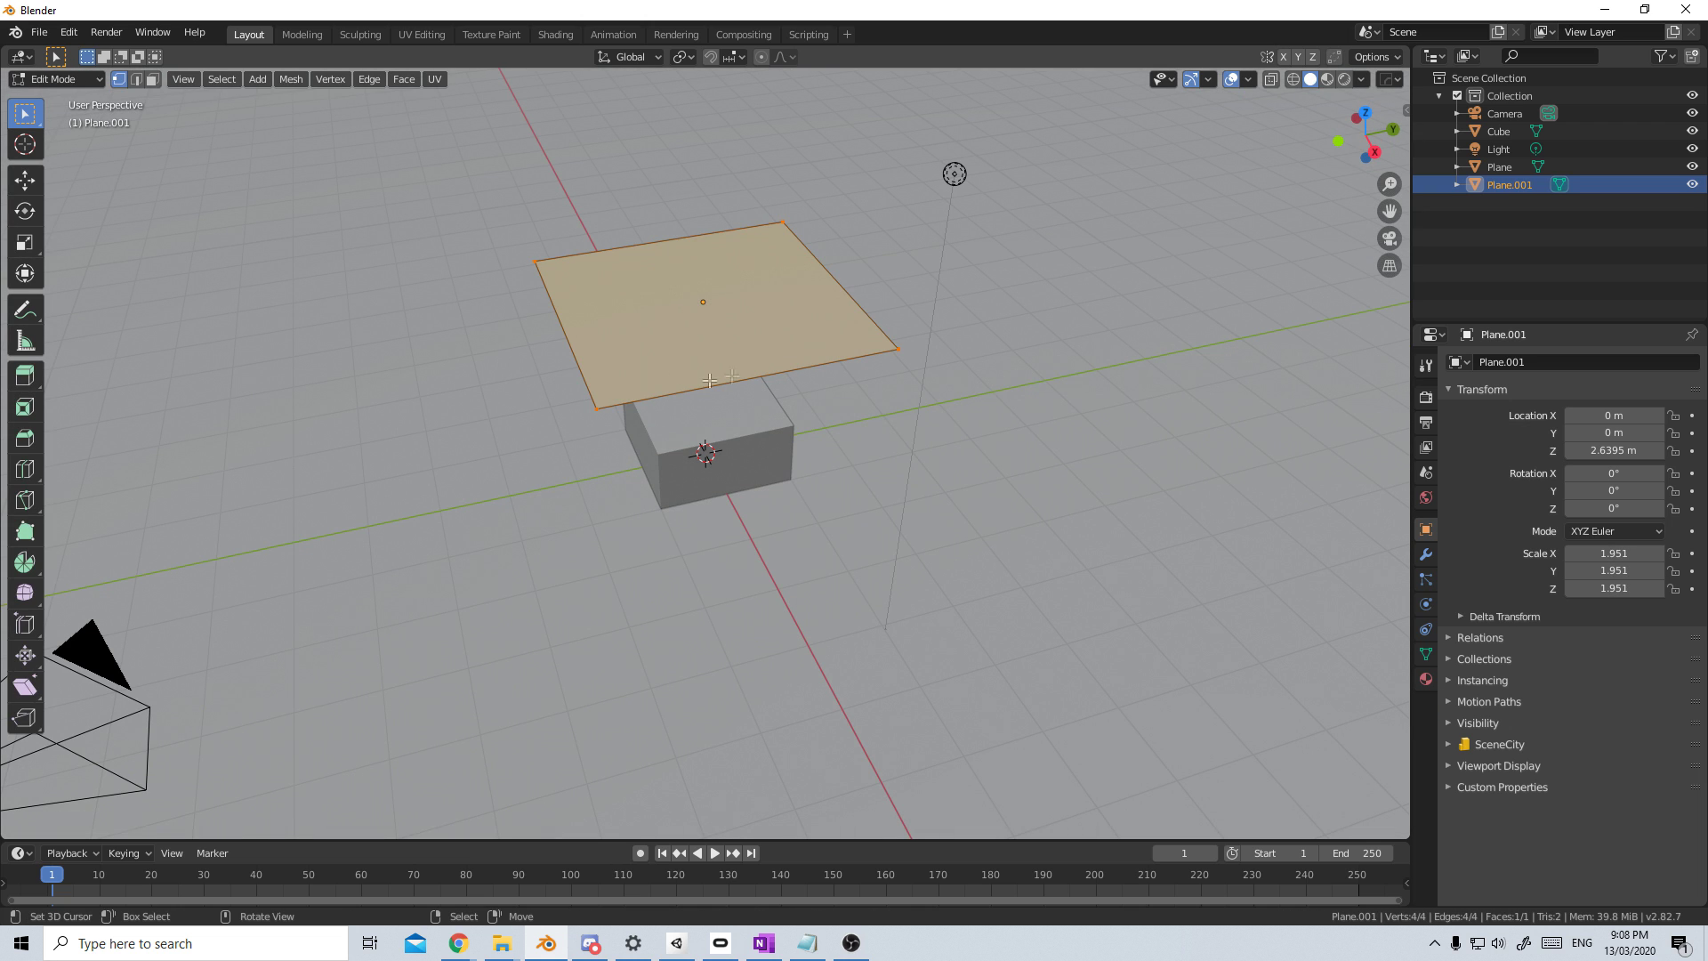
right_click(746, 350)
left_click(730, 350)
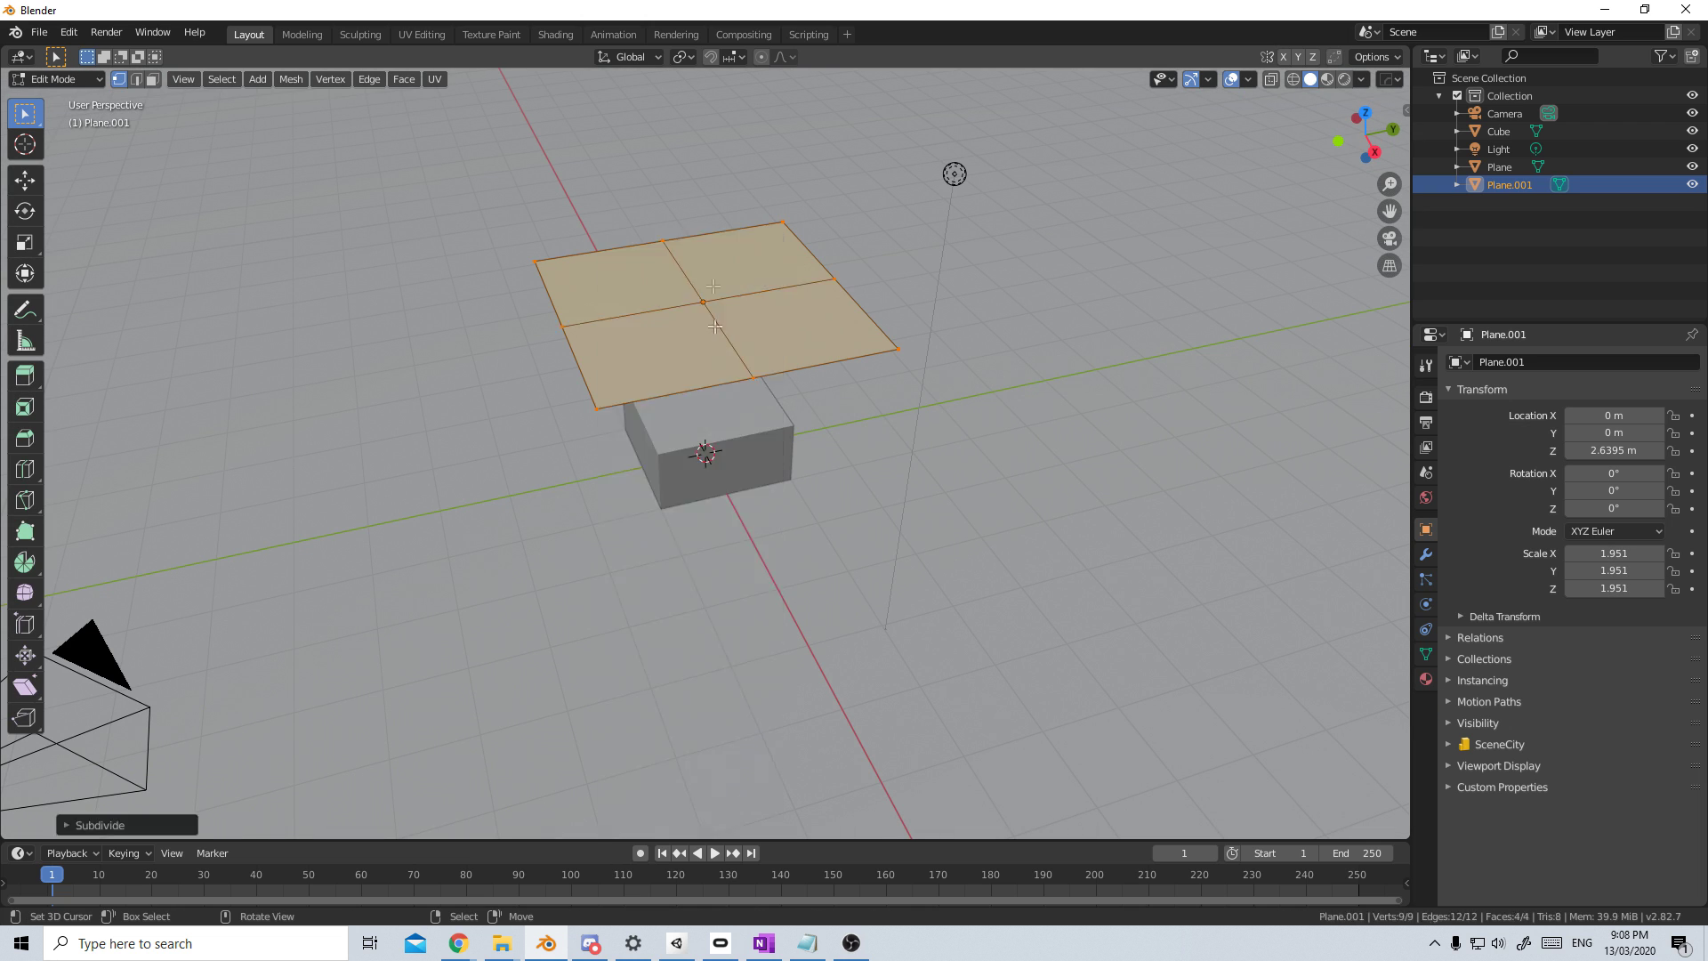
middle_click_drag(729, 350, 734, 345)
scroll(734, 345, "up", 2)
right_click(734, 344)
left_click(734, 345)
Step: Keep subdividing the plane through 256 up to 1024 faces, then return to Object Mode
right_click(734, 347)
left_click(735, 347)
right_click(735, 347)
left_click(735, 347)
scroll(782, 383, "down", 4)
right_click(802, 403)
left_click(802, 402)
middle_click_drag(802, 403, 920, 407)
key("Tab")
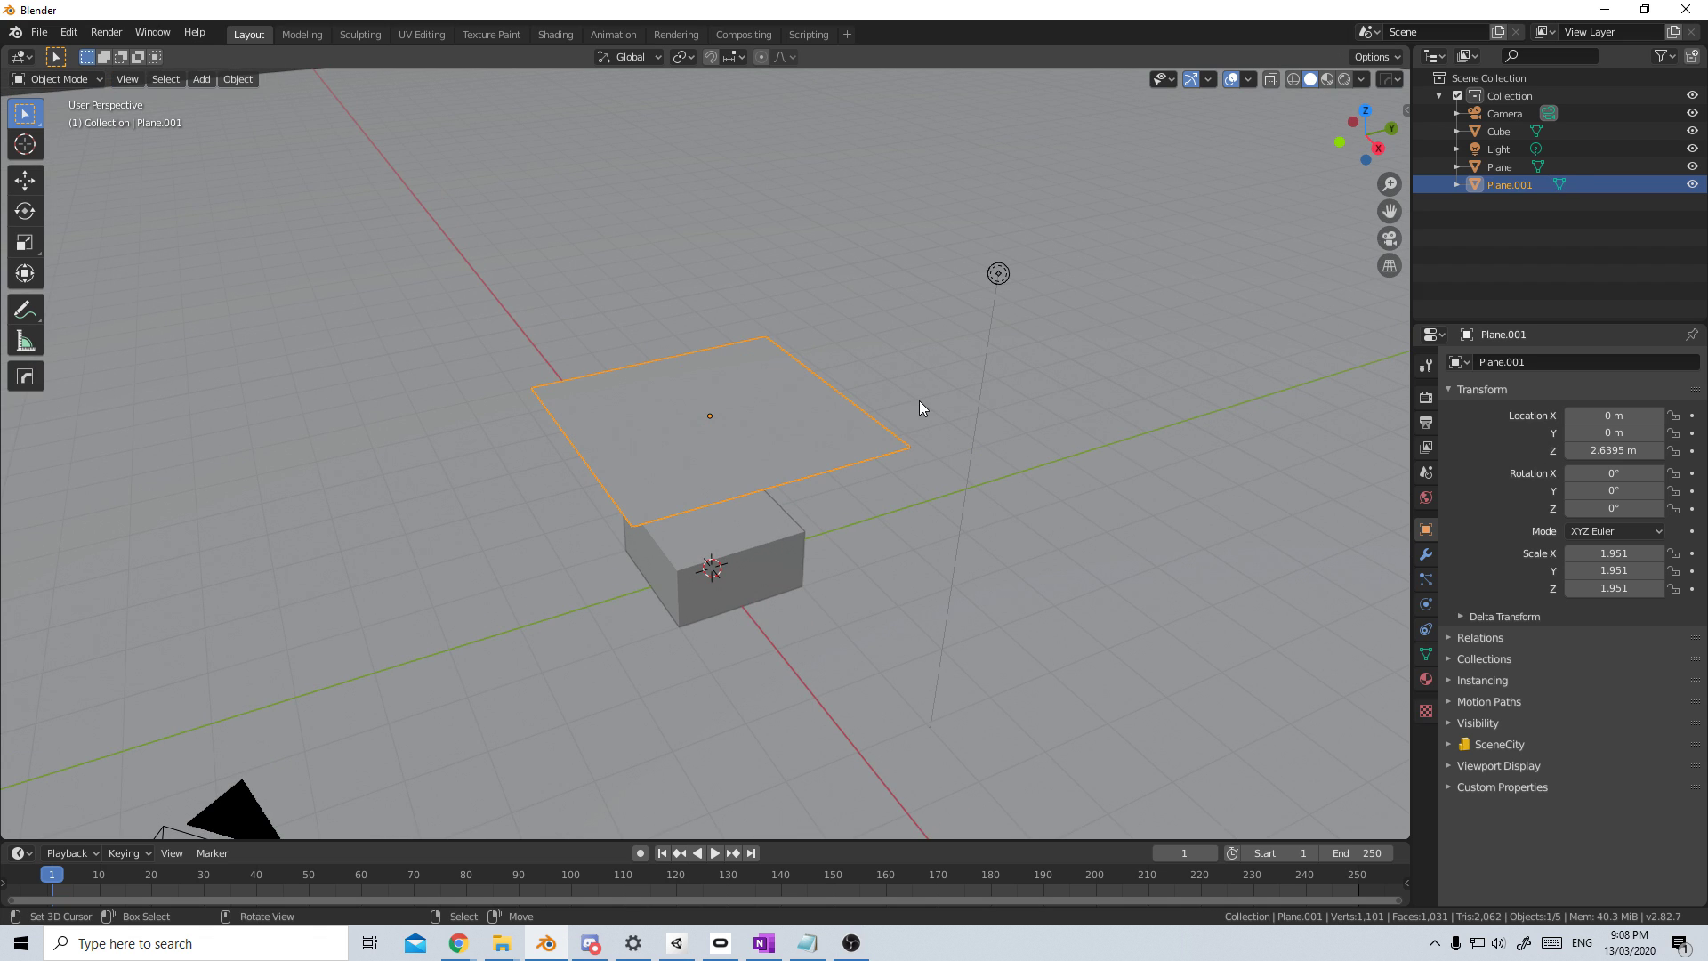
Step: Install Simply-Cloth-Helper (2).zip from Downloads, enable Simply Cloth, and show the viewport sidebar
left_click(71, 34)
left_click(155, 292)
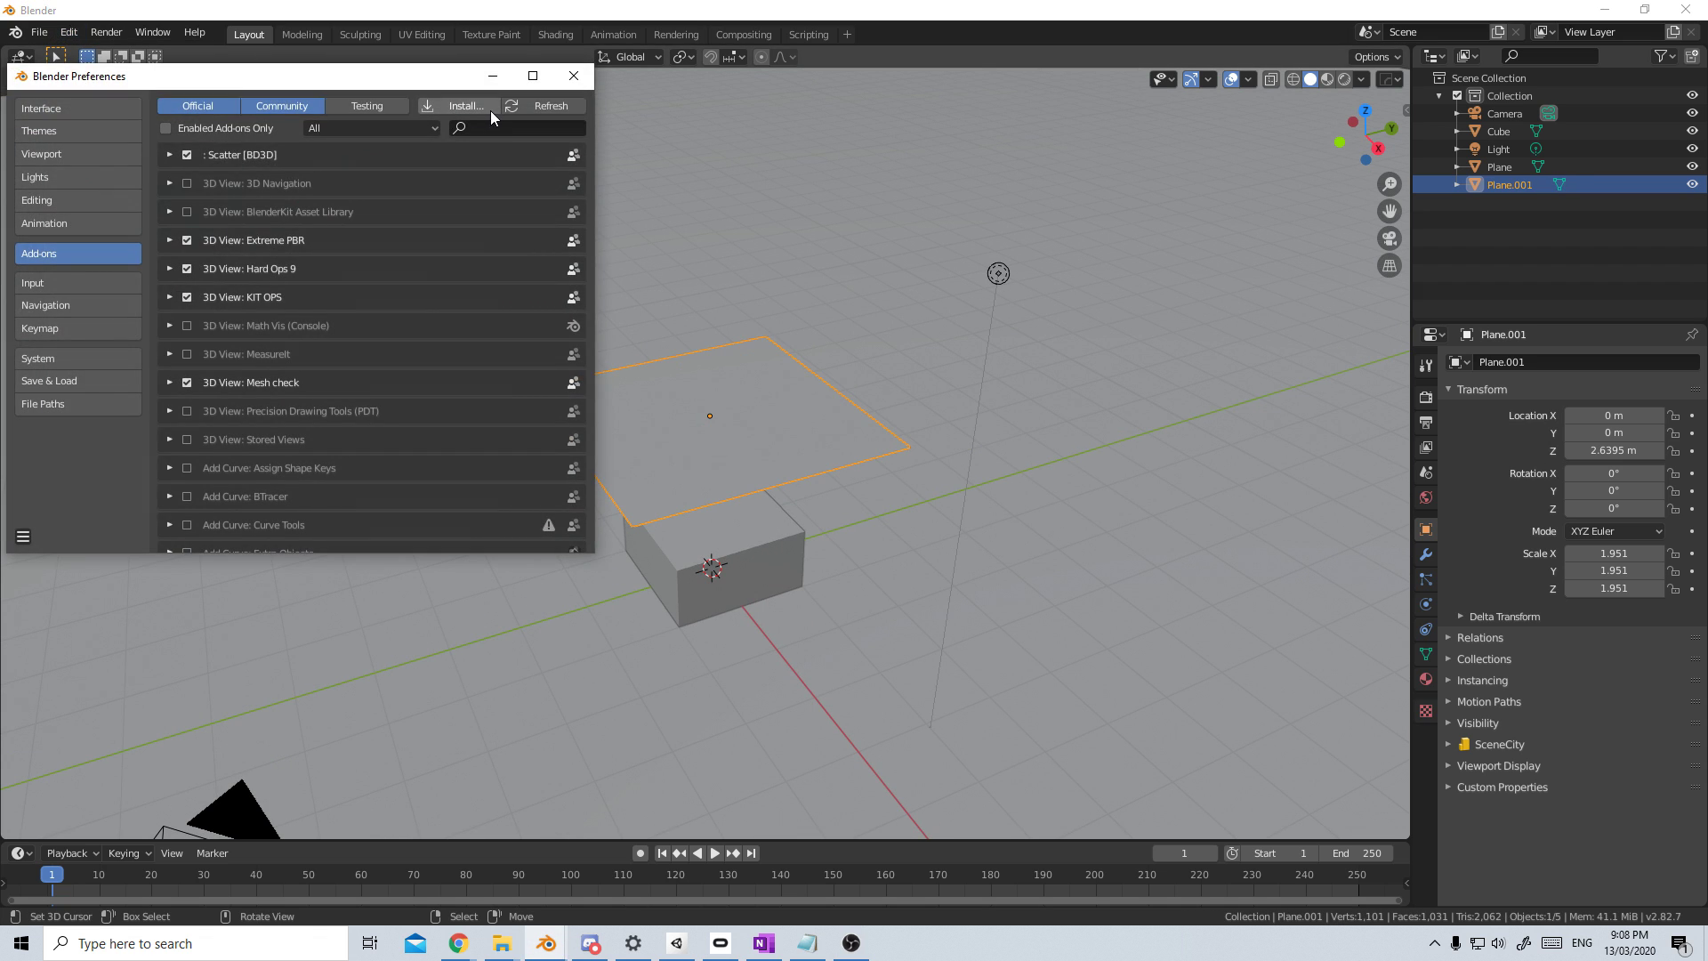
left_click(489, 110)
left_click(415, 530)
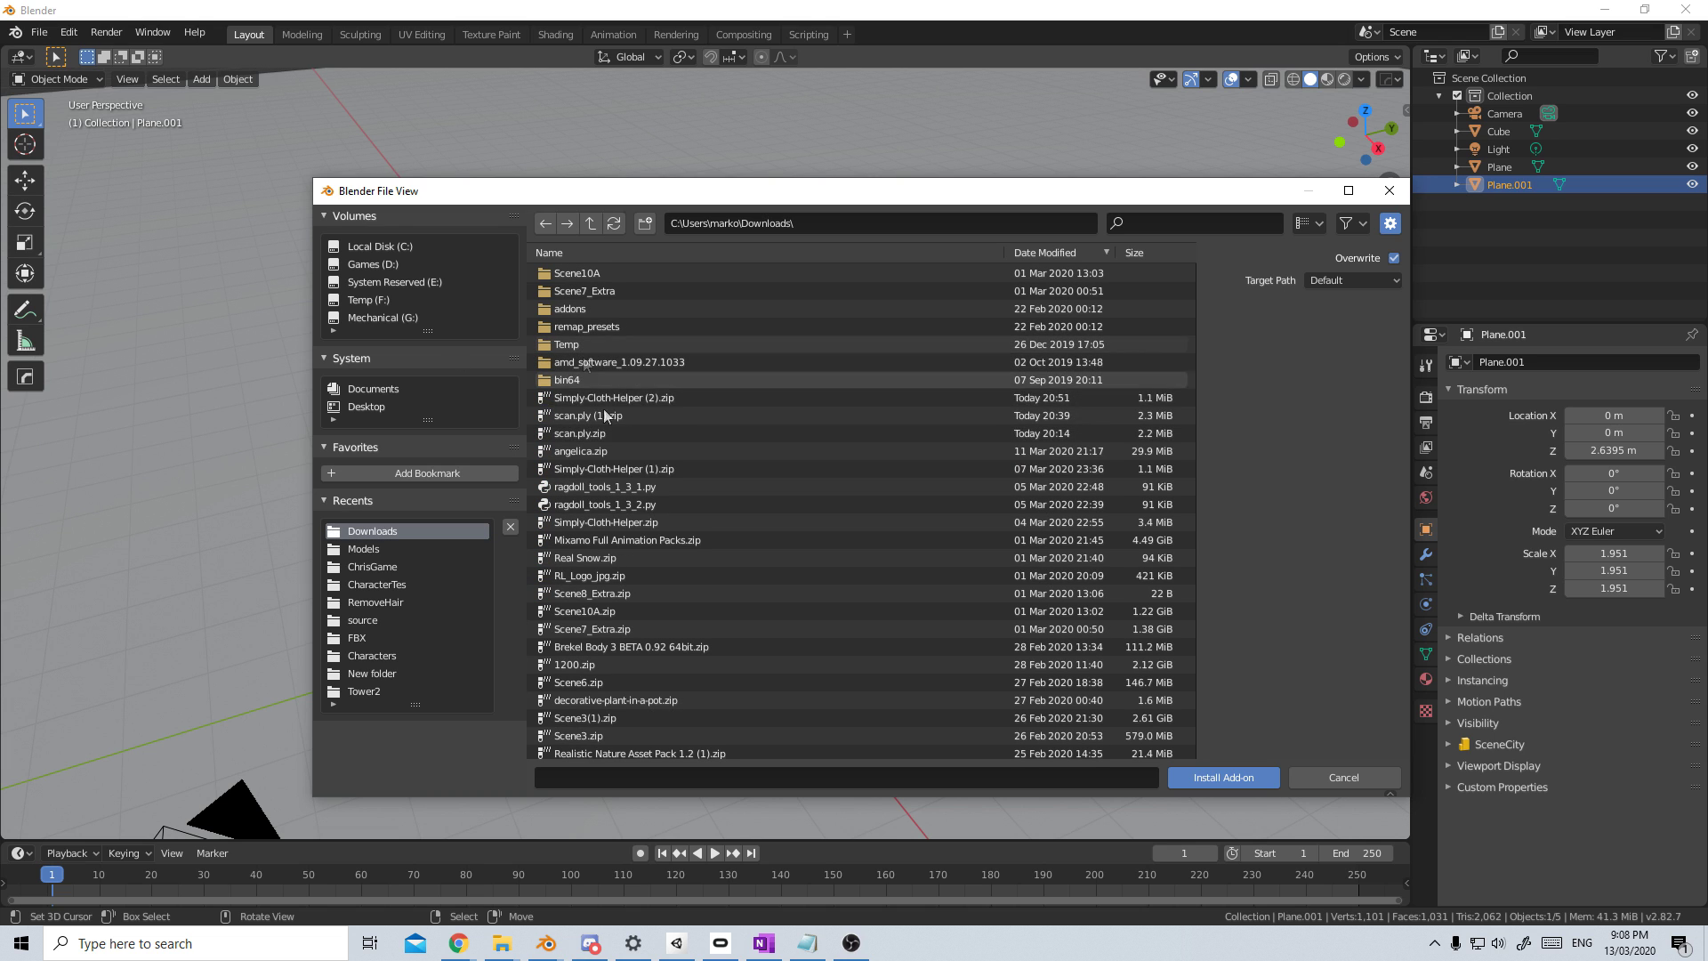
left_click(800, 398)
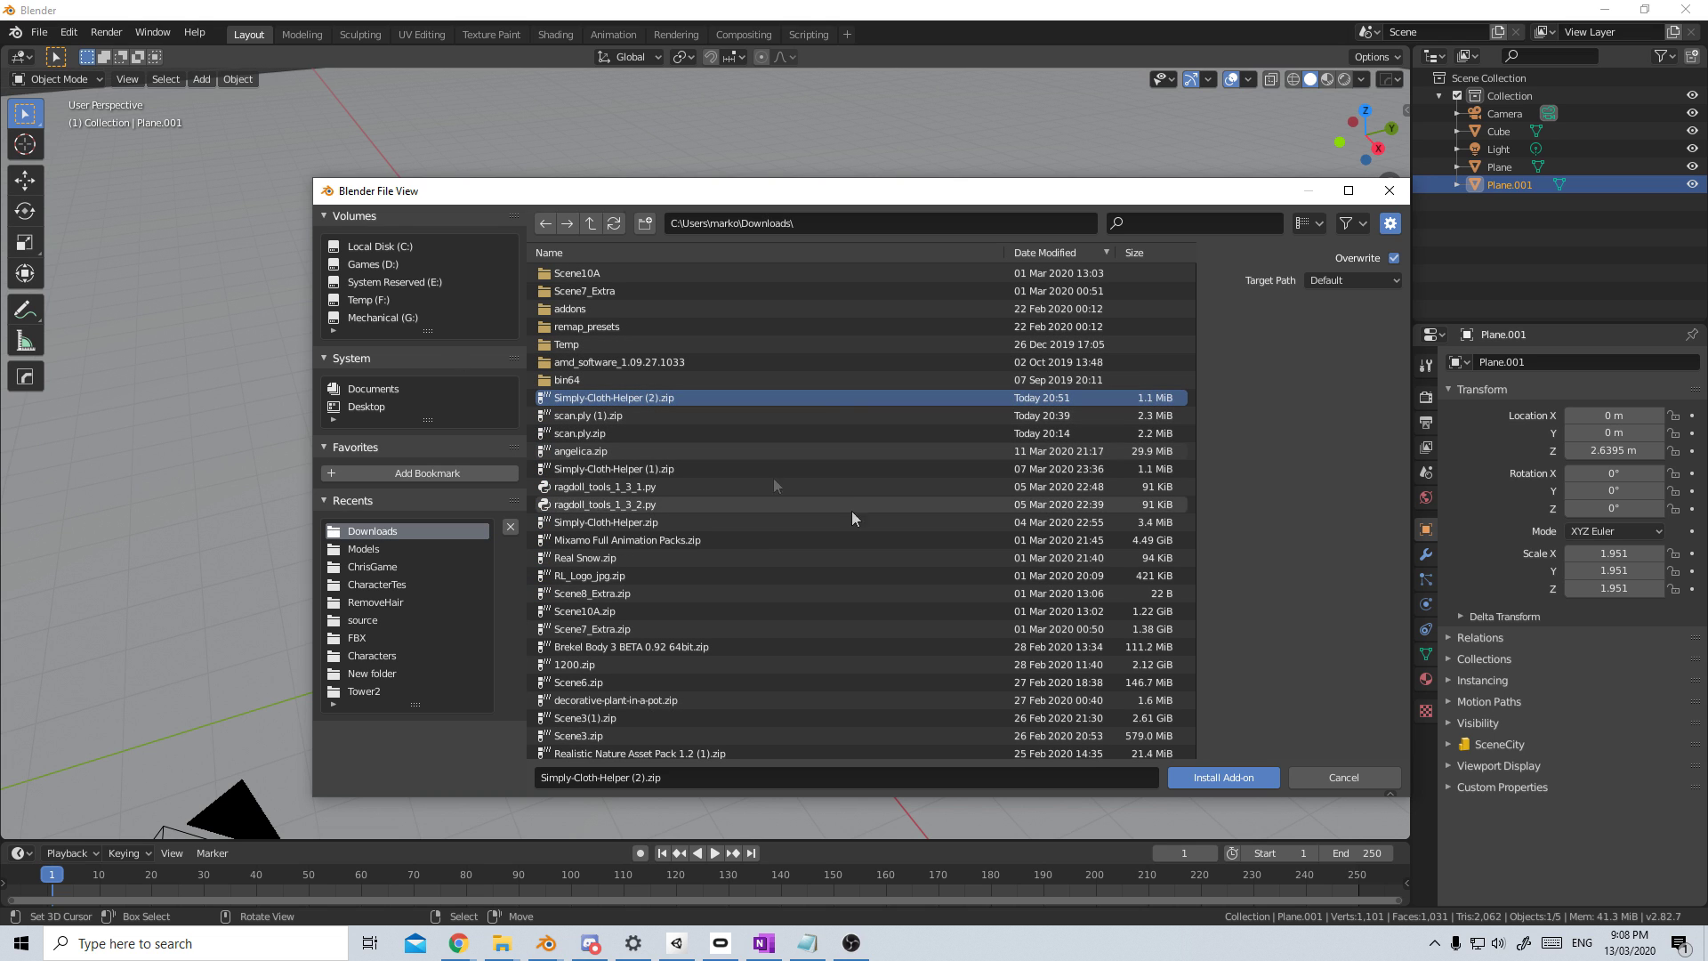
left_click(1239, 776)
left_click(188, 156)
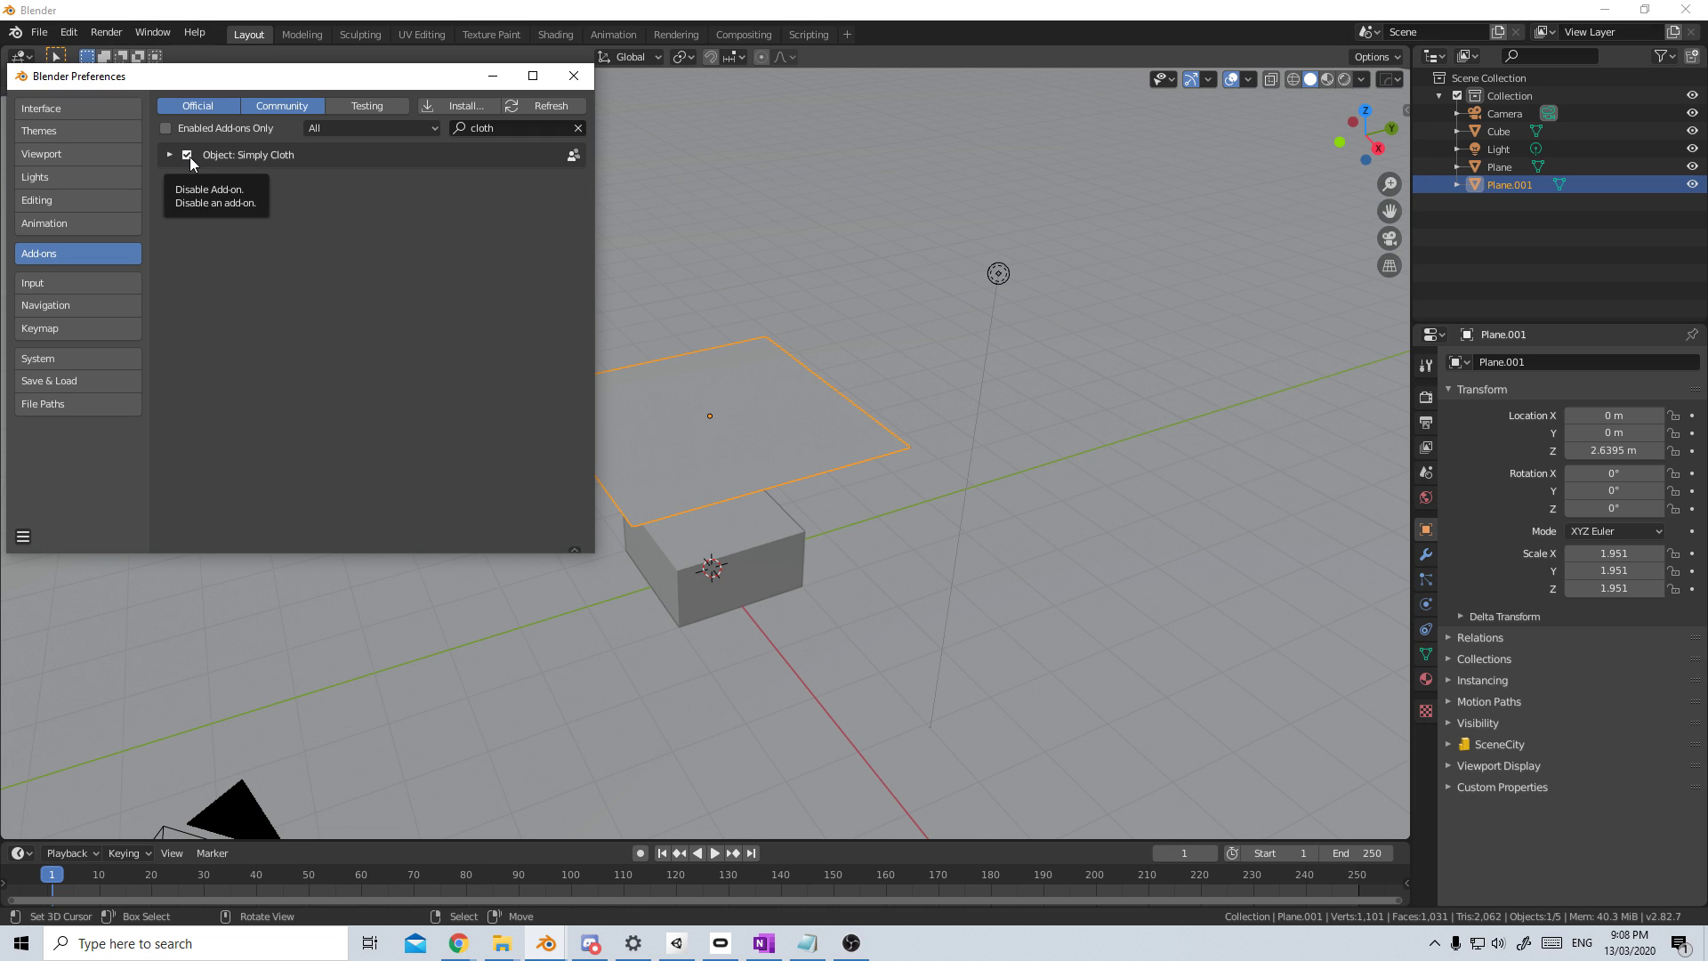
left_click(583, 77)
key("n")
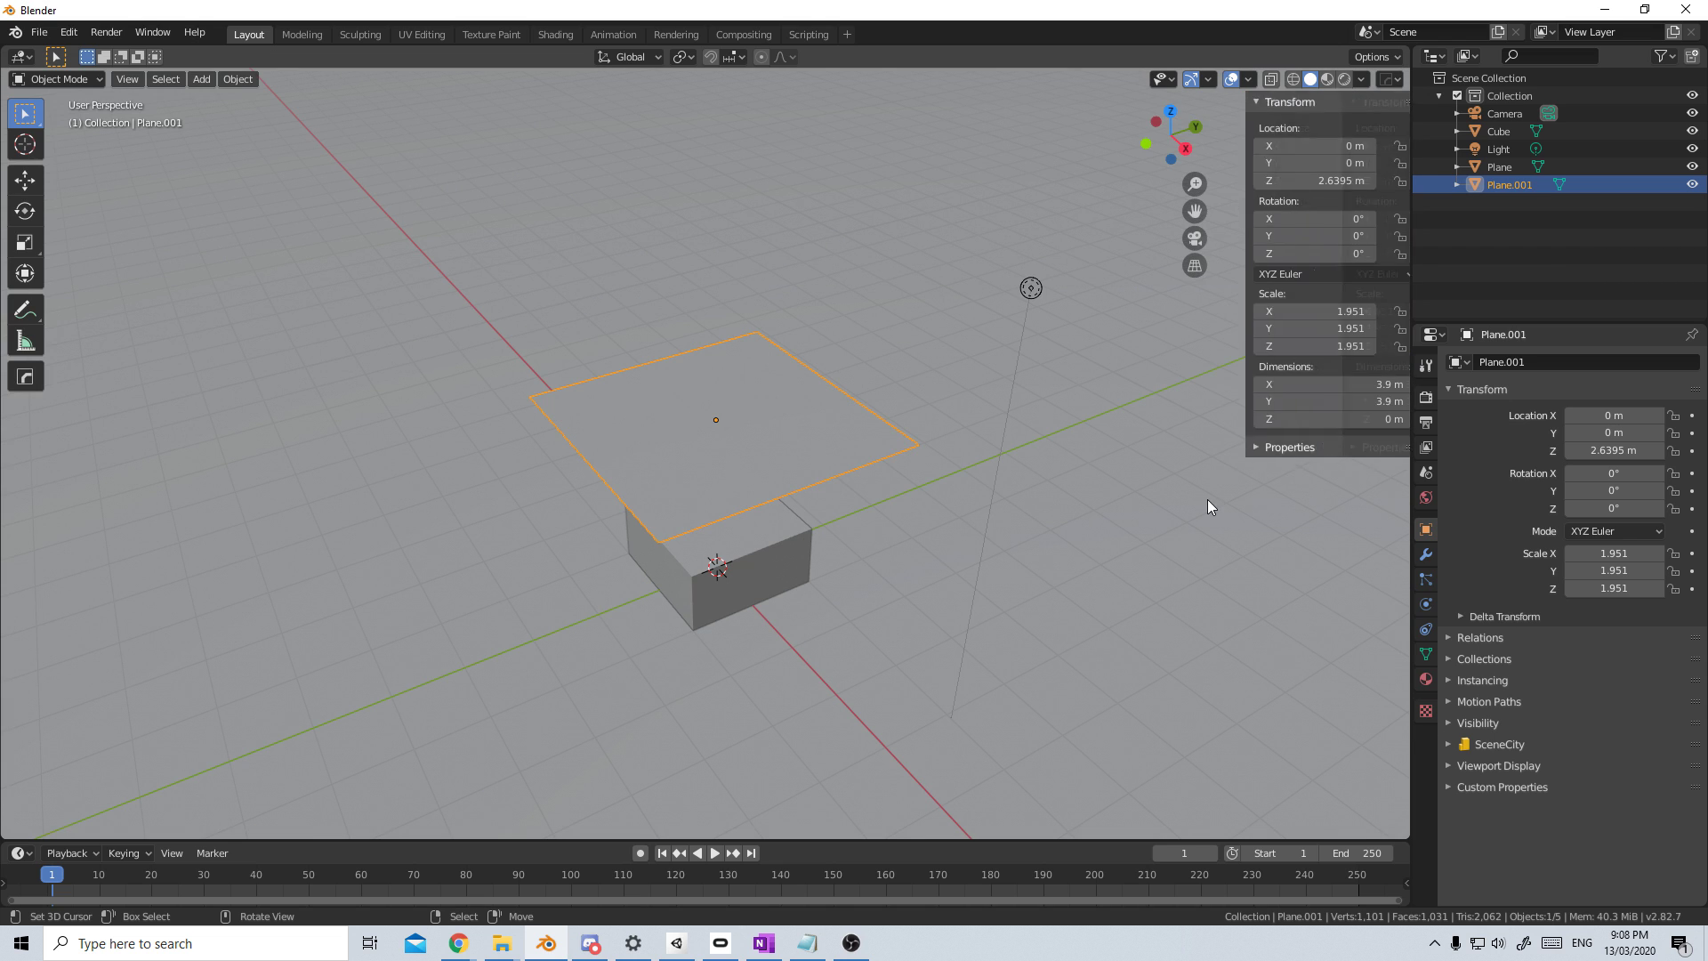
Step: In the Simply Cloth tab, make the ground plane and the cube collision objects
left_click(1401, 805)
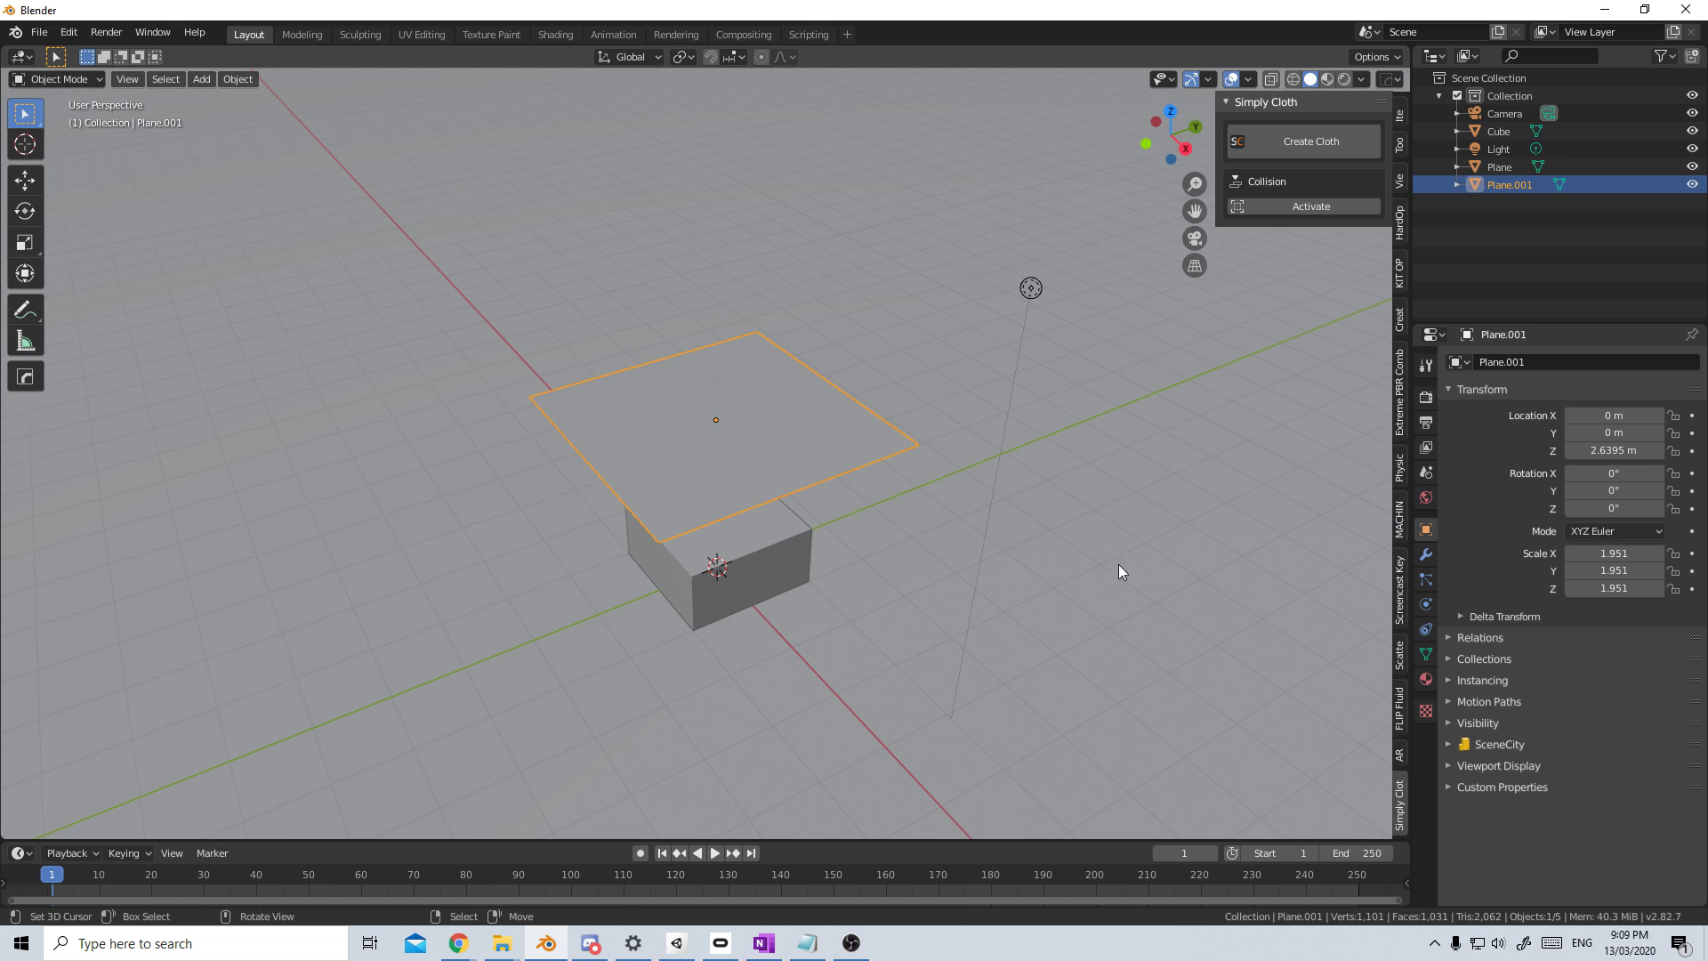
left_click(1091, 660)
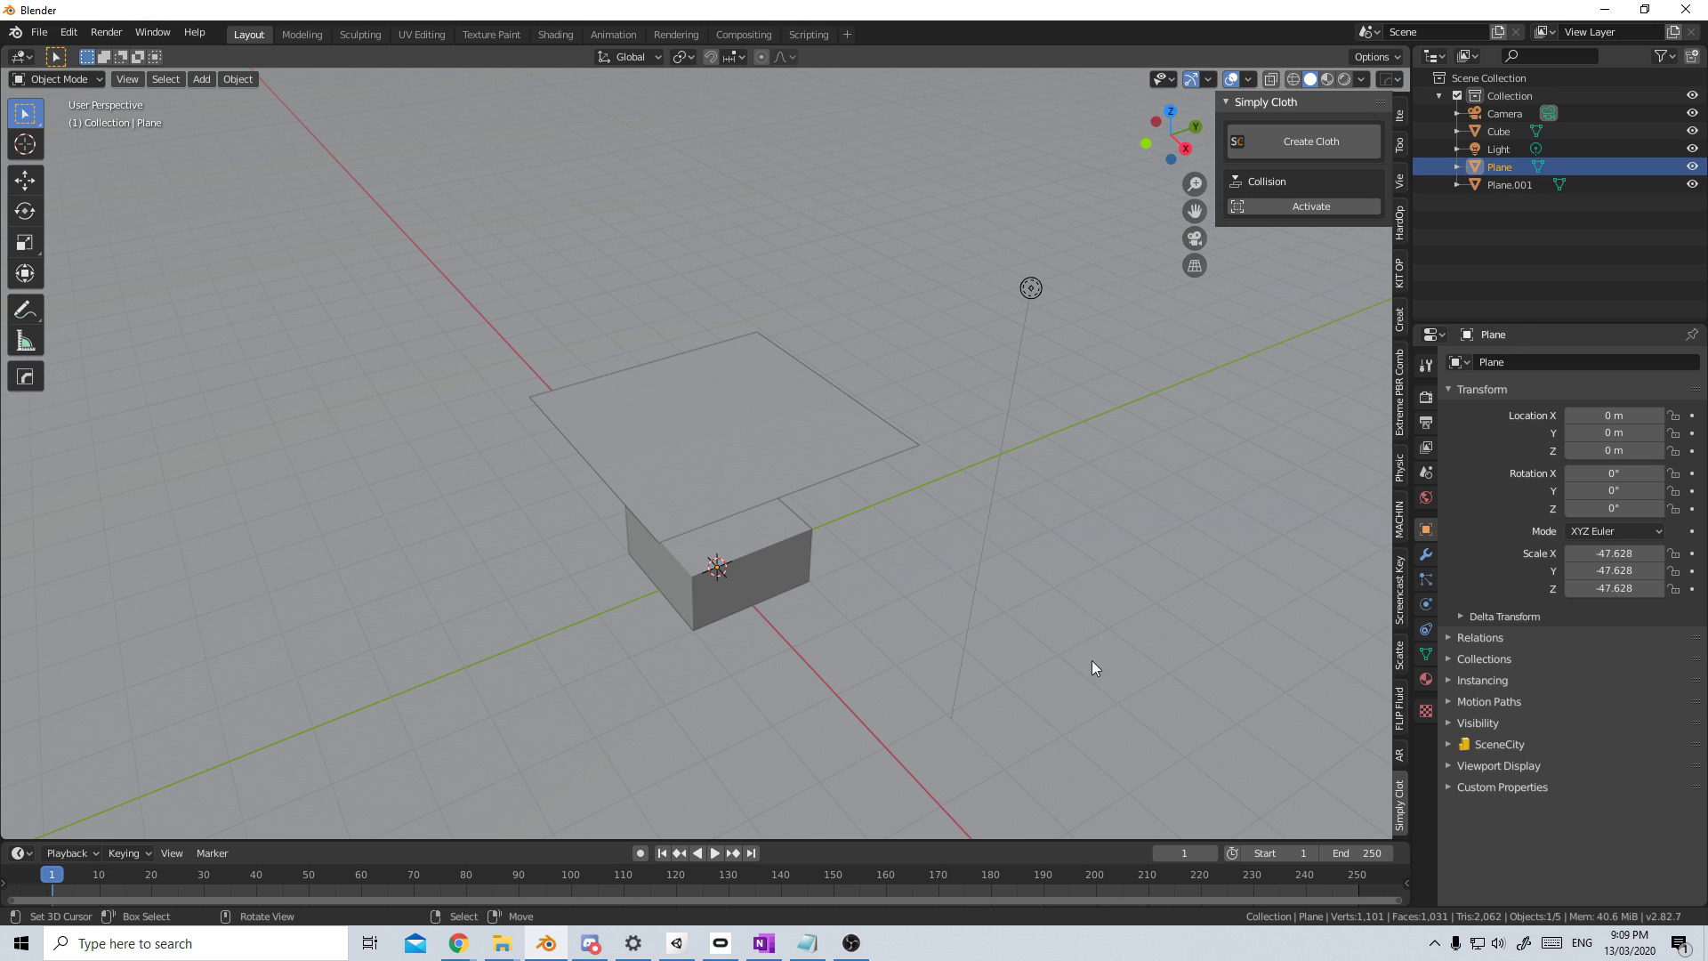
left_click(1294, 206)
left_click(758, 564)
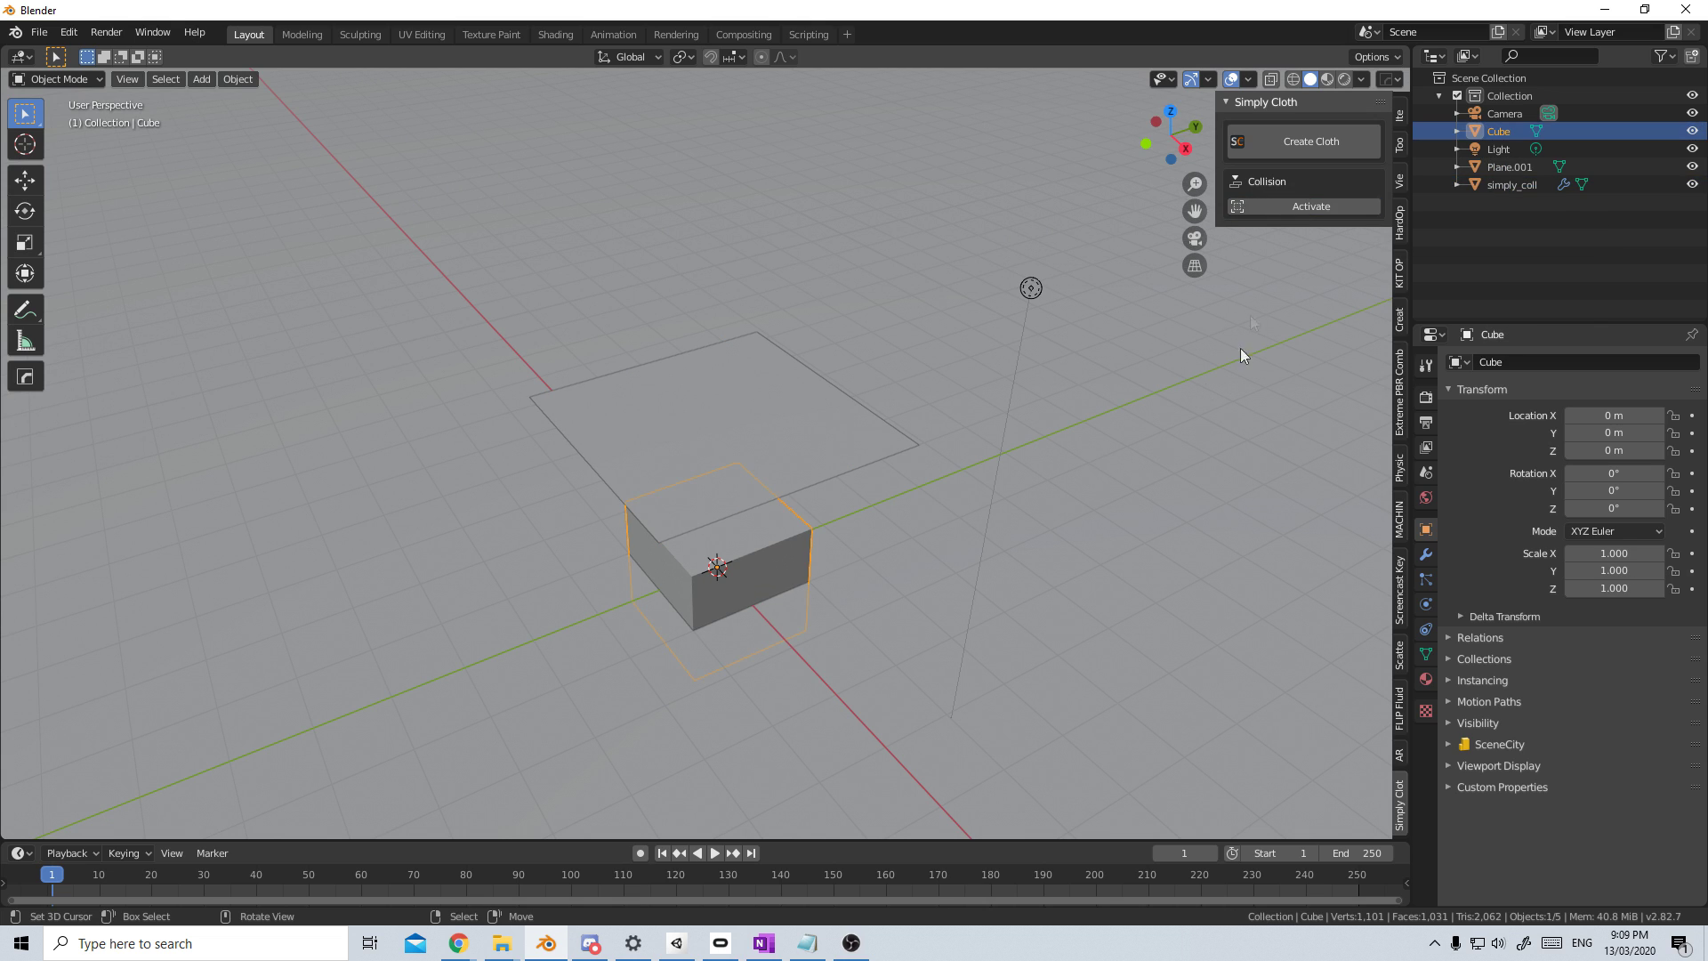
left_click(1281, 206)
Step: Turn the raised subdivided plane into cloth
left_click(840, 398)
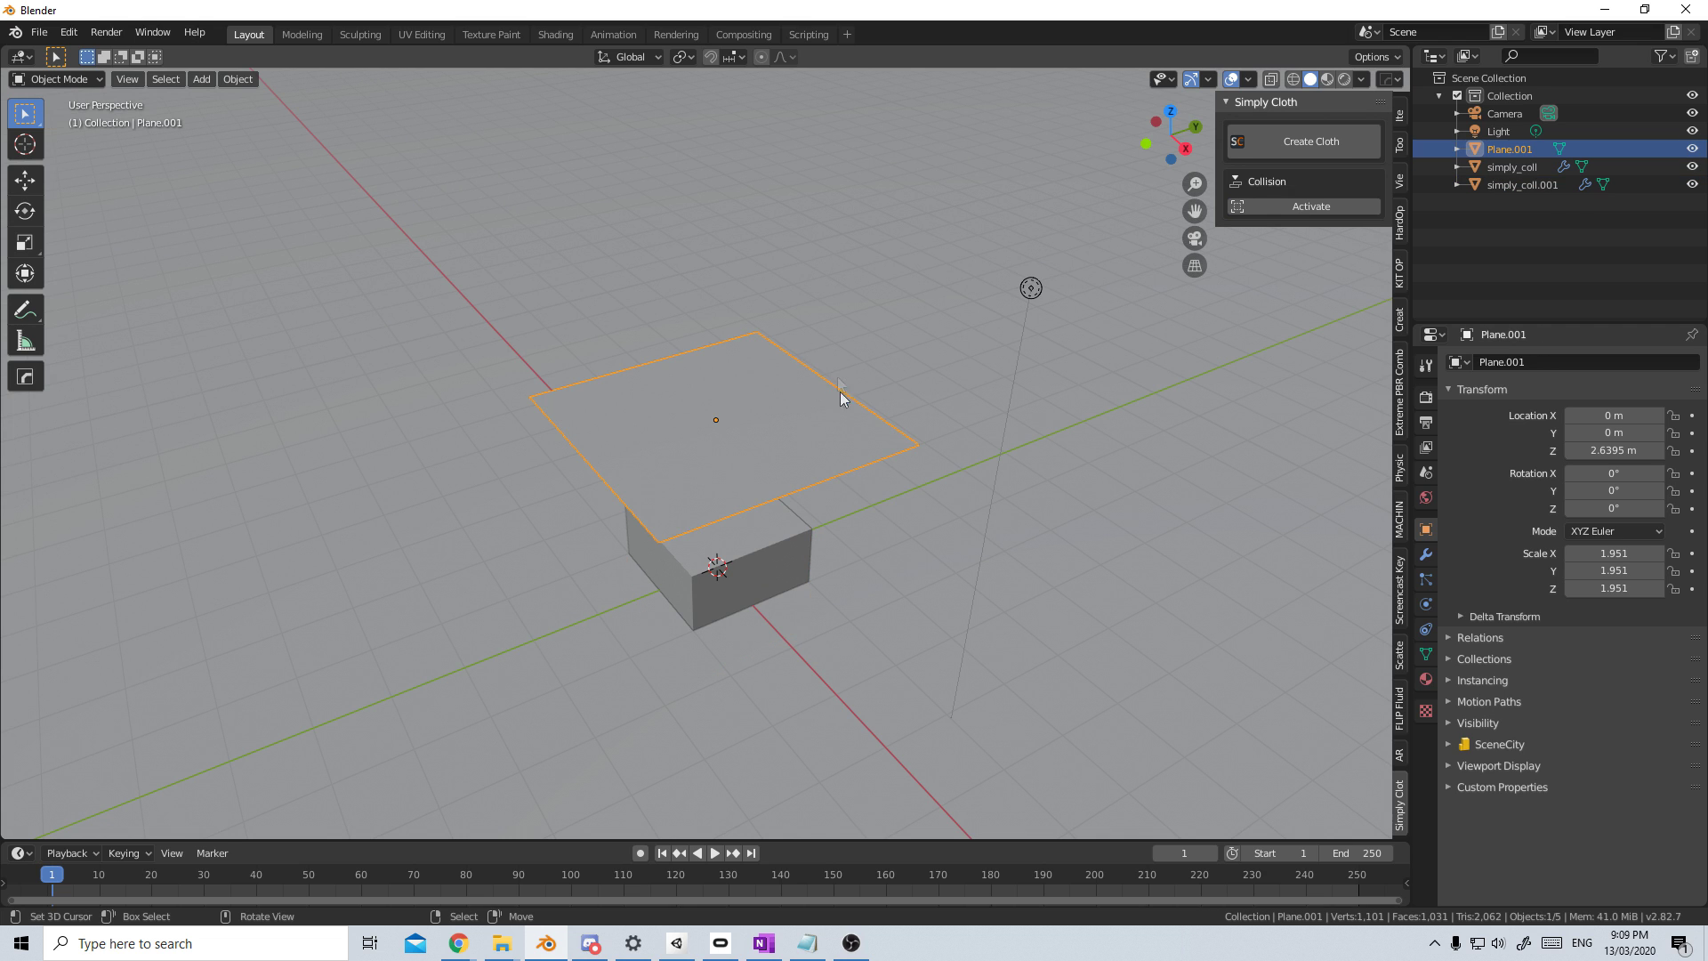
left_click(1324, 146)
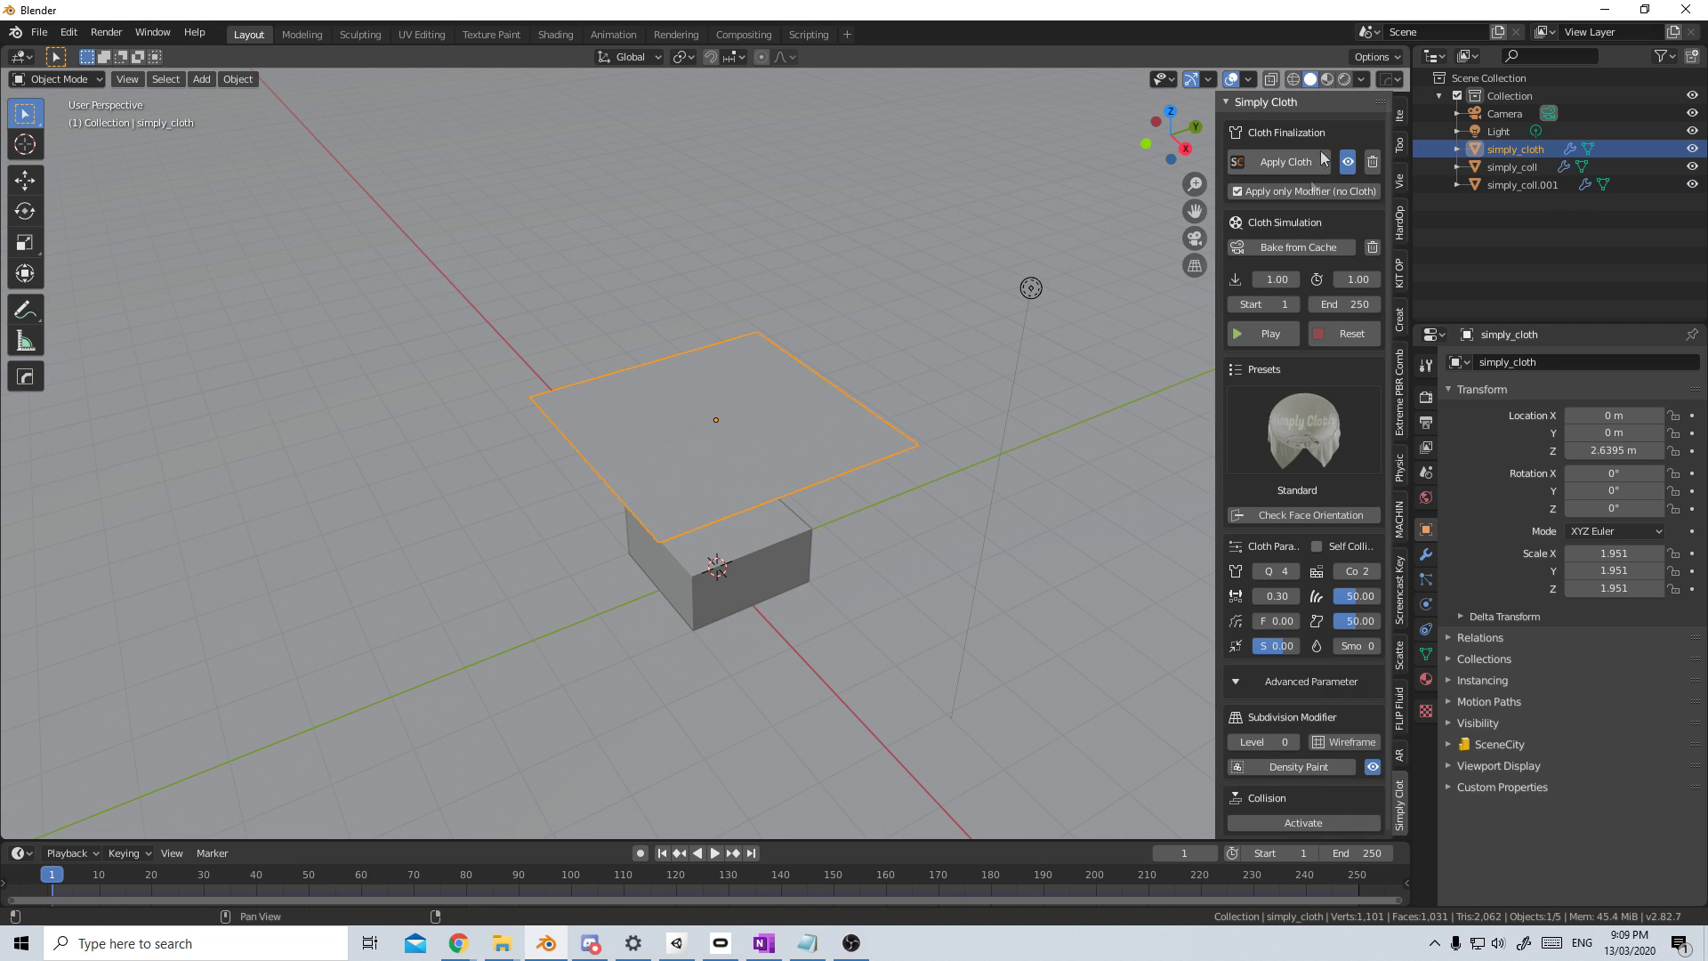
left_click_drag(1217, 367, 1067, 370)
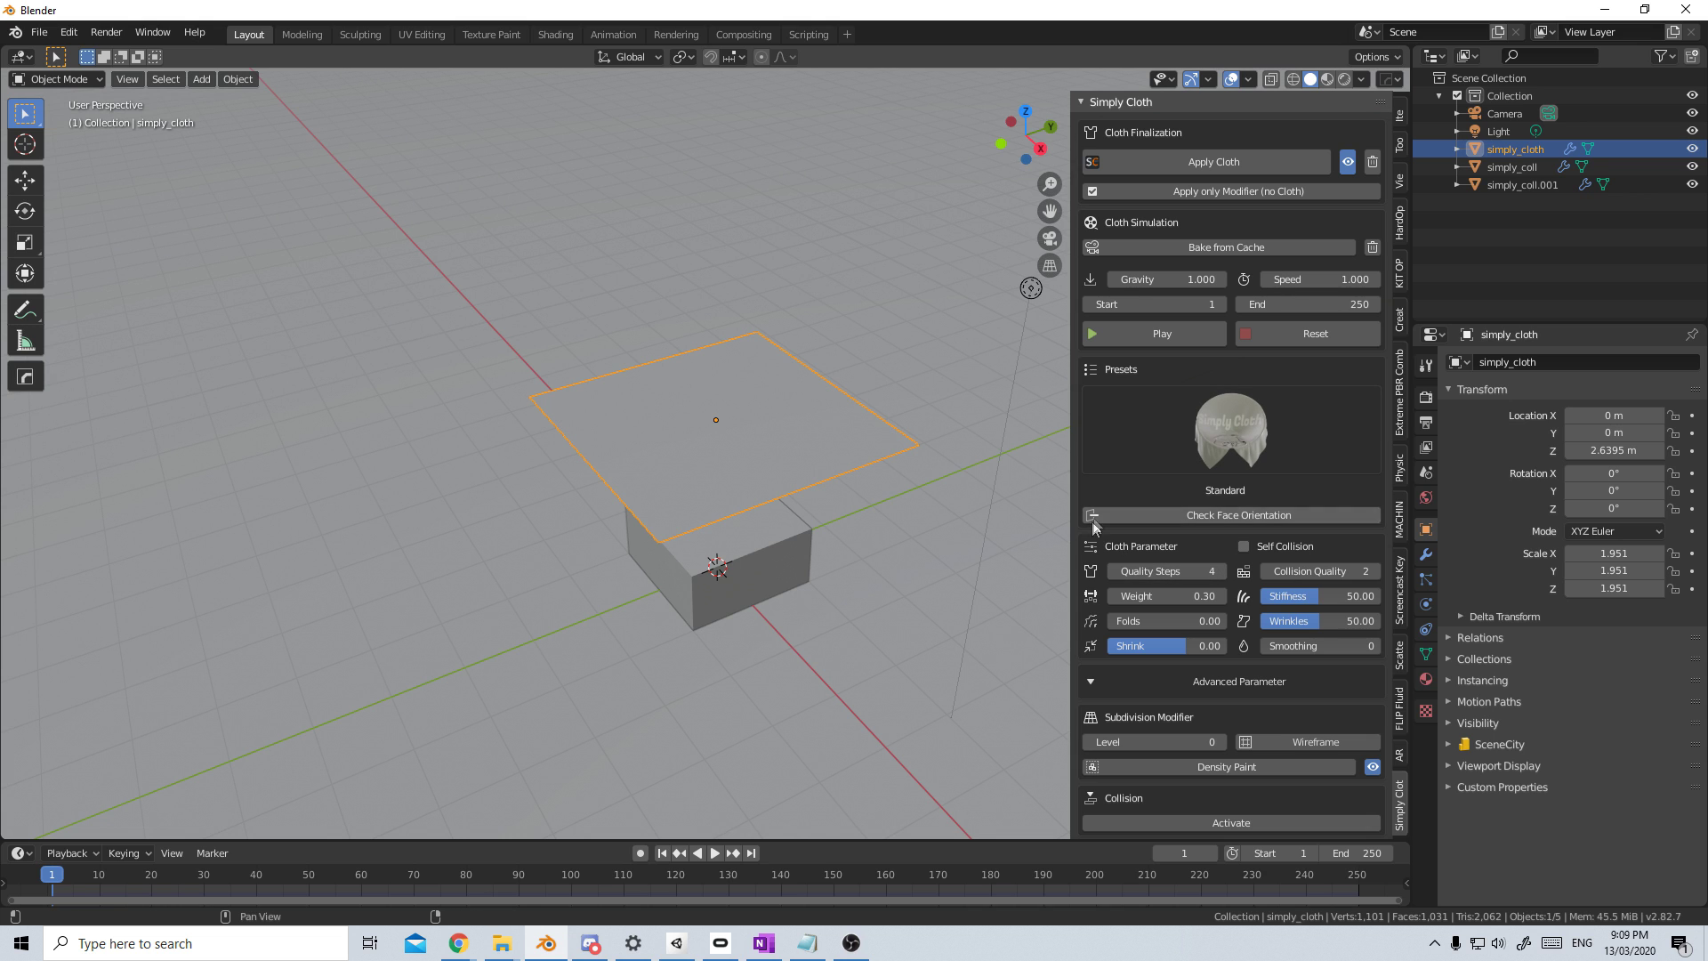
middle_click_drag(1023, 569, 931, 480)
Step: Play the simulation to frame 52 and shade the draped cloth smooth
left_click(716, 852)
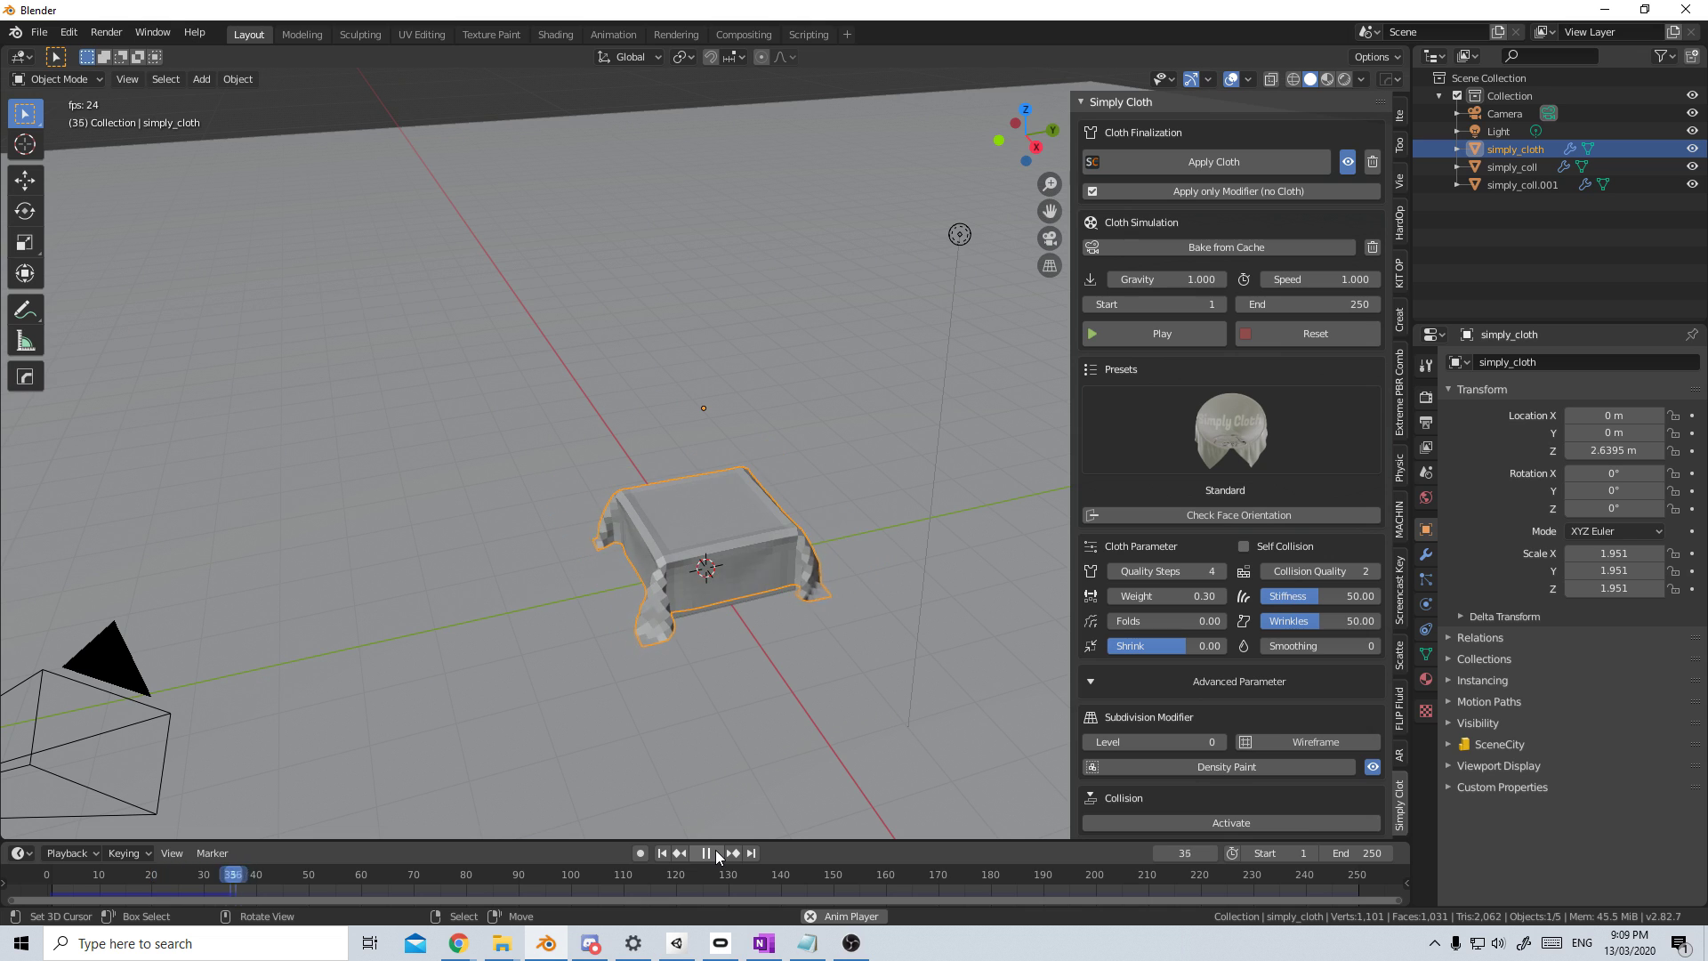
left_click(715, 852)
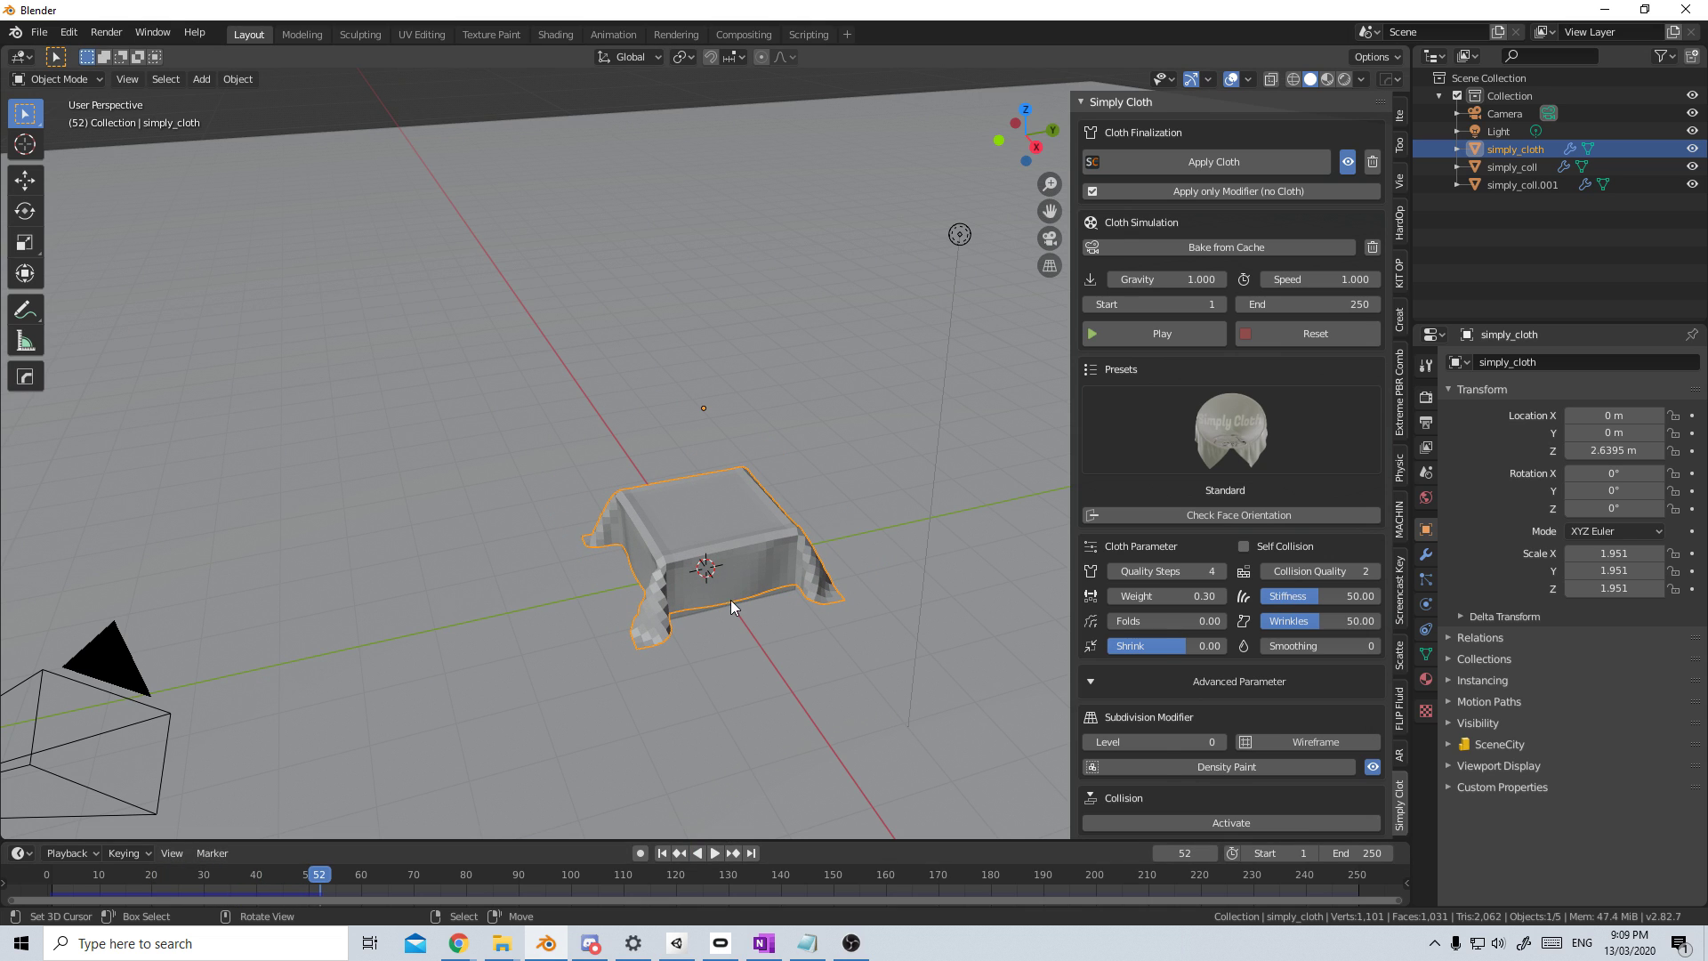
key("F3")
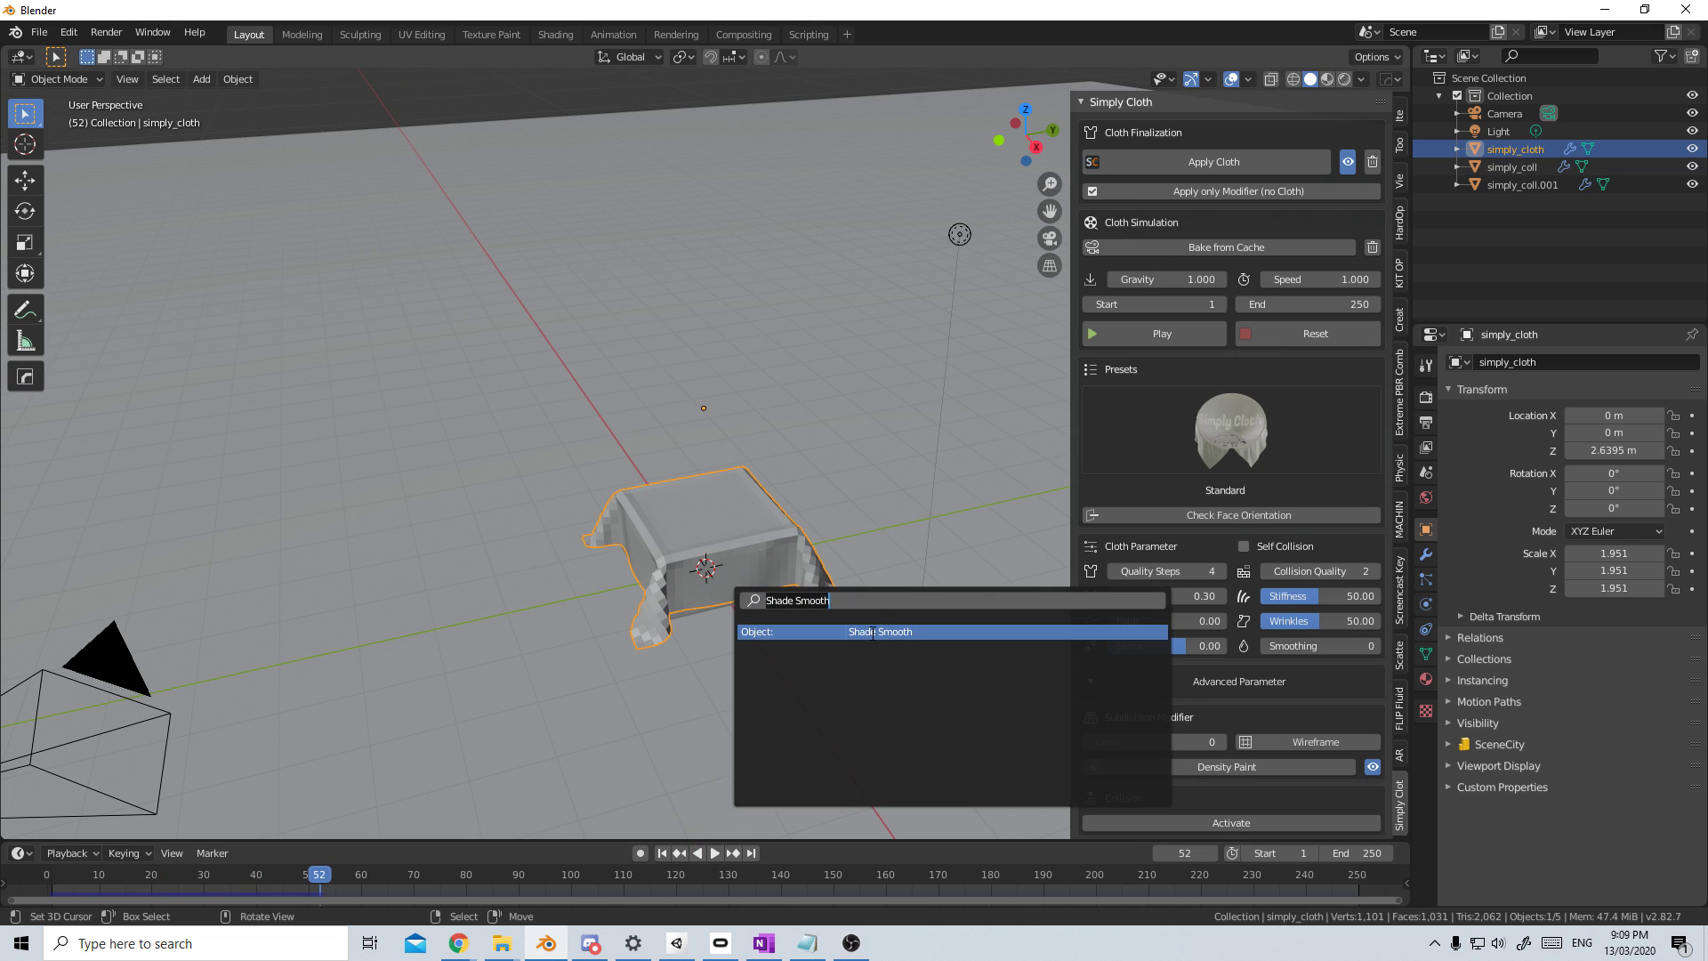
left_click(872, 632)
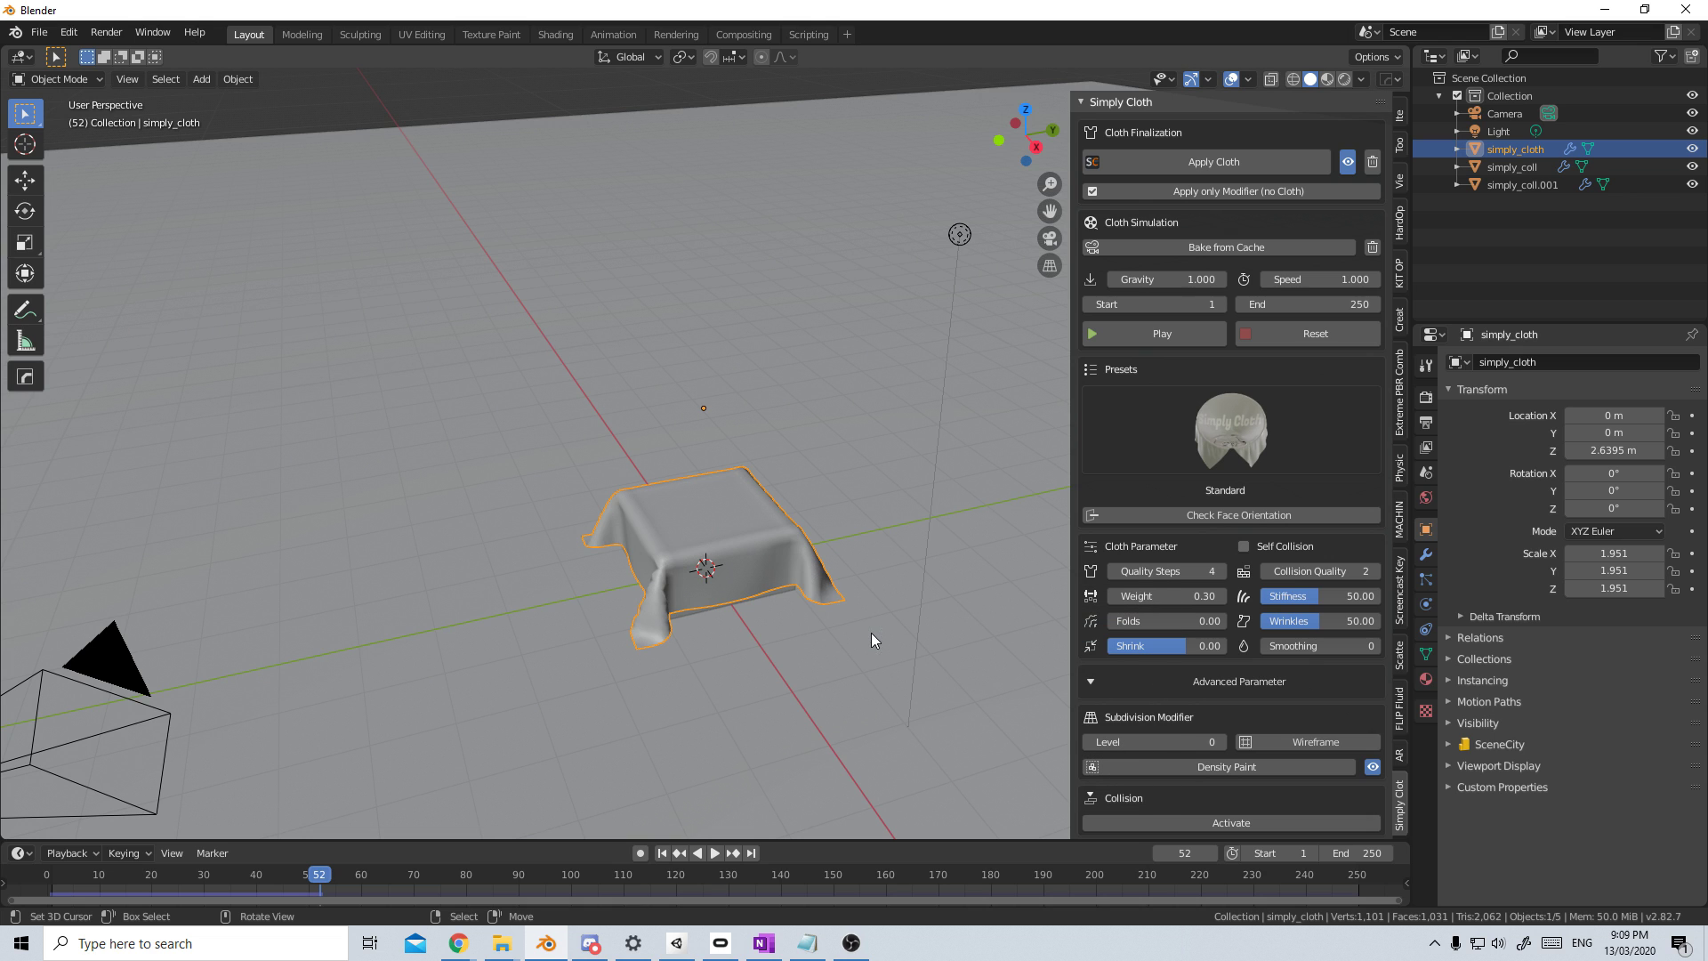
middle_click_drag(712, 467, 734, 582)
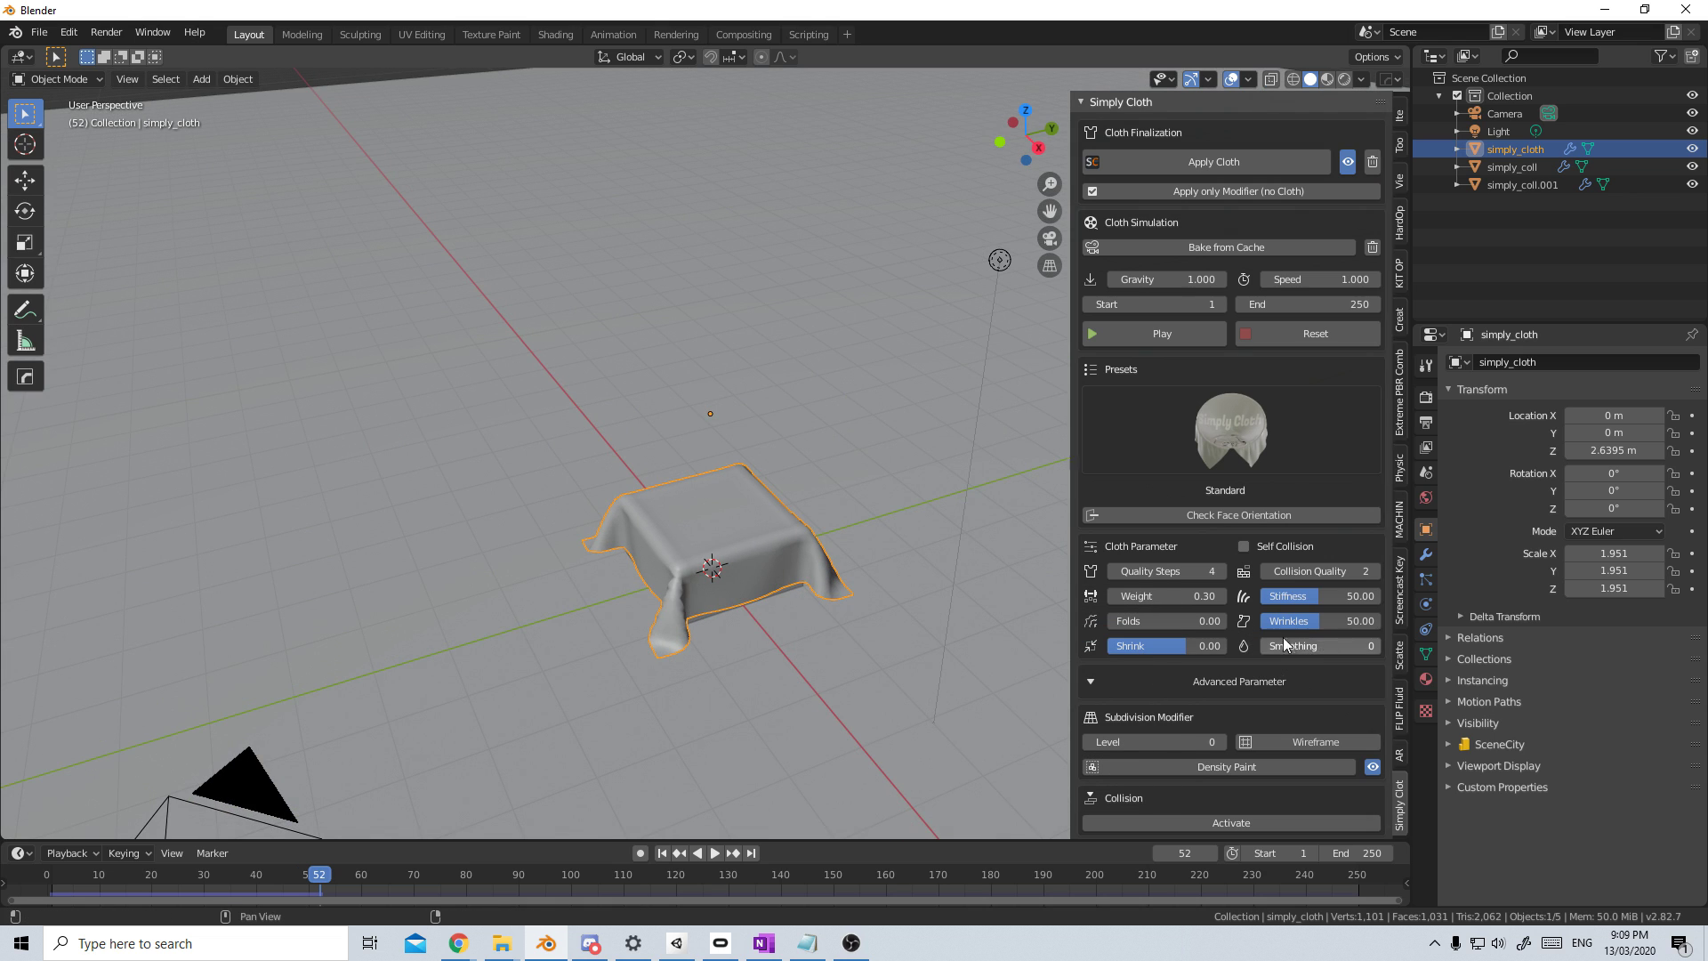
Step: Apply the Leather cloth preset and replay the simulation from the first frame
left_click(1183, 438)
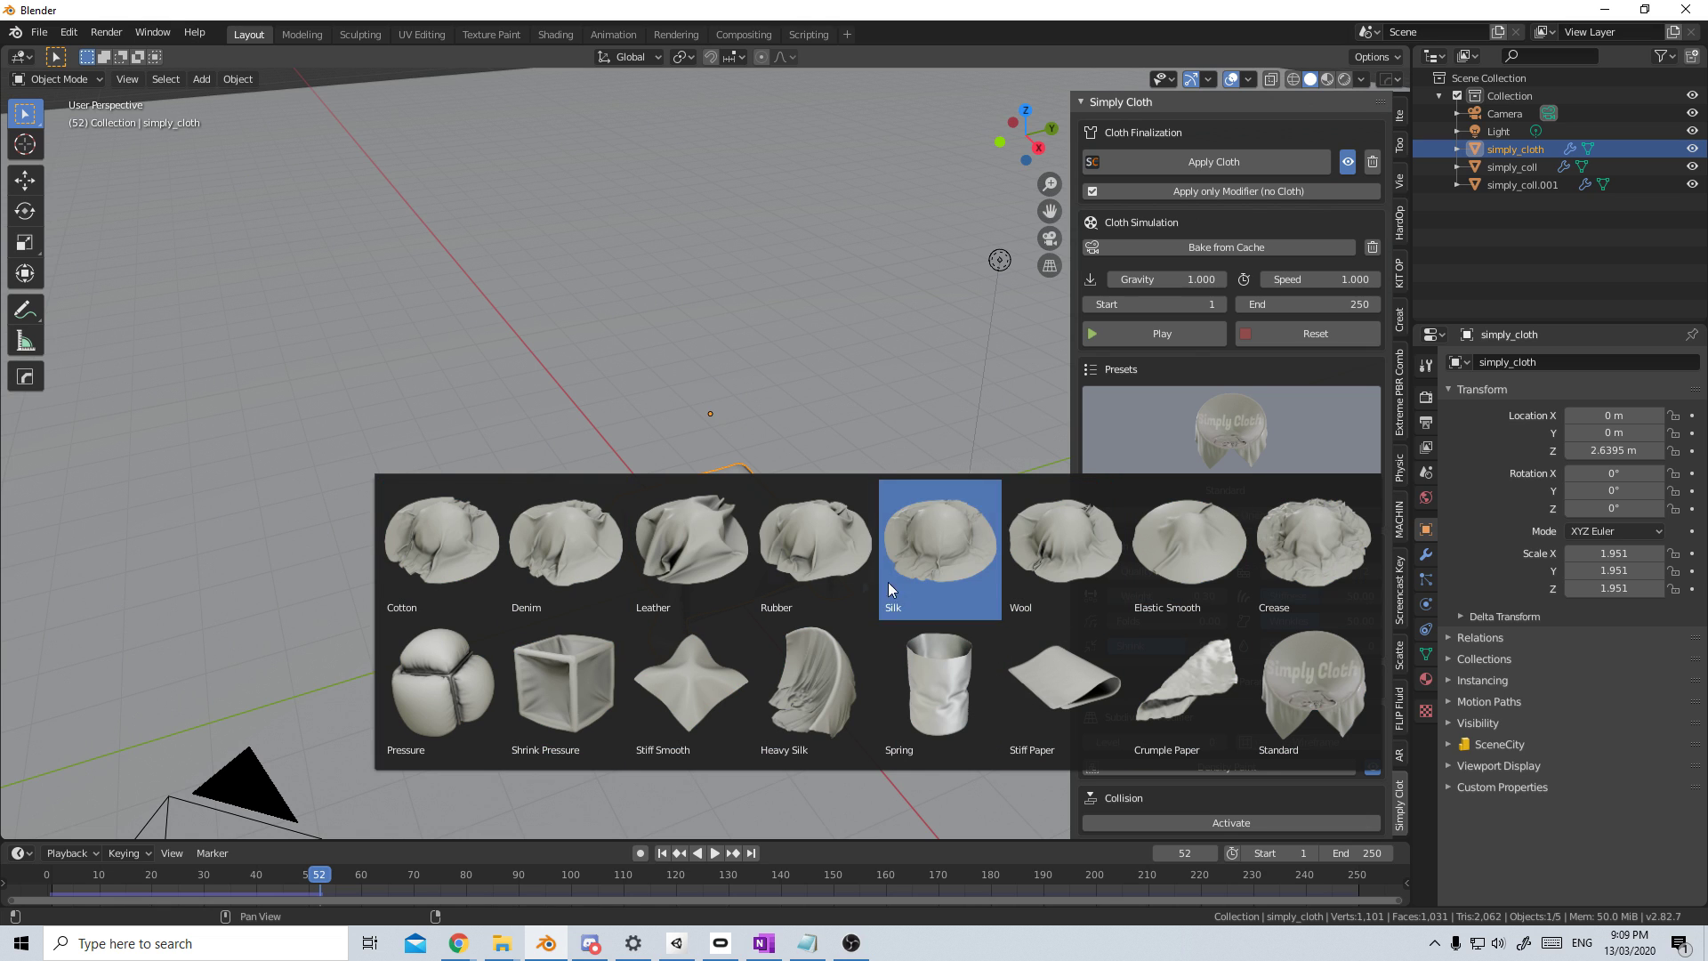
left_click(717, 570)
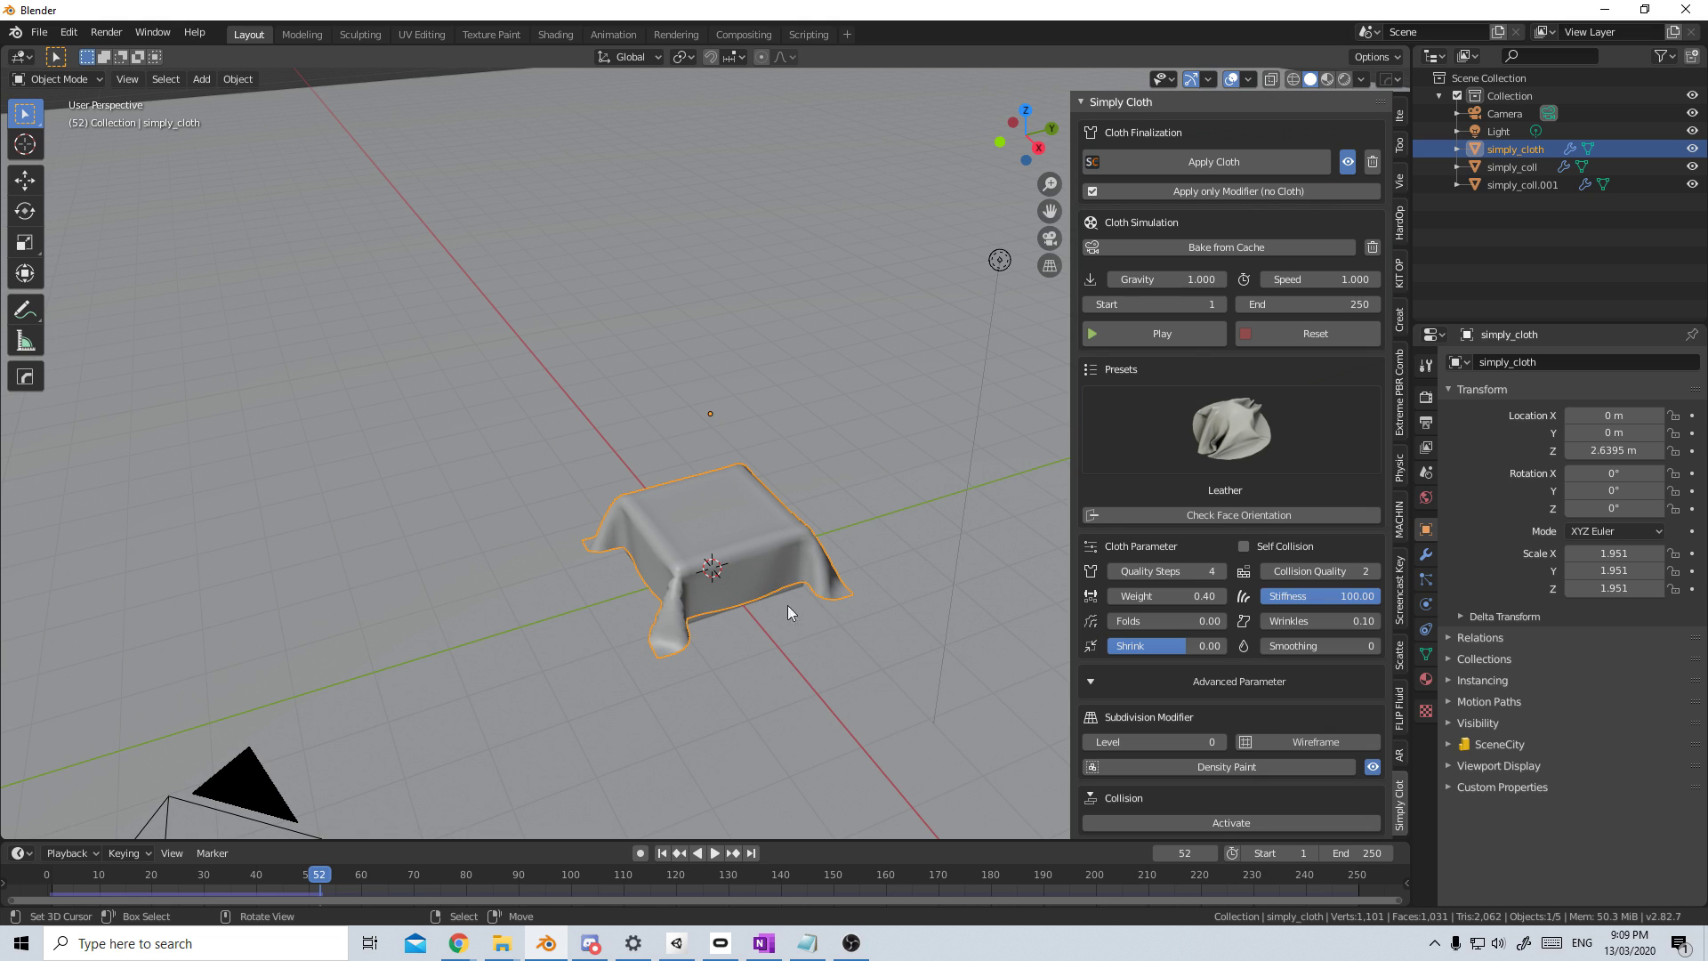
left_click(662, 852)
left_click(714, 852)
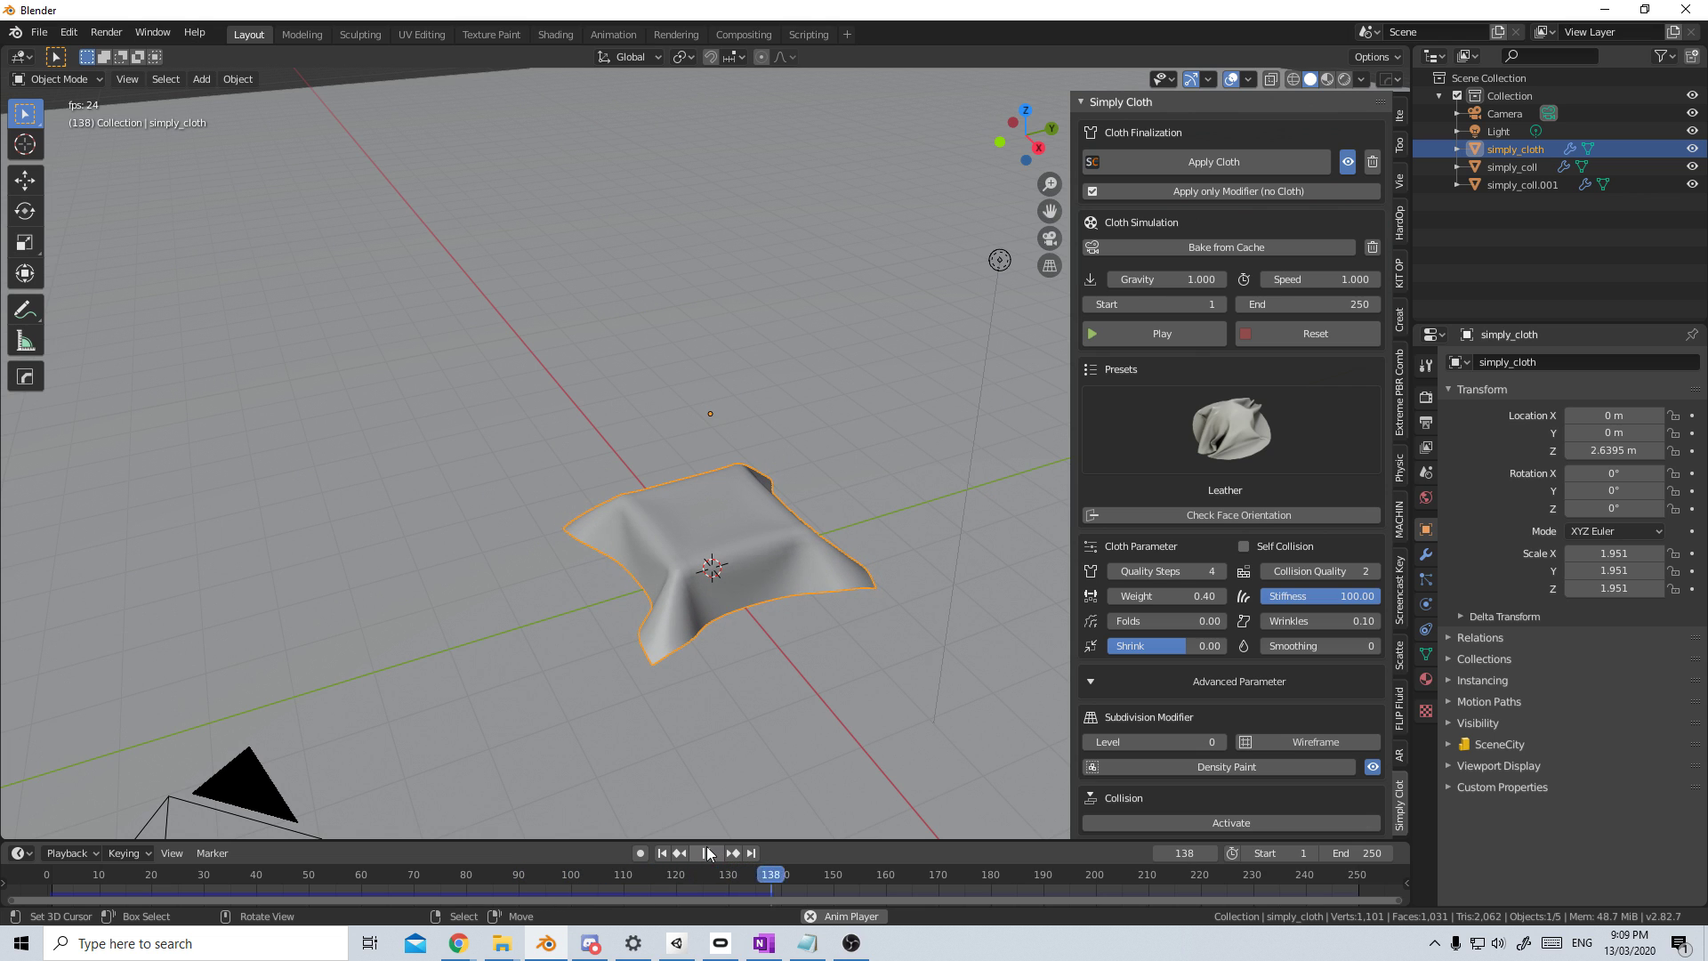
key("space")
Step: Apply the Cotton preset, replay from the start, and stop at frame 54
left_click(1207, 433)
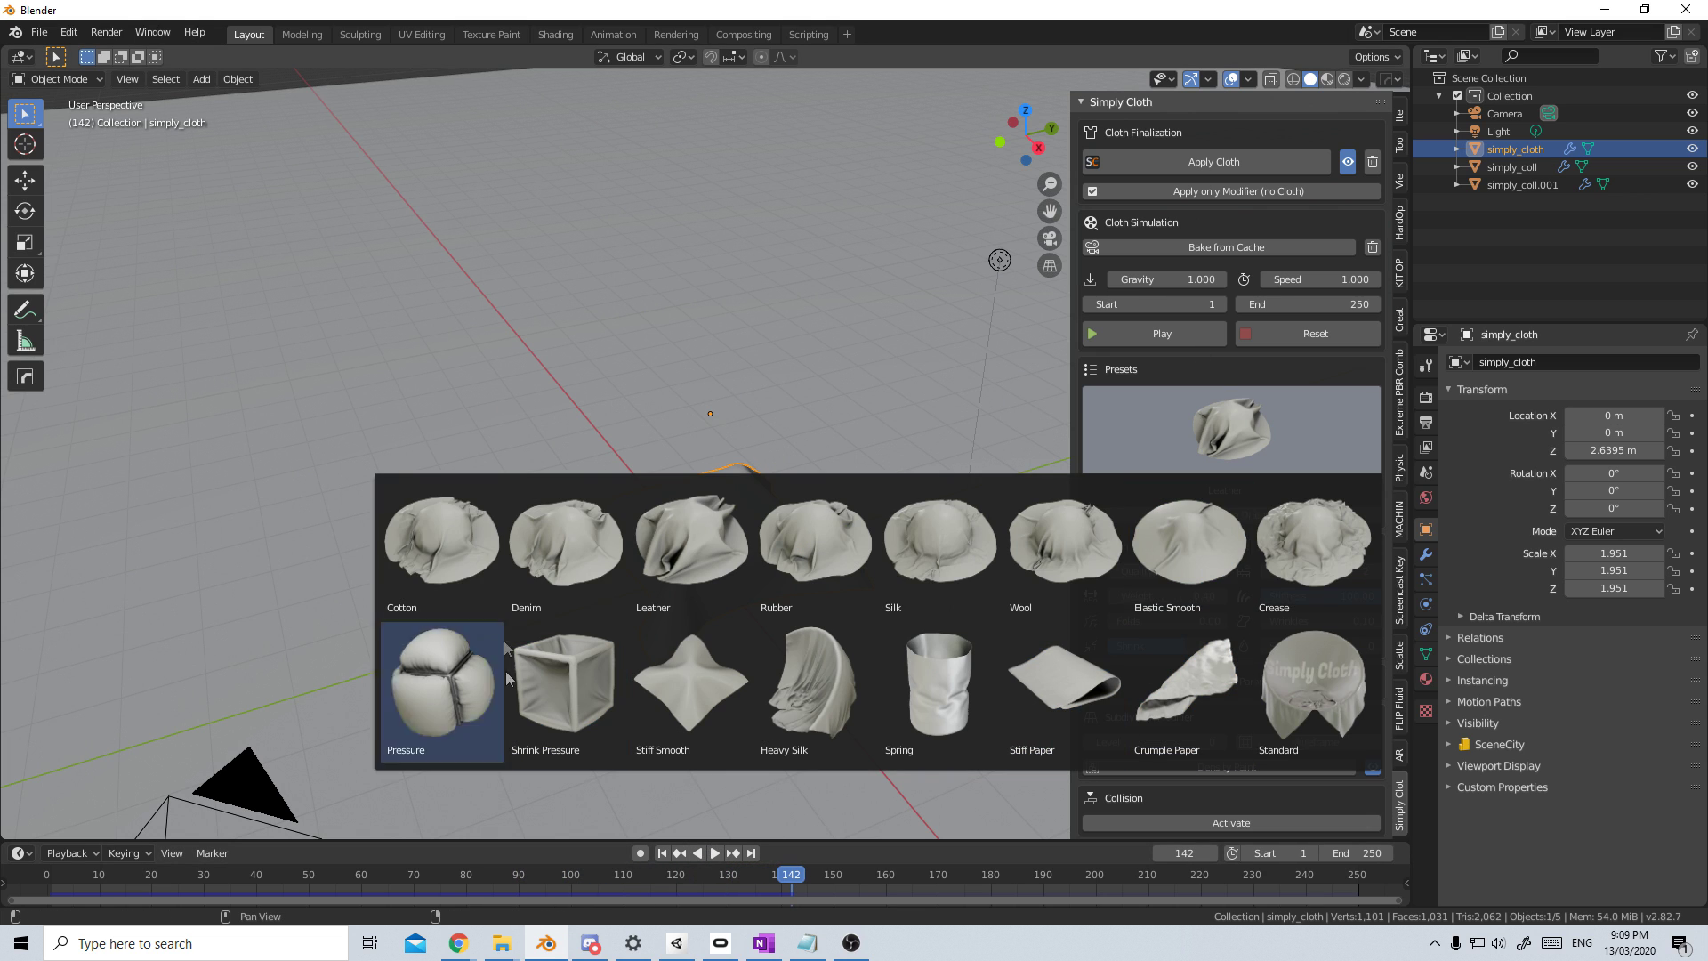
left_click(457, 558)
left_click(659, 852)
left_click(713, 852)
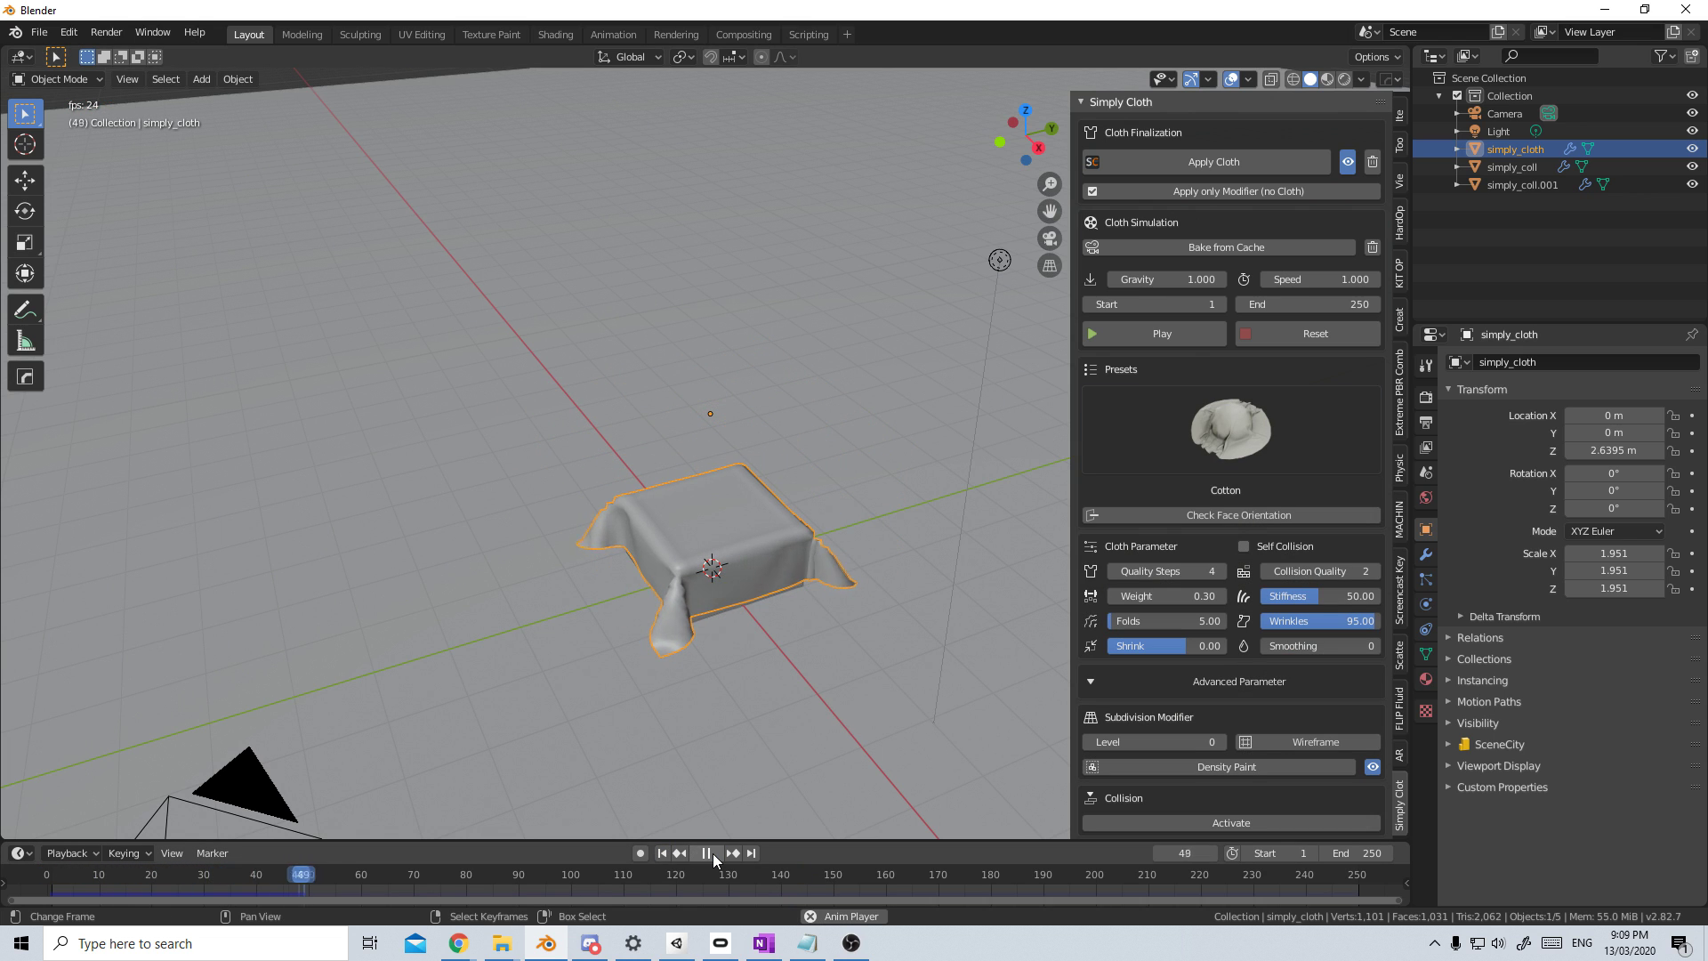
left_click(713, 852)
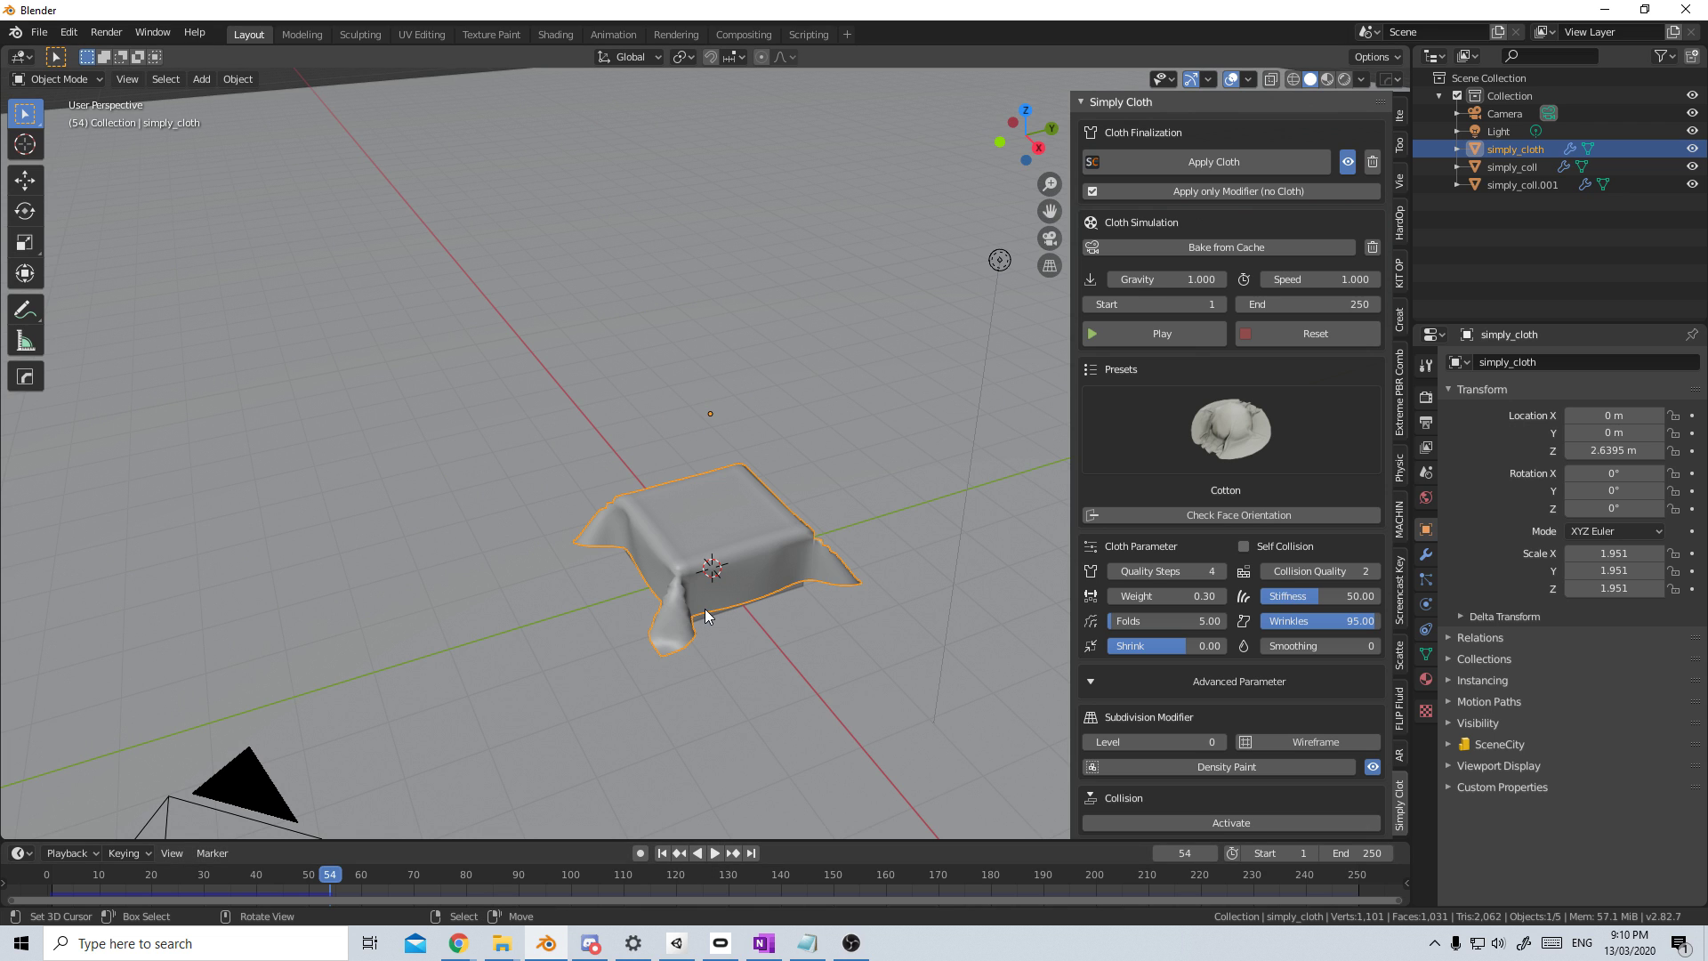
middle_click_drag(684, 616, 762, 562)
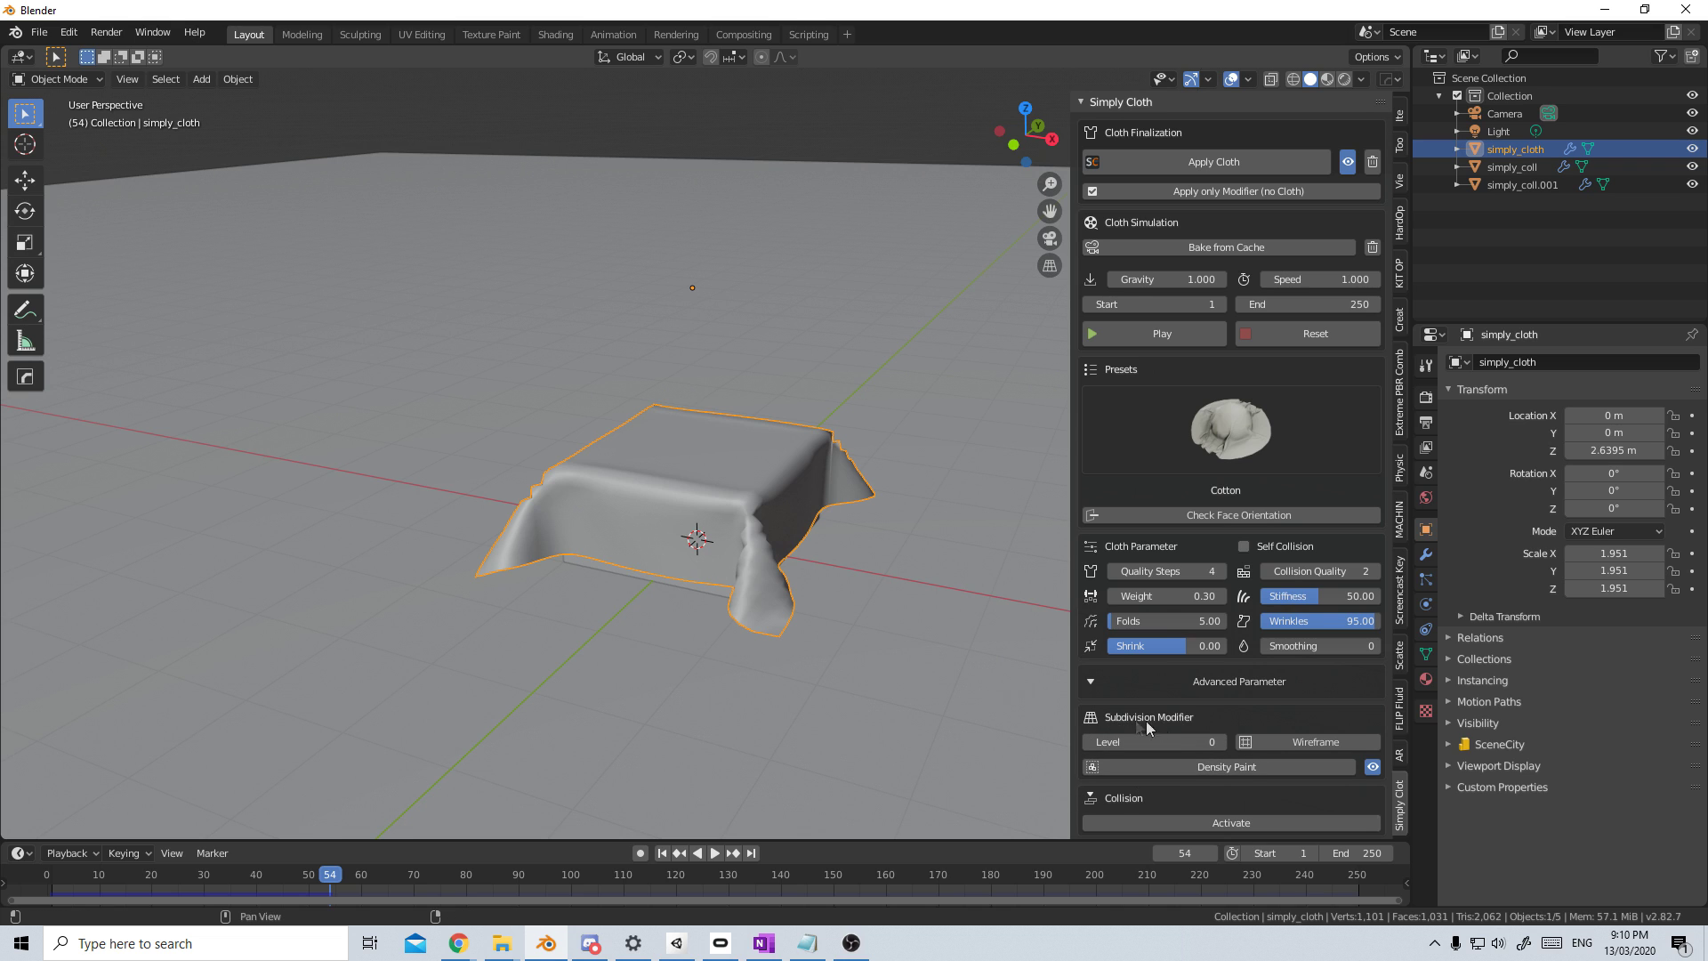
Step: Raise the cloth subdivision level to 2 and play the simulation to check the drape
left_click(1219, 741)
left_click(1219, 741)
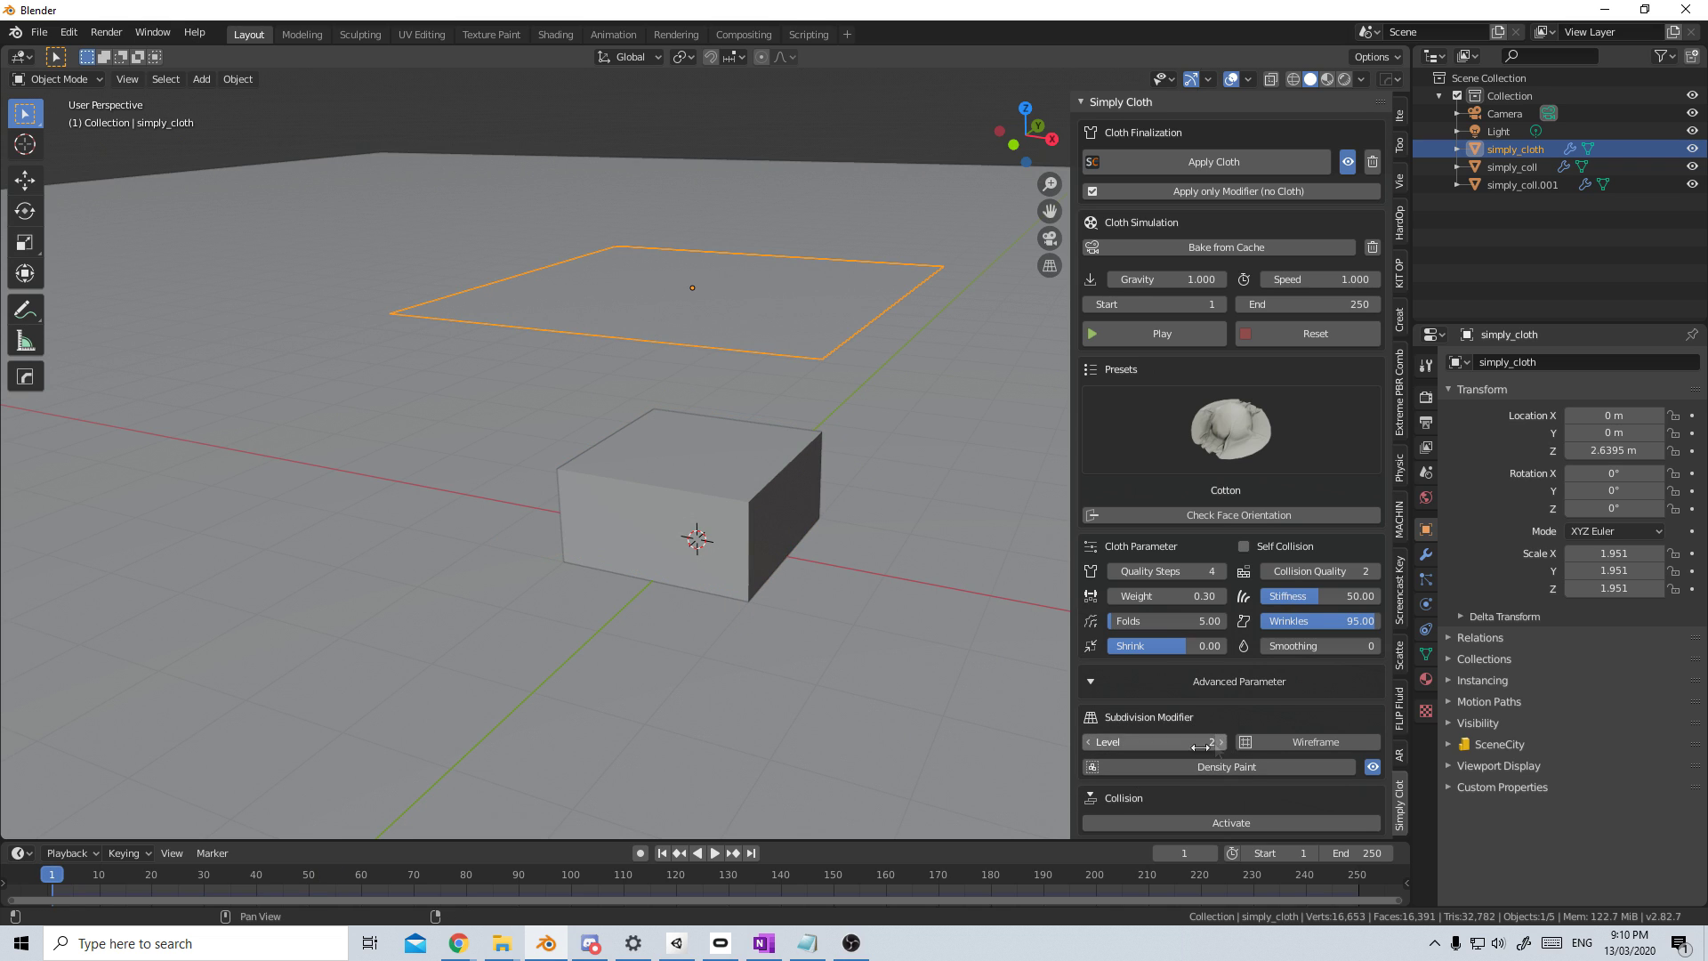
left_click(662, 853)
left_click(714, 854)
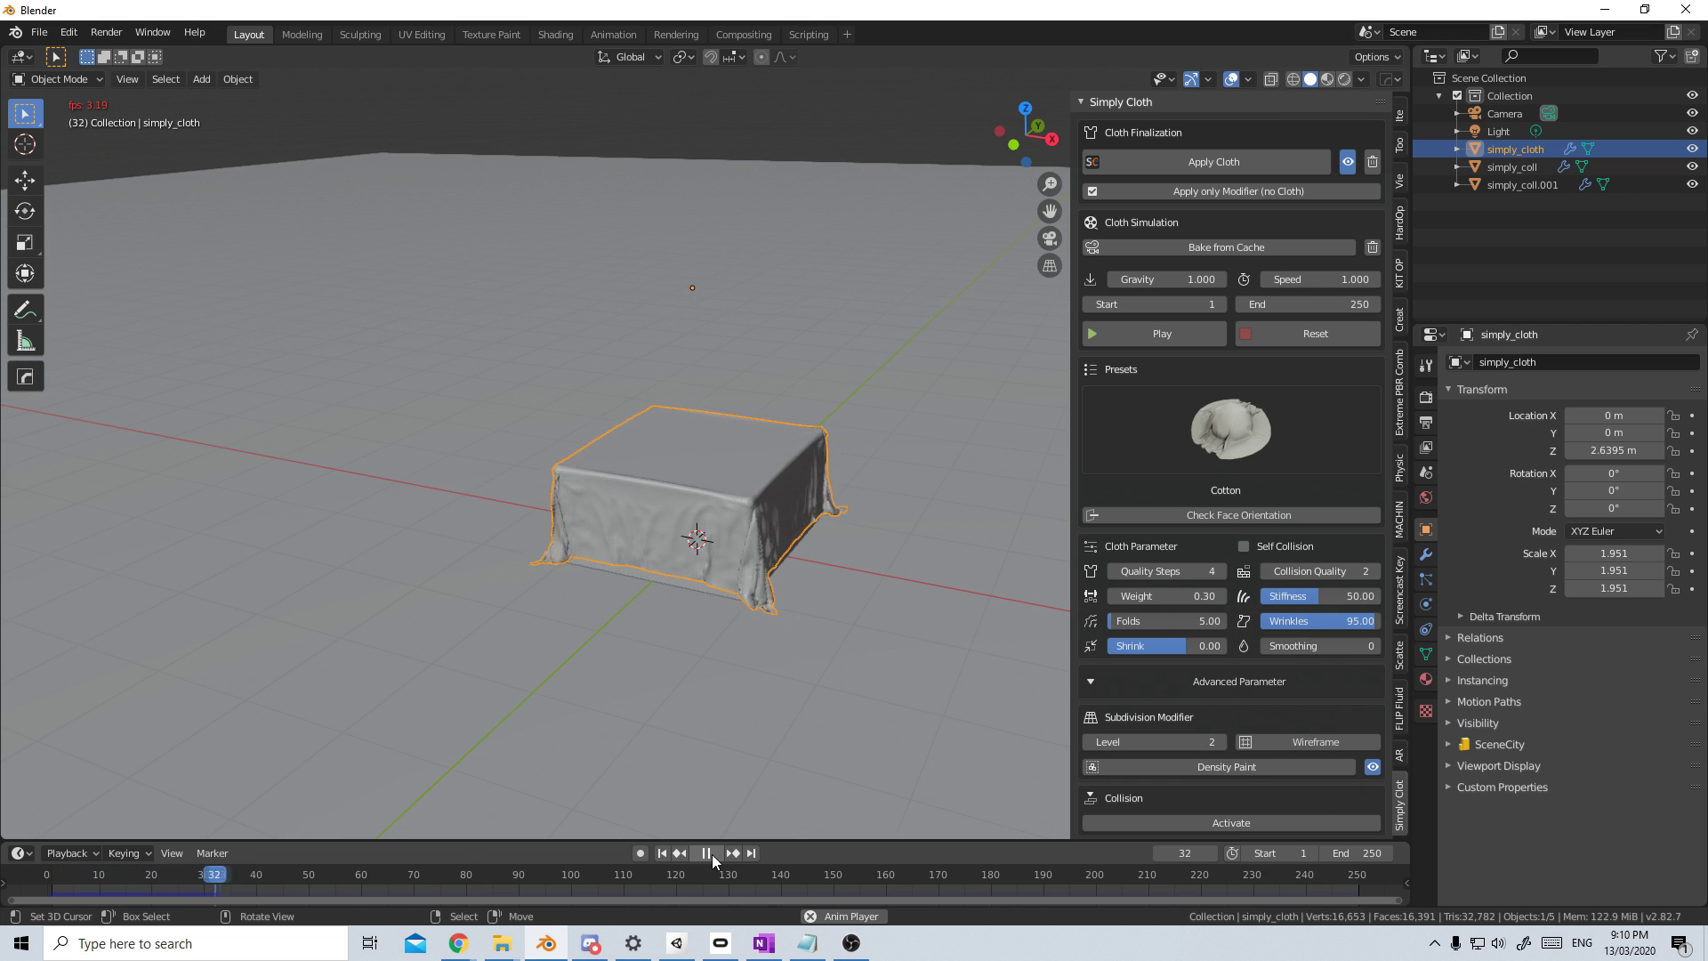
left_click(711, 854)
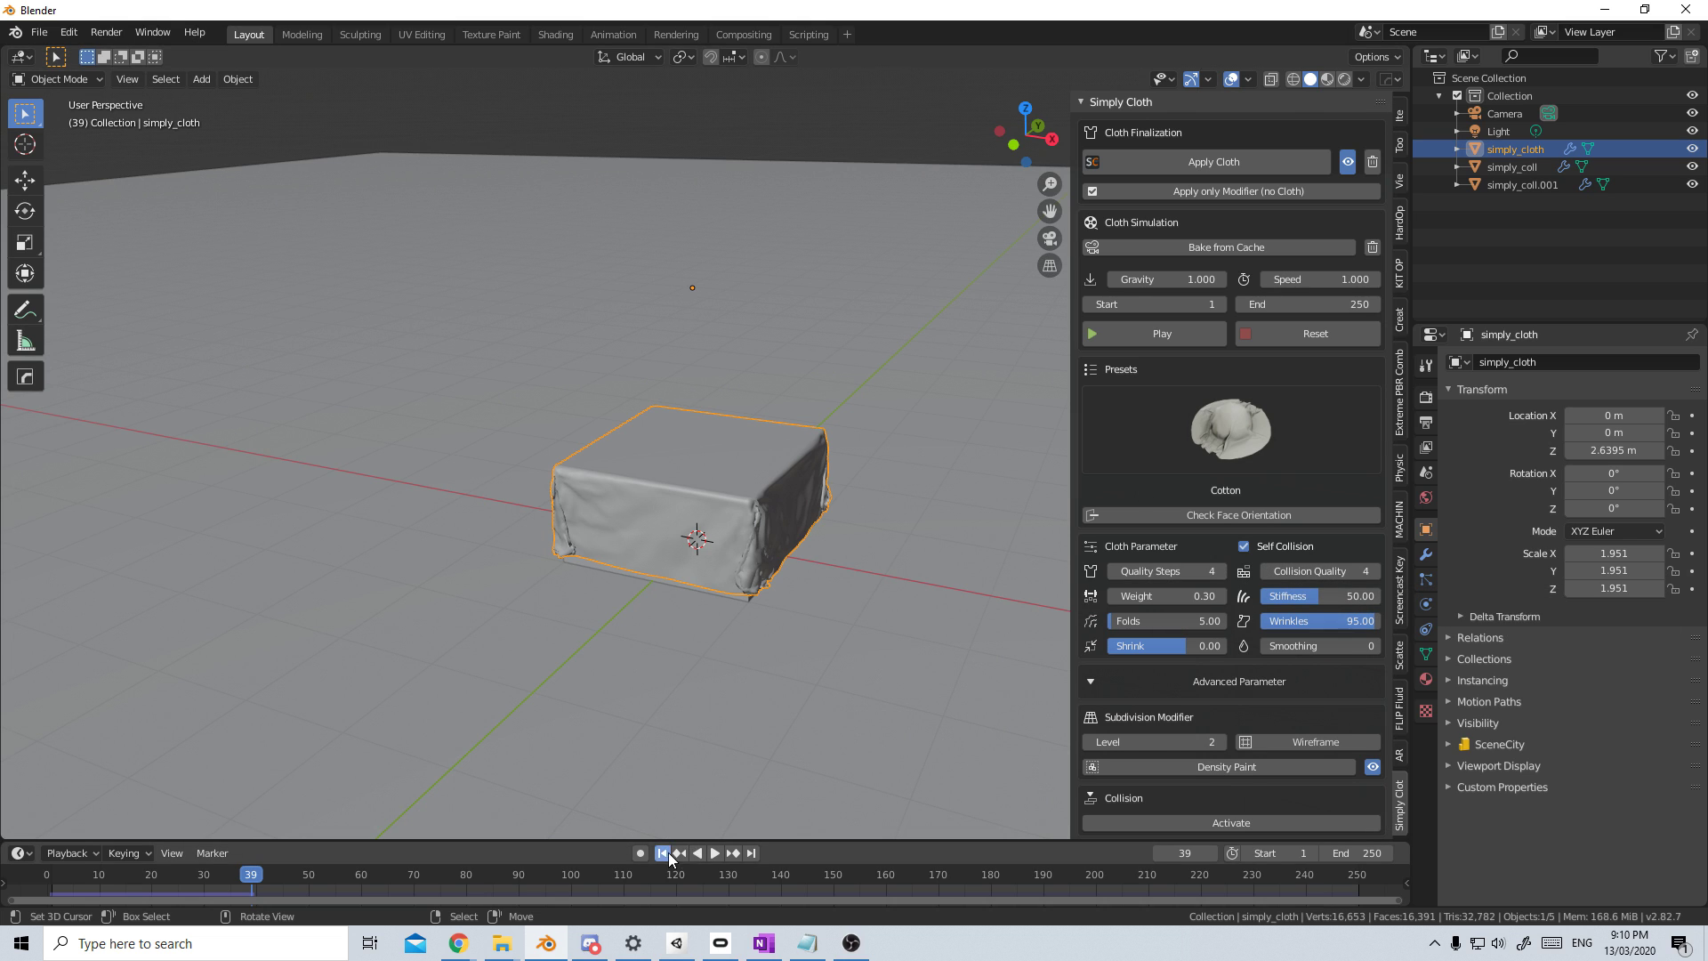
Step: Replay the cloth from the start, stop at frame 49, and show face orientation colouring
left_click(663, 854)
left_click(716, 852)
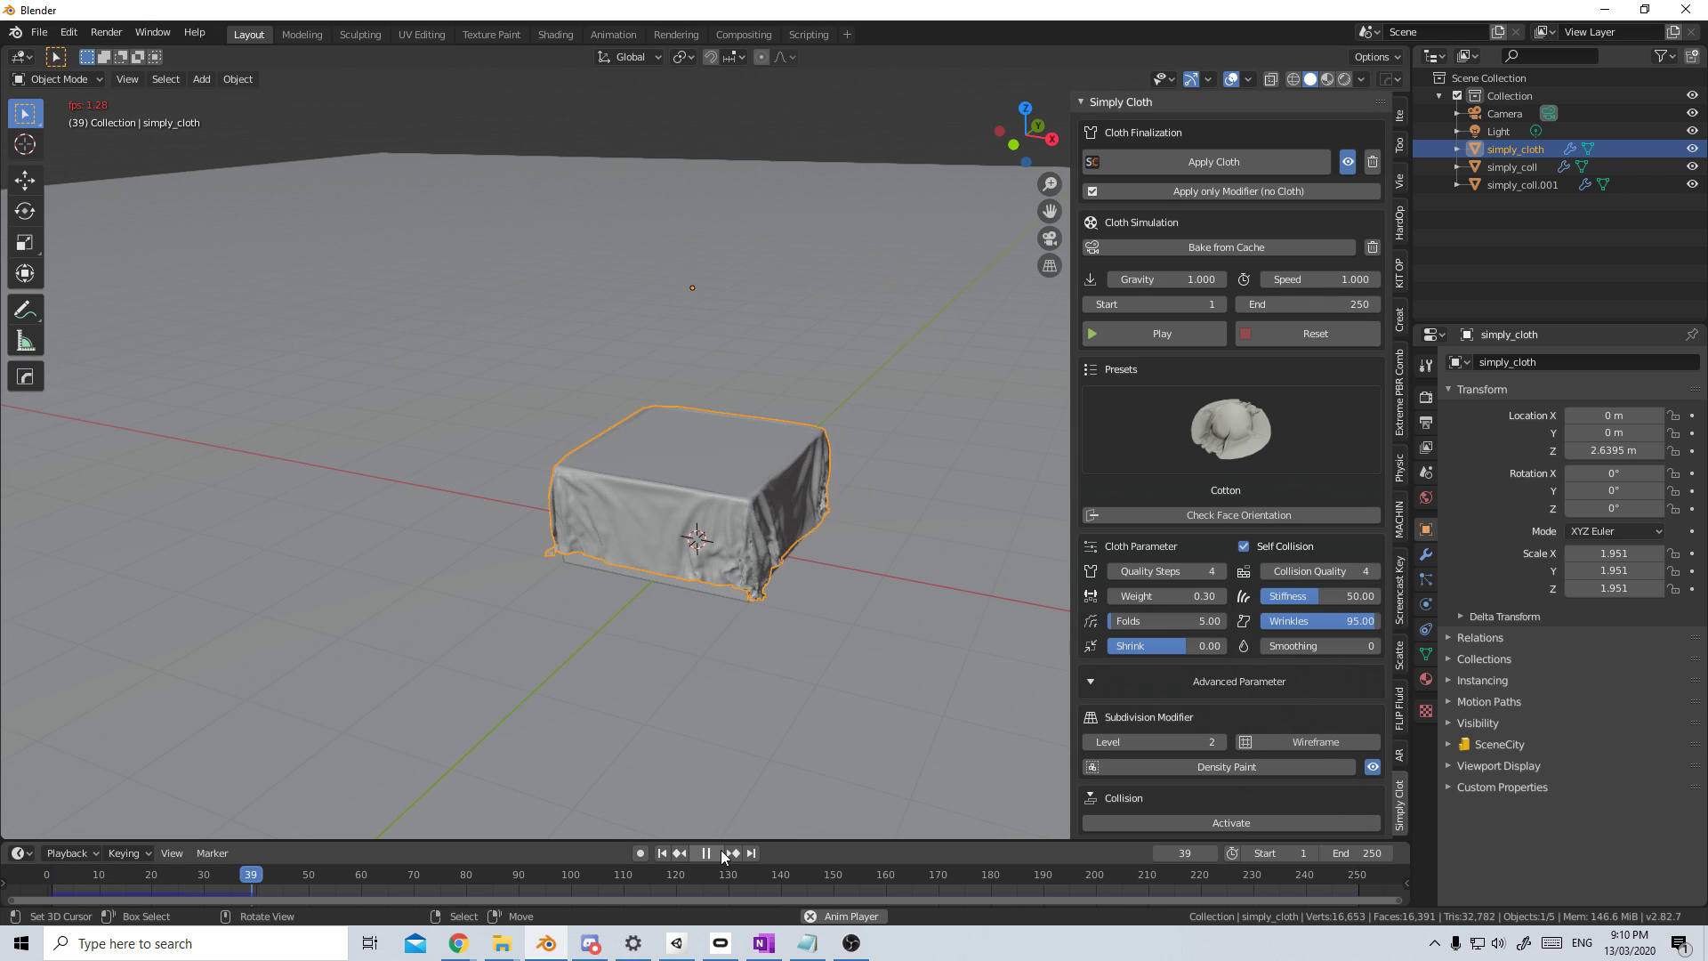
key("space")
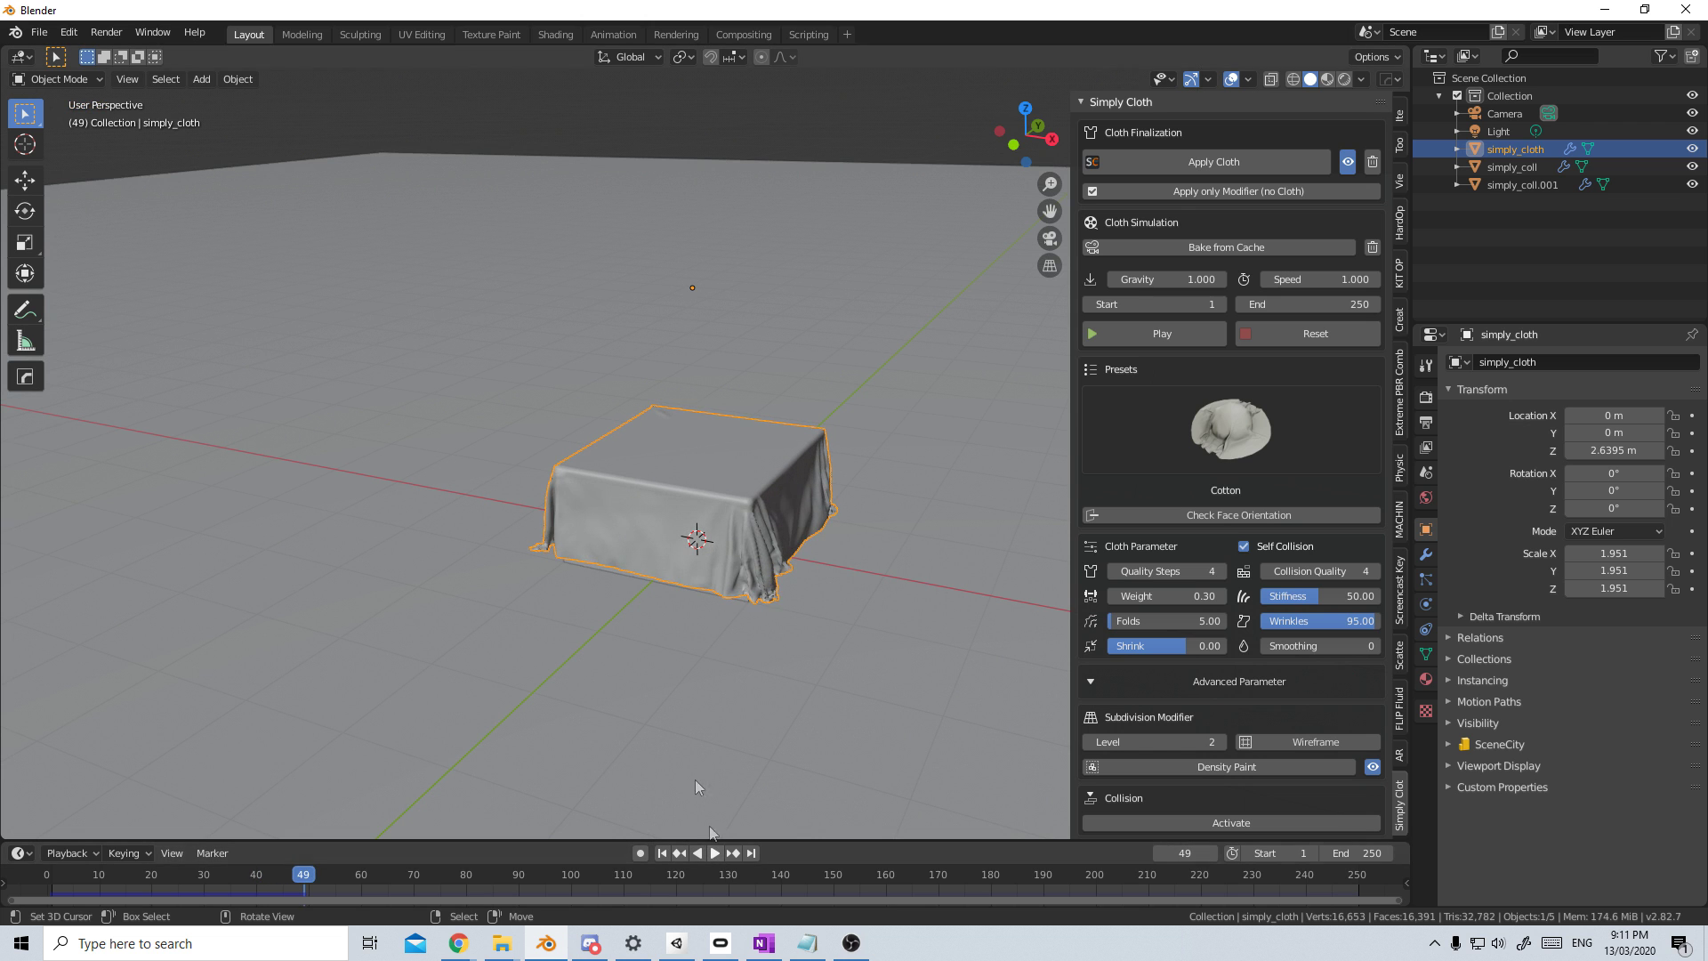
middle_click_drag(695, 781, 797, 710)
scroll(789, 705, "up", 4)
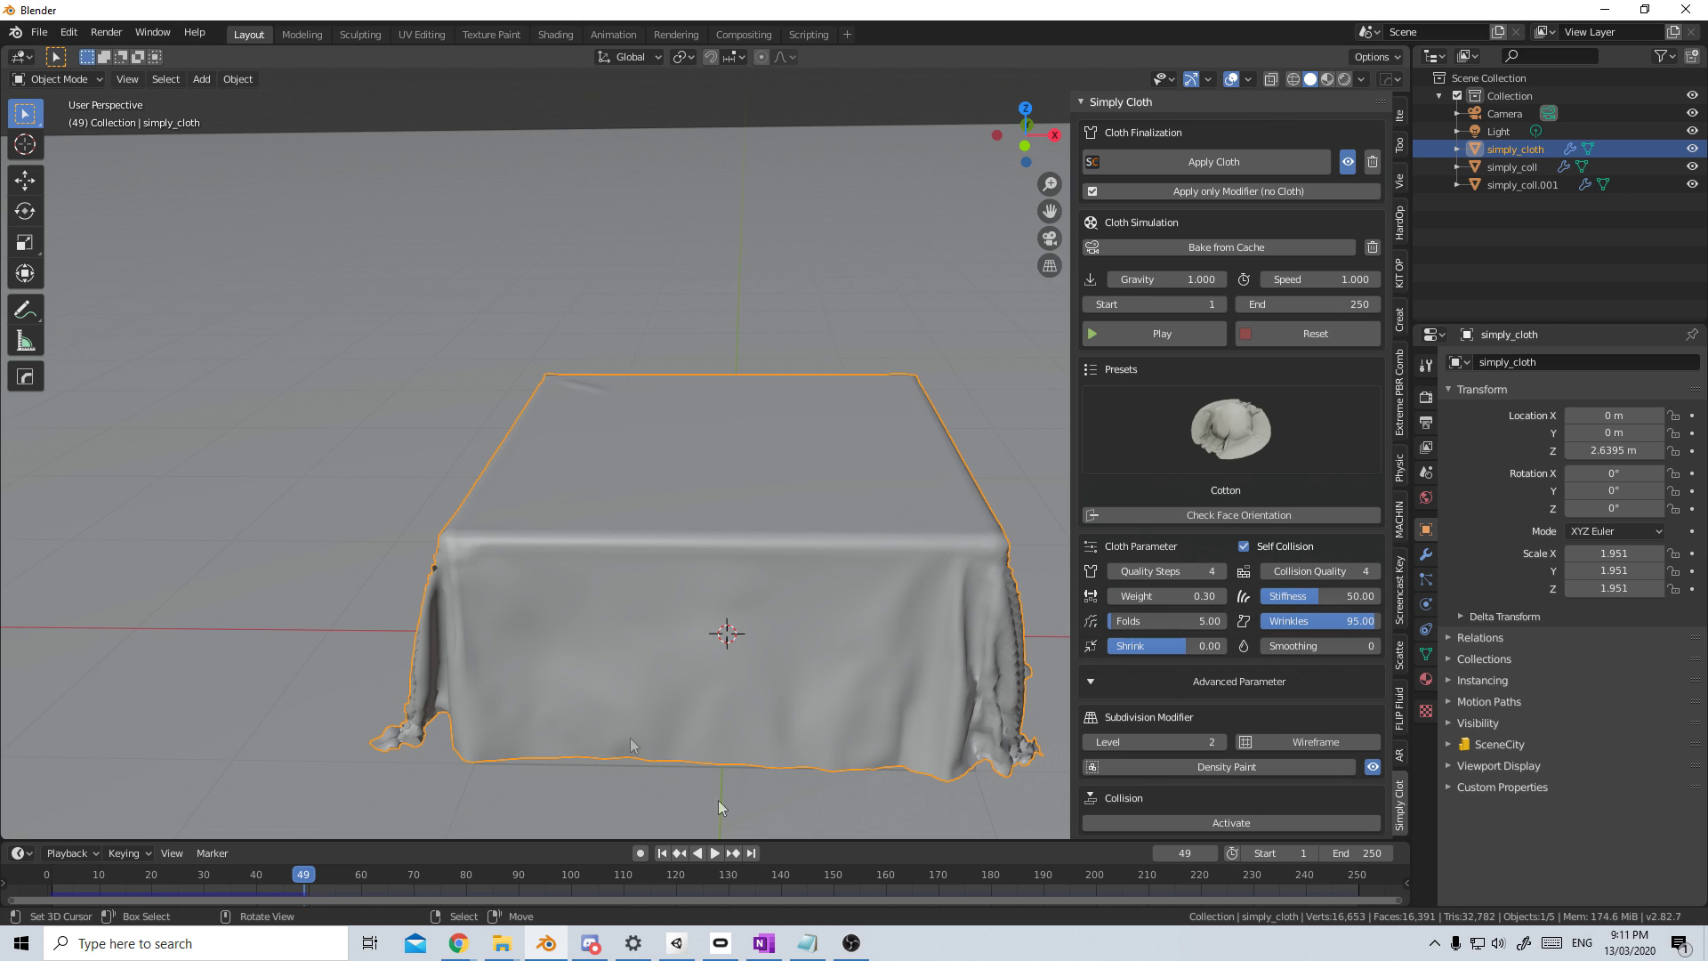
left_click(1235, 516)
Step: Rotate the floor plane 180° around X with rx180
middle_click_drag(979, 640, 876, 625)
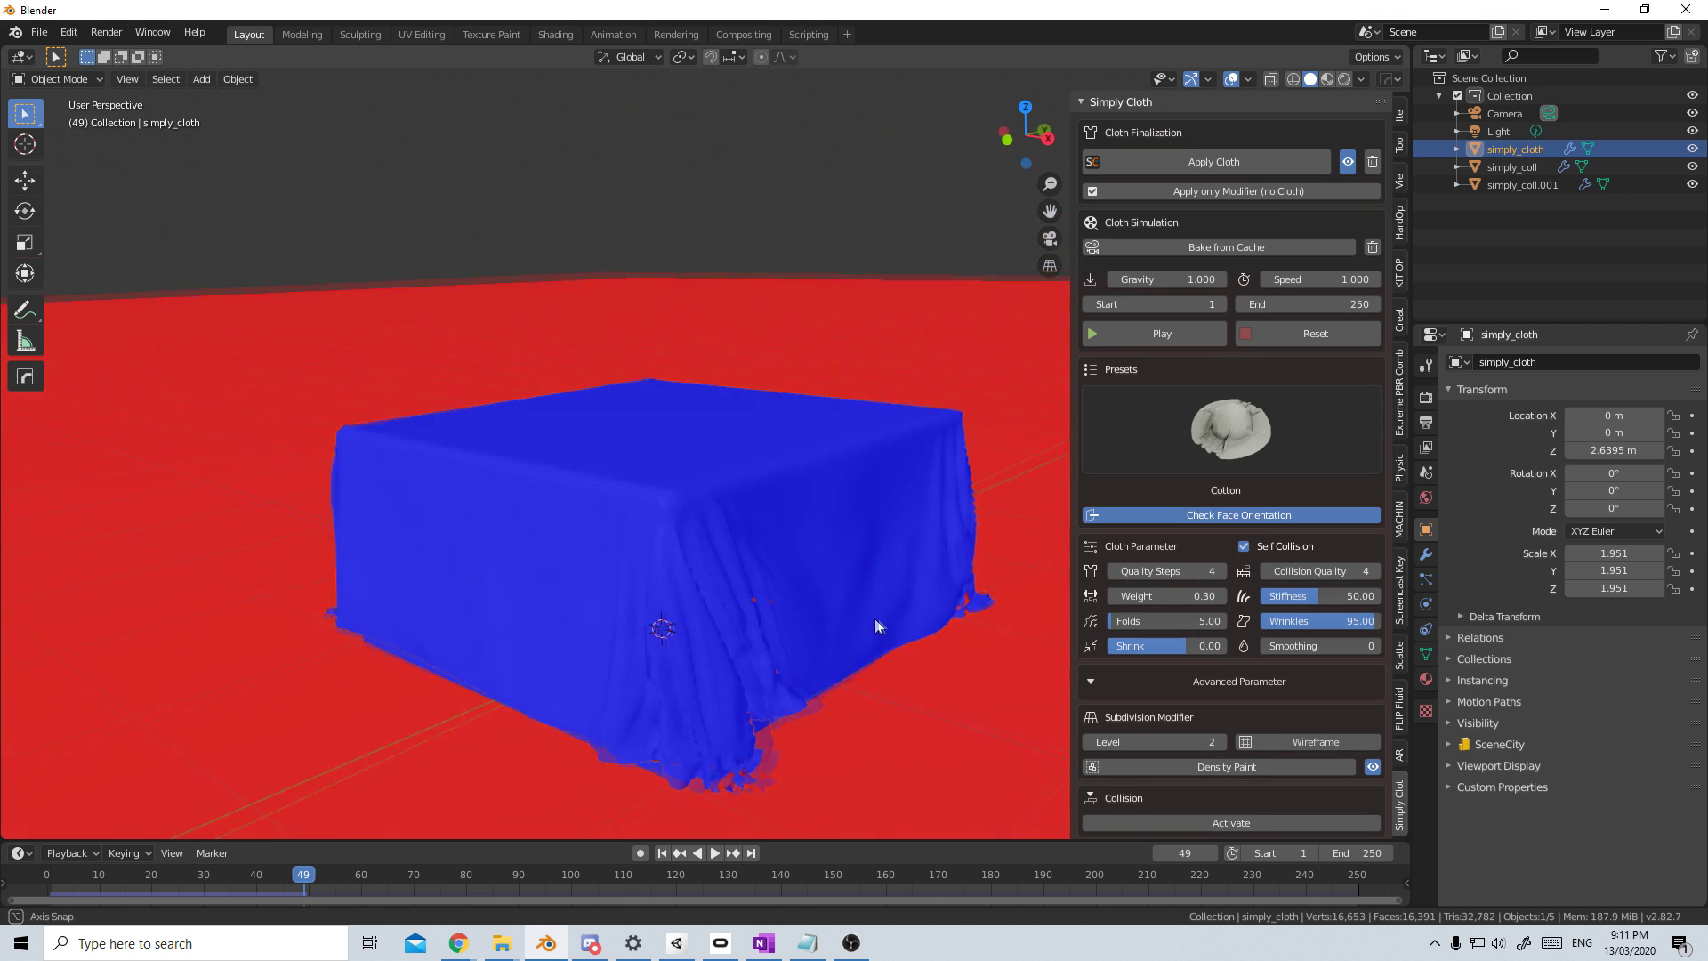
scroll(877, 626, "down", 6)
middle_click_drag(1003, 499, 841, 605)
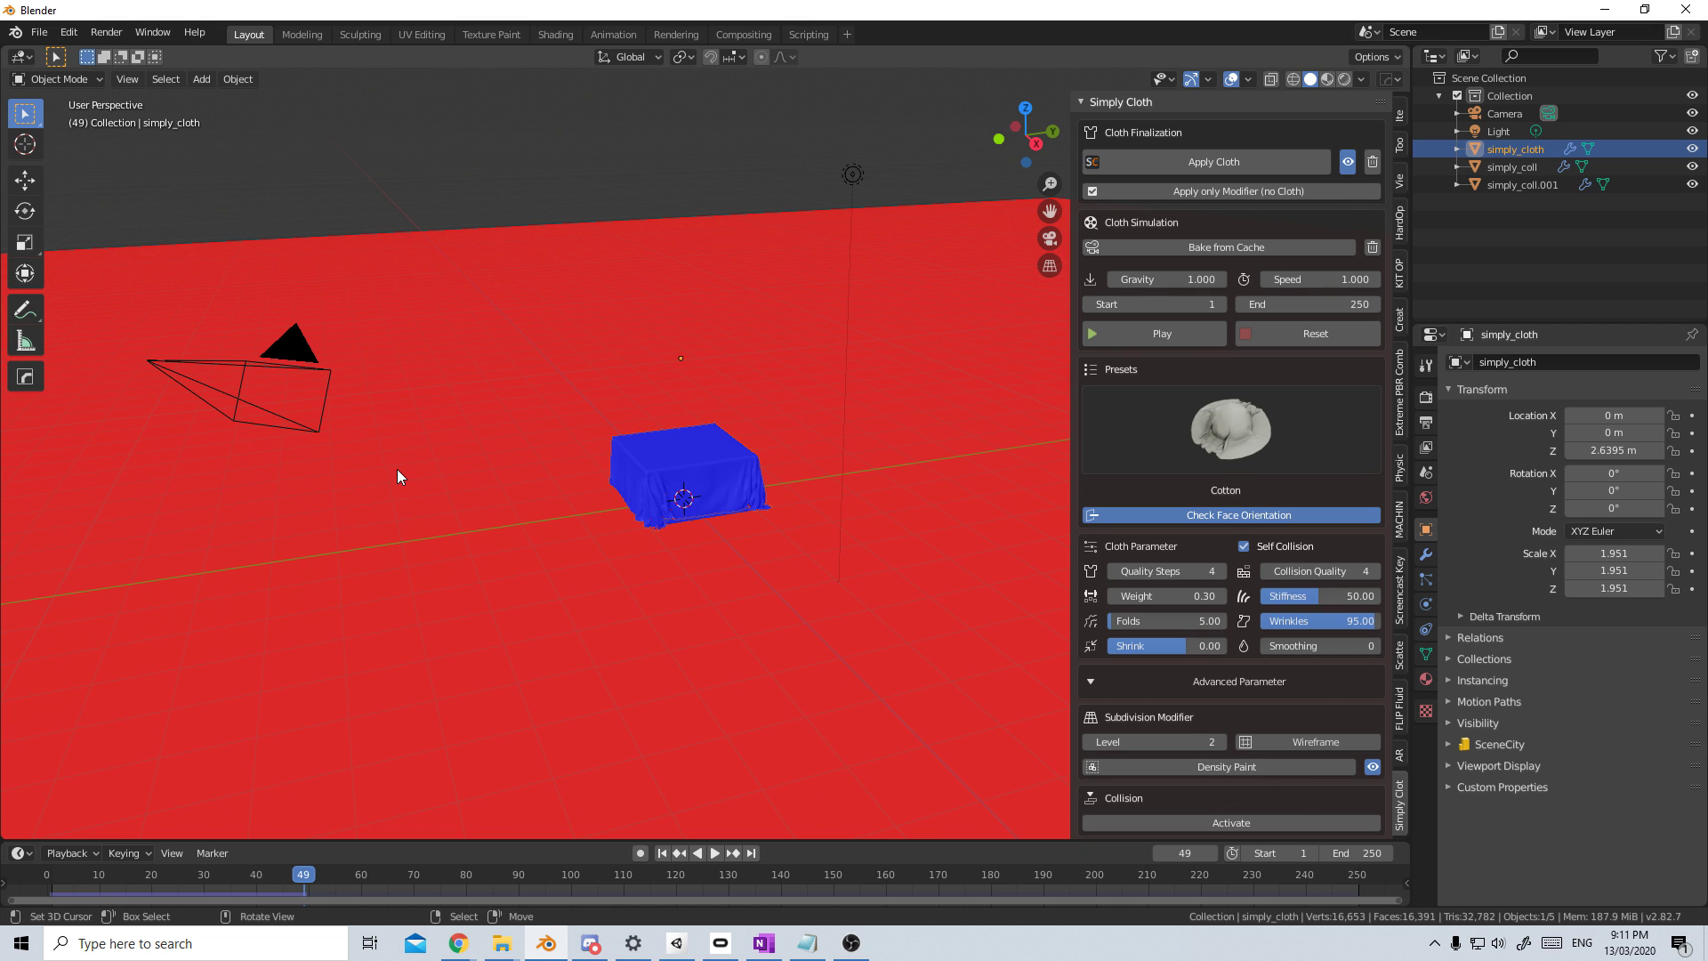
left_click(445, 582)
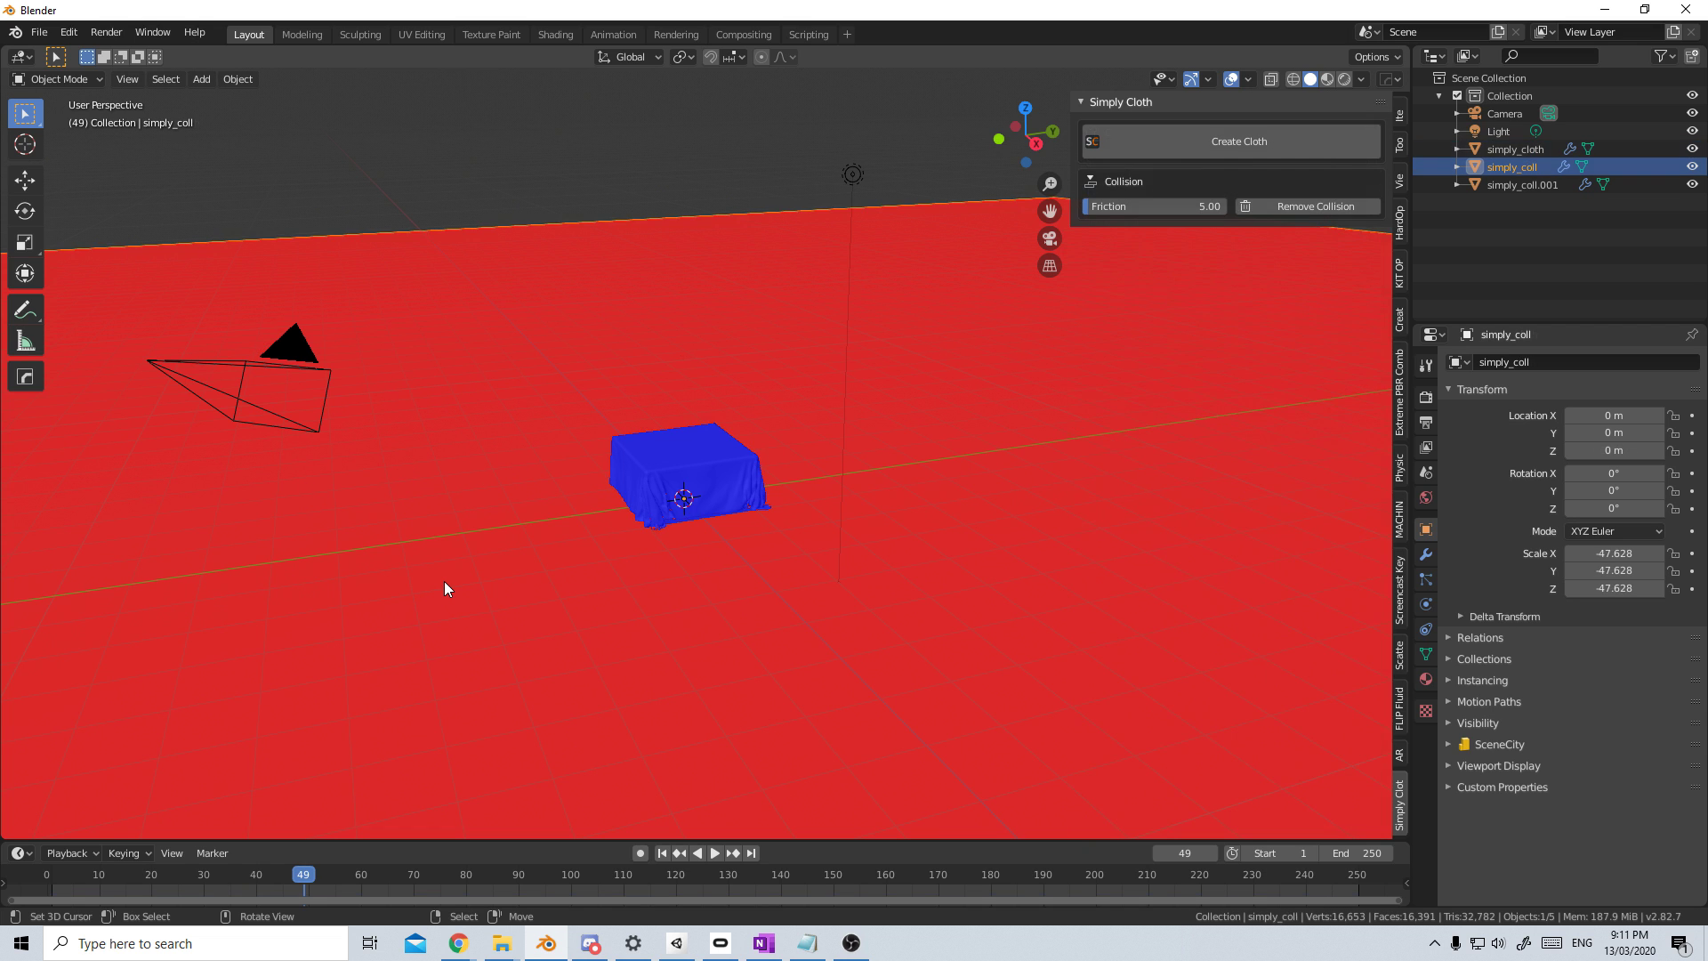
type("r")
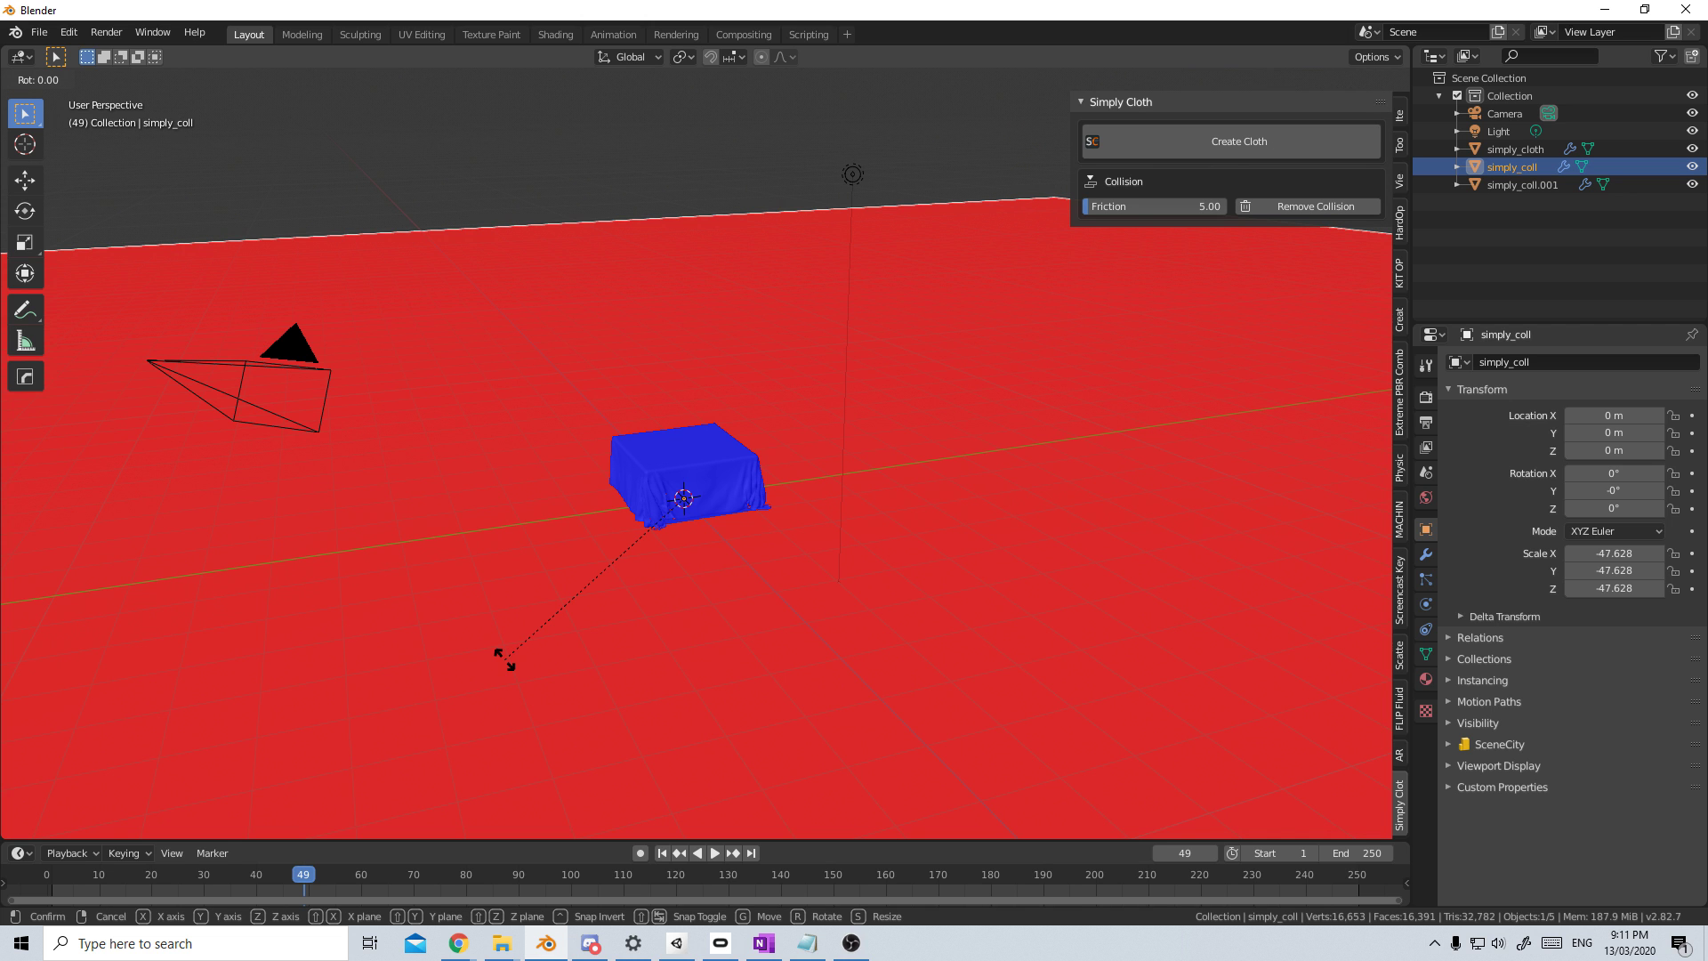
type("x180")
key("Return")
Step: Reselect the cloth, inspect its draped corner, and lower its subdivision level to 1
scroll(505, 654, "up", 5)
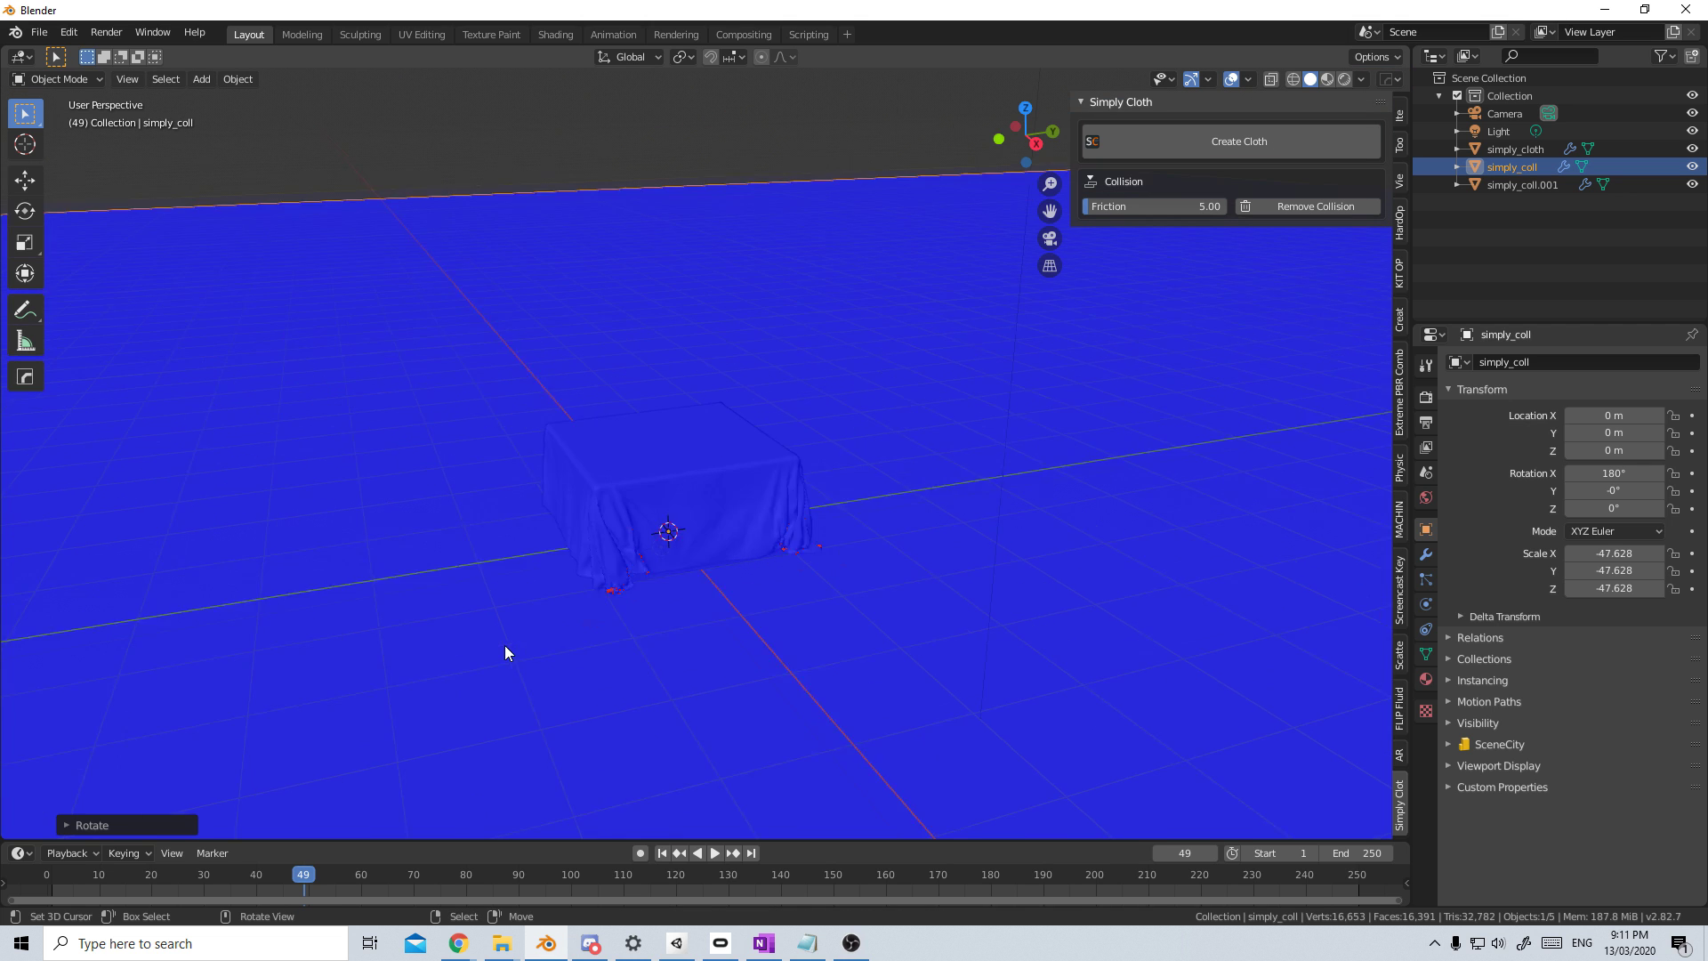
left_click(573, 650)
middle_click_drag(623, 656, 827, 413)
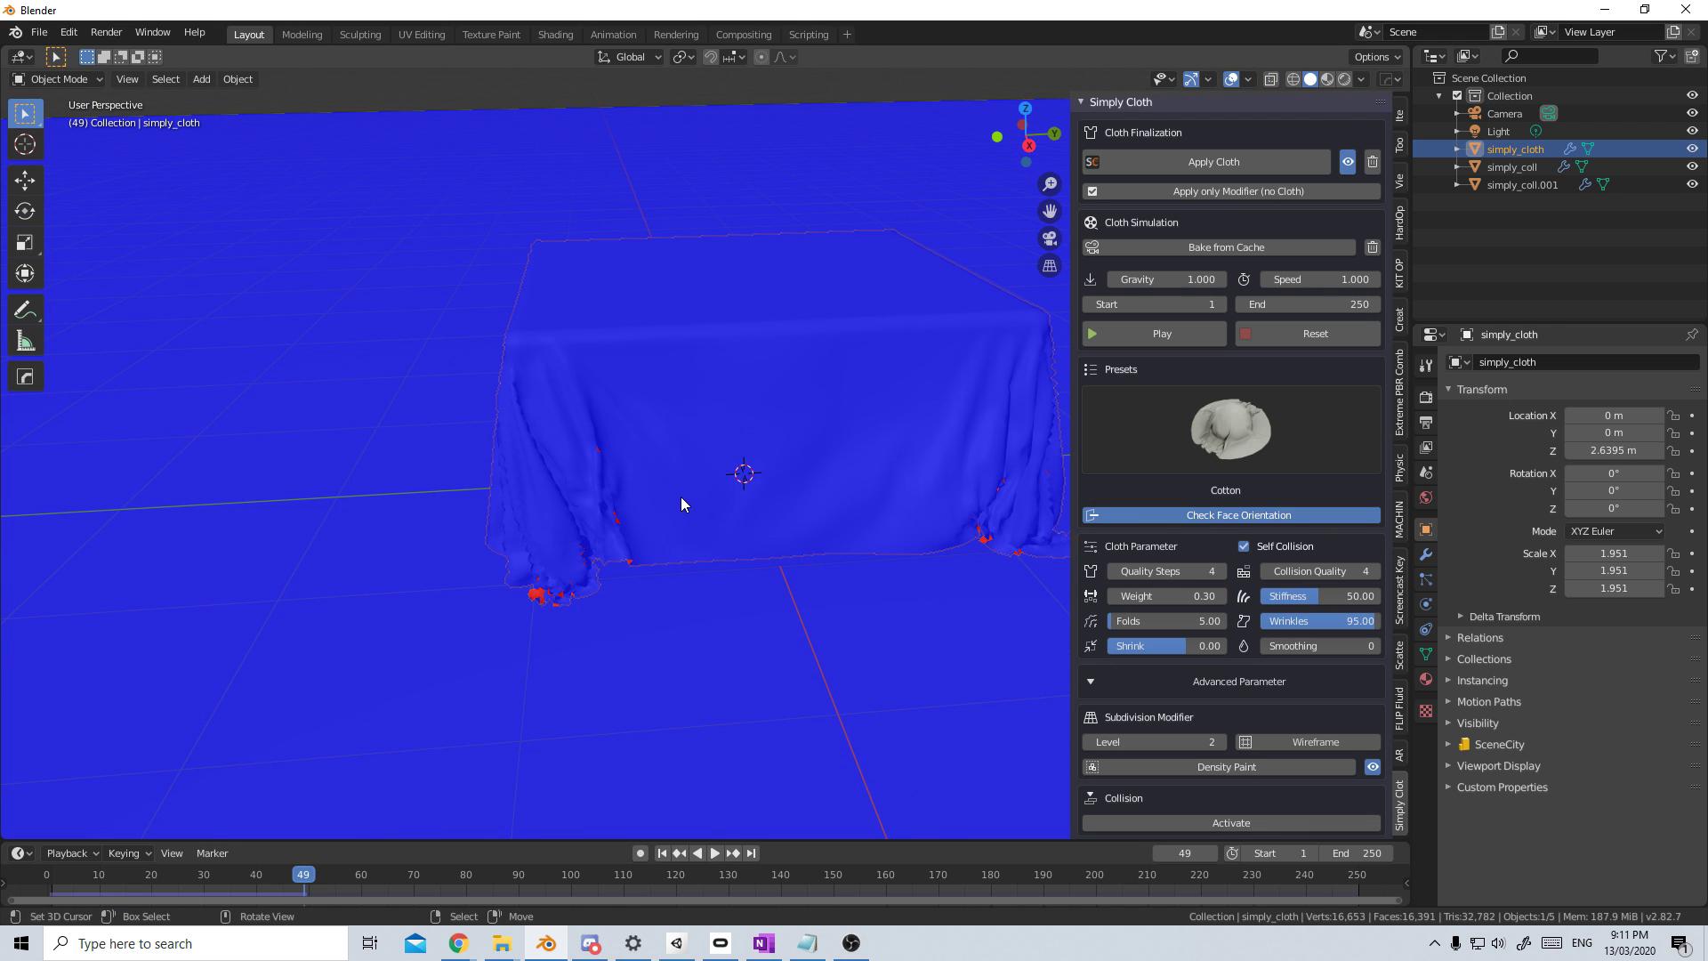
middle_click_drag(598, 611, 620, 539)
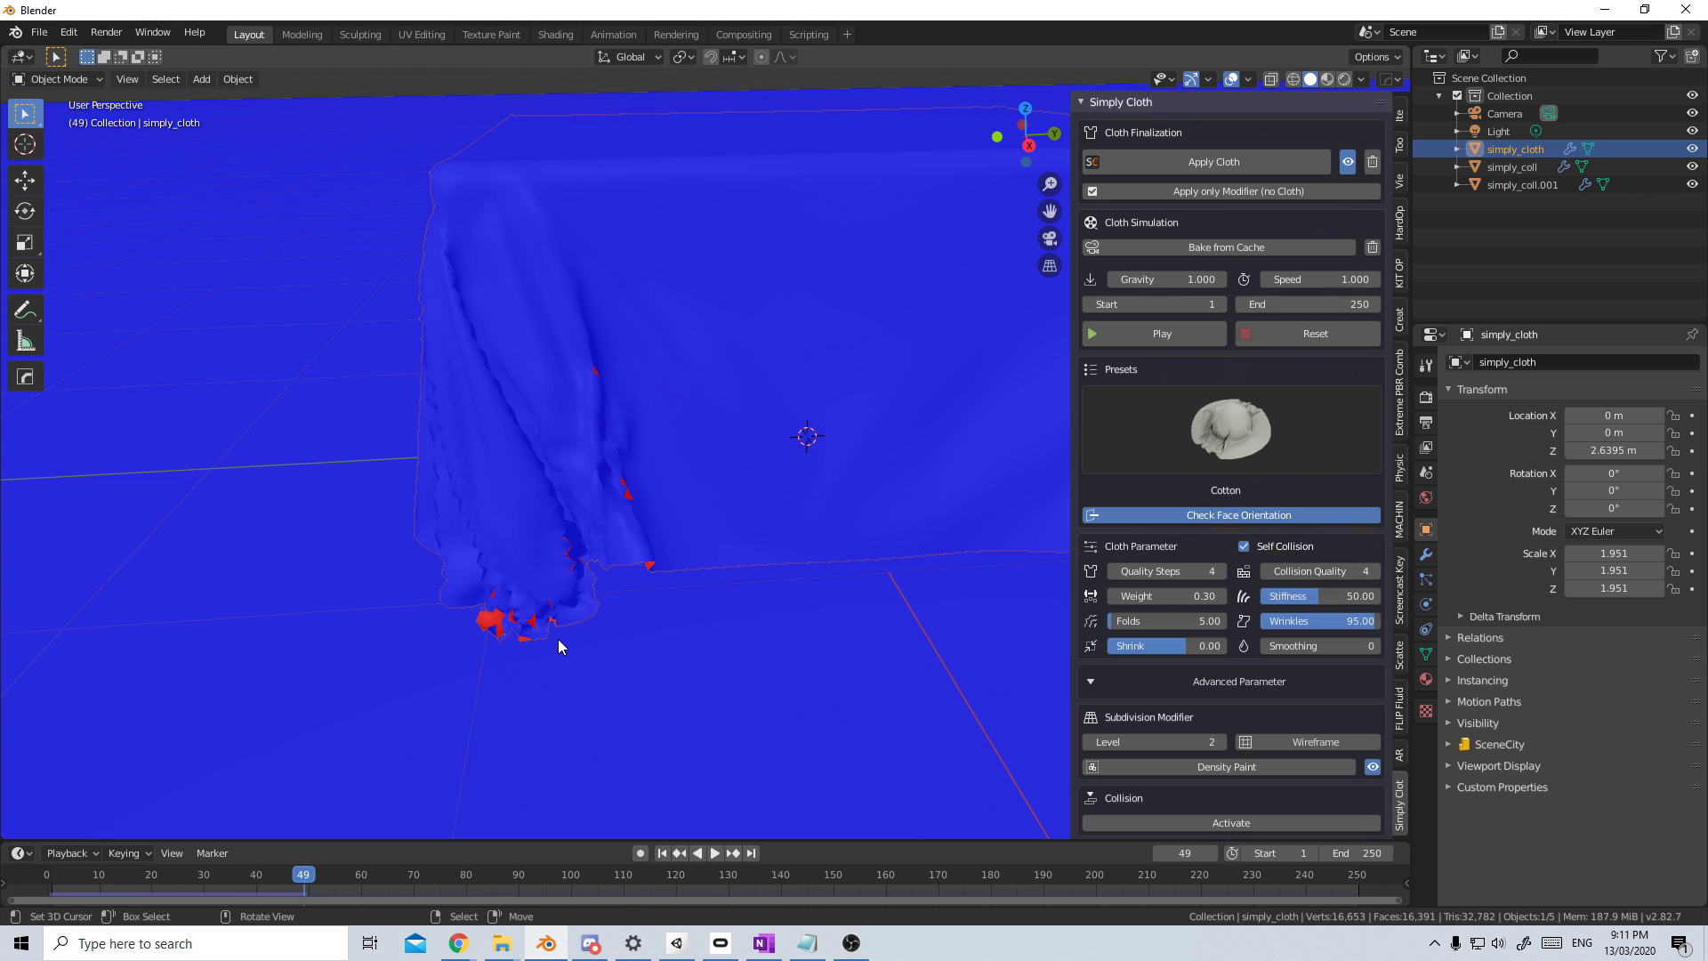
scroll(558, 638, "down", 3)
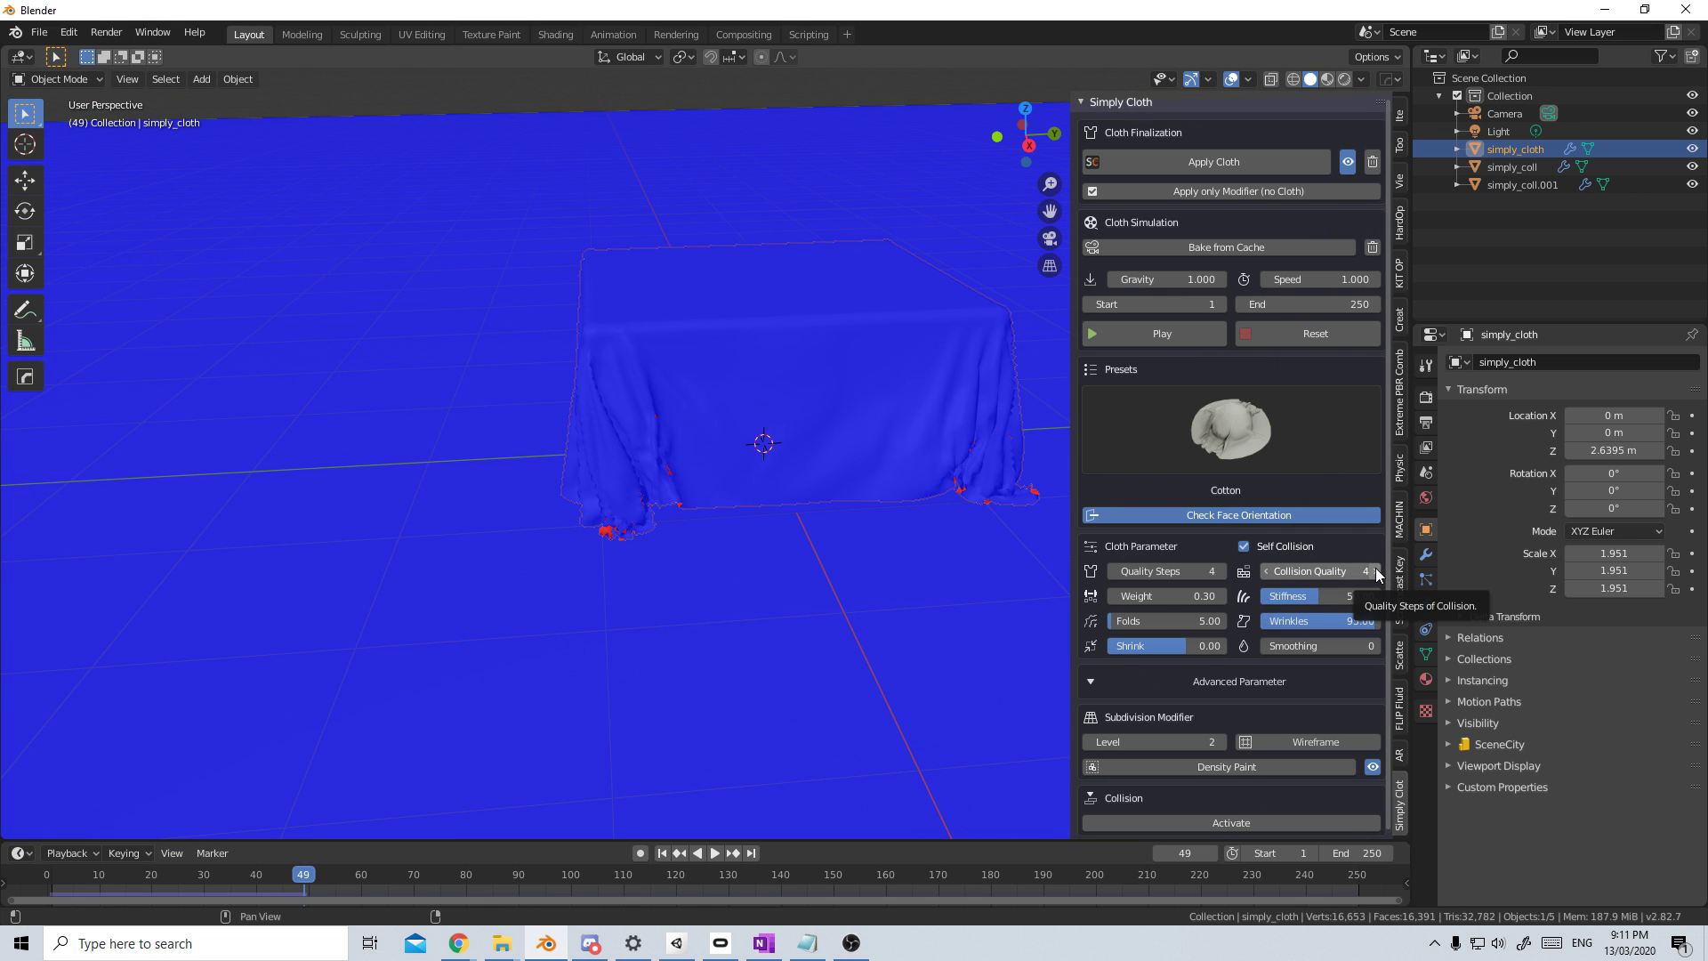
left_click(1087, 741)
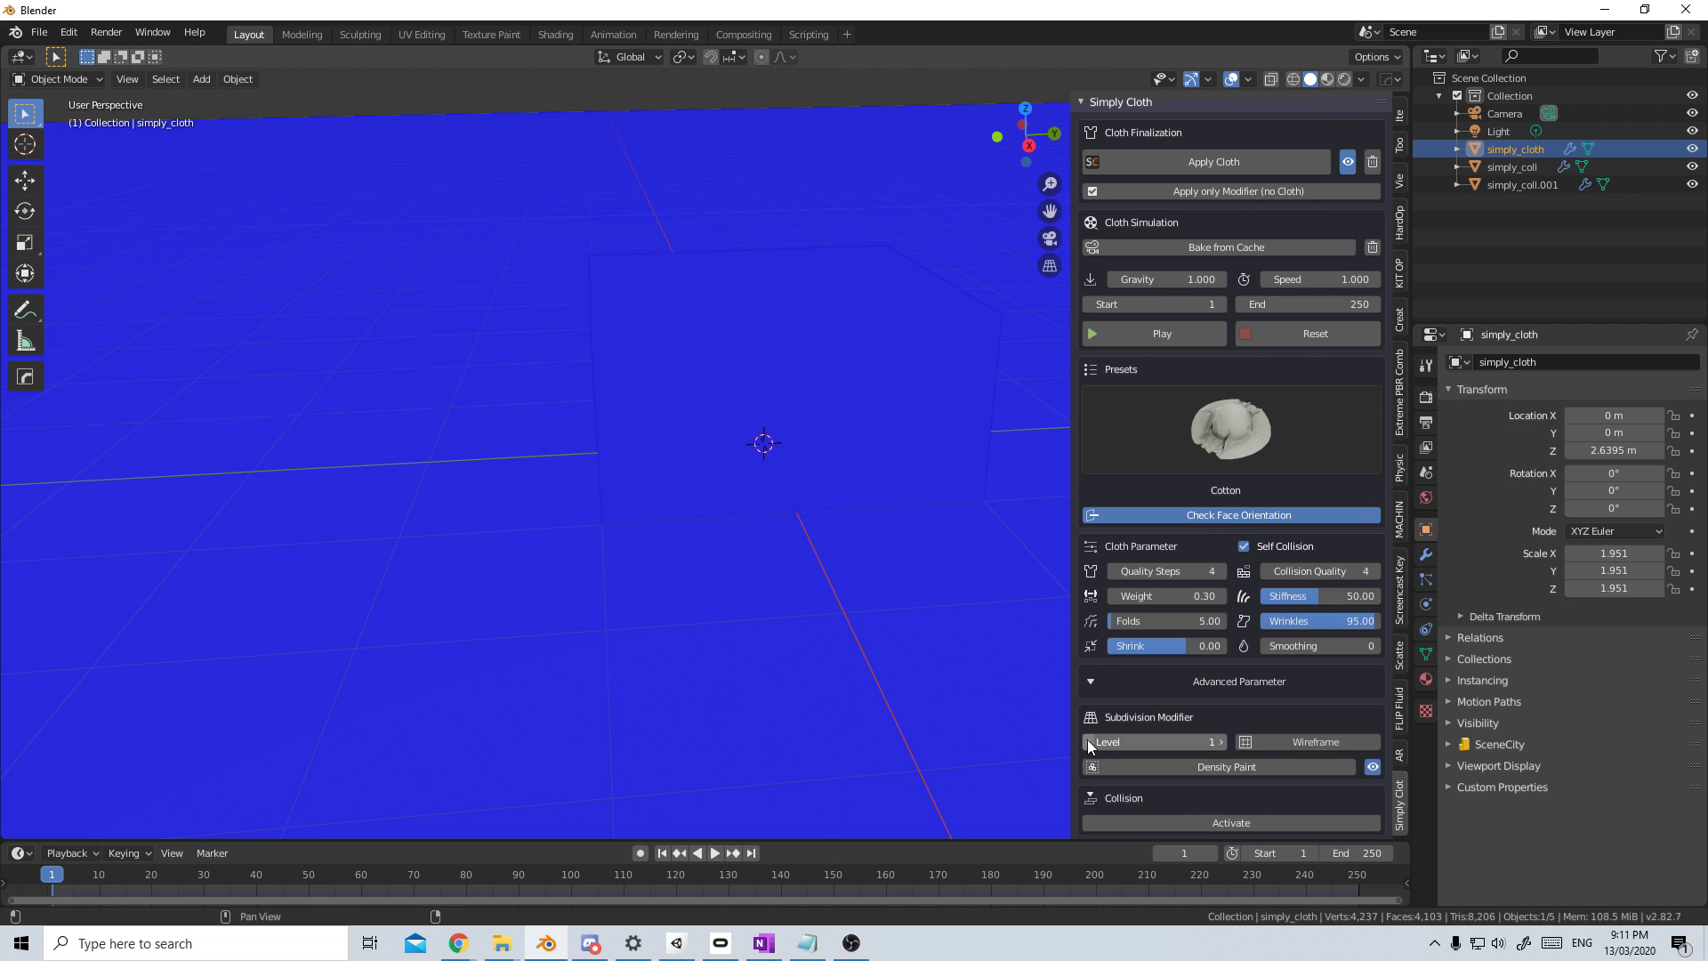
Step: Hide face orientation colouring, then shift and tilt the cloth plane
middle_click_drag(820, 681, 655, 857)
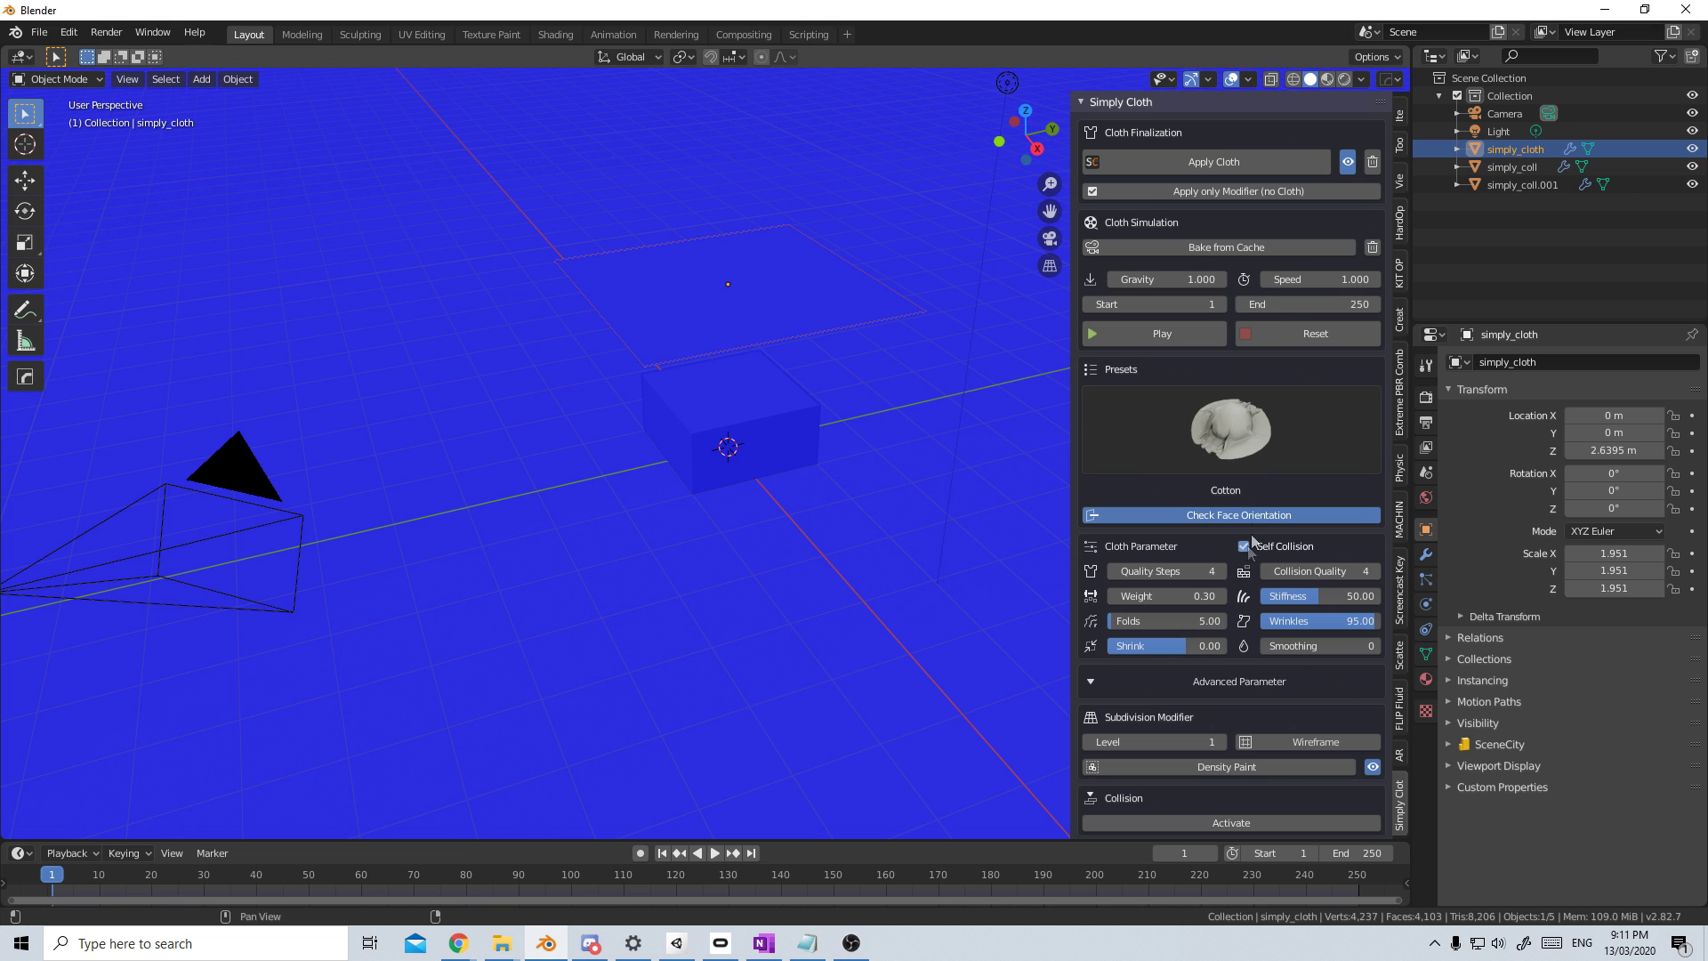
left_click(1156, 515)
key("g")
left_click(868, 398)
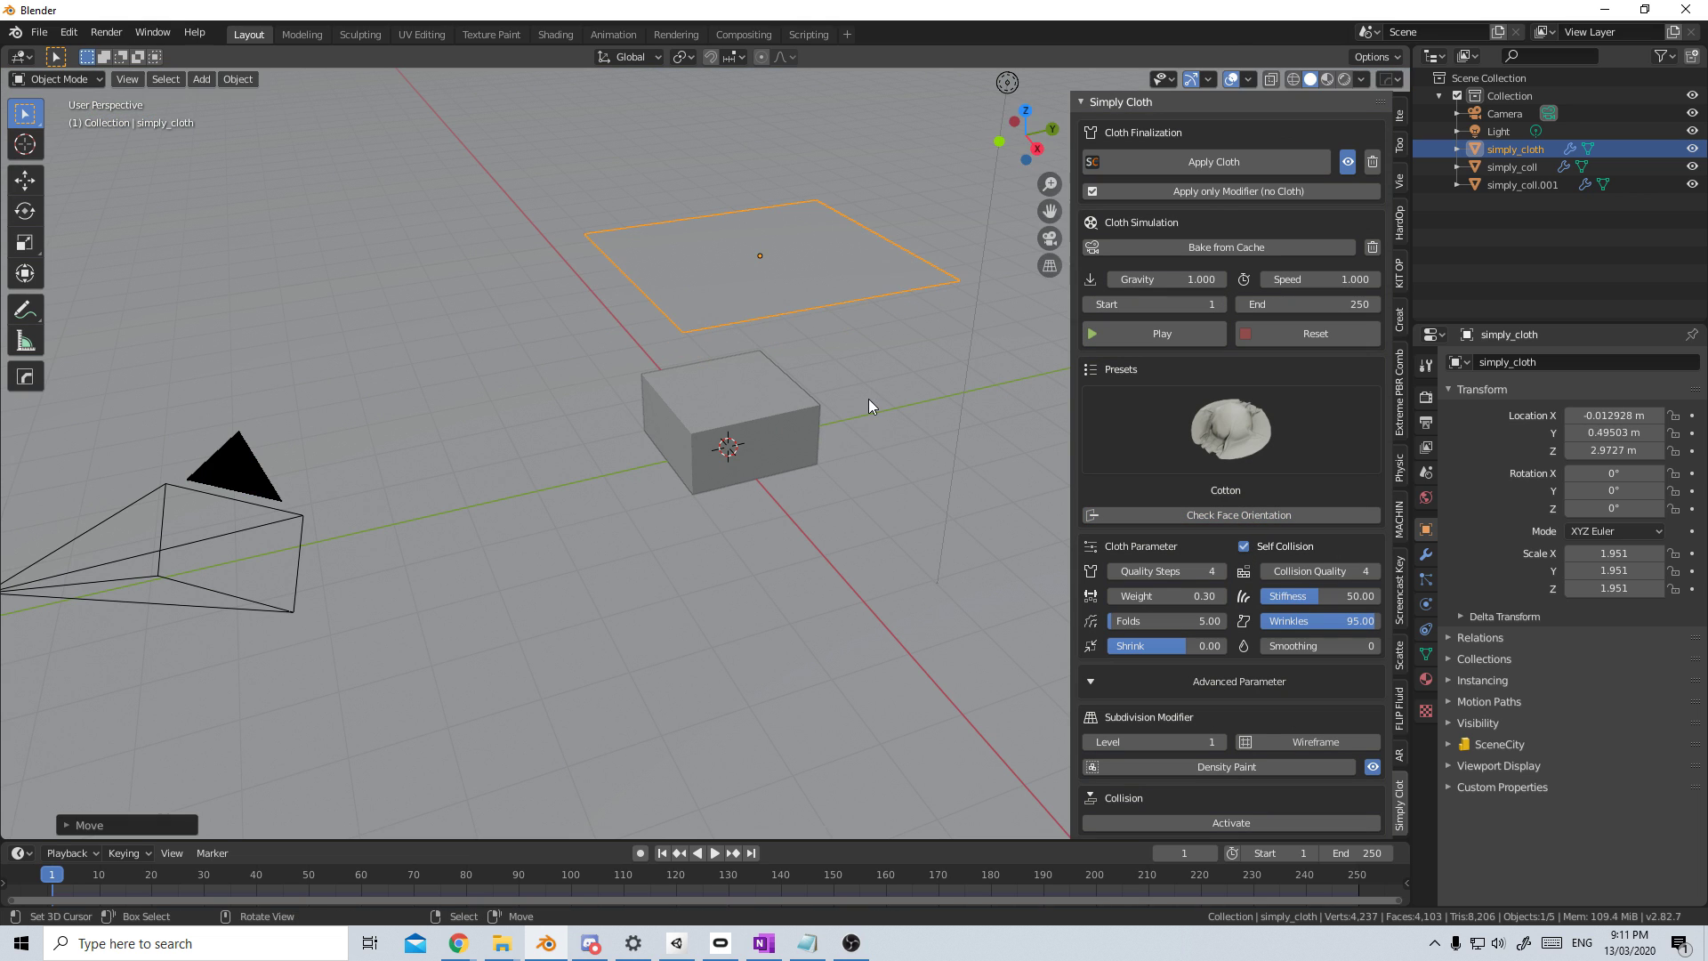
key("r")
left_click(917, 343)
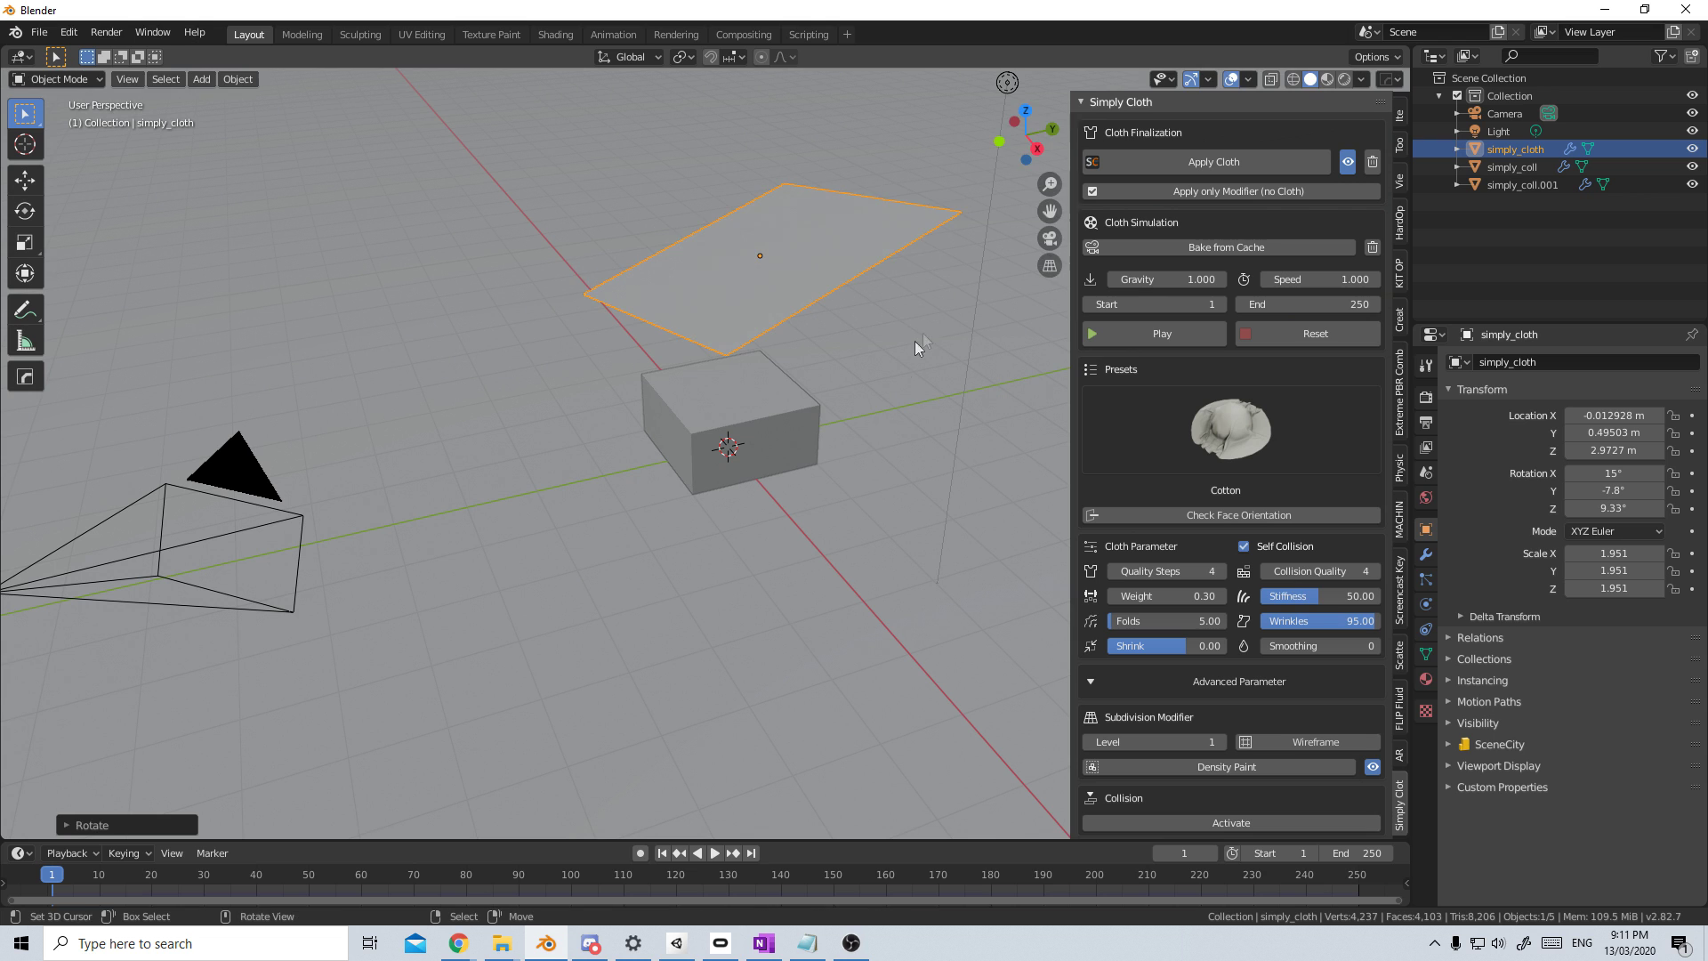
Step: Drop the cloth onto the box and pause at frame 62
left_click(719, 854)
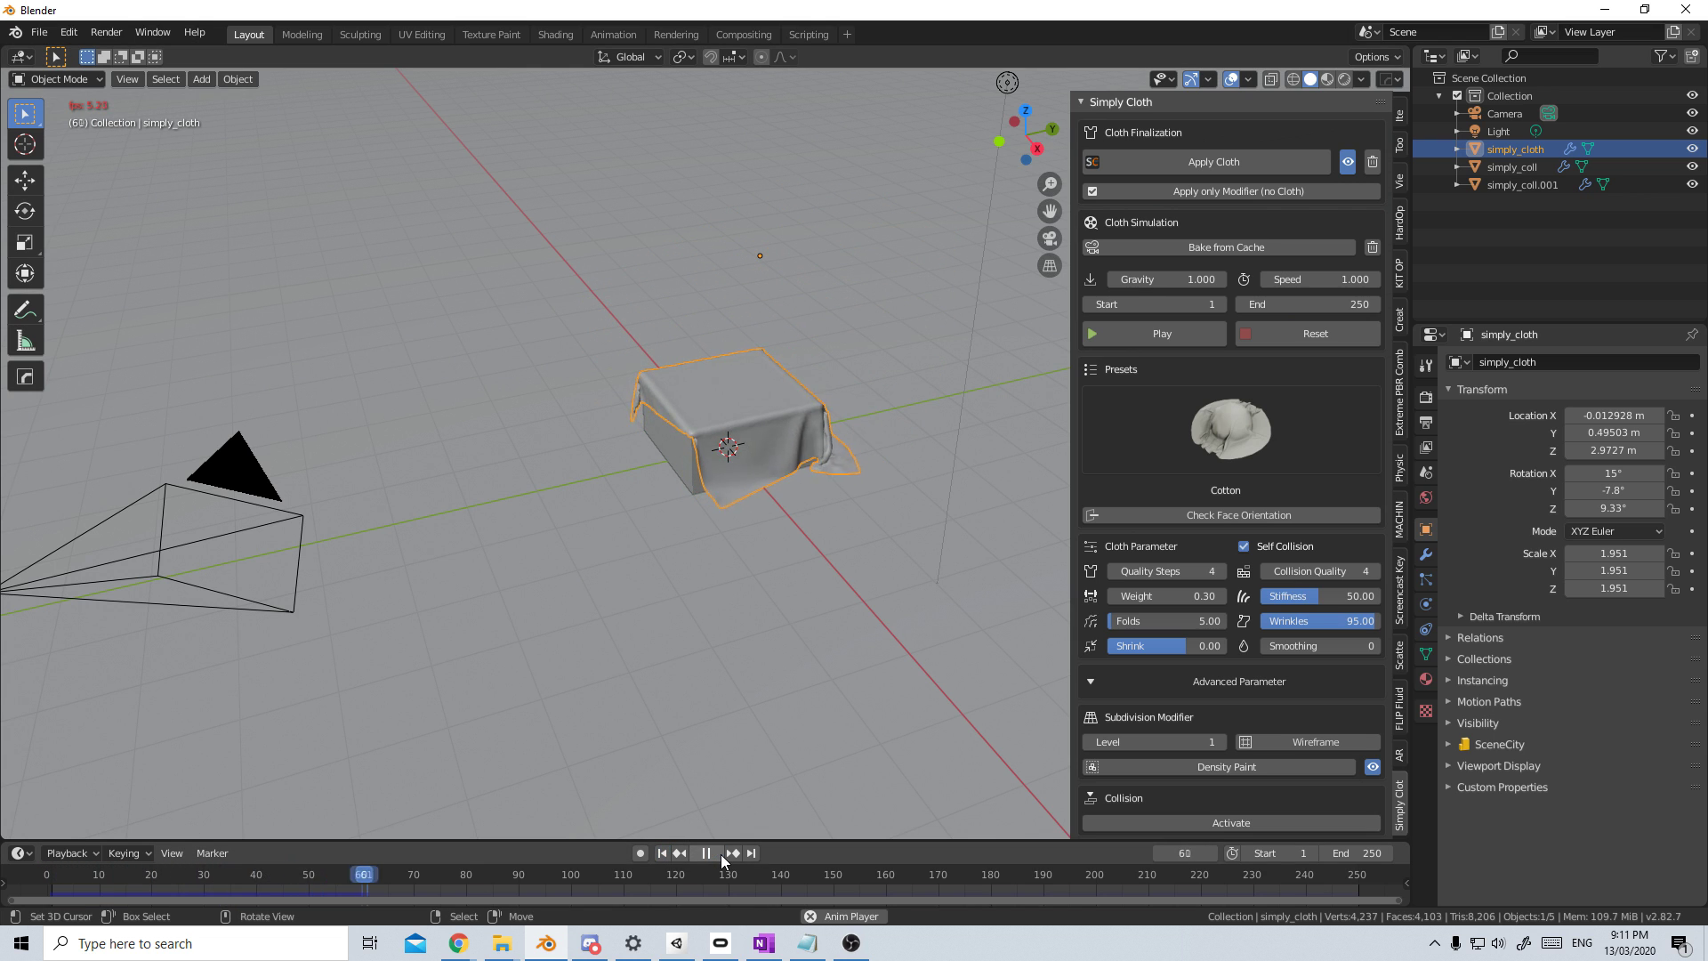
left_click(720, 854)
scroll(861, 671, "up", 4)
mouse_move(861, 671)
middle_mouse_down()
mouse_move(926, 653)
mouse_move(758, 653)
mouse_move(888, 663)
middle_mouse_up()
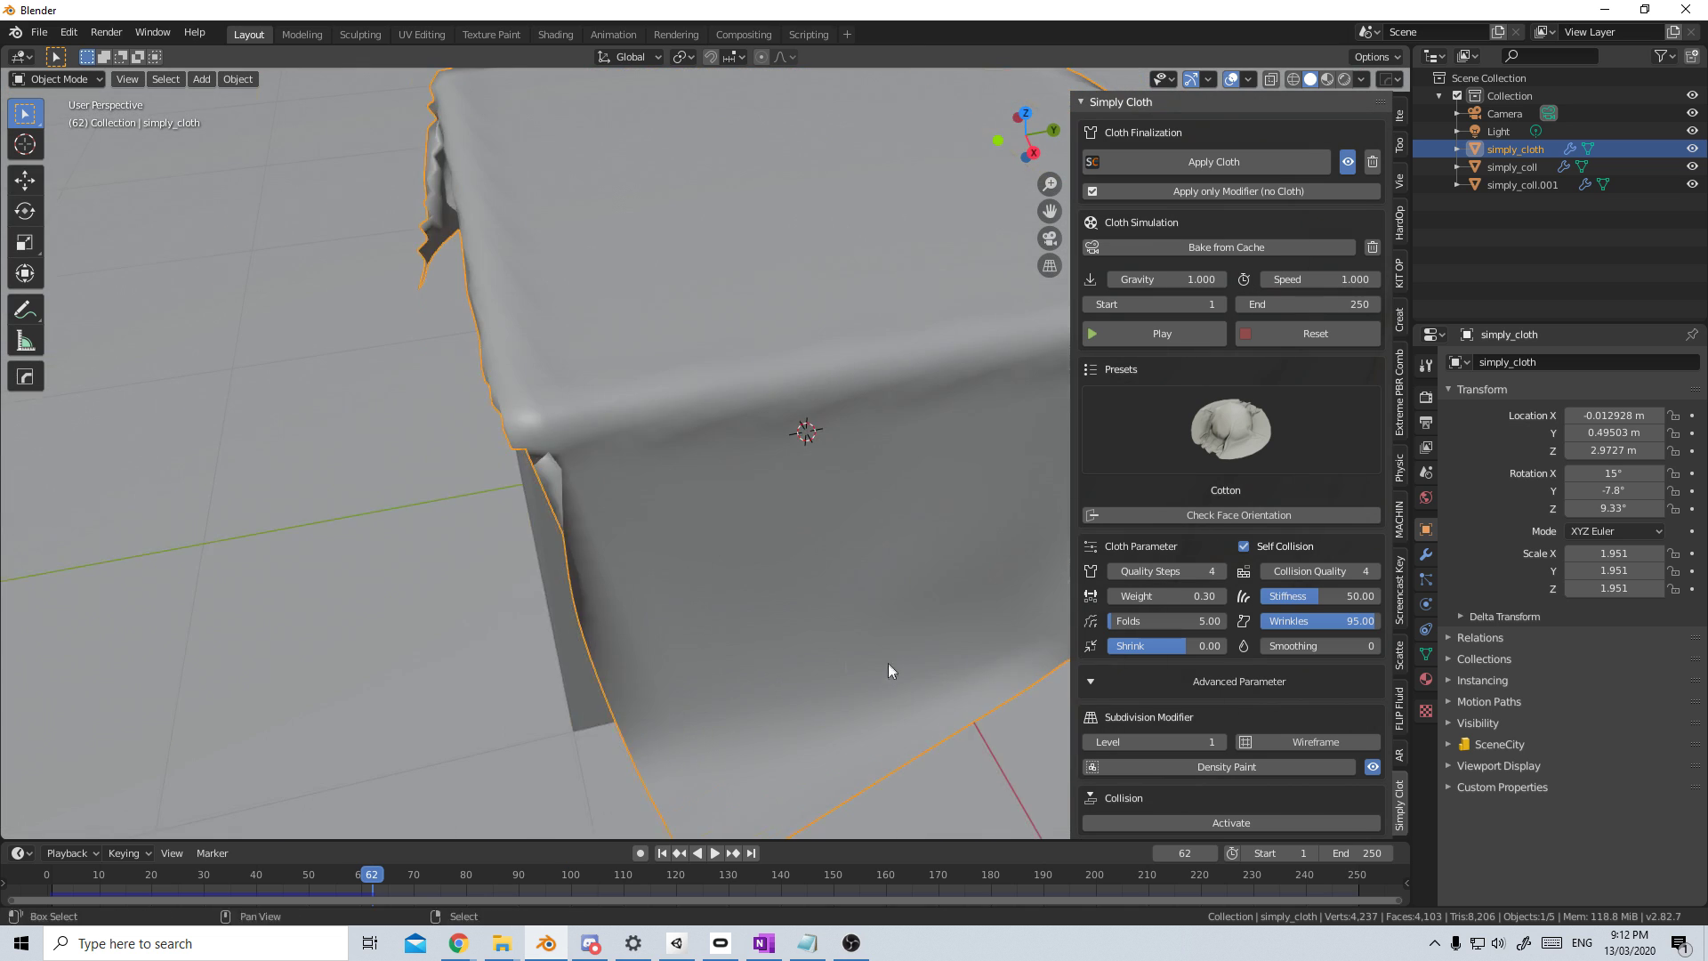
scroll(887, 664, "down", 5)
Step: Check face orientation on the draped cube, rewind to frame 1, and hide the colouring
left_click(1238, 515)
middle_click_drag(889, 498, 634, 558)
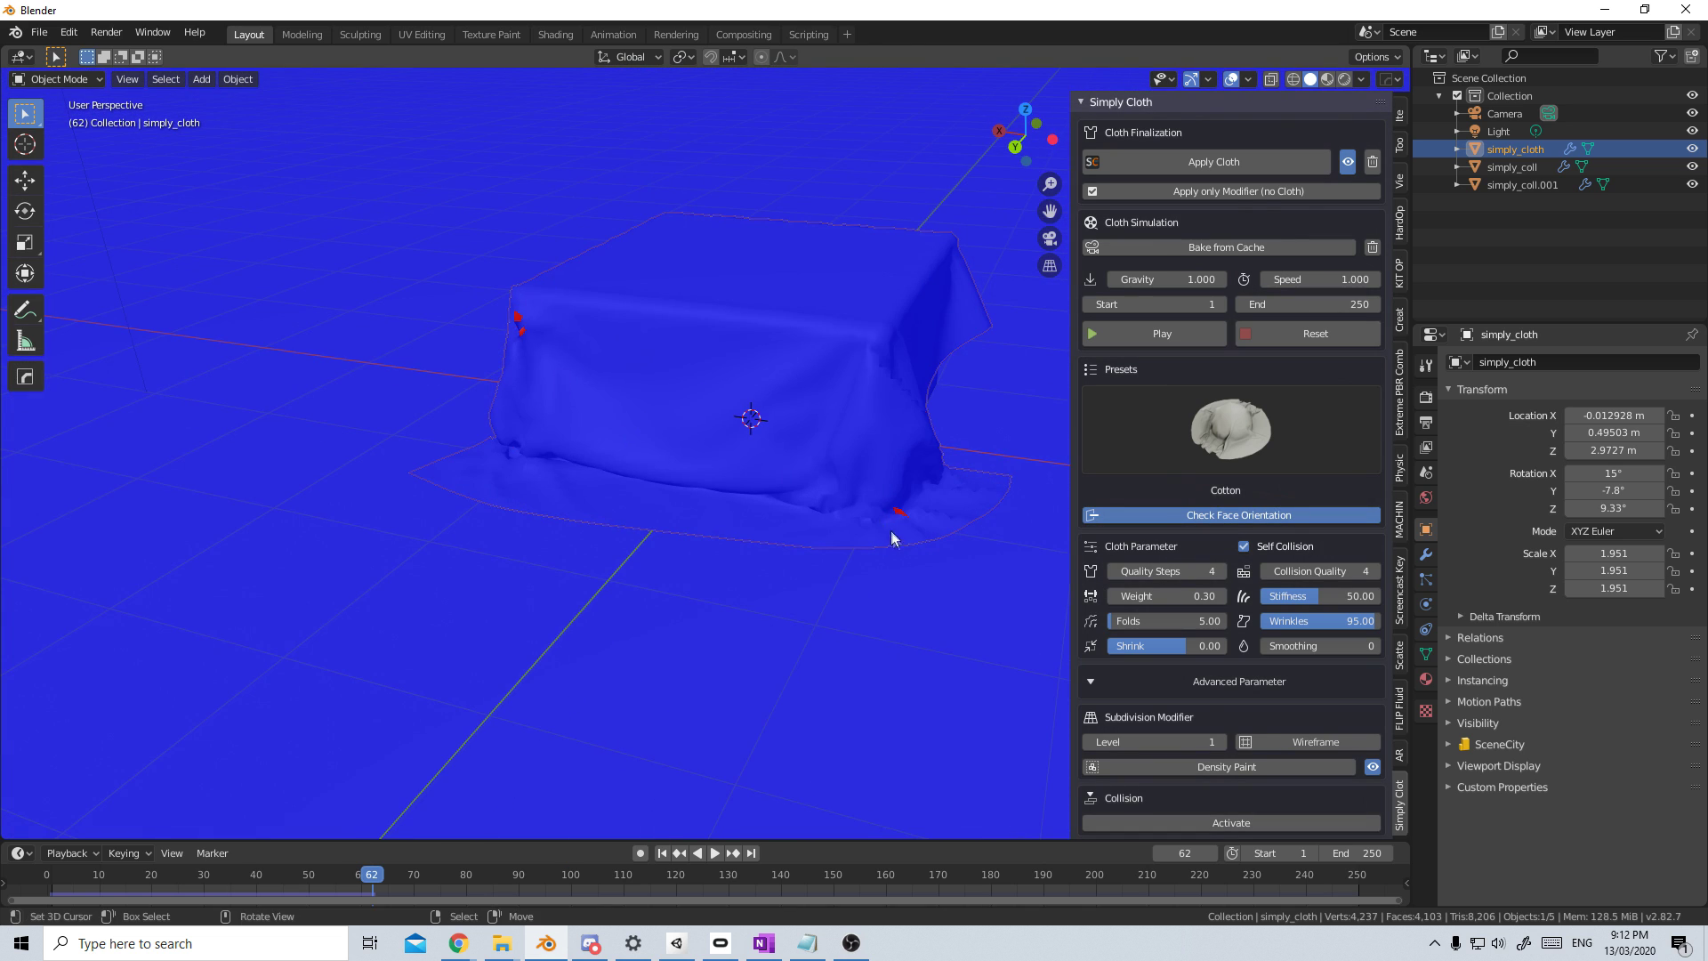
middle_click_drag(893, 538, 765, 534)
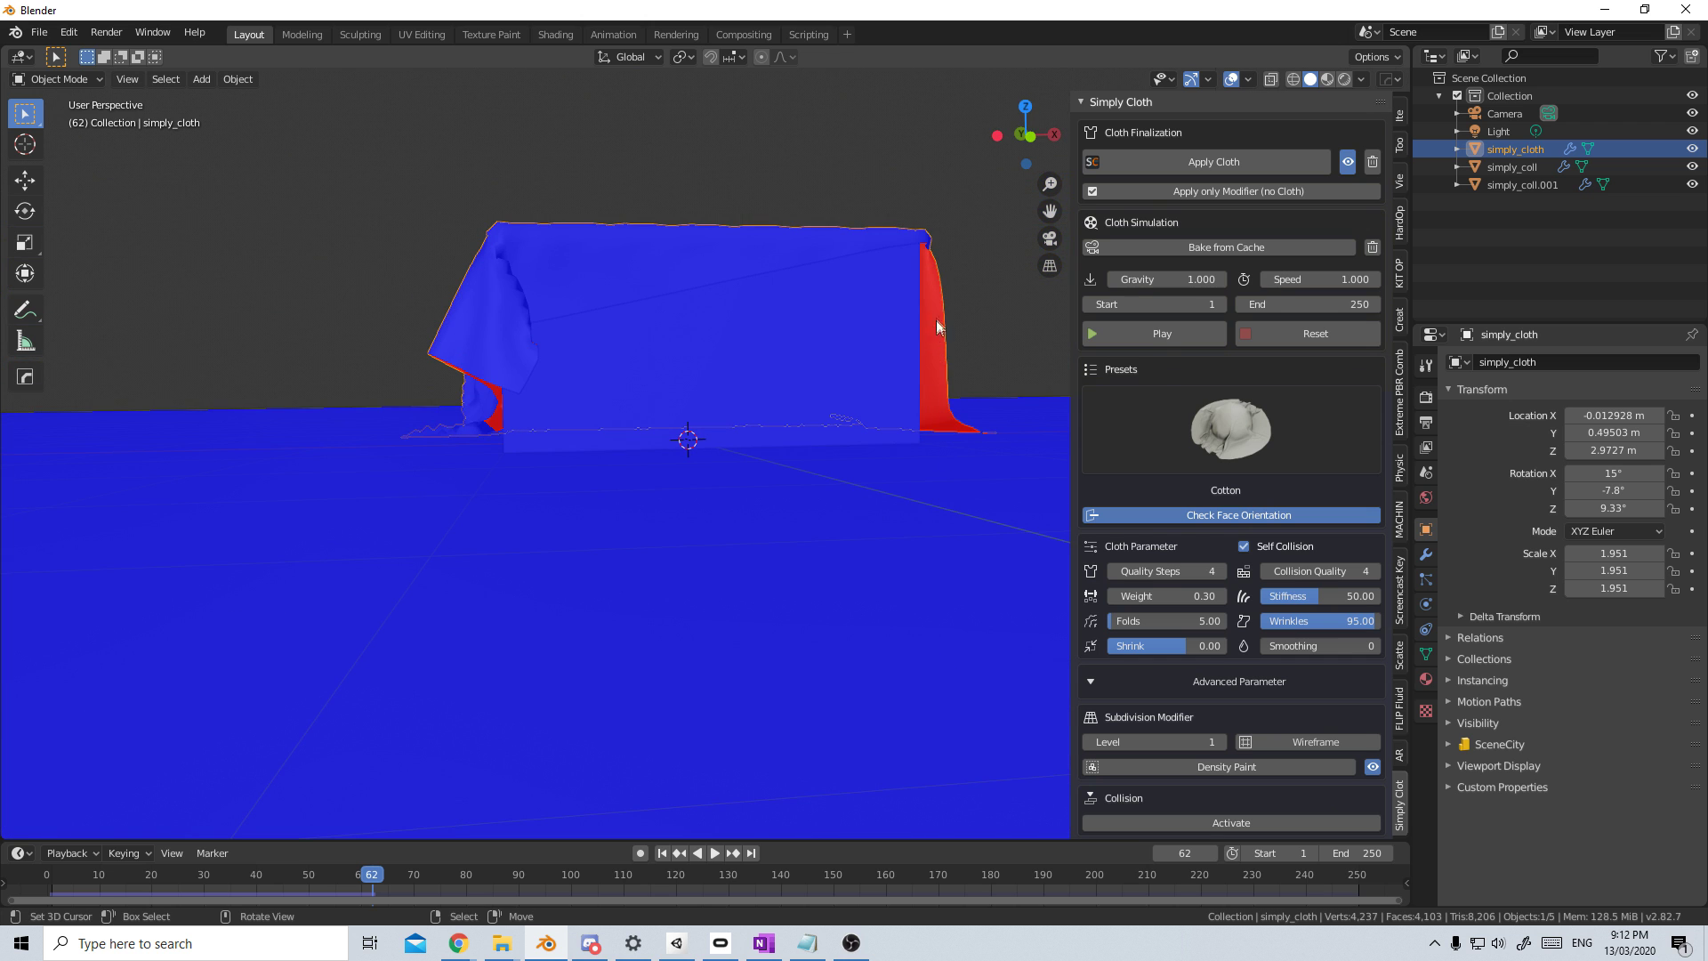
key("shift+Left")
middle_click_drag(916, 391, 736, 484)
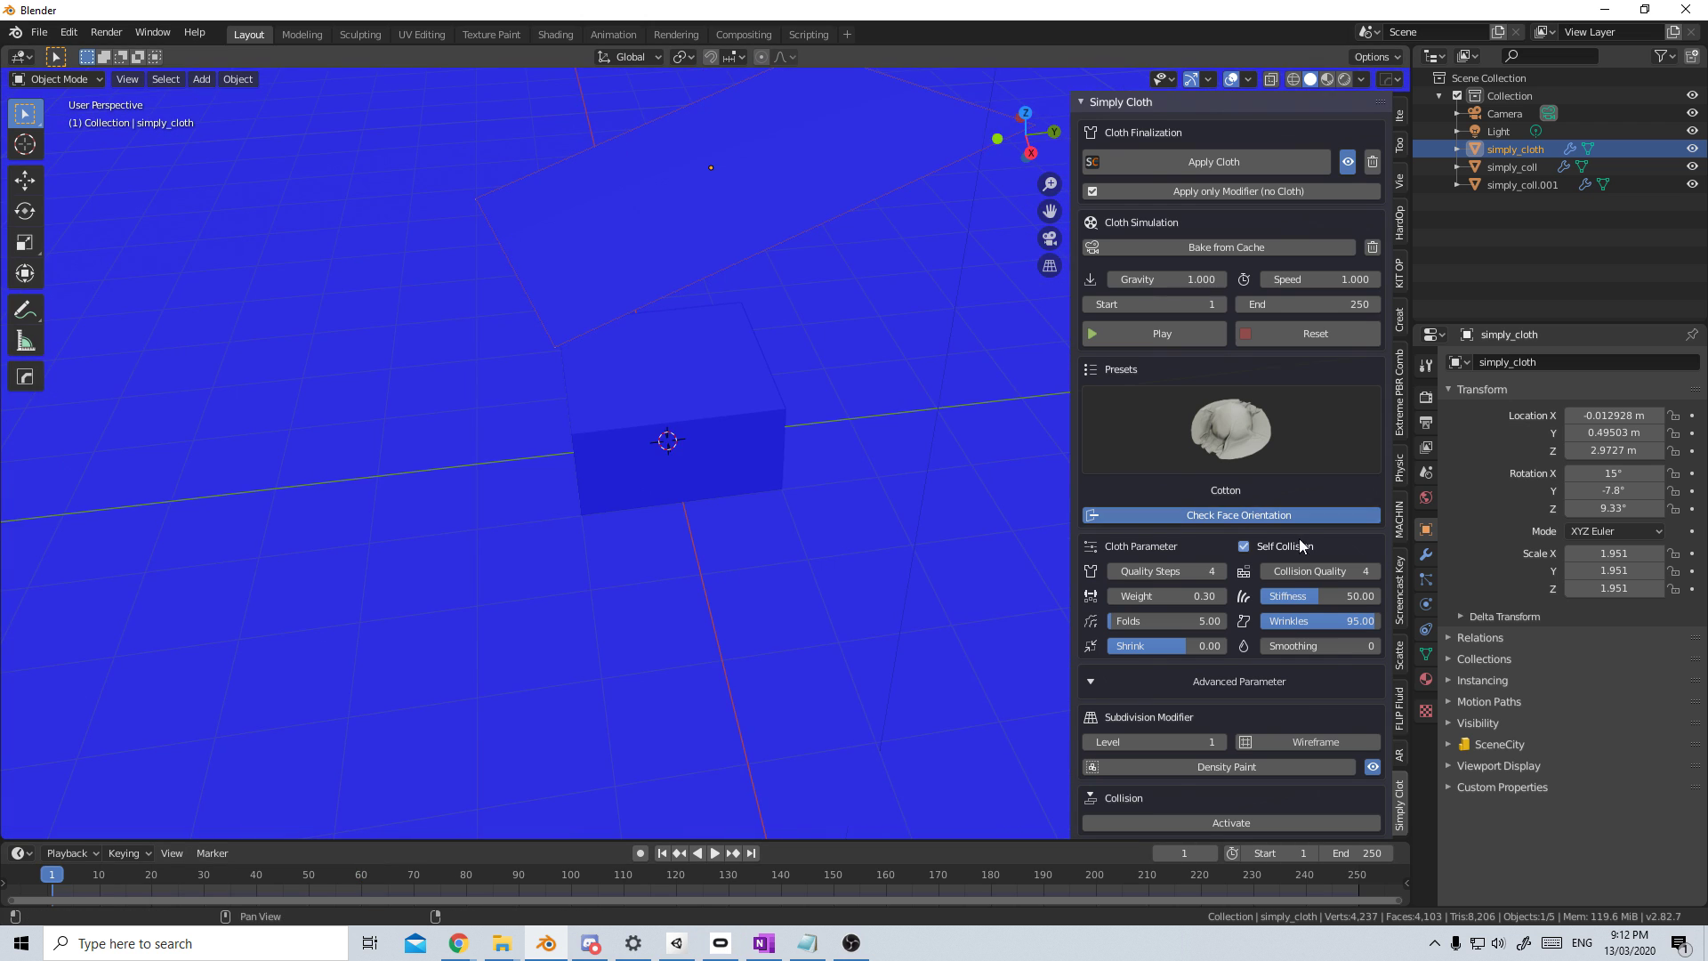
left_click(1155, 520)
Step: Pin the cloth plane's top edge loop in Edit Mode with Create New Pins
middle_click_drag(845, 427, 655, 539)
key("Tab")
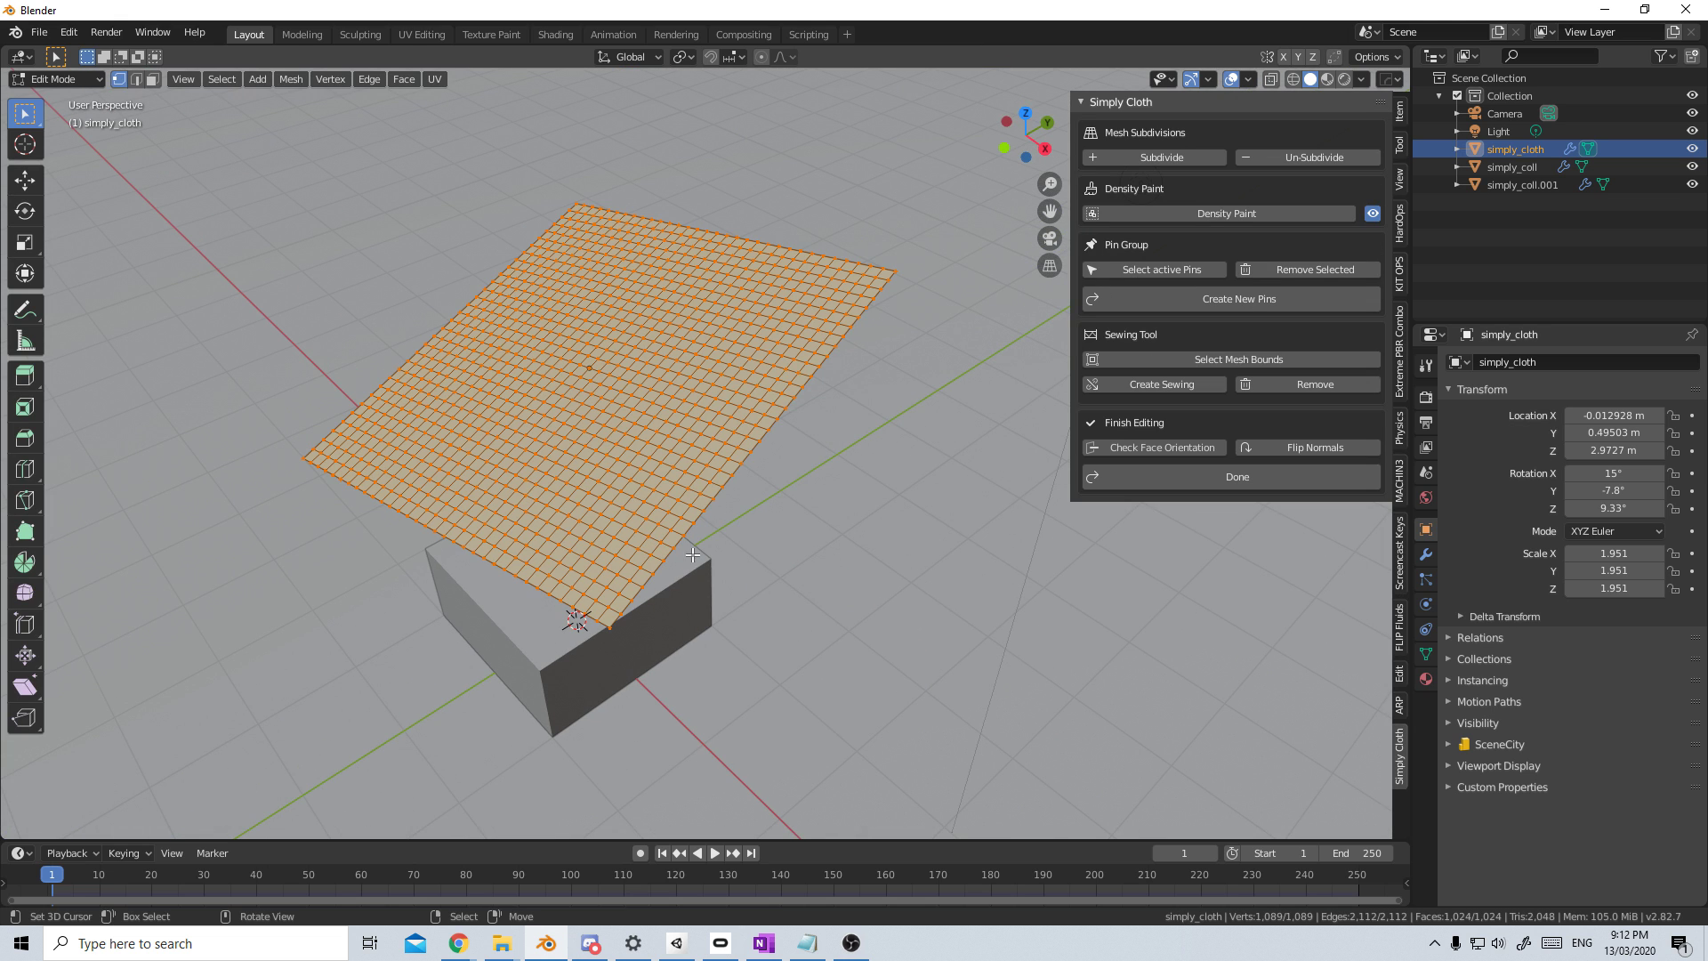
left_click(779, 242, "alt")
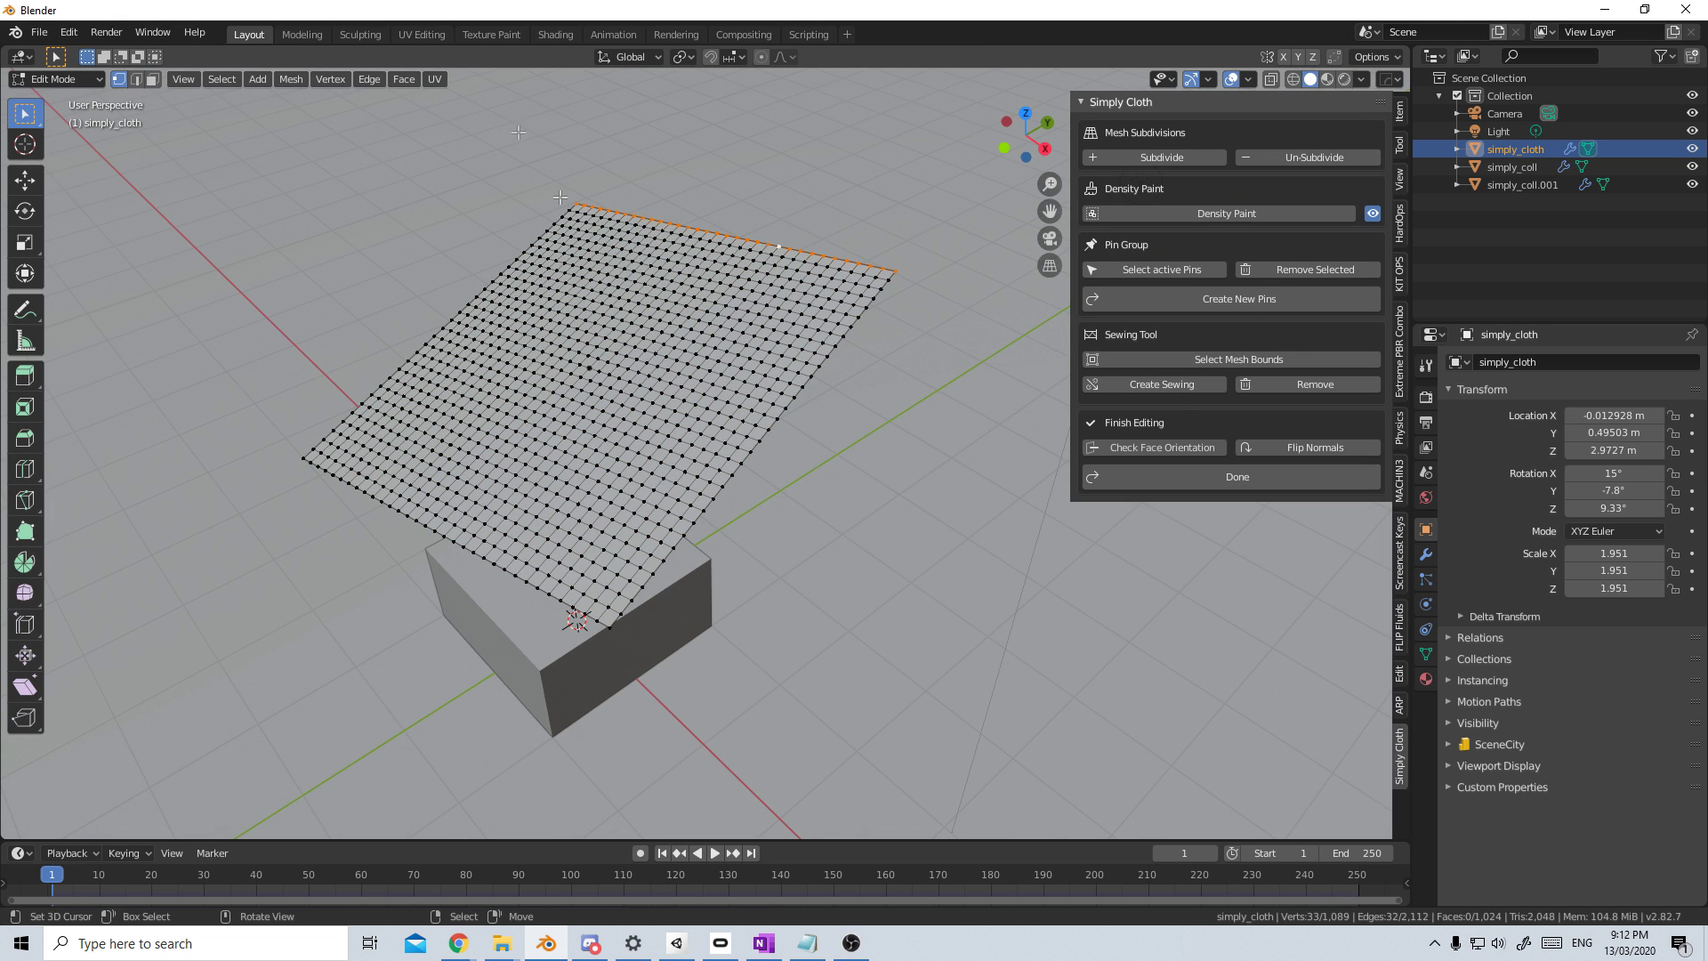
left_click(1275, 299)
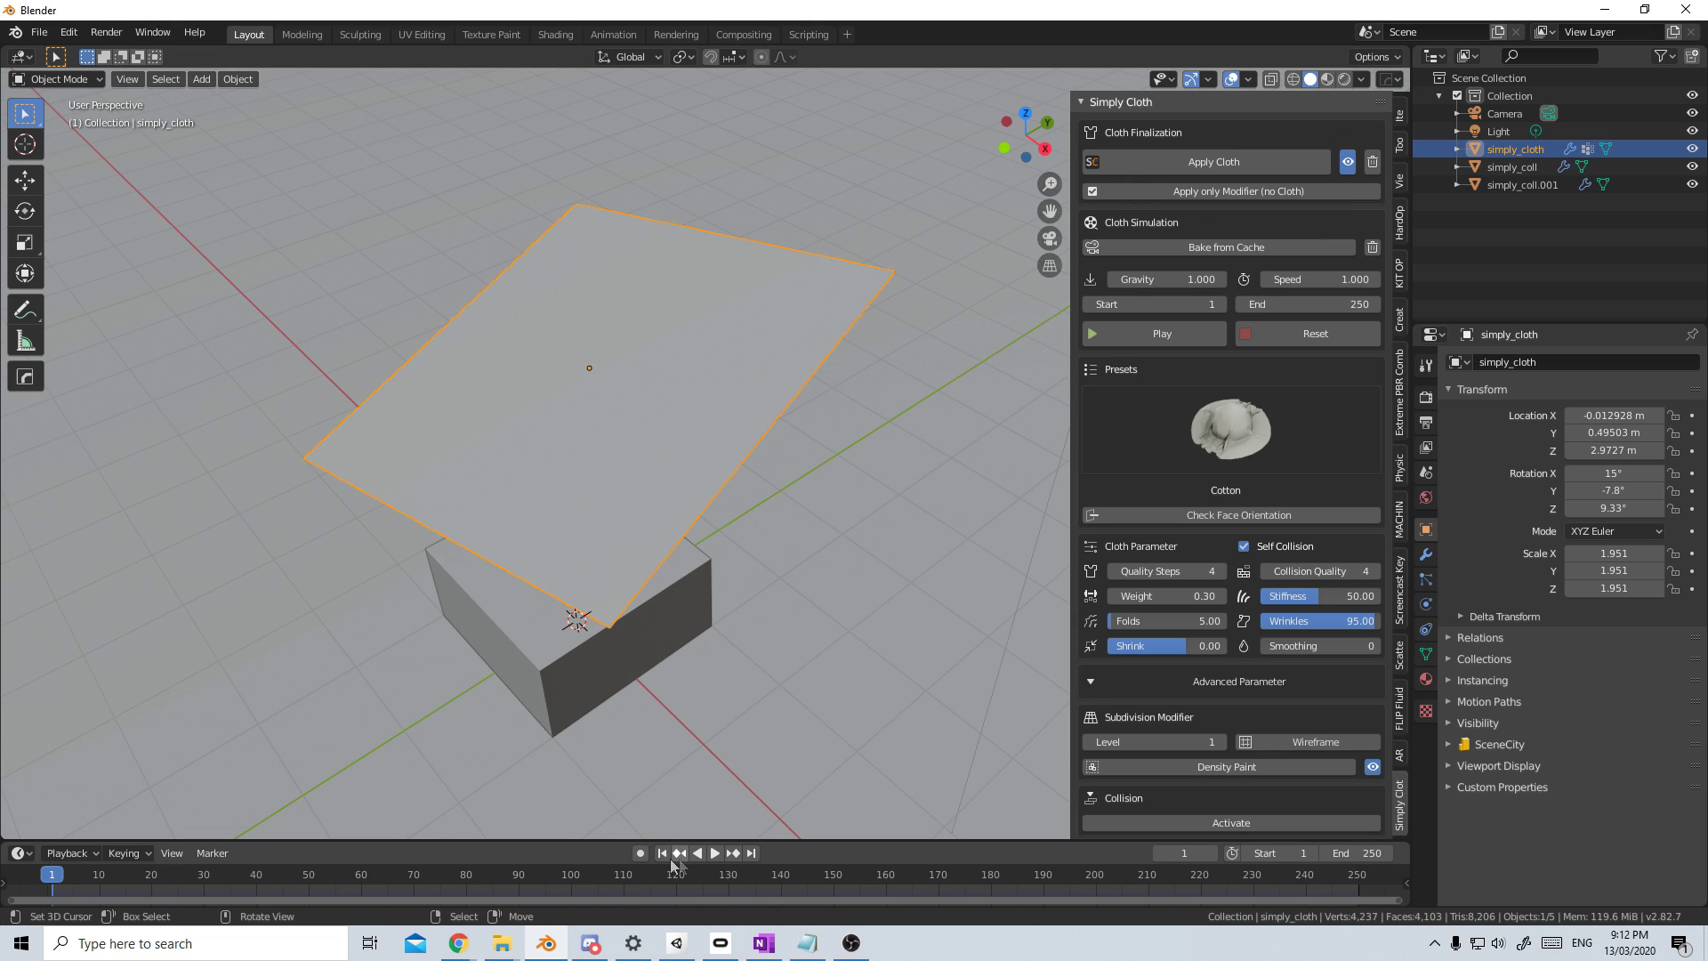
Step: Play the pinned cloth to frame 79, then rewind to frame 1
left_click(722, 857)
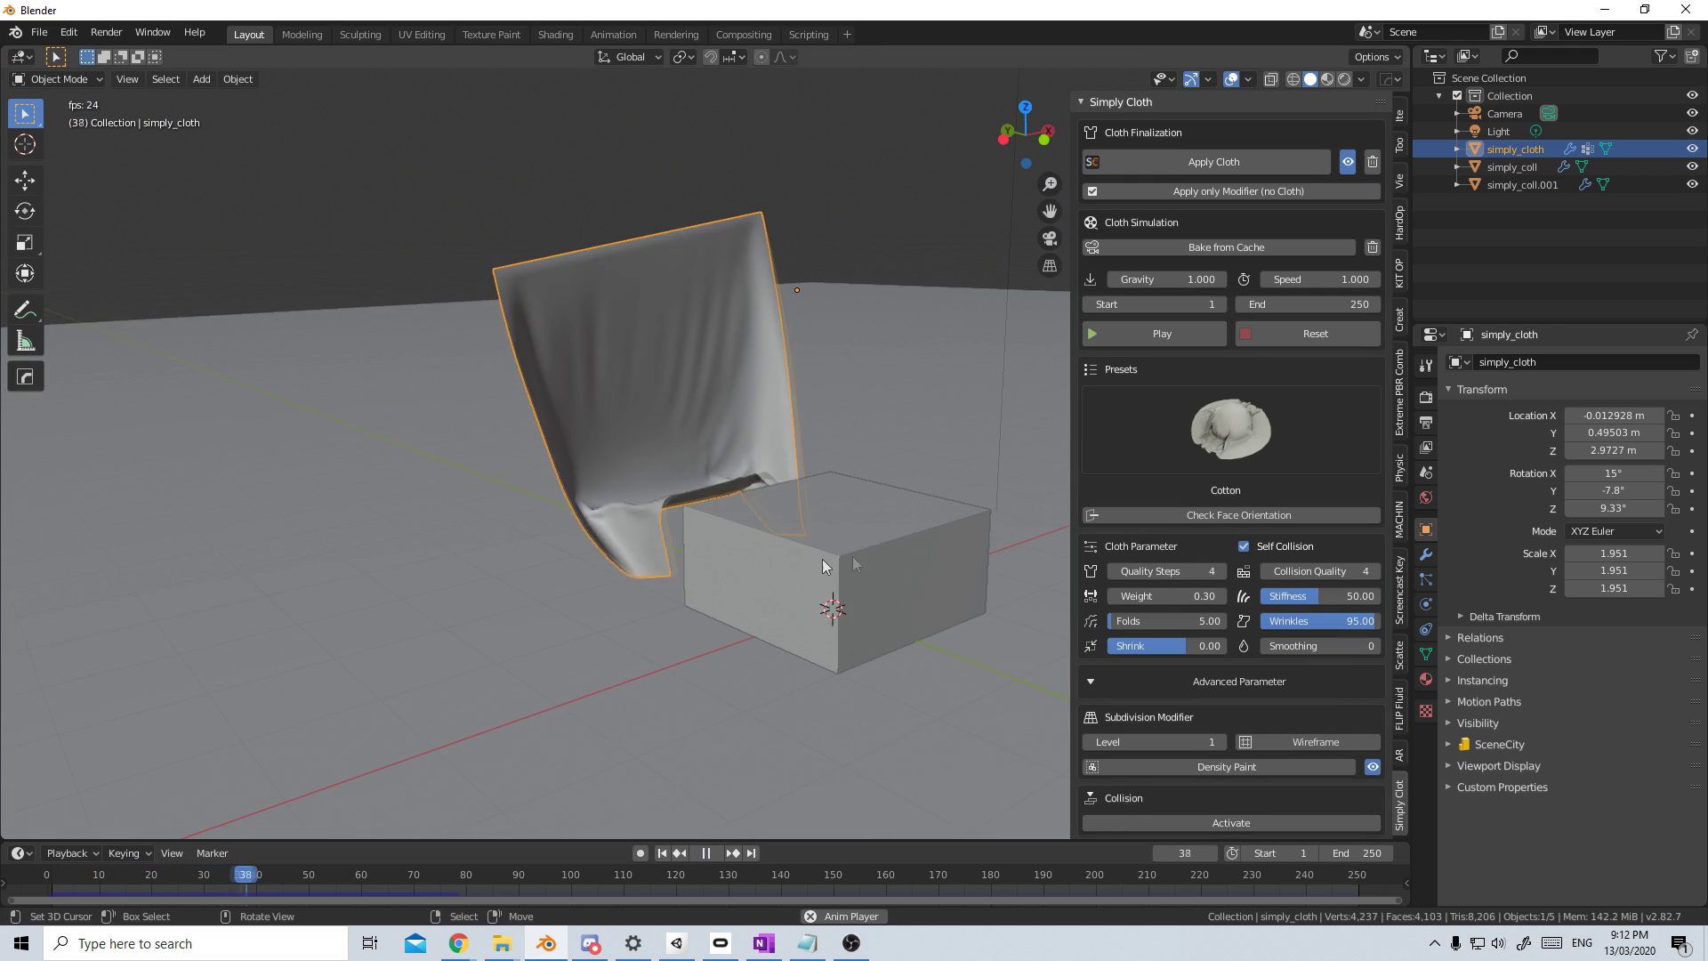
left_click(707, 853)
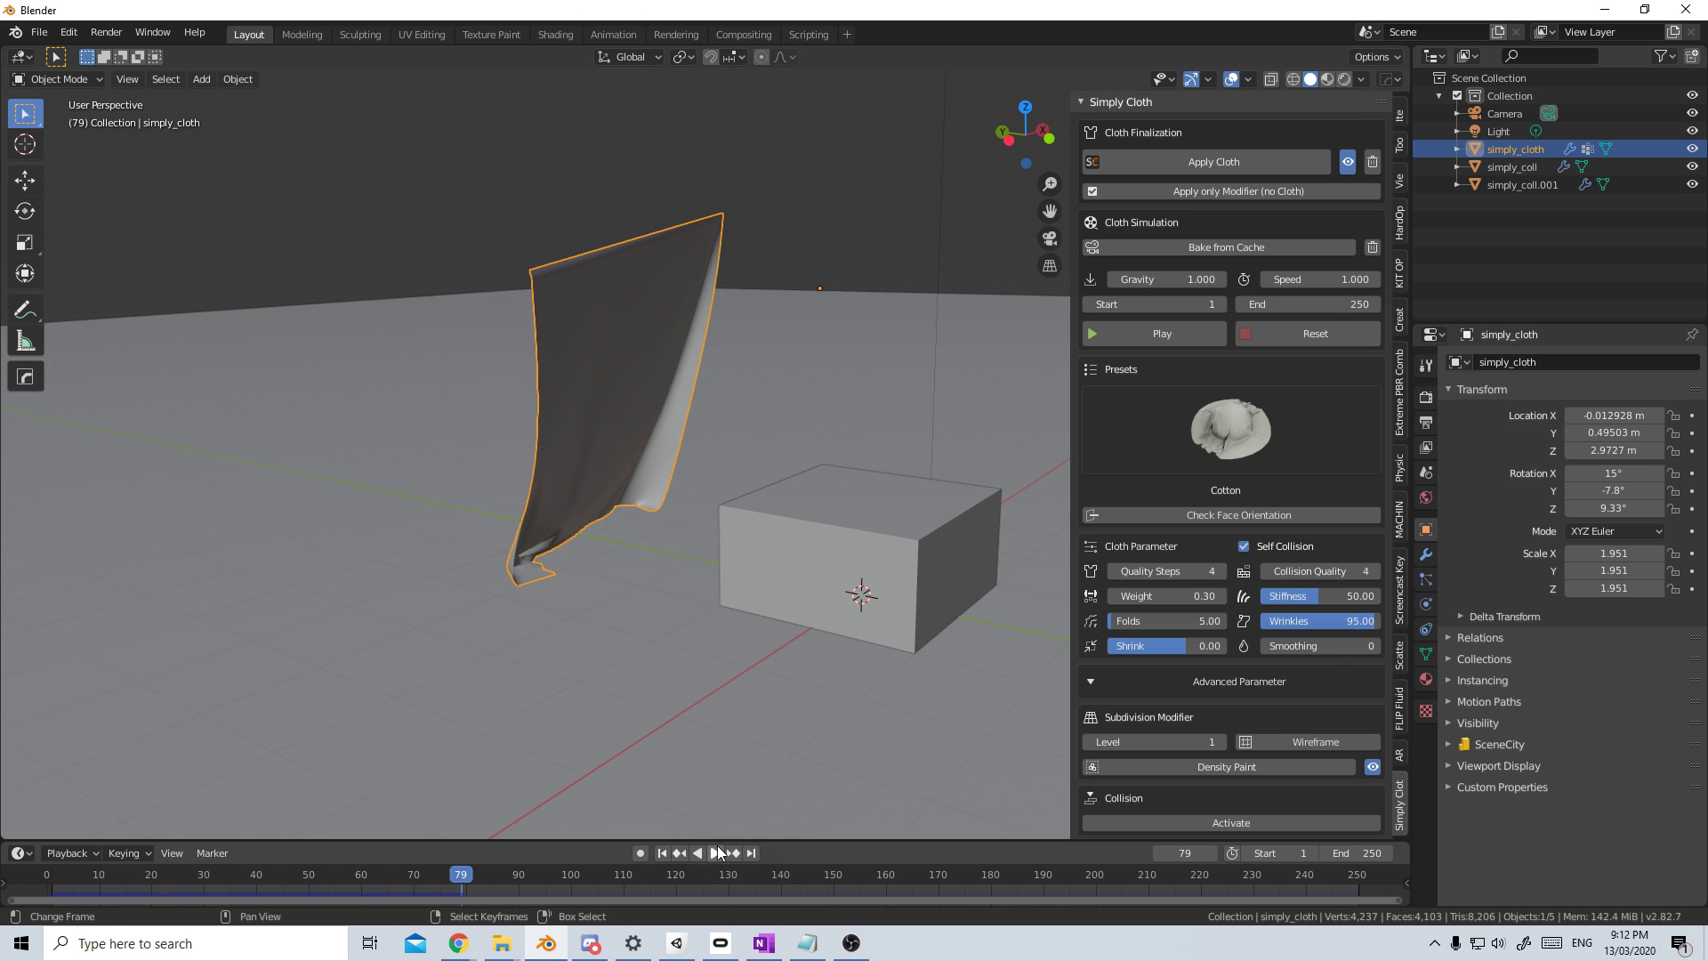
left_click(663, 853)
middle_click_drag(669, 612, 756, 445)
Step: Delete the grid's middle column of vertices to split the cloth in two
key("Tab")
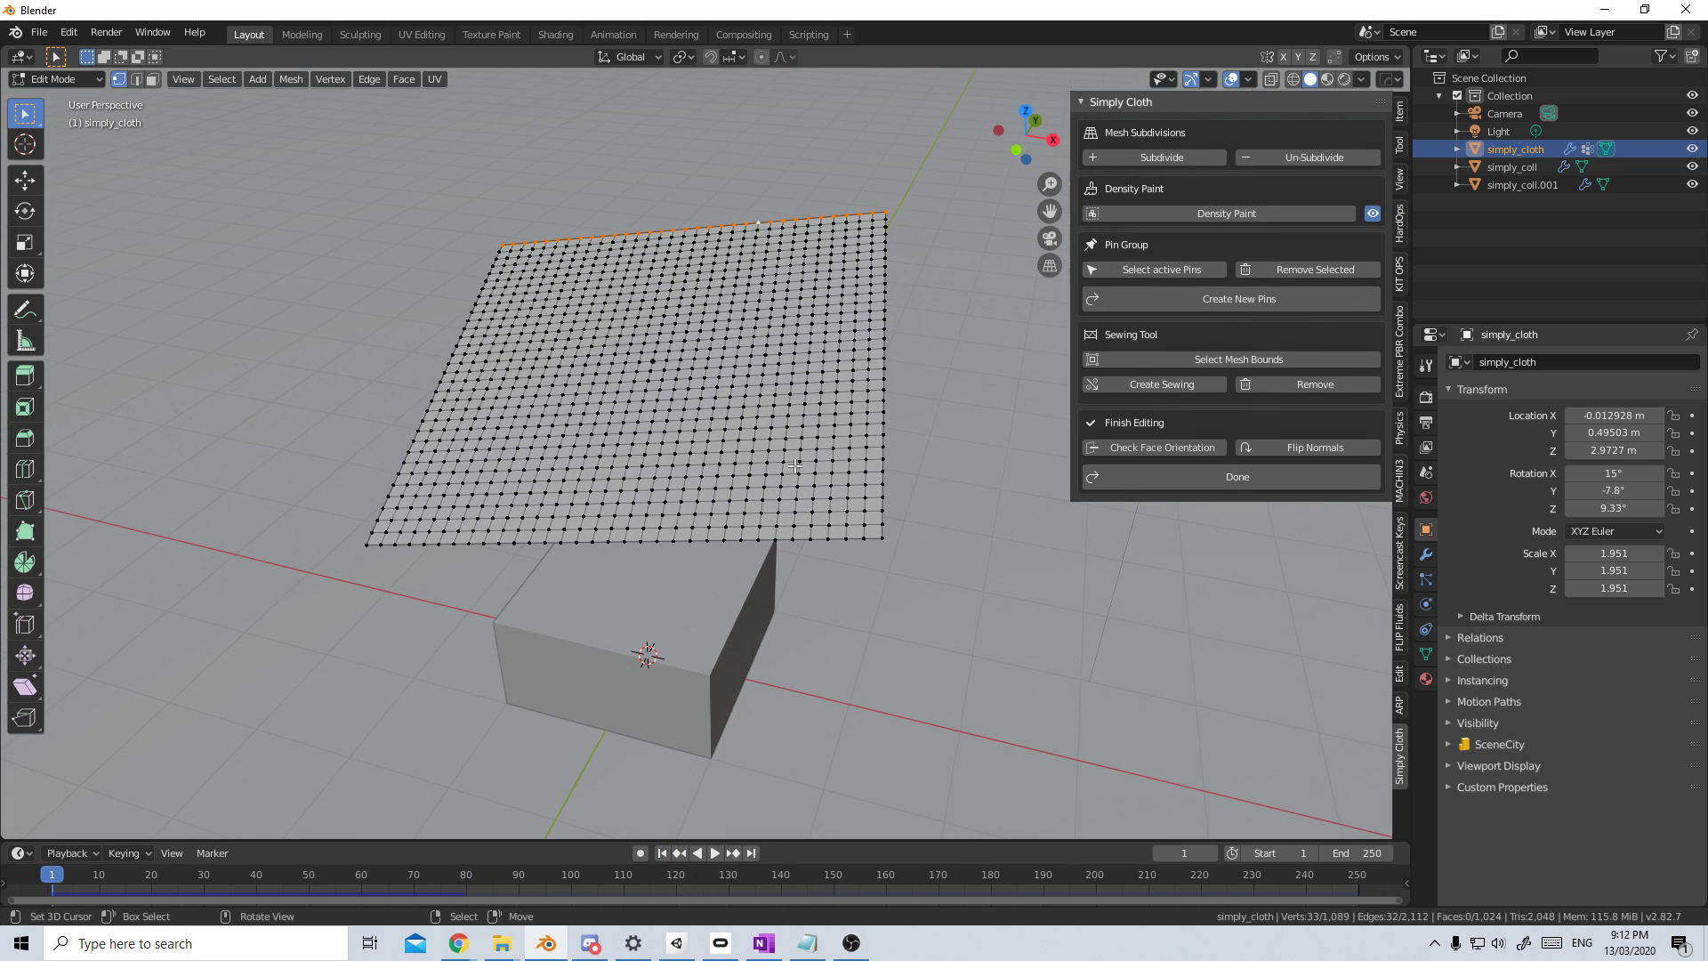
left_click(682, 366, "alt+shift")
key("x")
left_click(689, 378)
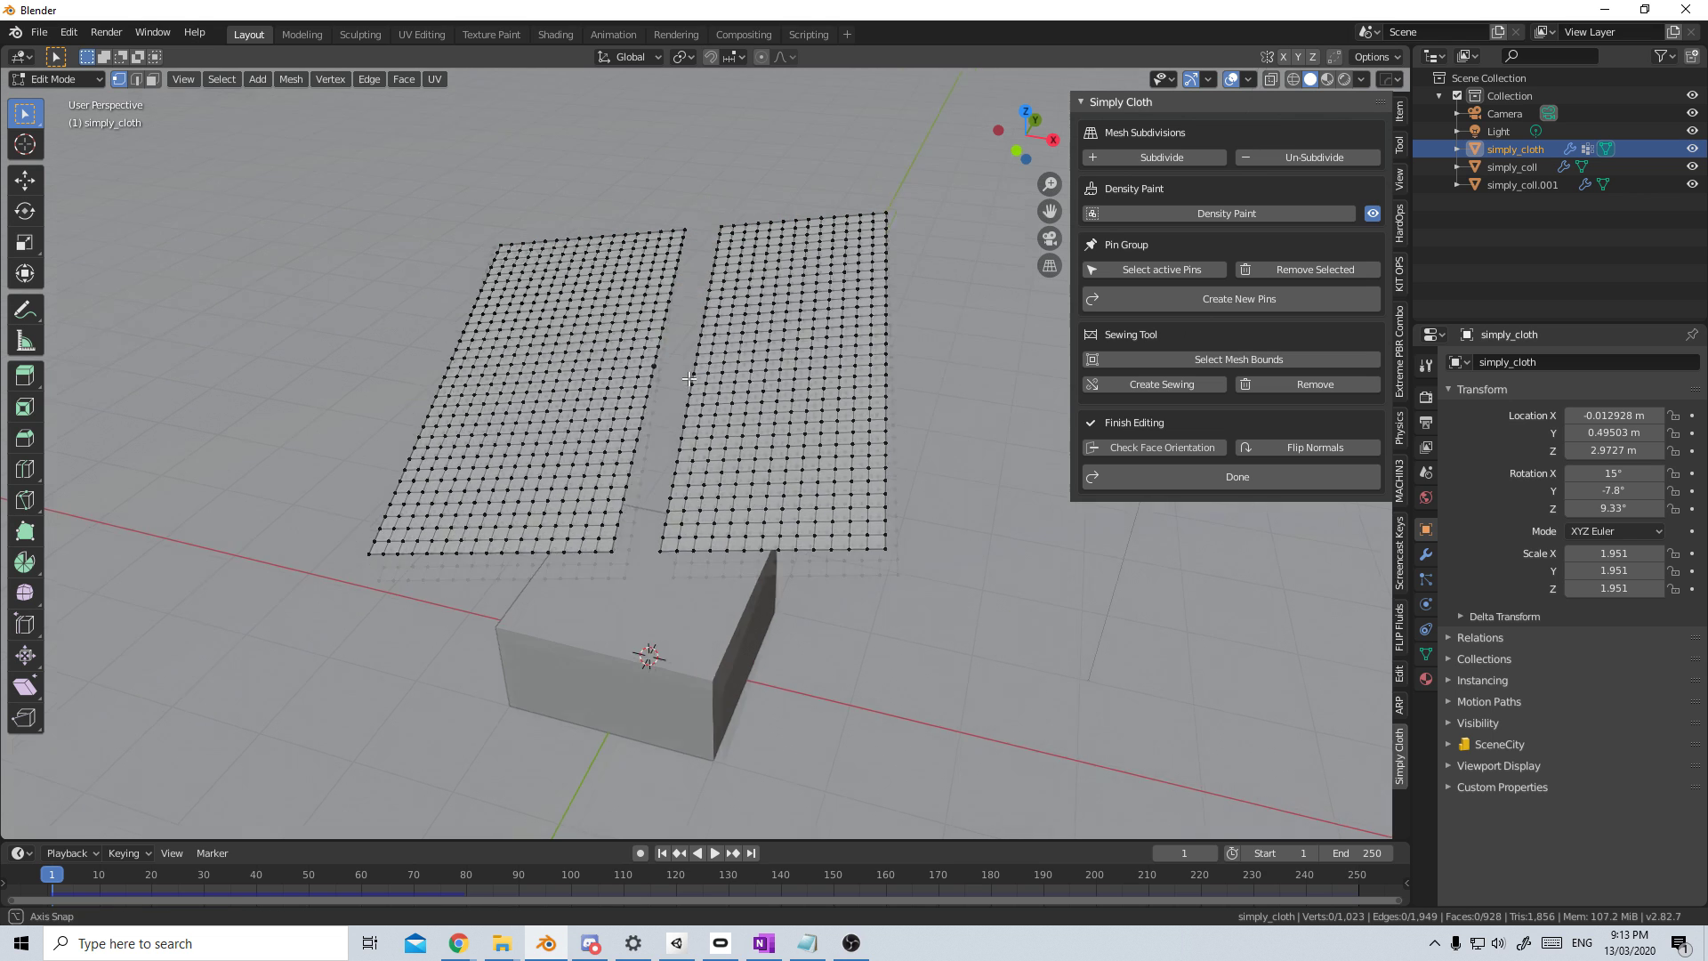
middle_click_drag(689, 378, 669, 412)
Step: Select both halves' inner edges and sew them together with Create Sewing
left_click(666, 412, "alt")
left_click(700, 416, "alt+shift")
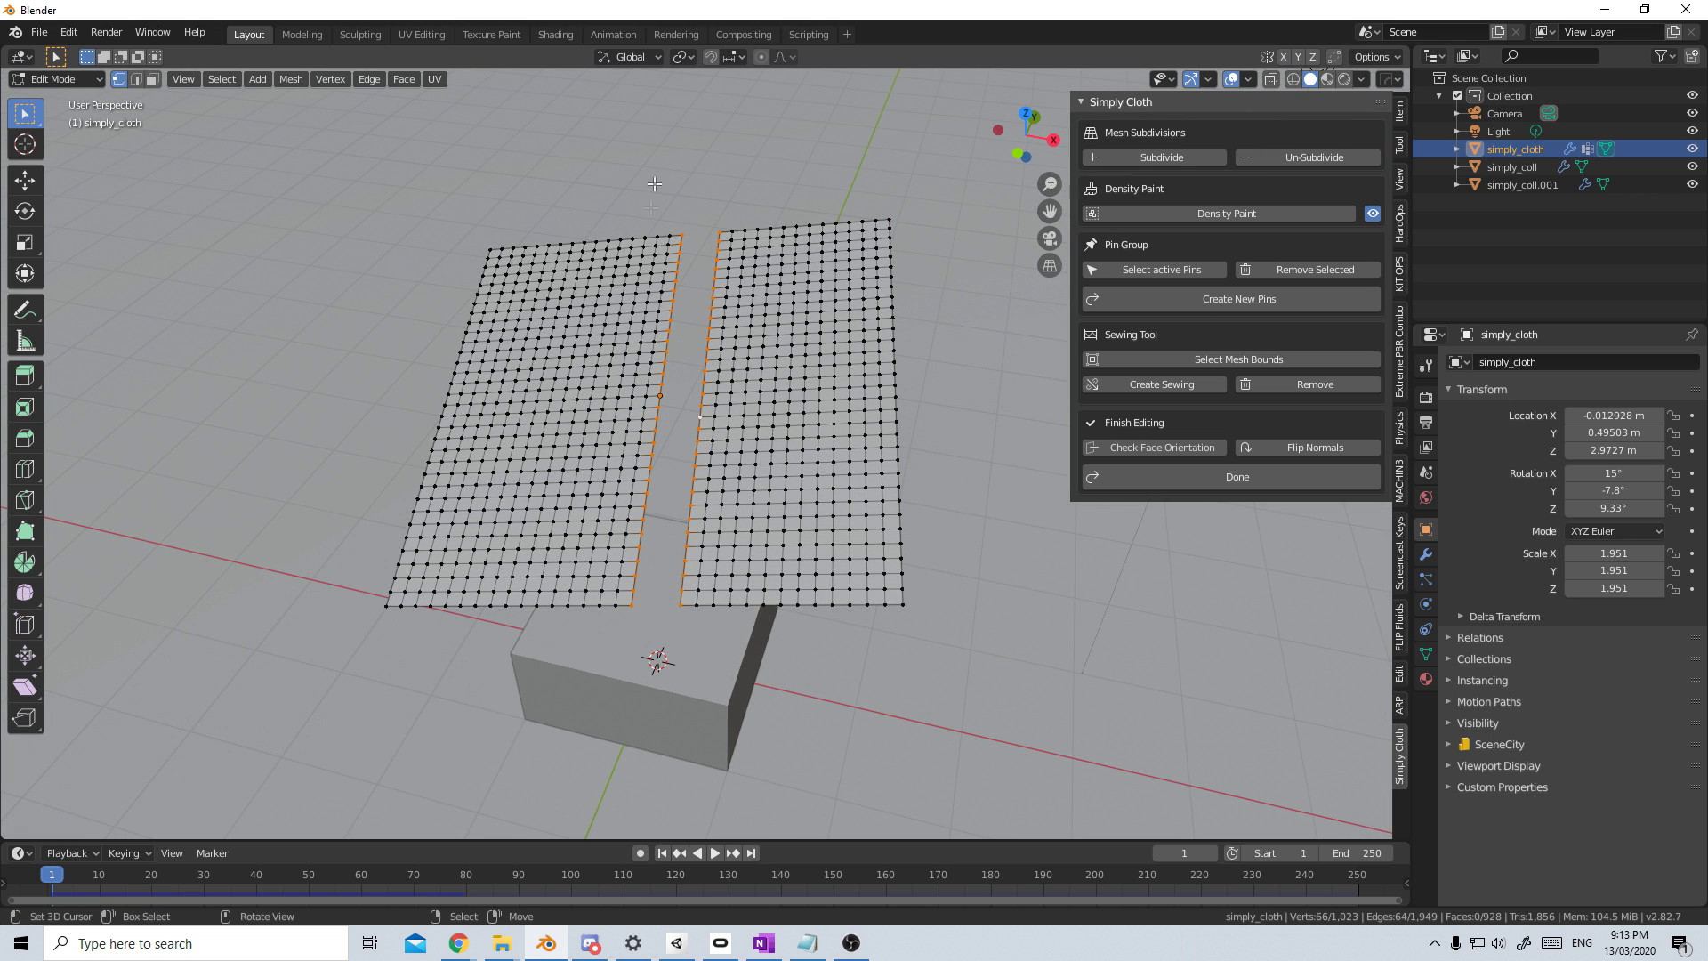
left_click(1154, 386)
middle_click_drag(801, 498, 816, 515)
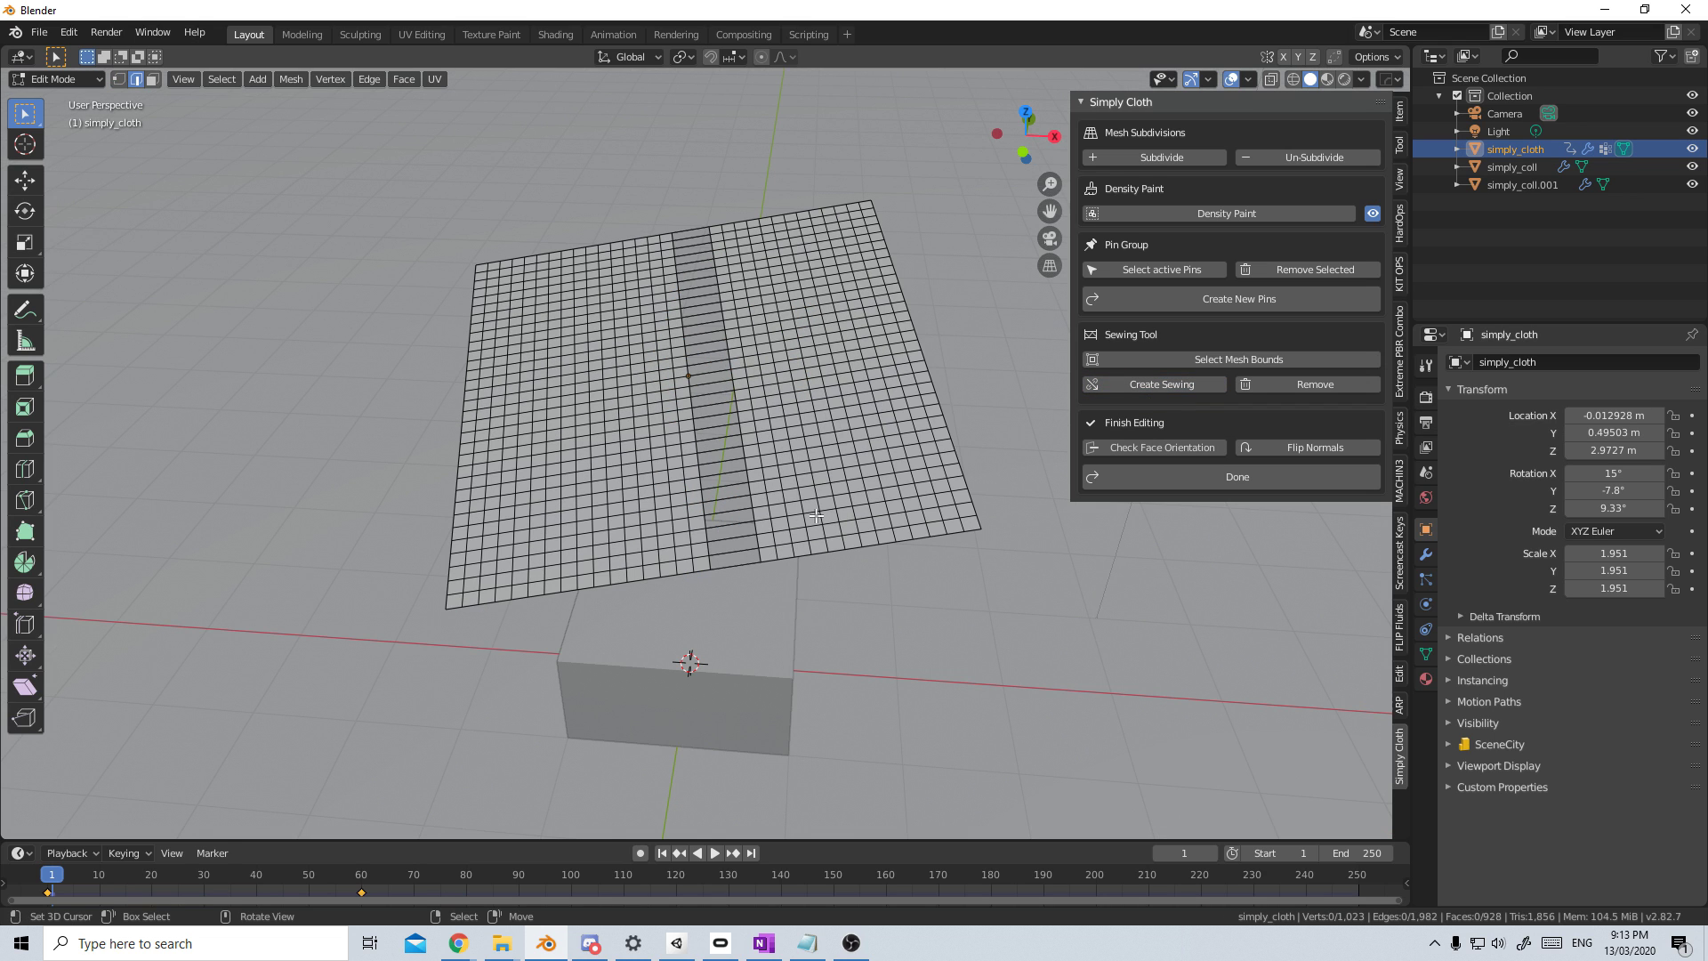
key("Tab")
Step: Play the sewn cloth simulation, stop at frame 19, and inspect it from the side
left_click(714, 852)
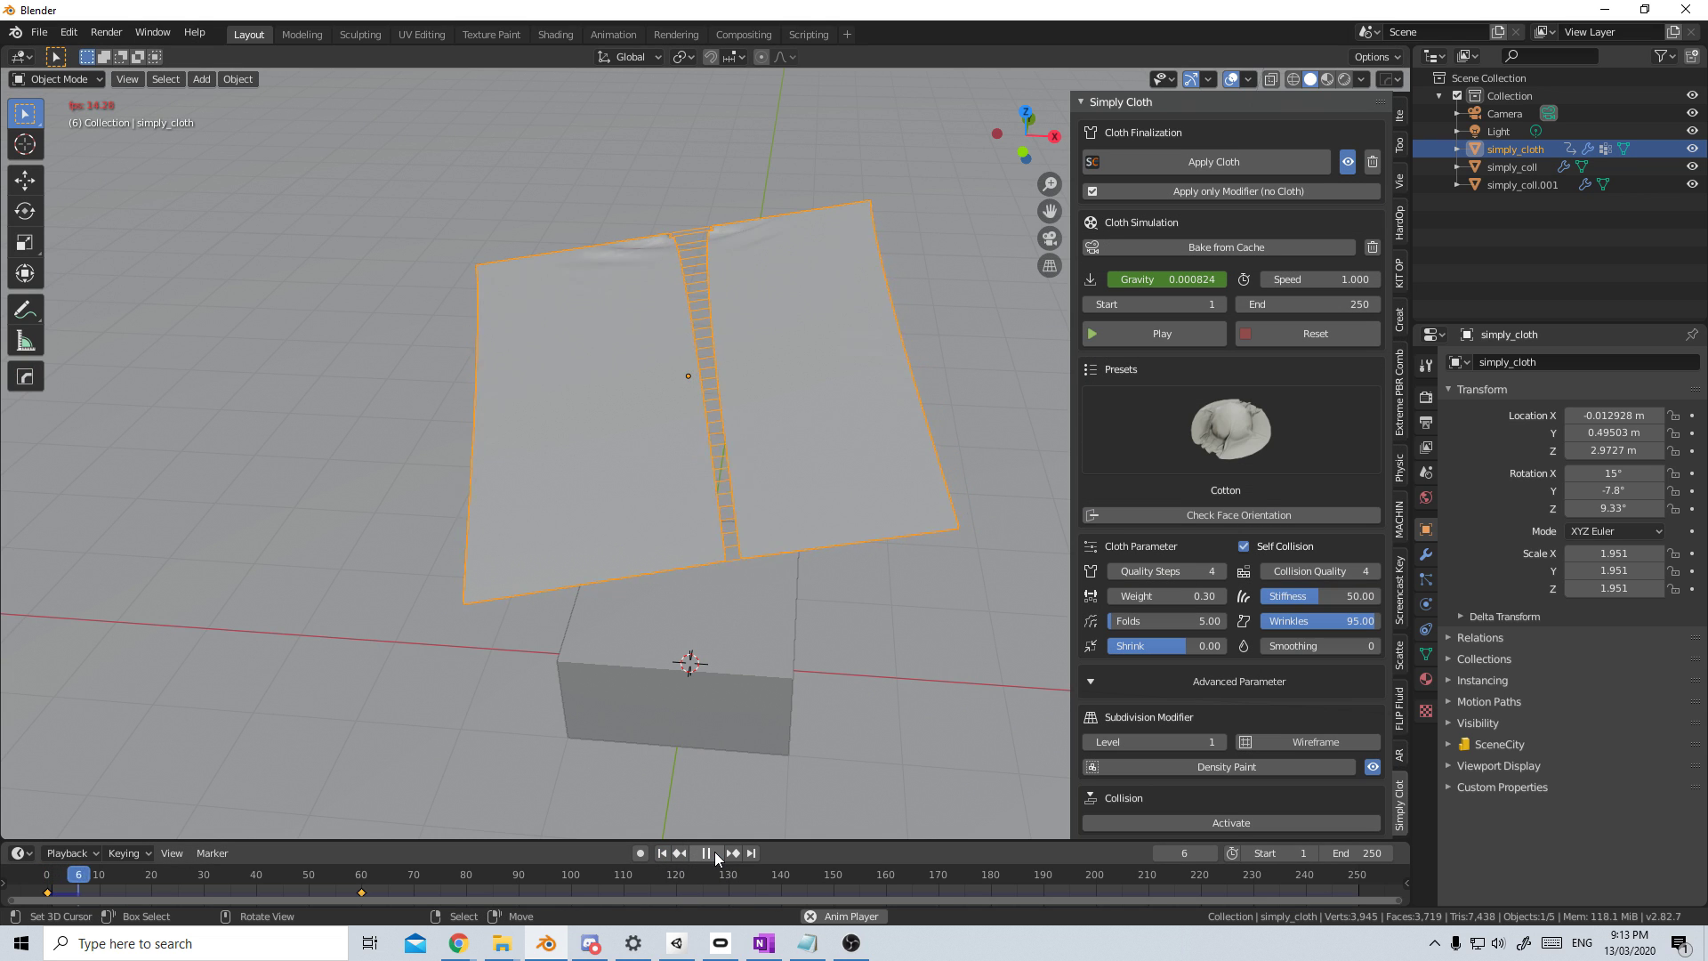
left_click(713, 851)
middle_click_drag(693, 658, 685, 537)
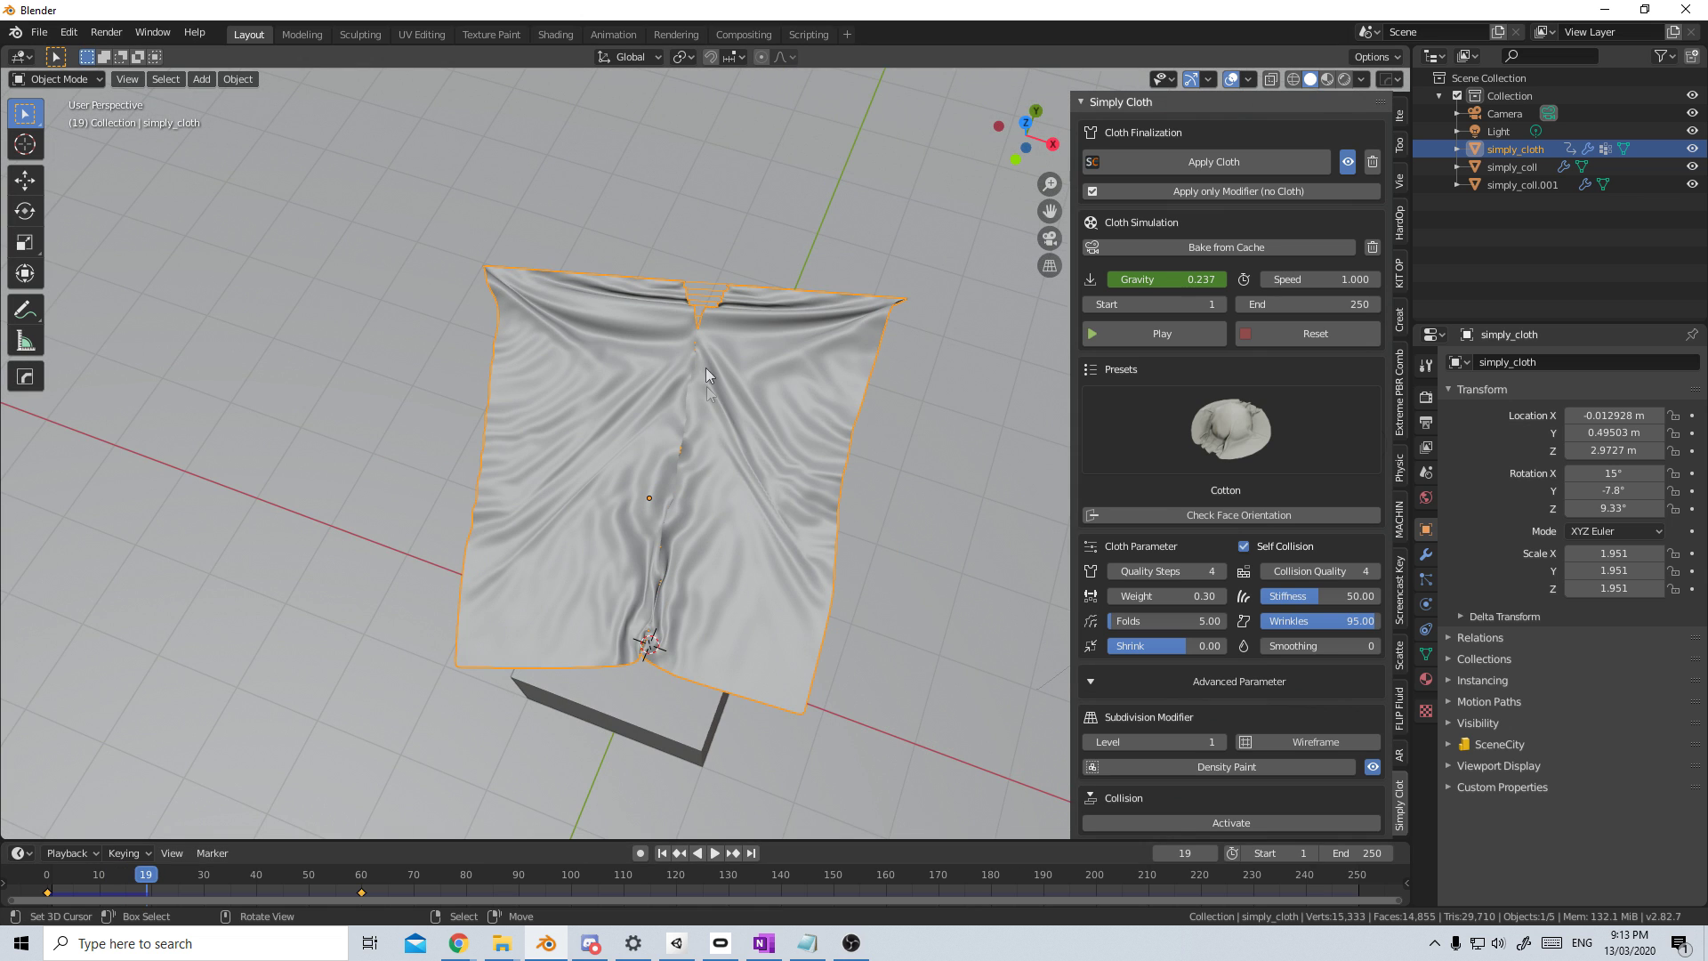
middle_click_drag(639, 603, 632, 531)
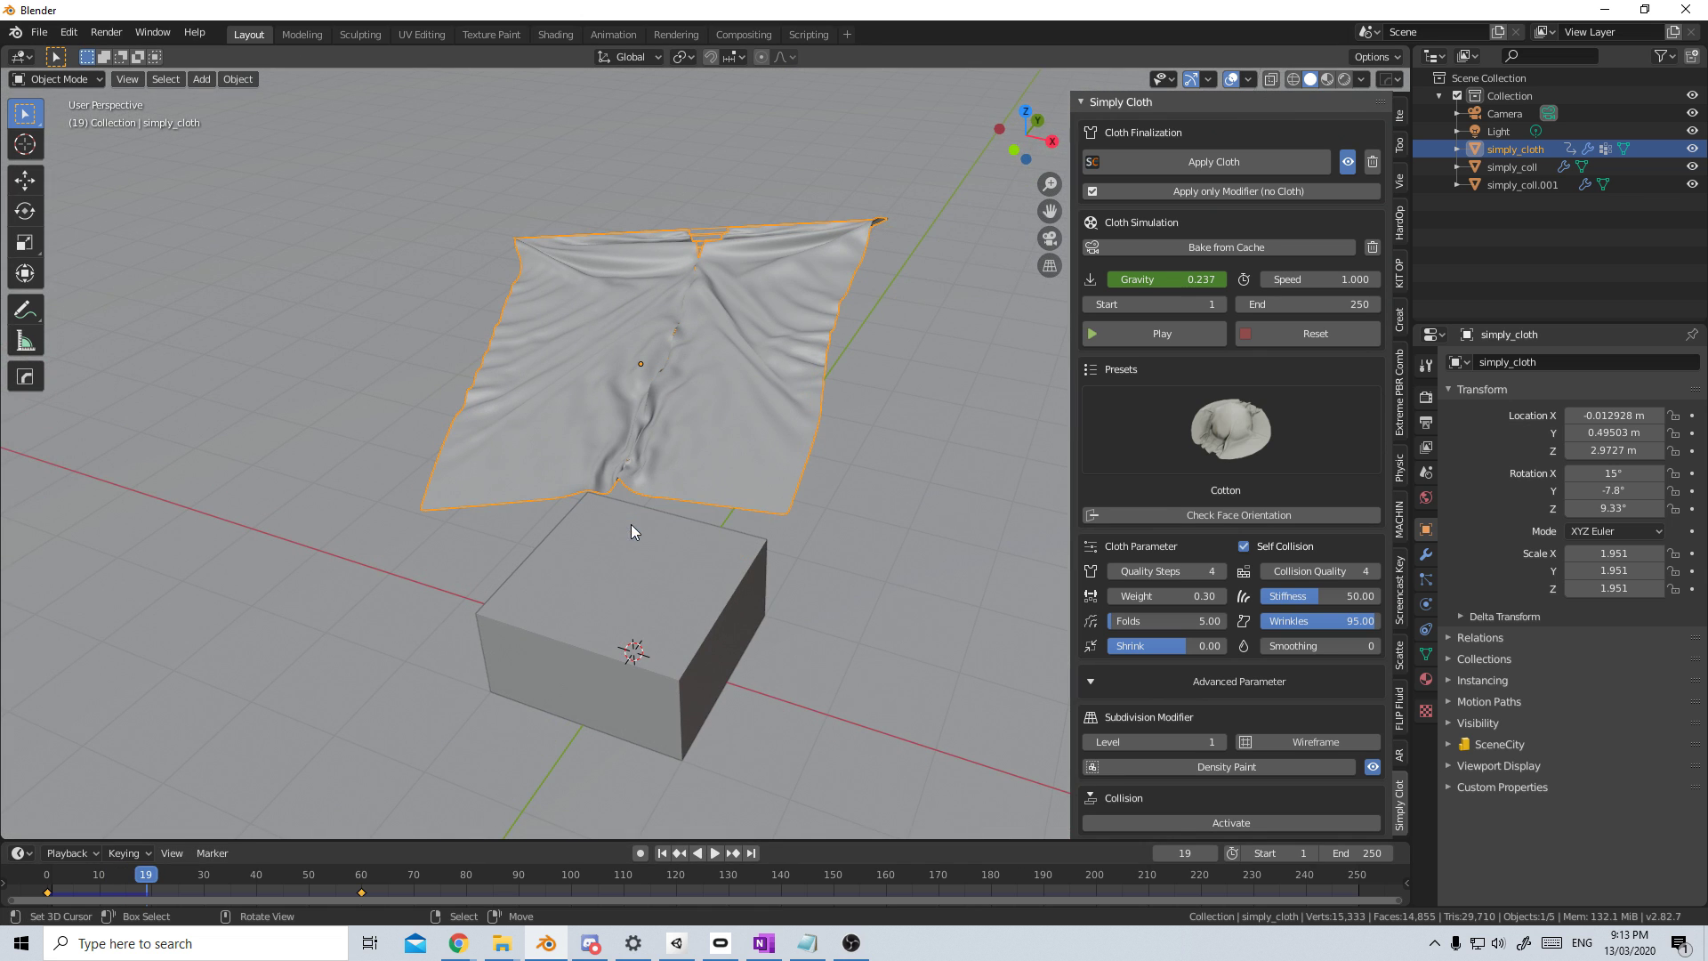
middle_click_drag(733, 489, 712, 495)
Step: Toggle Edit Mode in and out, then browse the cloth presets gallery
key("Tab")
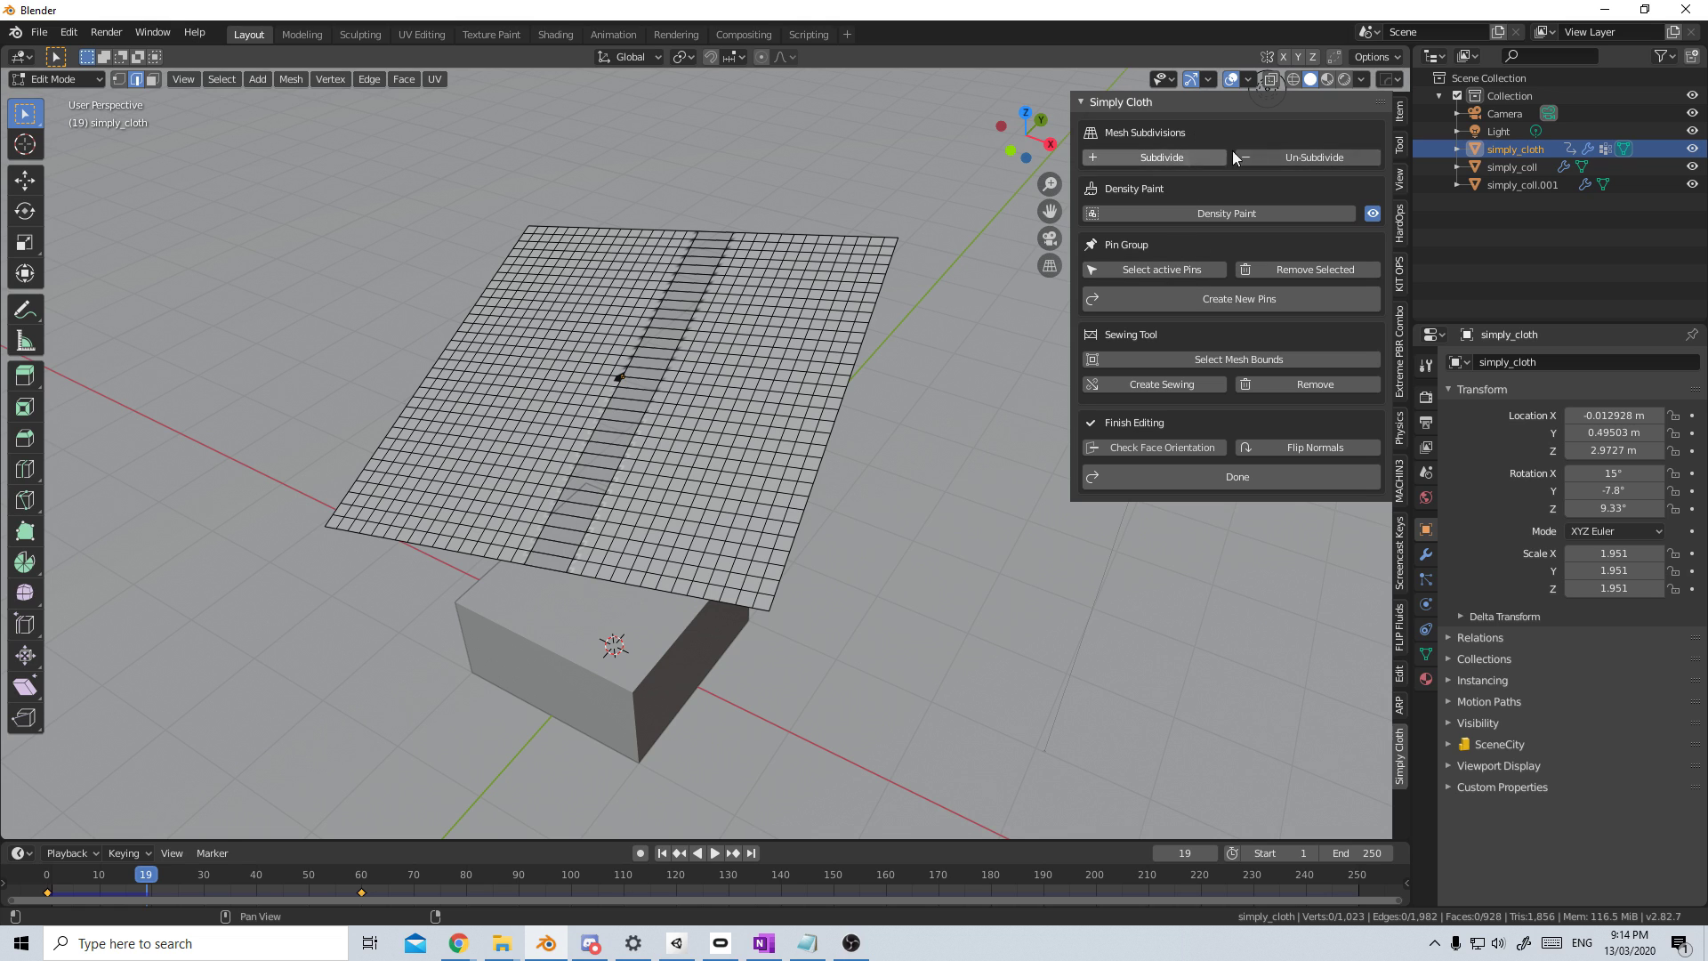
key("Tab")
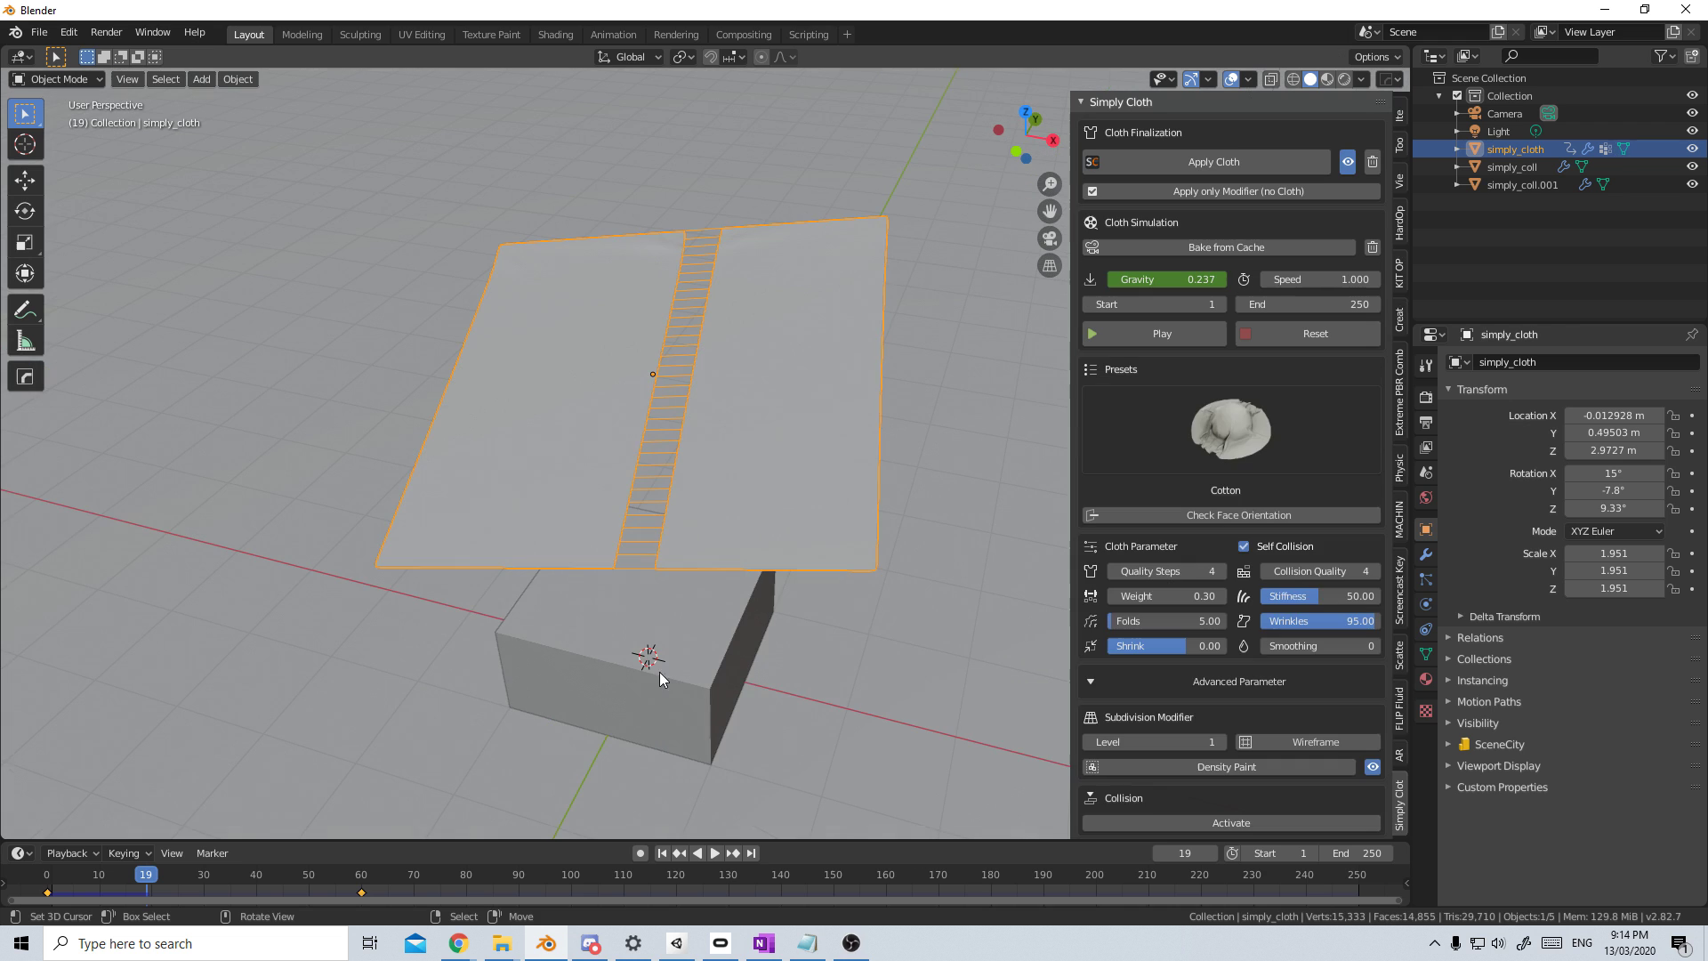
left_click(1231, 425)
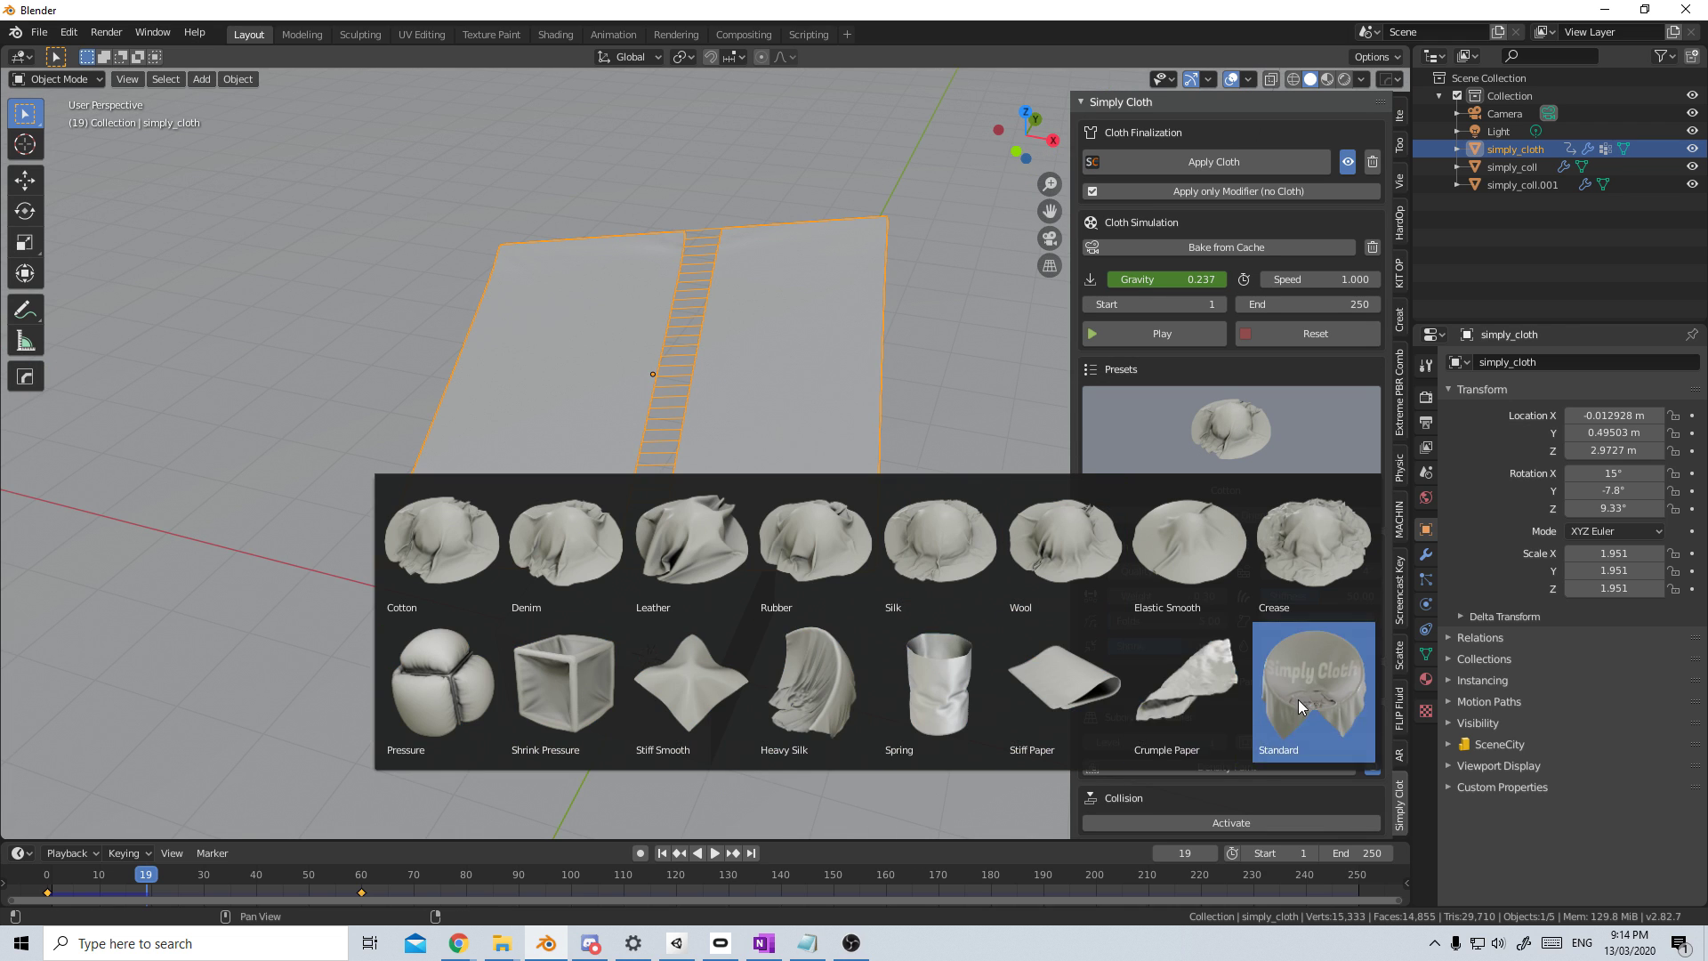
middle_click_drag(869, 377, 843, 356)
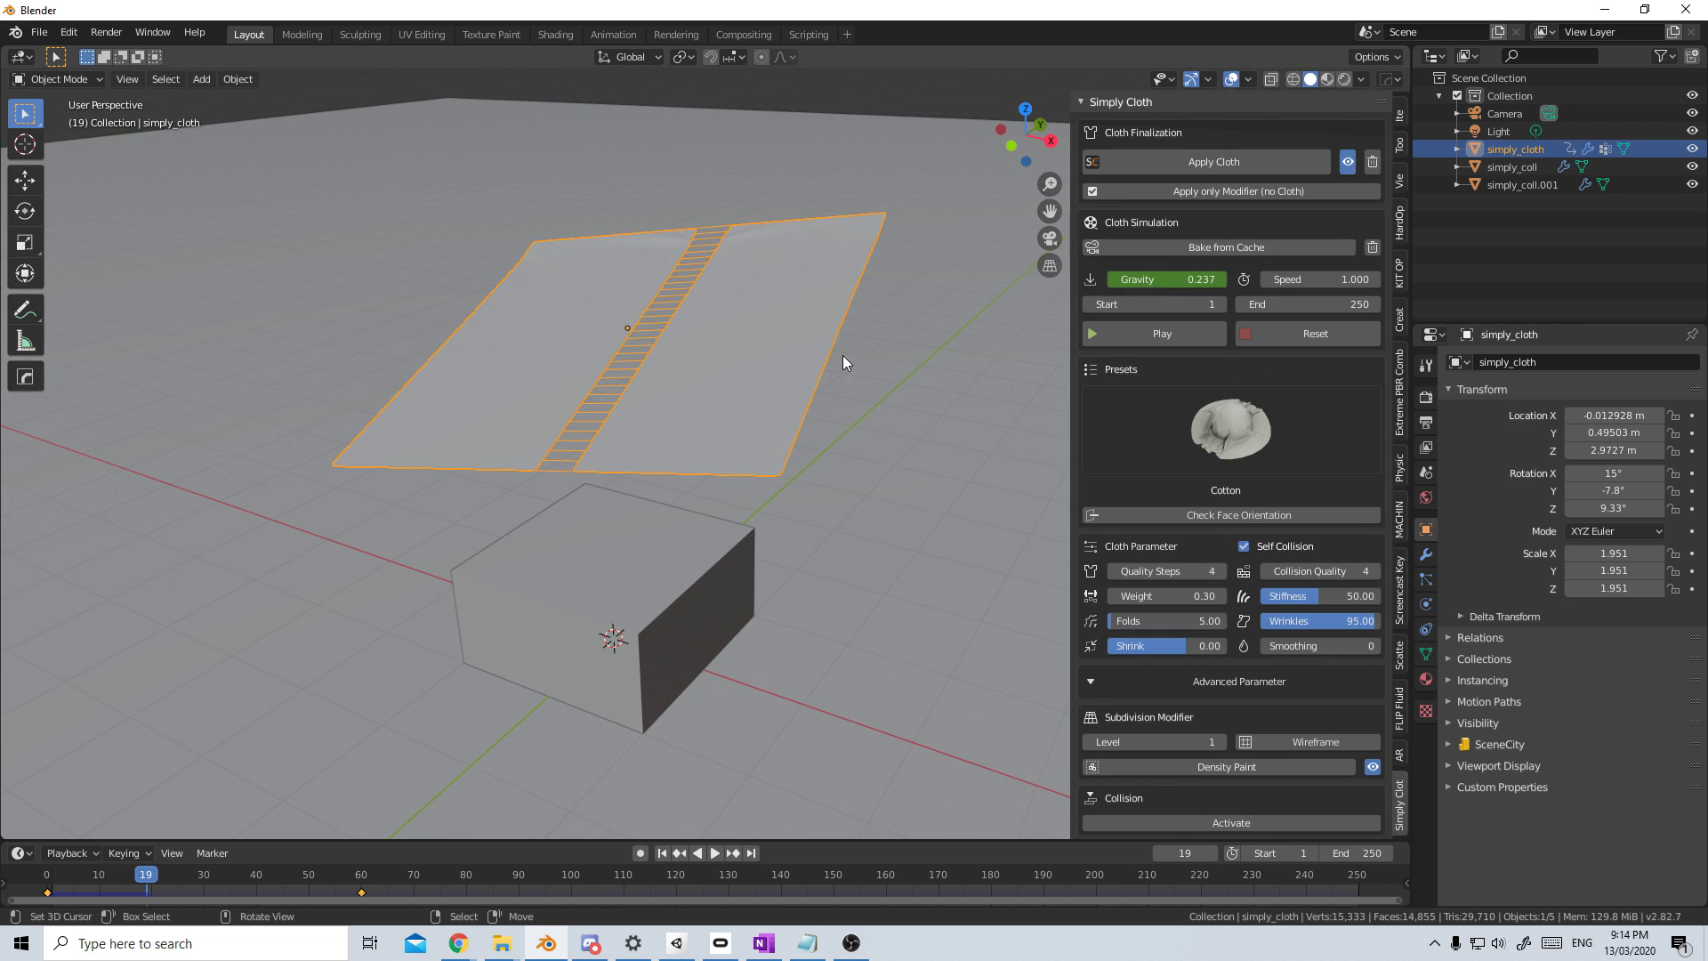
Step: Delete the old cloth and add a new cube raised to 6 m on Z
key("Delete")
scroll(676, 383, "down", 3)
key("shift+a")
mouse_move(681, 402)
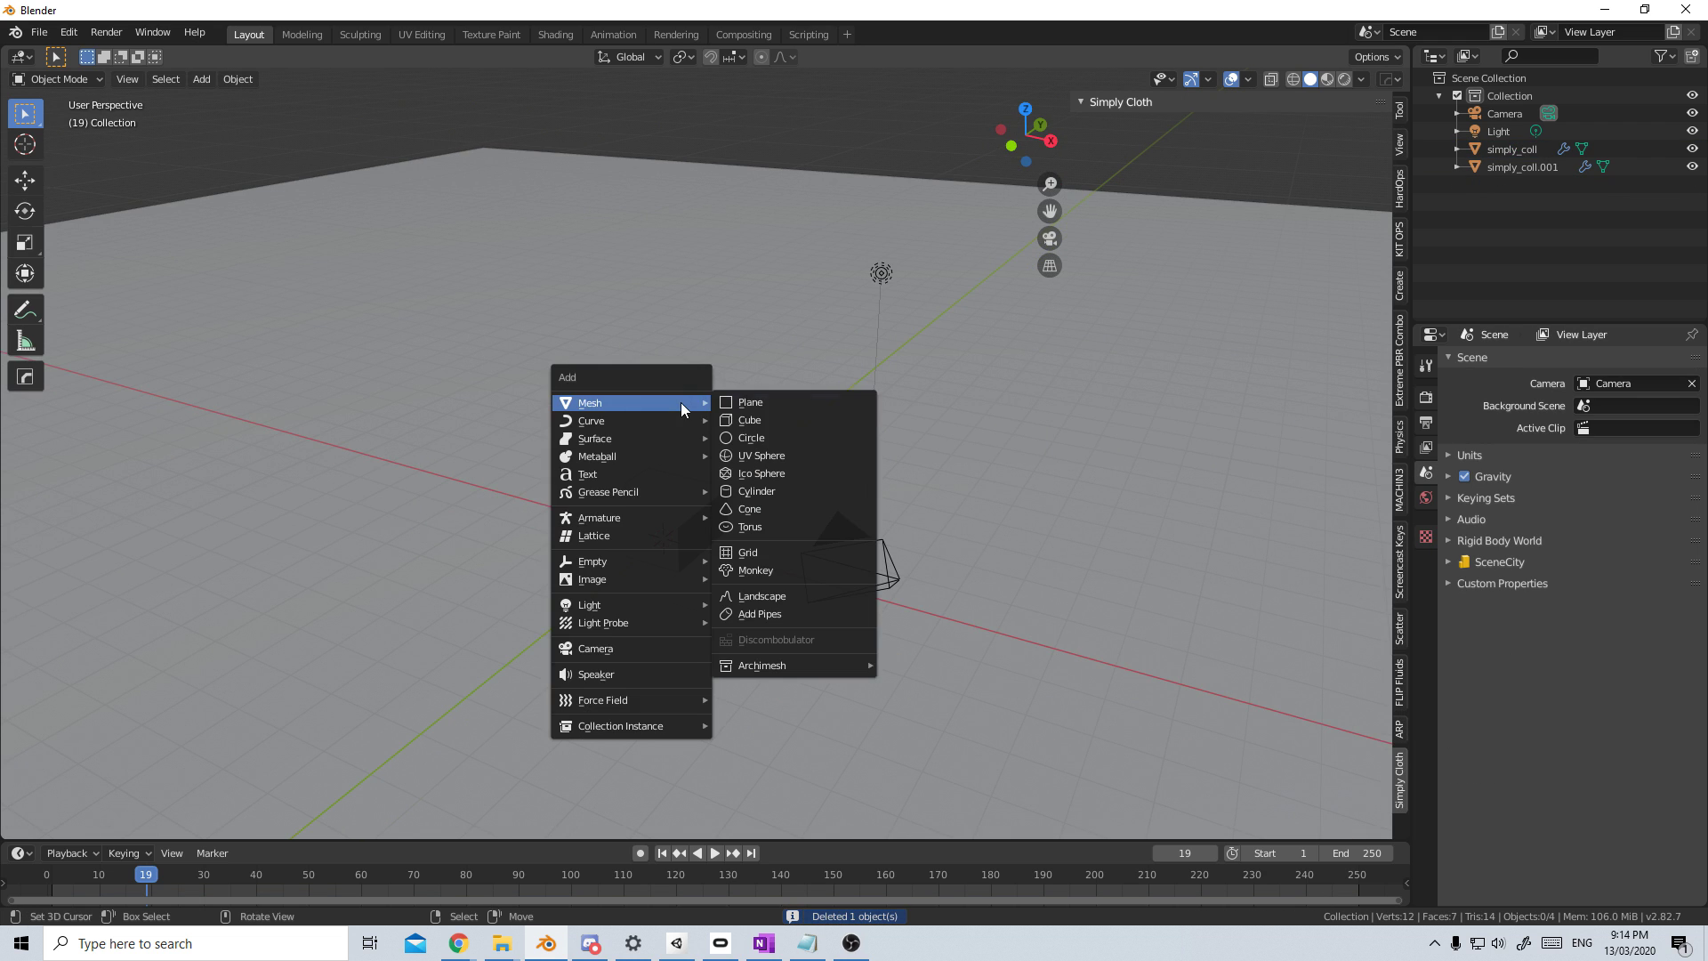
left_click(773, 419)
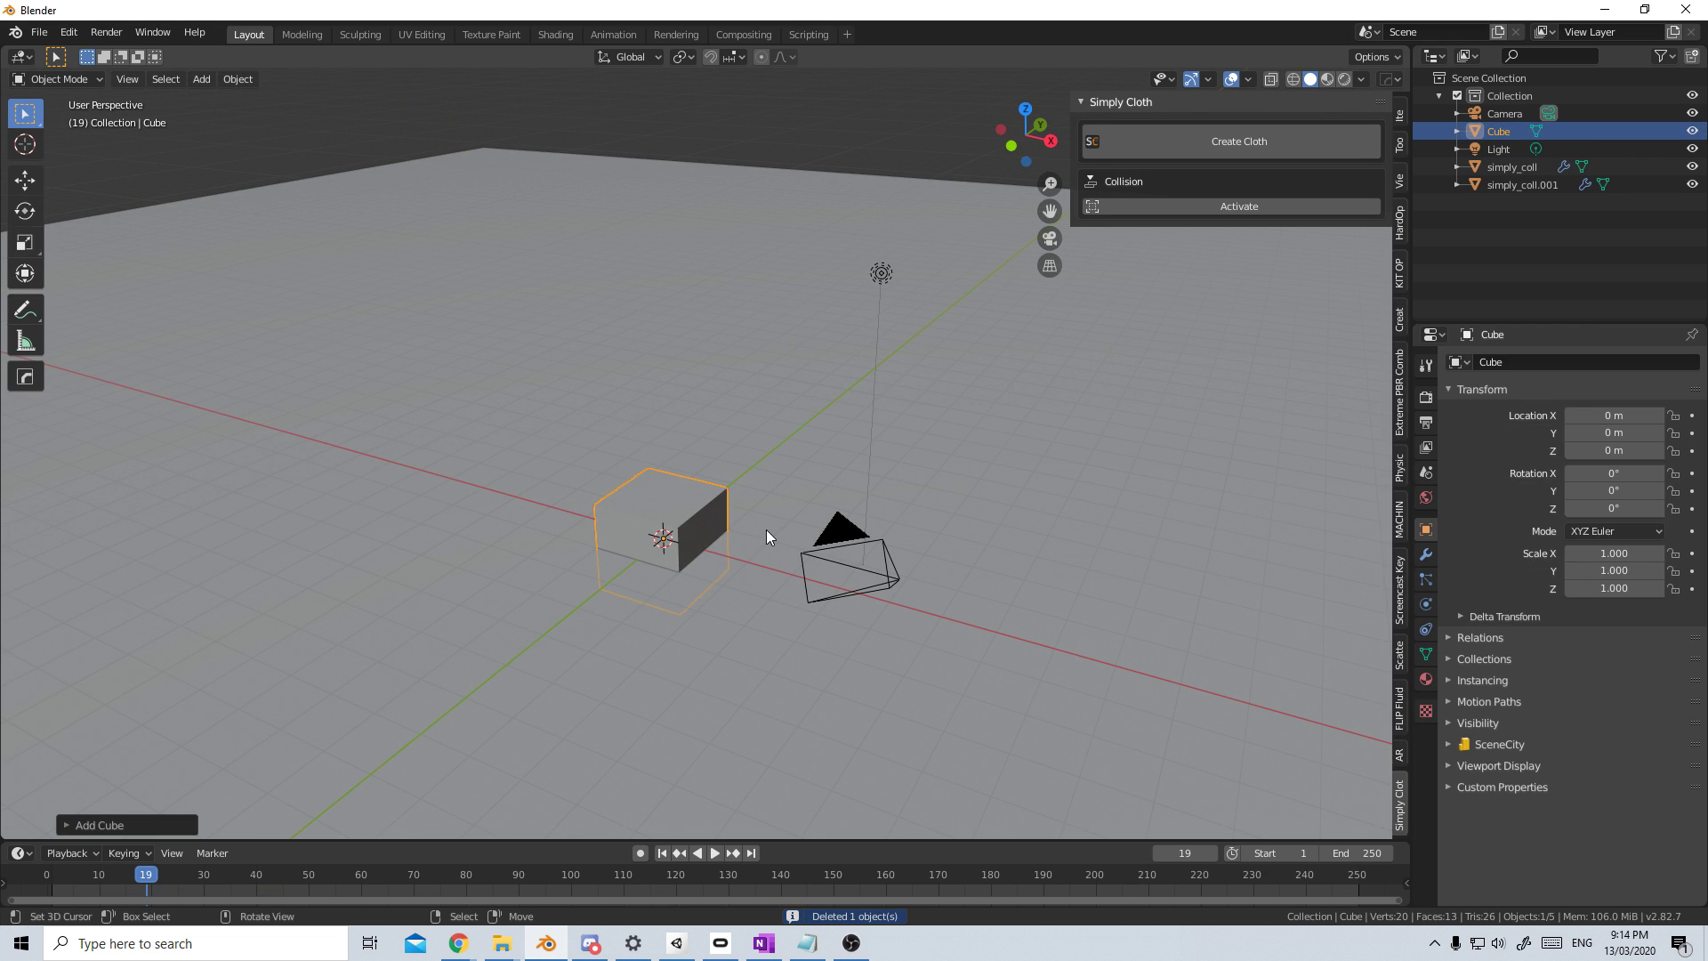
key("g")
key("z")
left_click(756, 346)
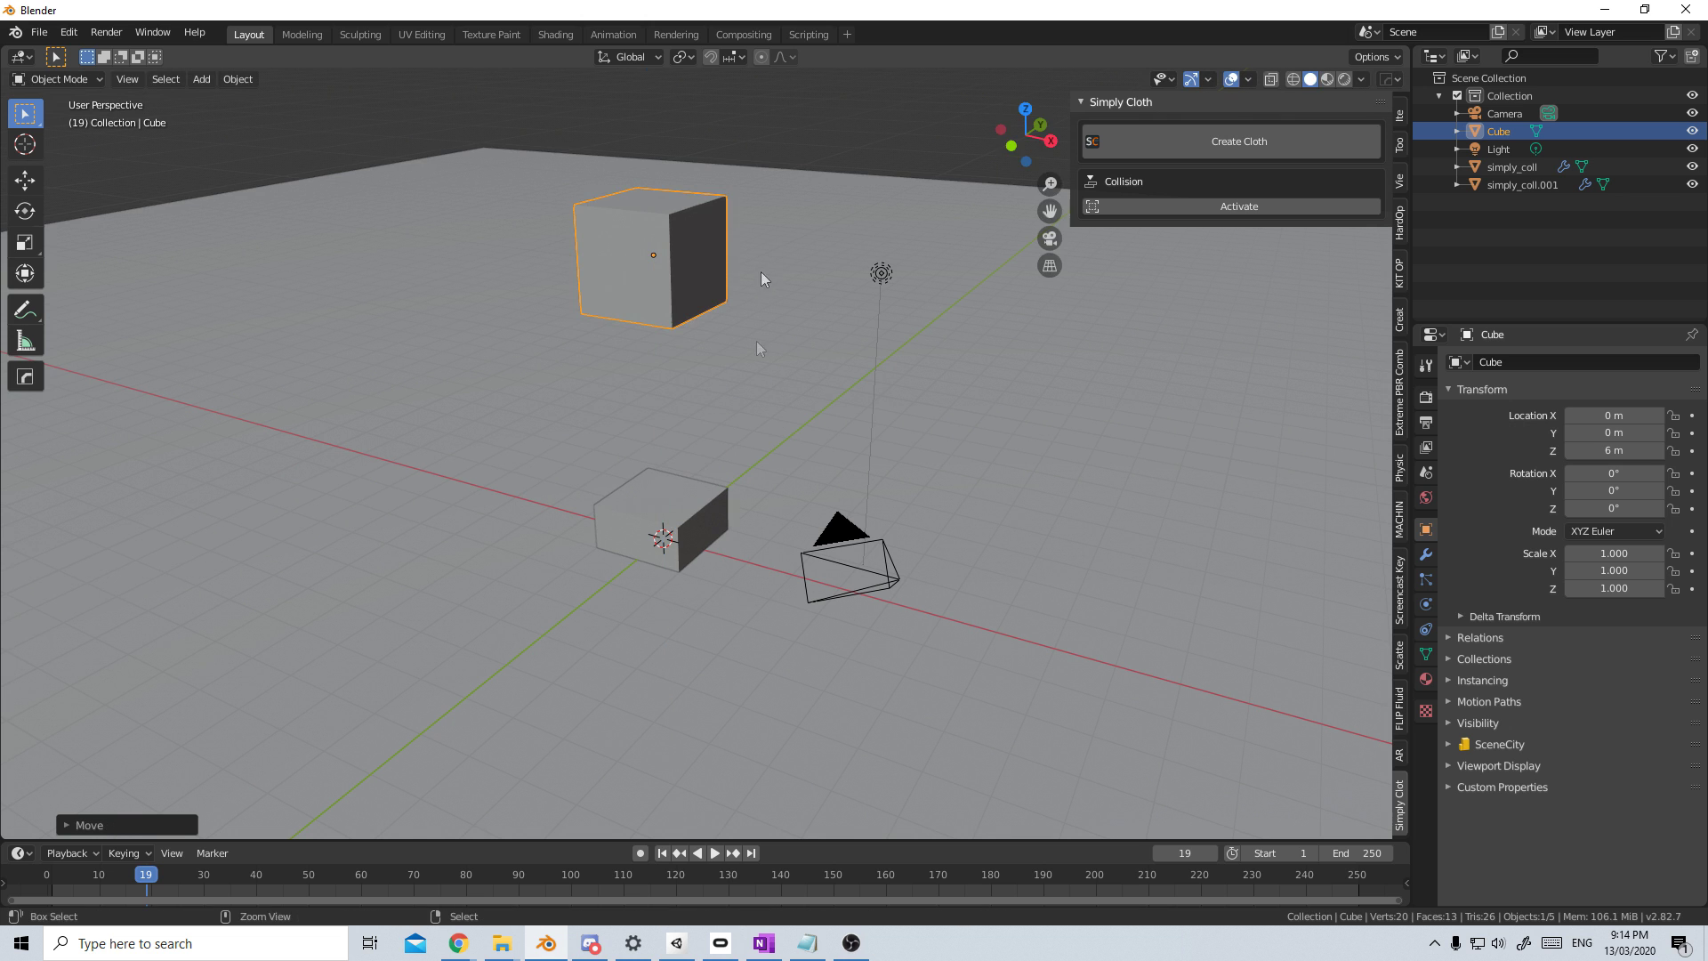
Step: Tilt the cube with a free rotation and make it a Simply Cloth object
key("r")
key("r")
left_click(702, 381)
middle_click_drag(702, 380, 676, 316)
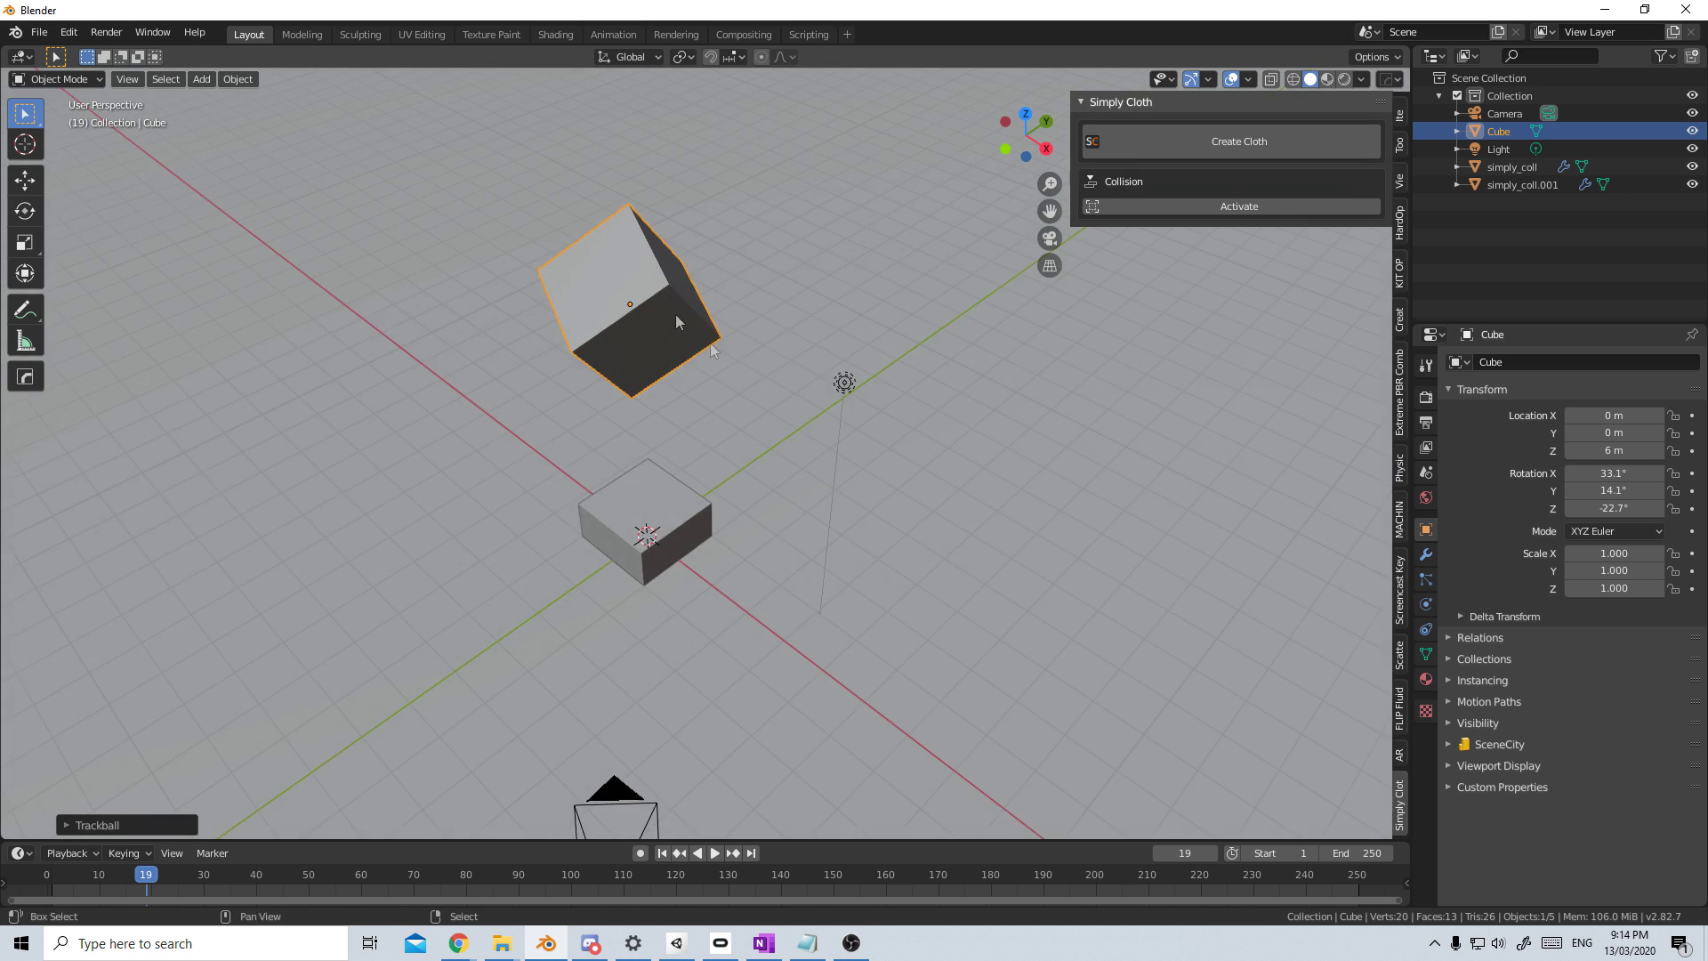
scroll(865, 440, "up", 4)
left_click(1283, 140)
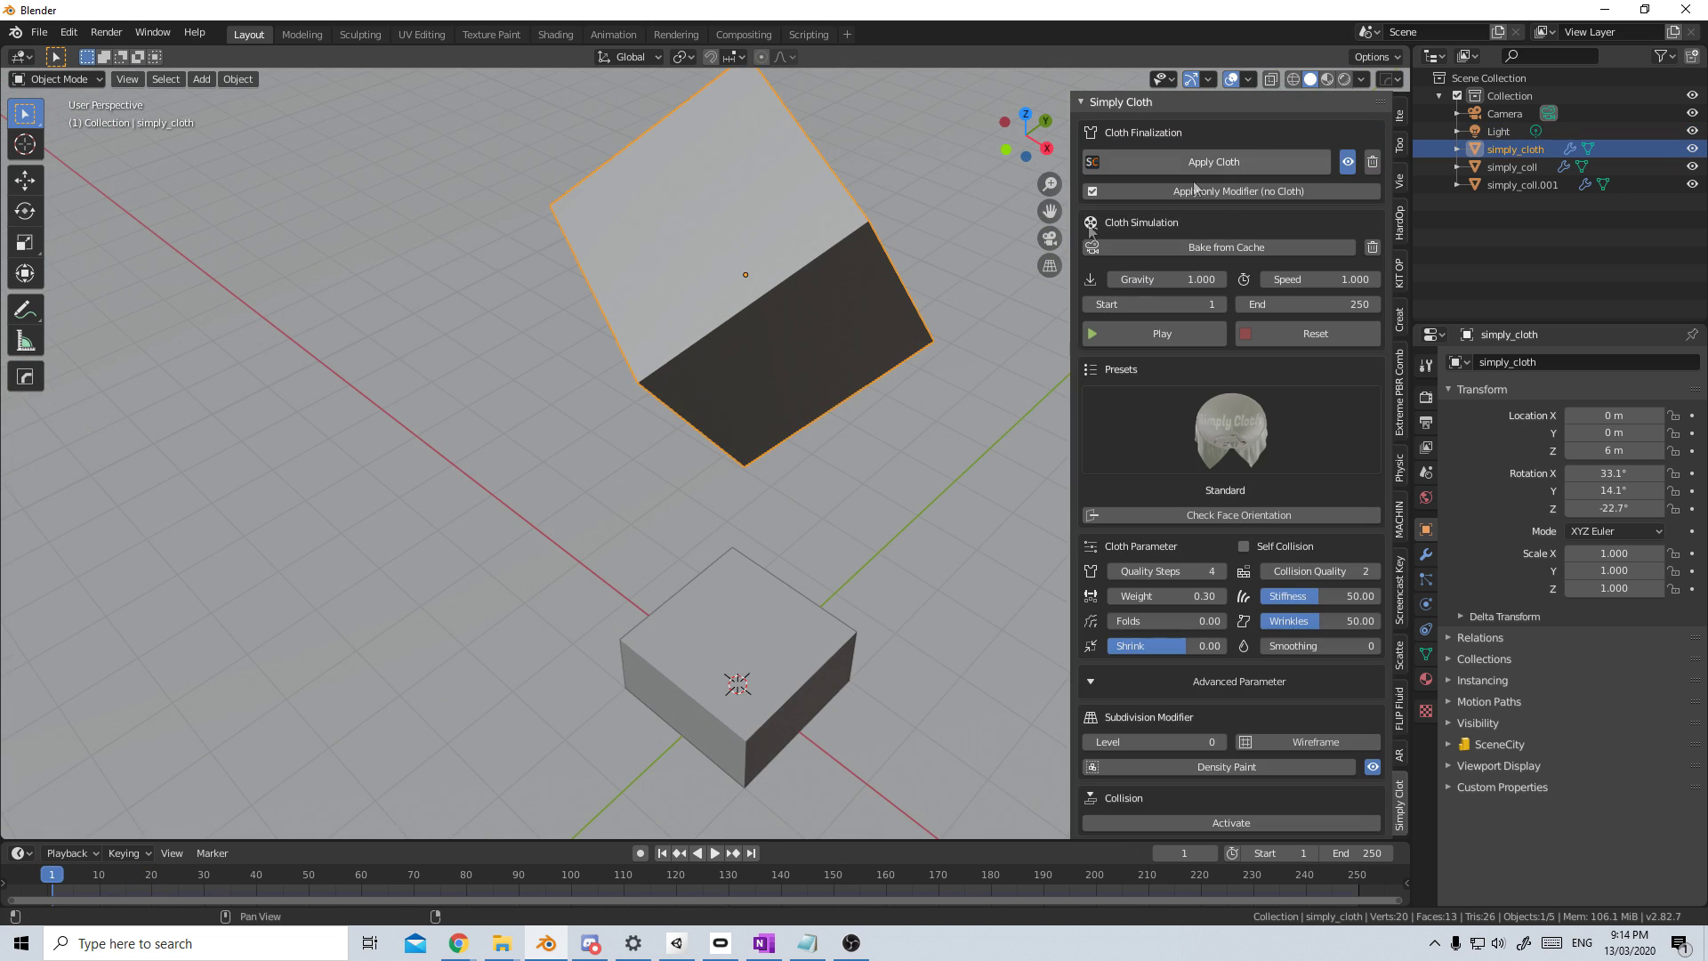
middle_click_drag(823, 360, 740, 431, "shift")
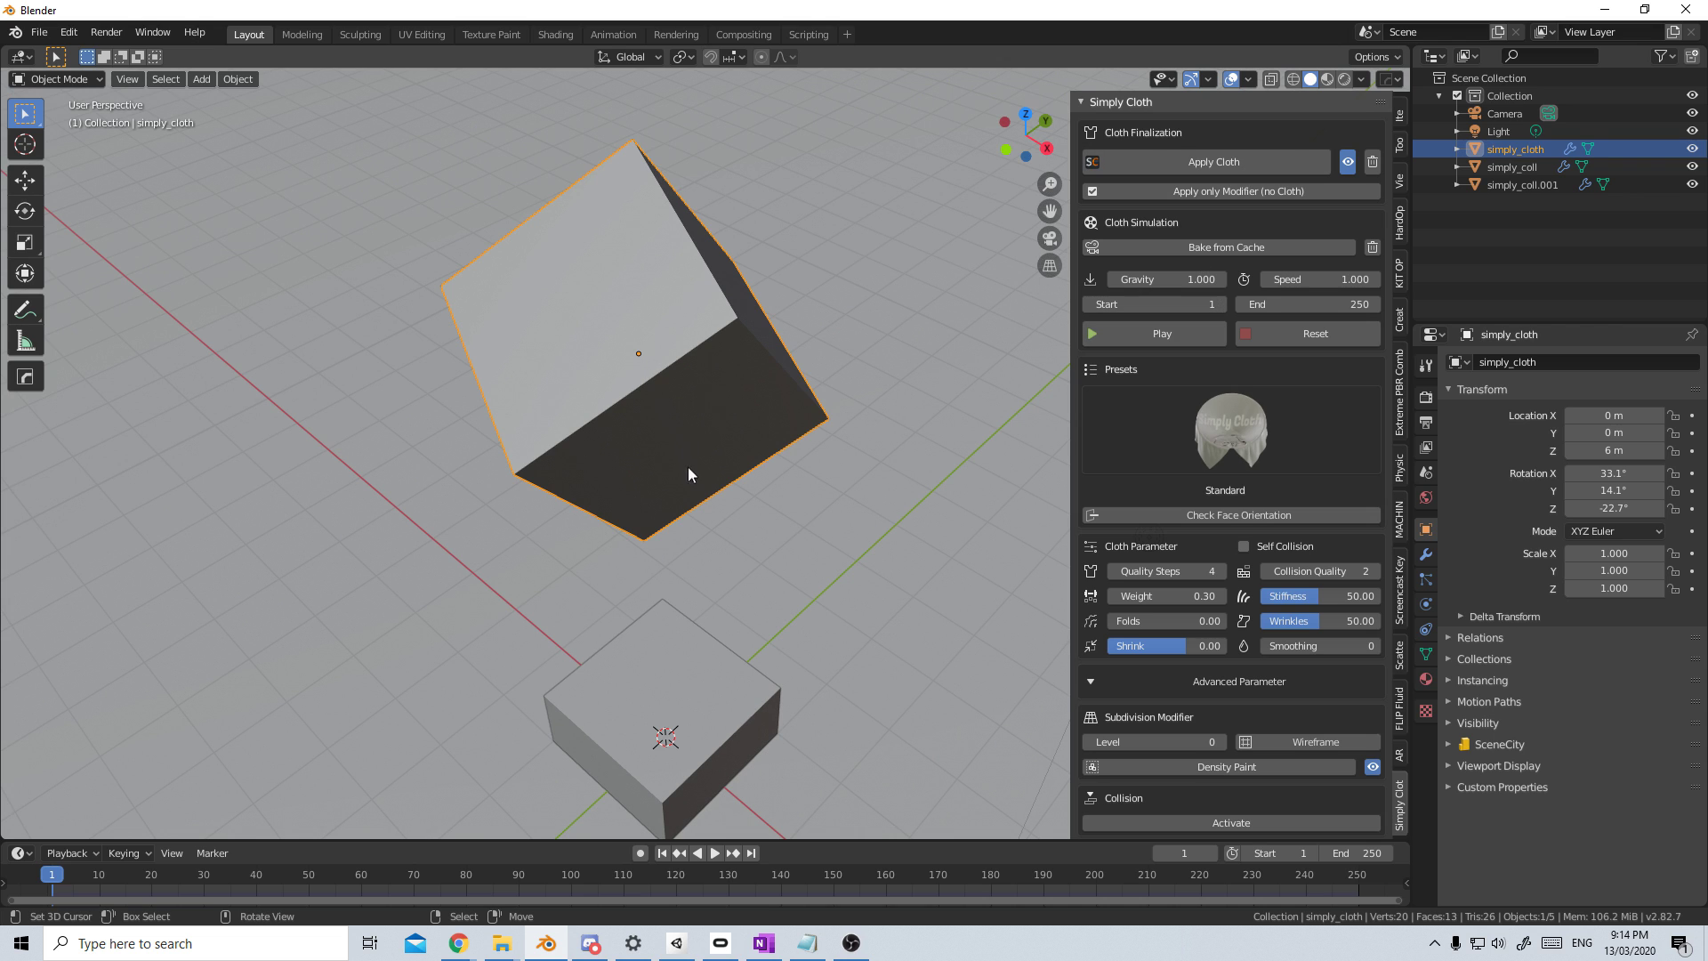
key("Tab")
Step: Subdivide the cube mesh four times and set the cloth Subdivision Level to 1
left_click(1156, 156)
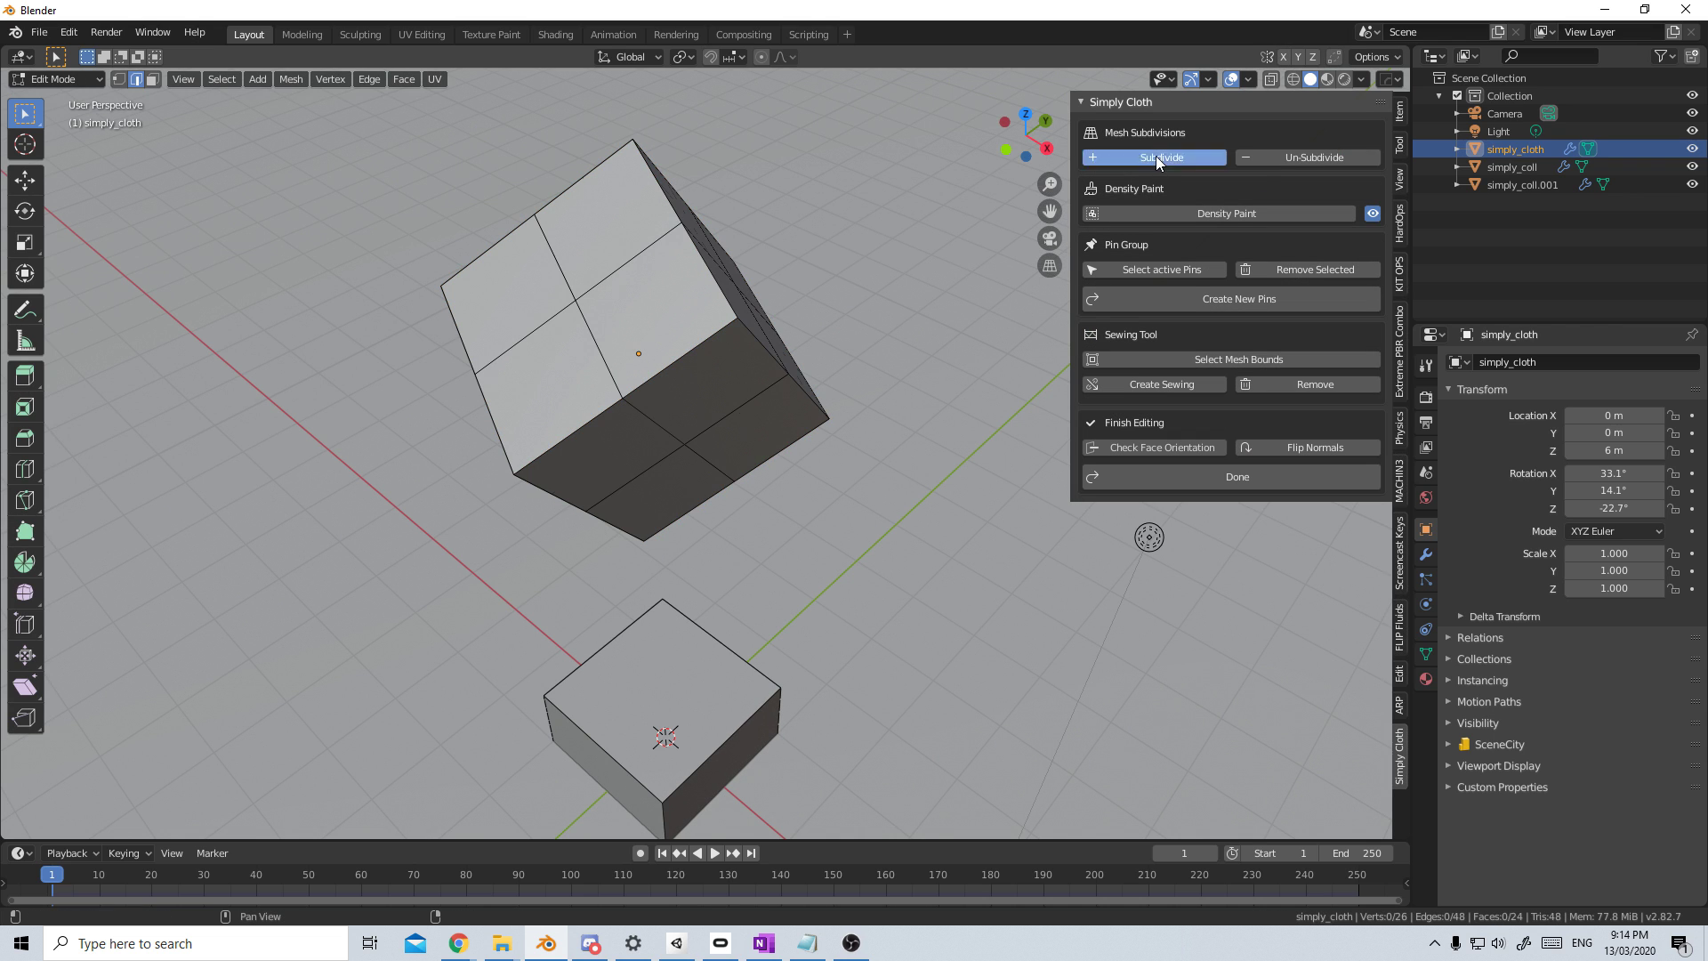
left_click(1155, 156)
left_click(1155, 156)
left_click(1156, 157)
left_click(1155, 156)
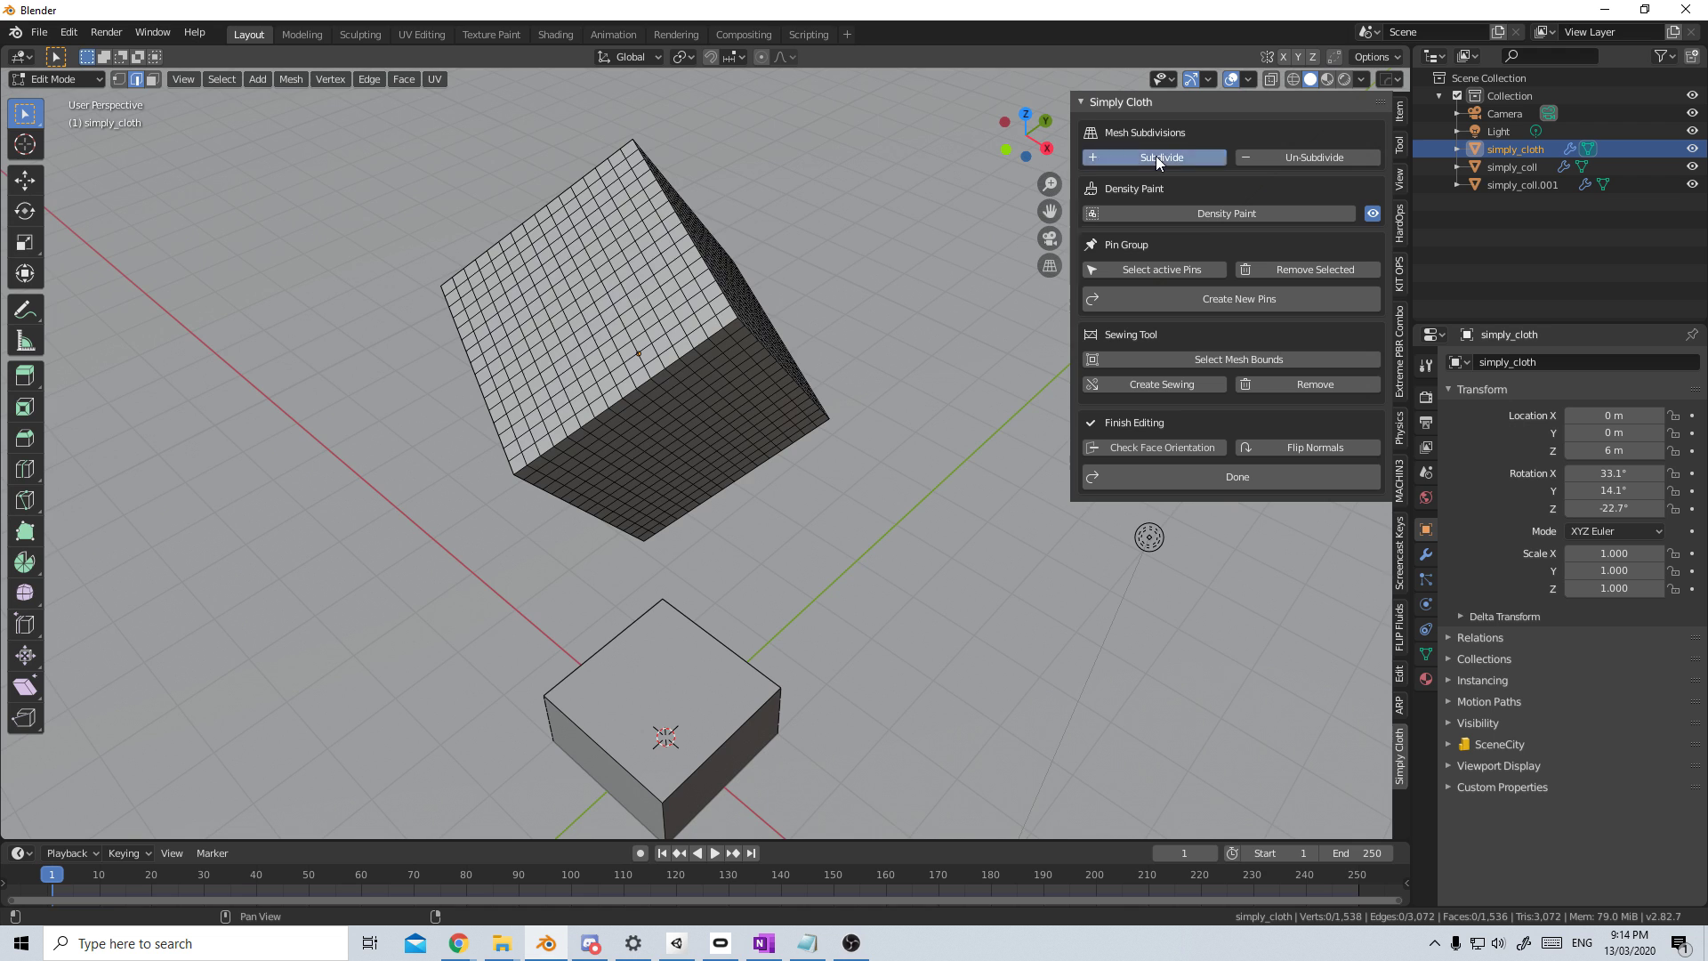
scroll(908, 392, "down", 1)
key("Tab")
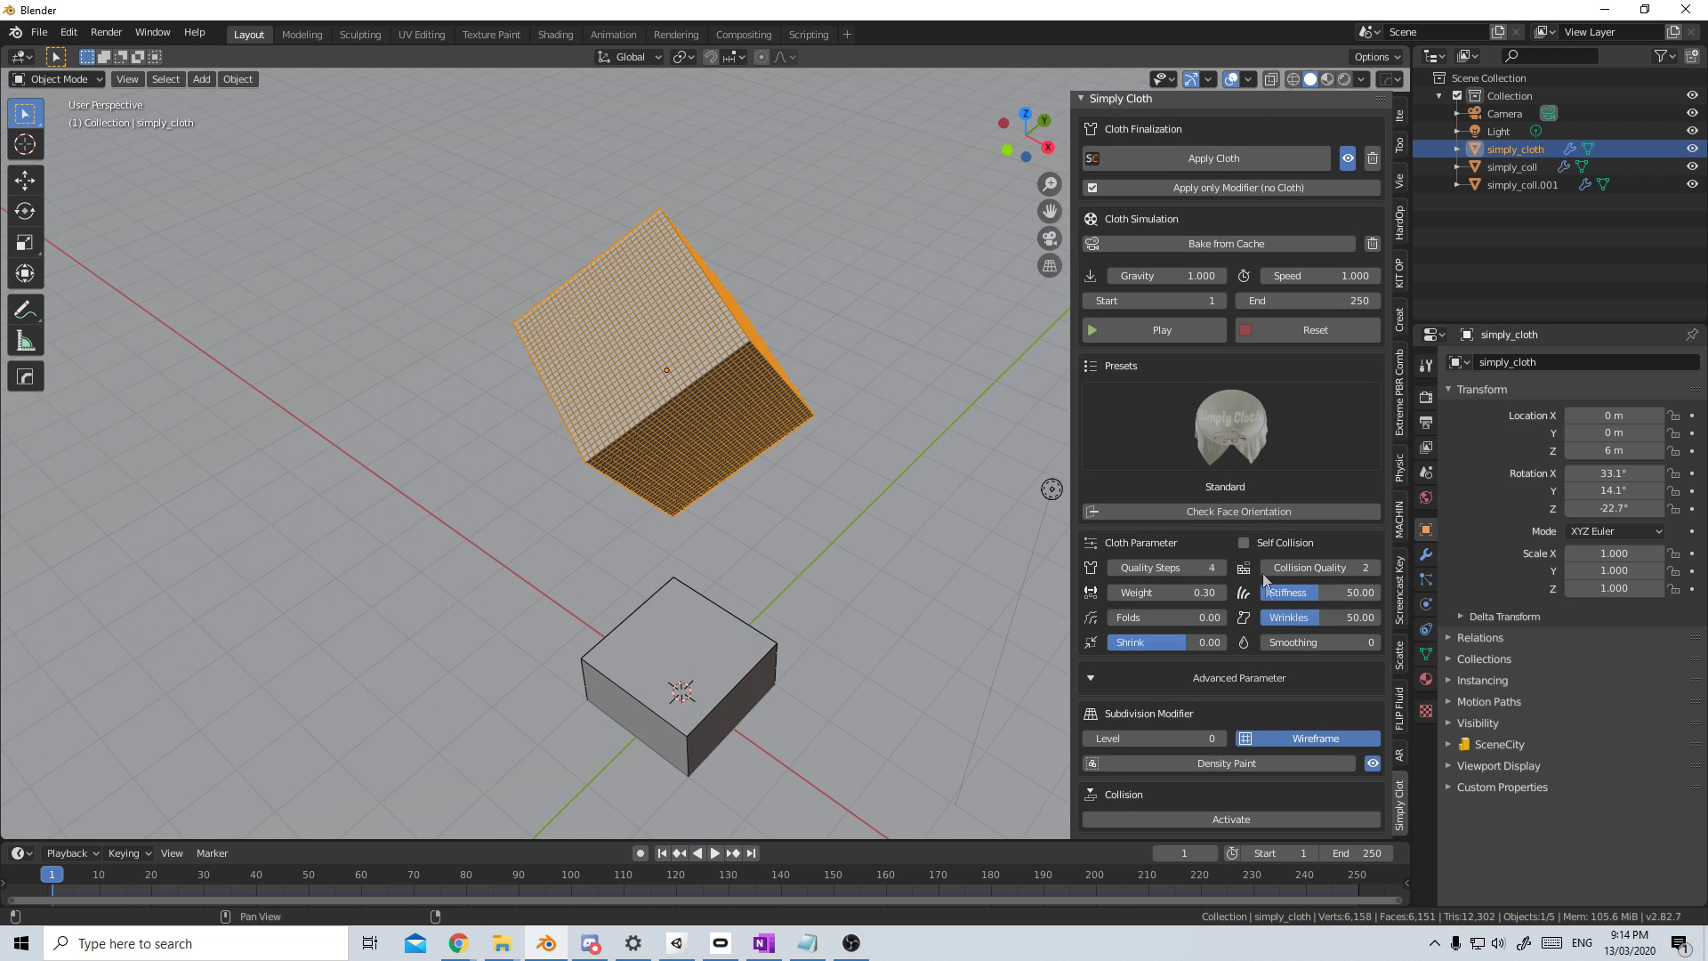
left_click(1220, 738)
Step: Reselect the cloth cube in Edit Mode and select its first corner edge loops
middle_click_drag(764, 413, 719, 446)
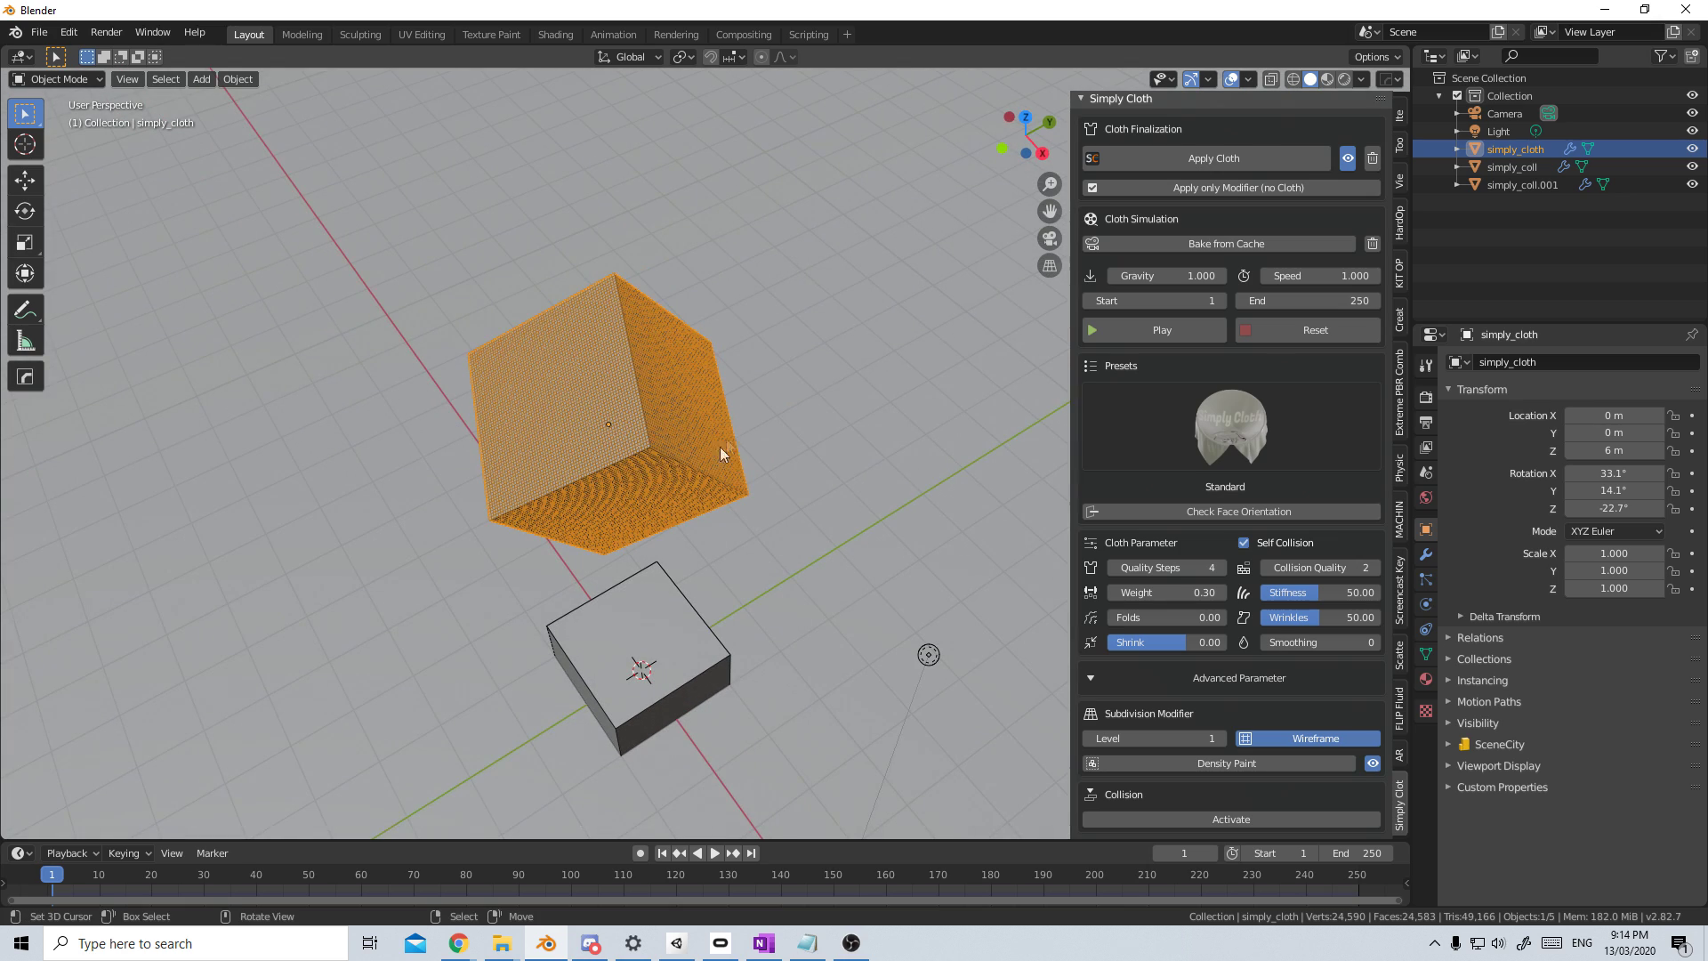
scroll(720, 471, "up", 3)
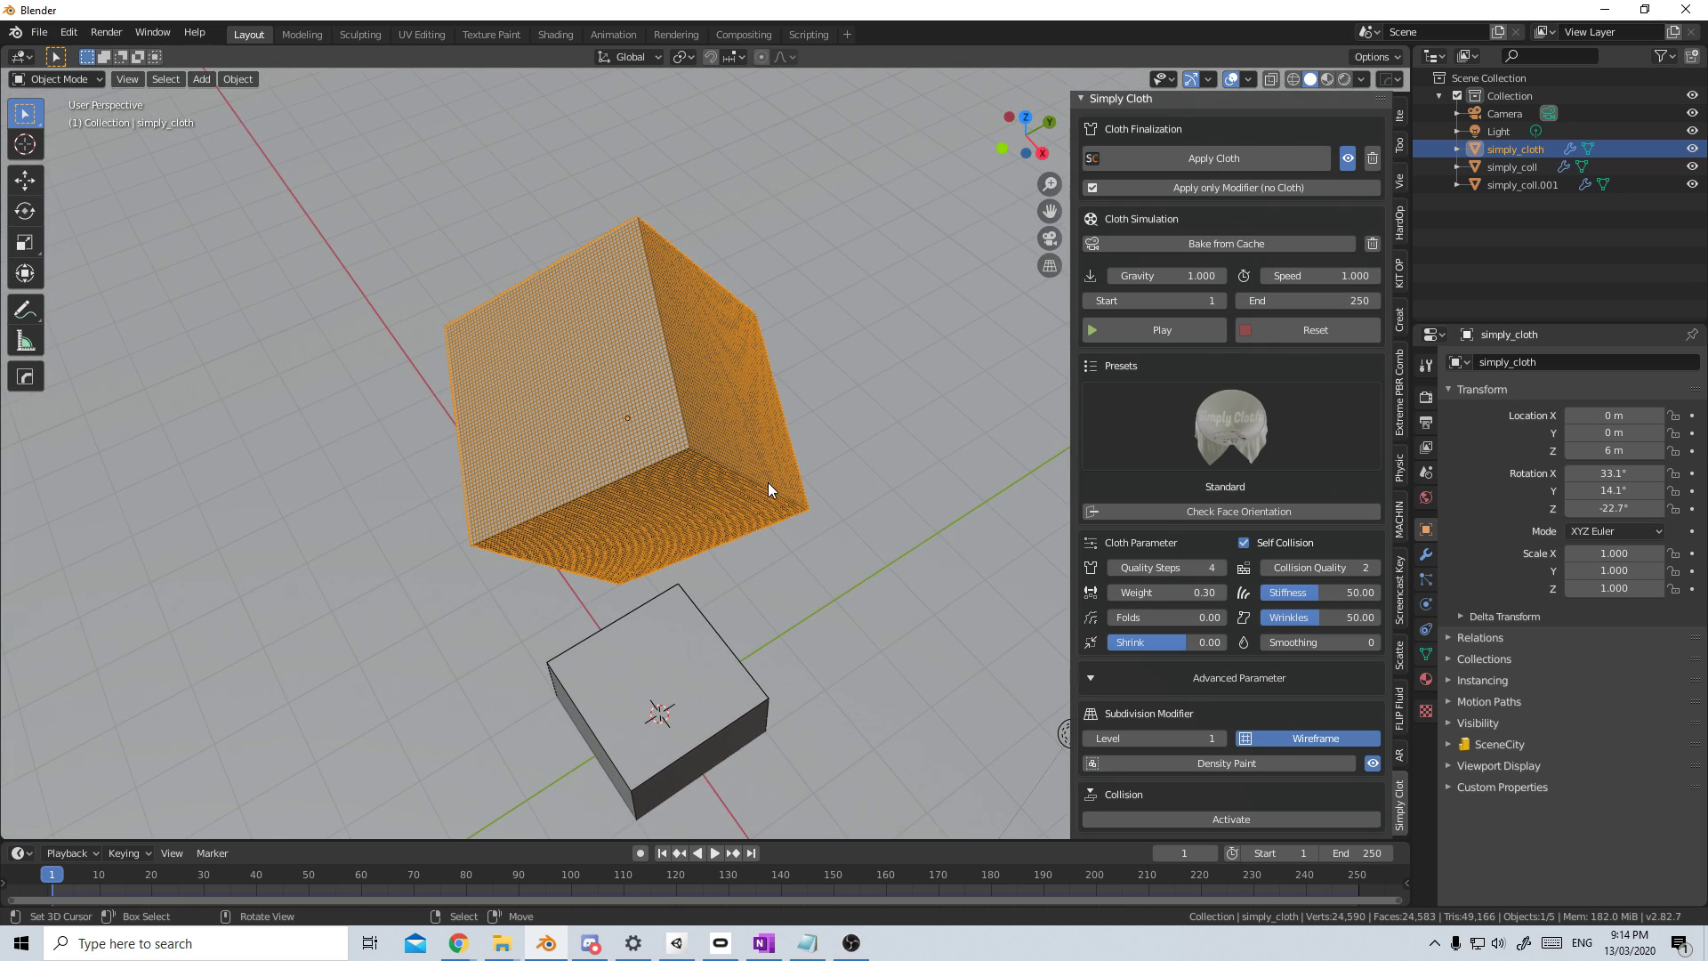
scroll(679, 378, "up", 4)
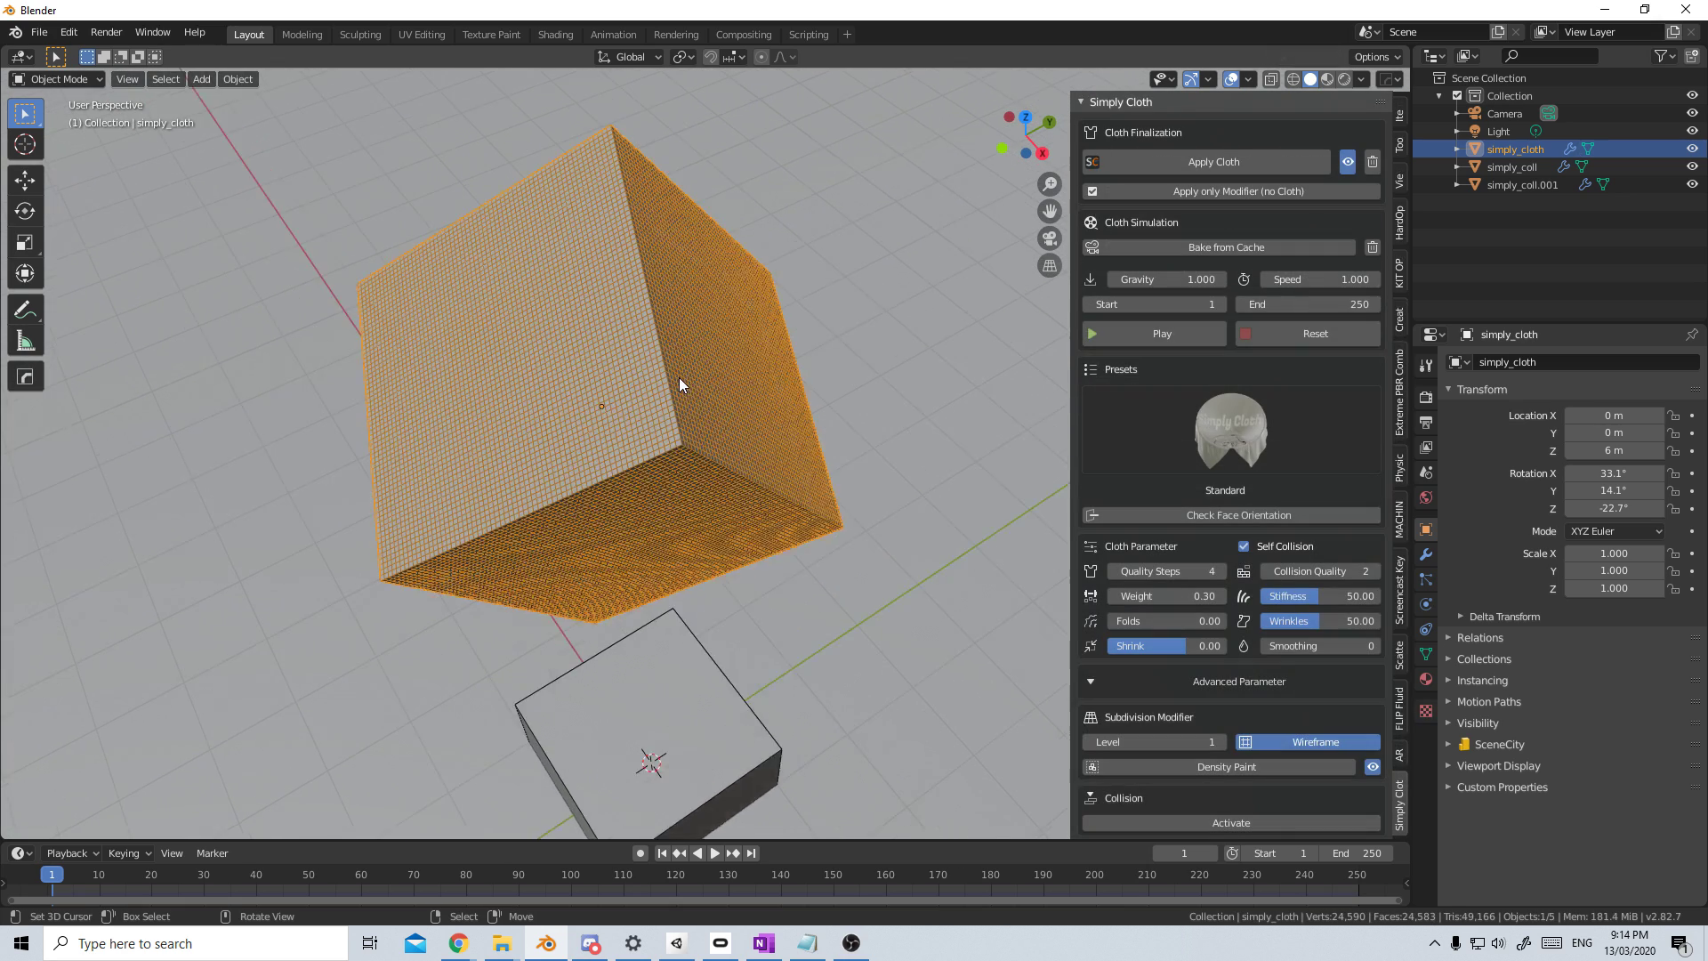
left_click(647, 344, "alt")
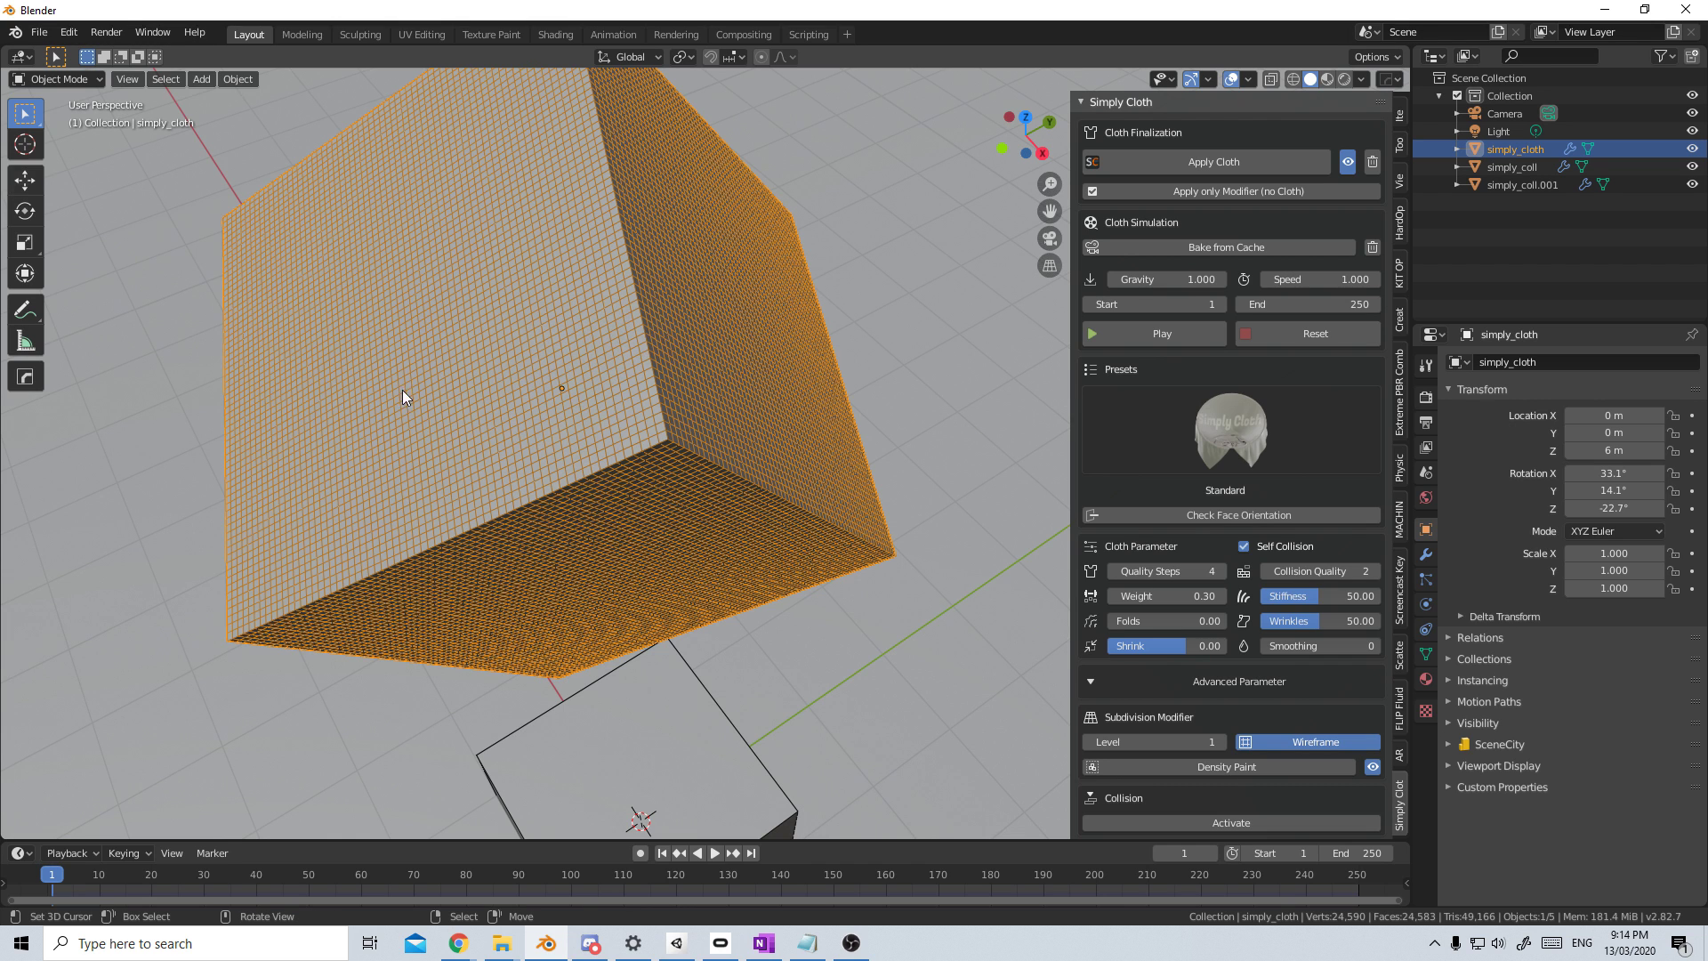
key("Tab")
left_click(627, 273, "alt")
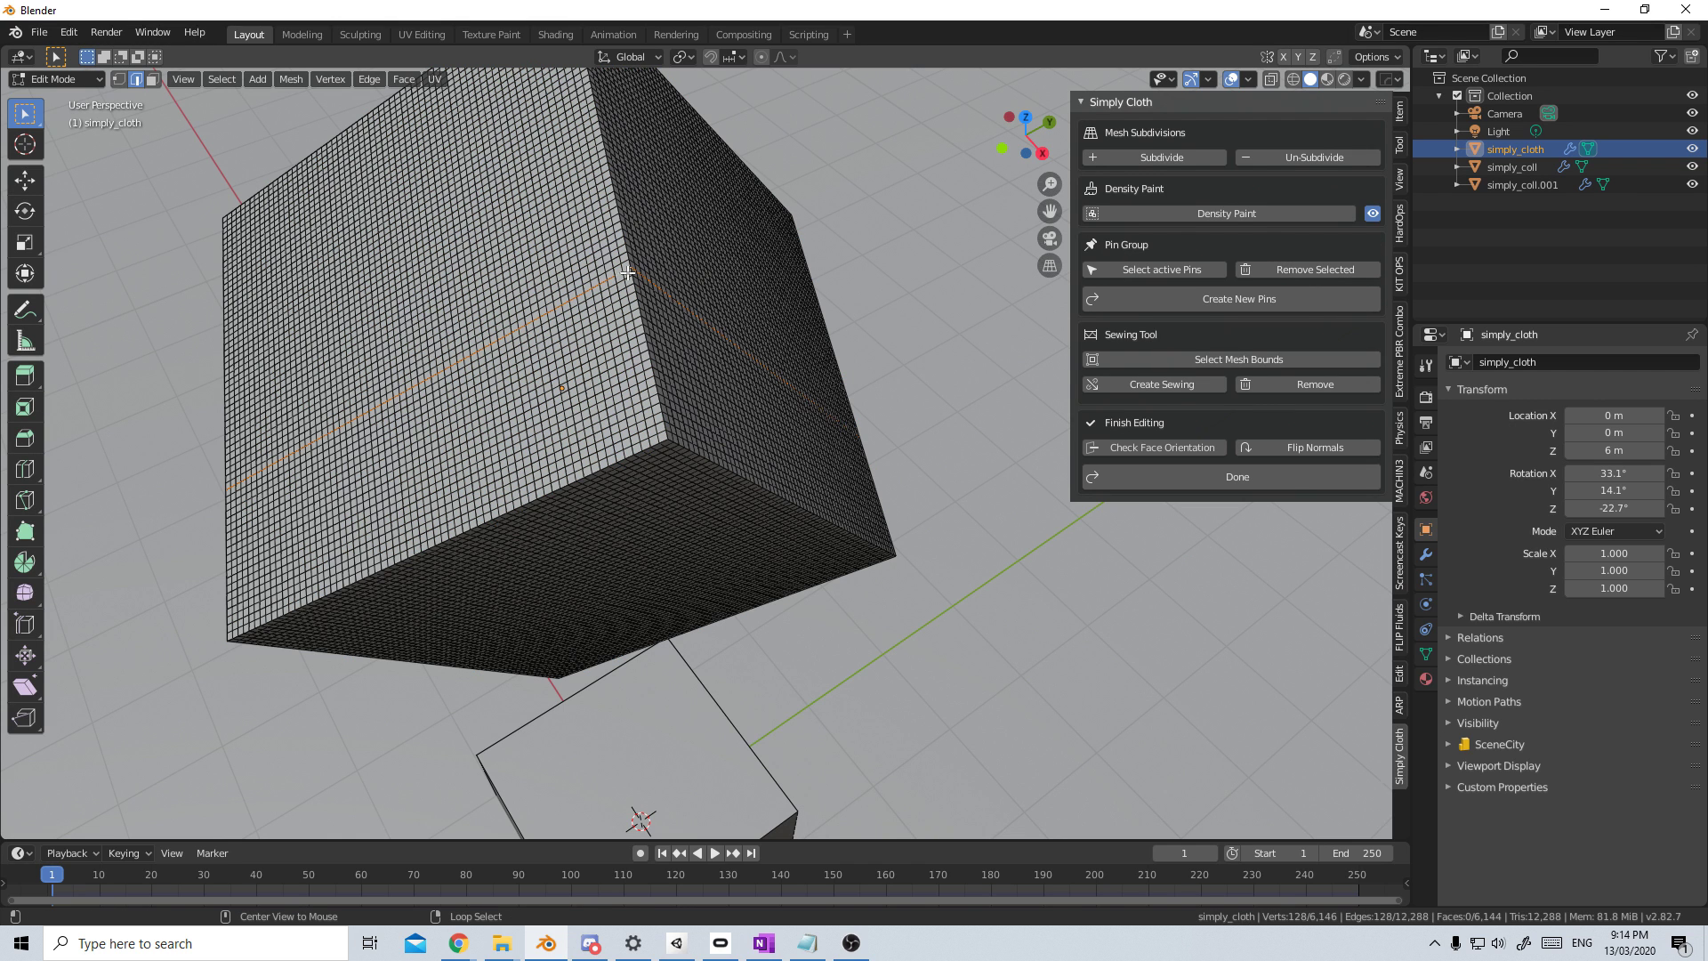
left_click(629, 273, "alt")
left_click(665, 445, "alt+shift")
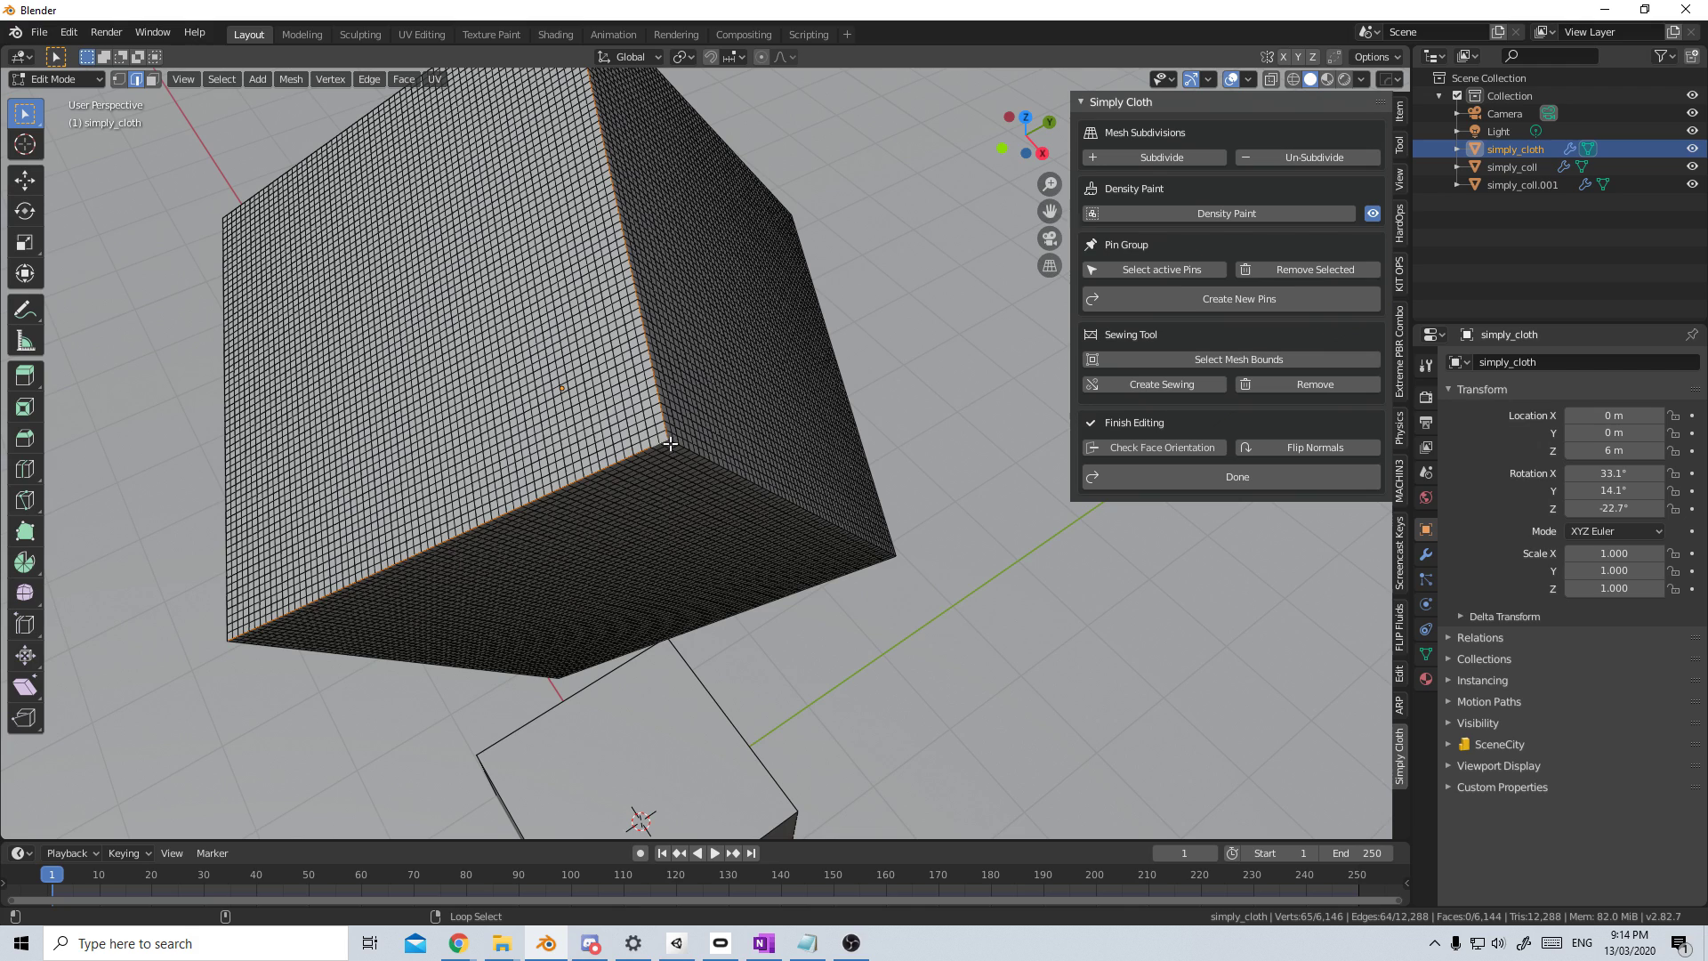
left_click(674, 444, "alt+shift")
Step: Add the remaining corner edge loops and pin the 380 selected edge vertices
left_click(800, 211, "alt+shift")
left_click(379, 93, "alt+shift")
left_click(226, 427, "alt+shift")
left_click(382, 660, "alt+shift")
middle_click_drag(383, 667, 820, 564)
left_click(849, 500, "alt+shift")
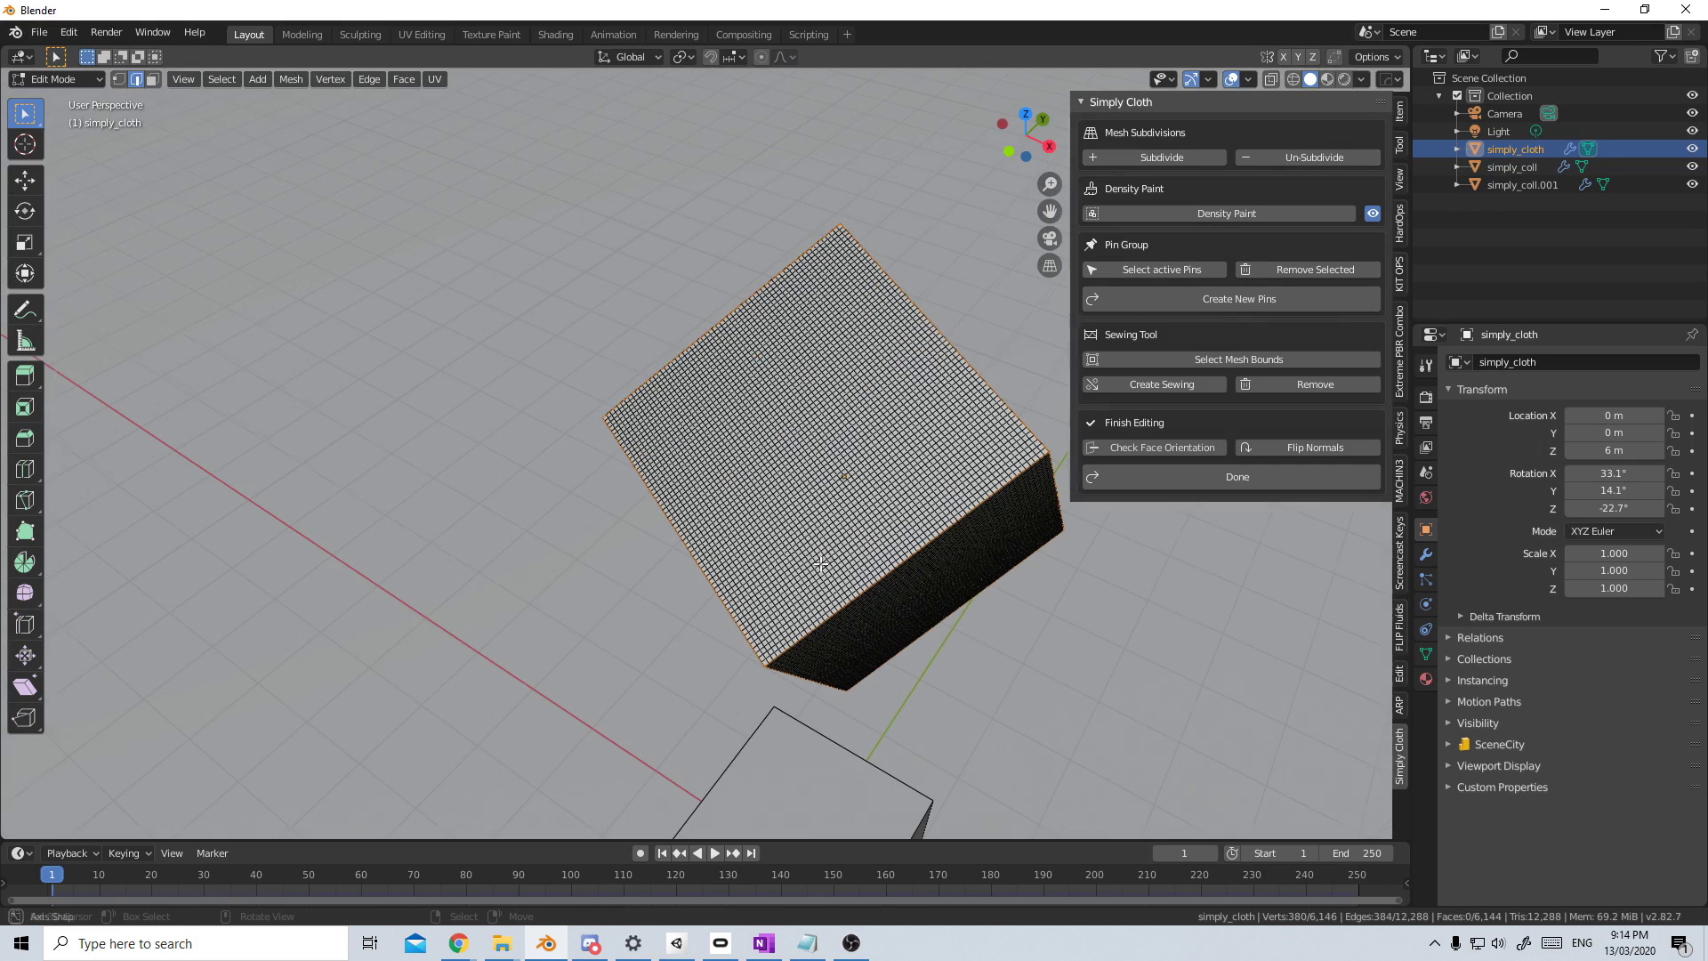
left_click(1163, 303)
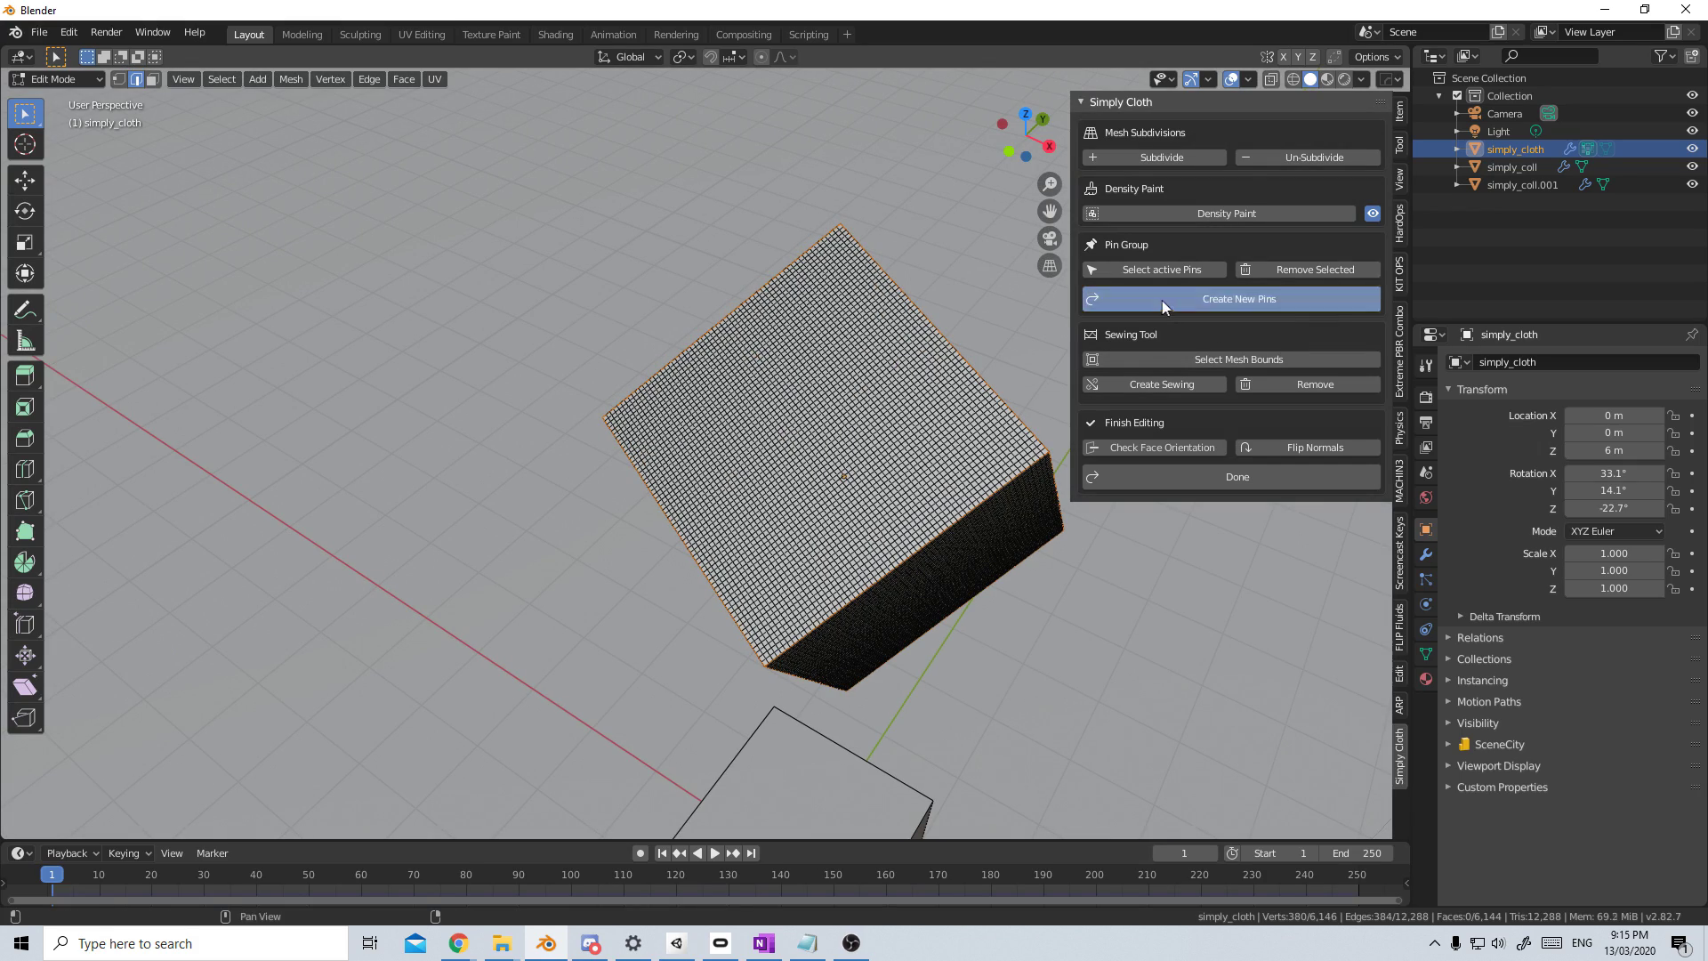
middle_click_drag(953, 534, 869, 488)
key("Tab")
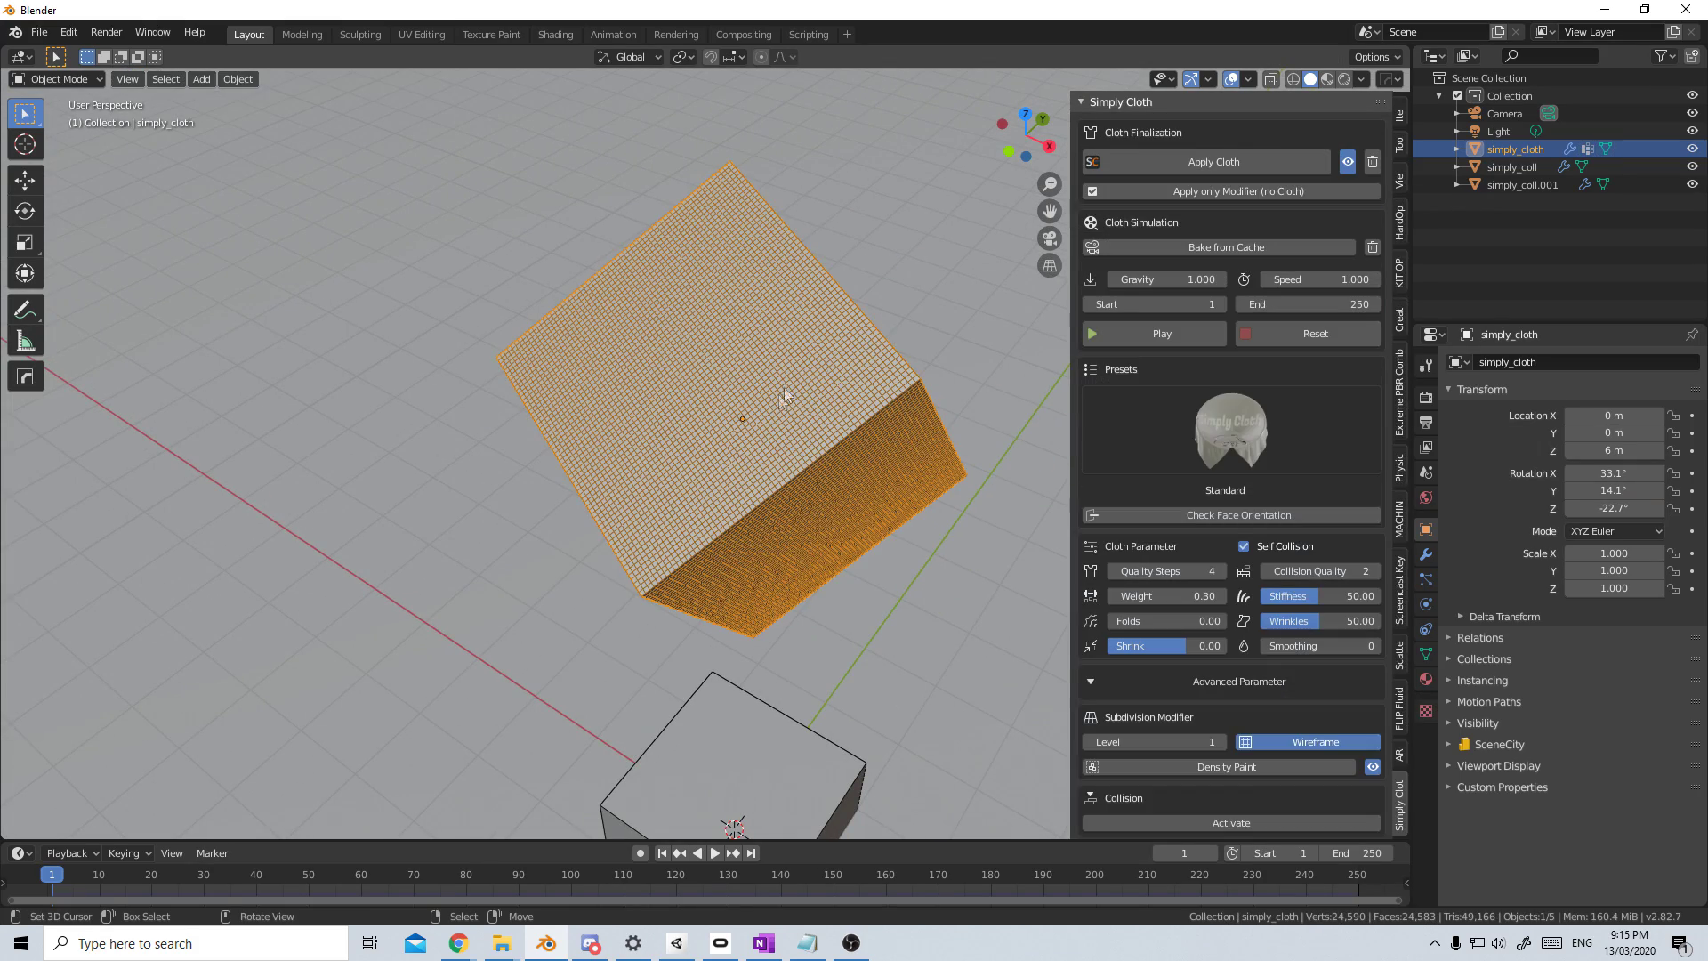
Step: Hide the wireframe overlay and apply the Pressure preset to the cloth cube
left_click(1286, 742)
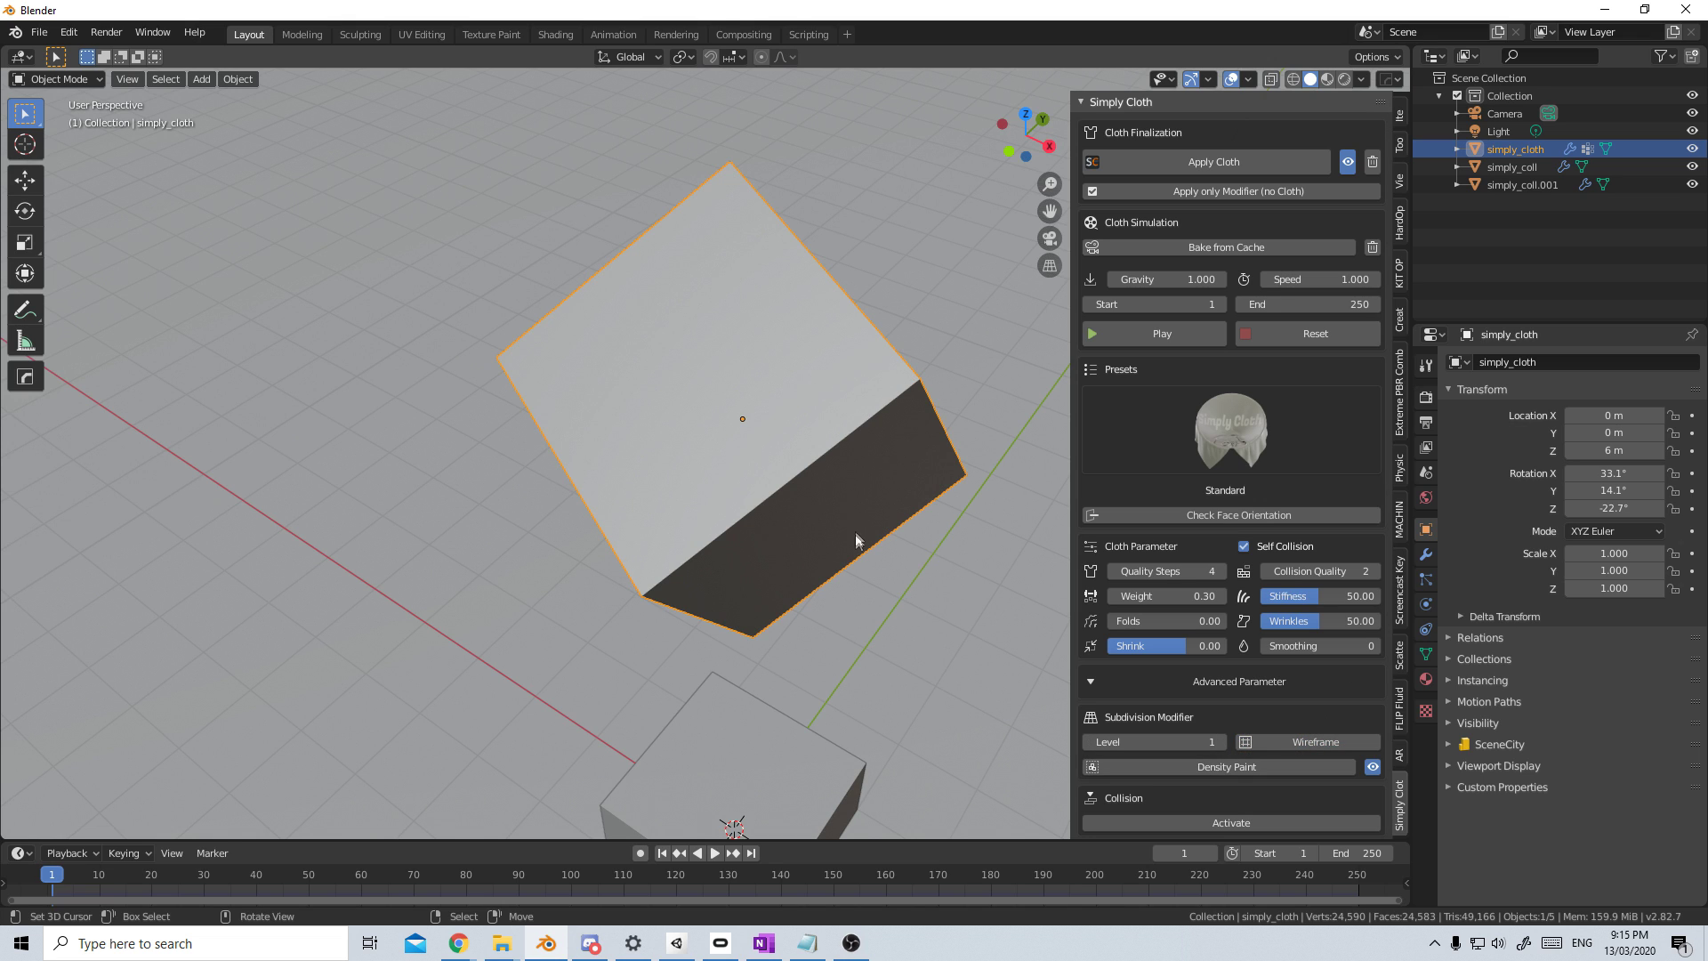
middle_click_drag(856, 534, 805, 536)
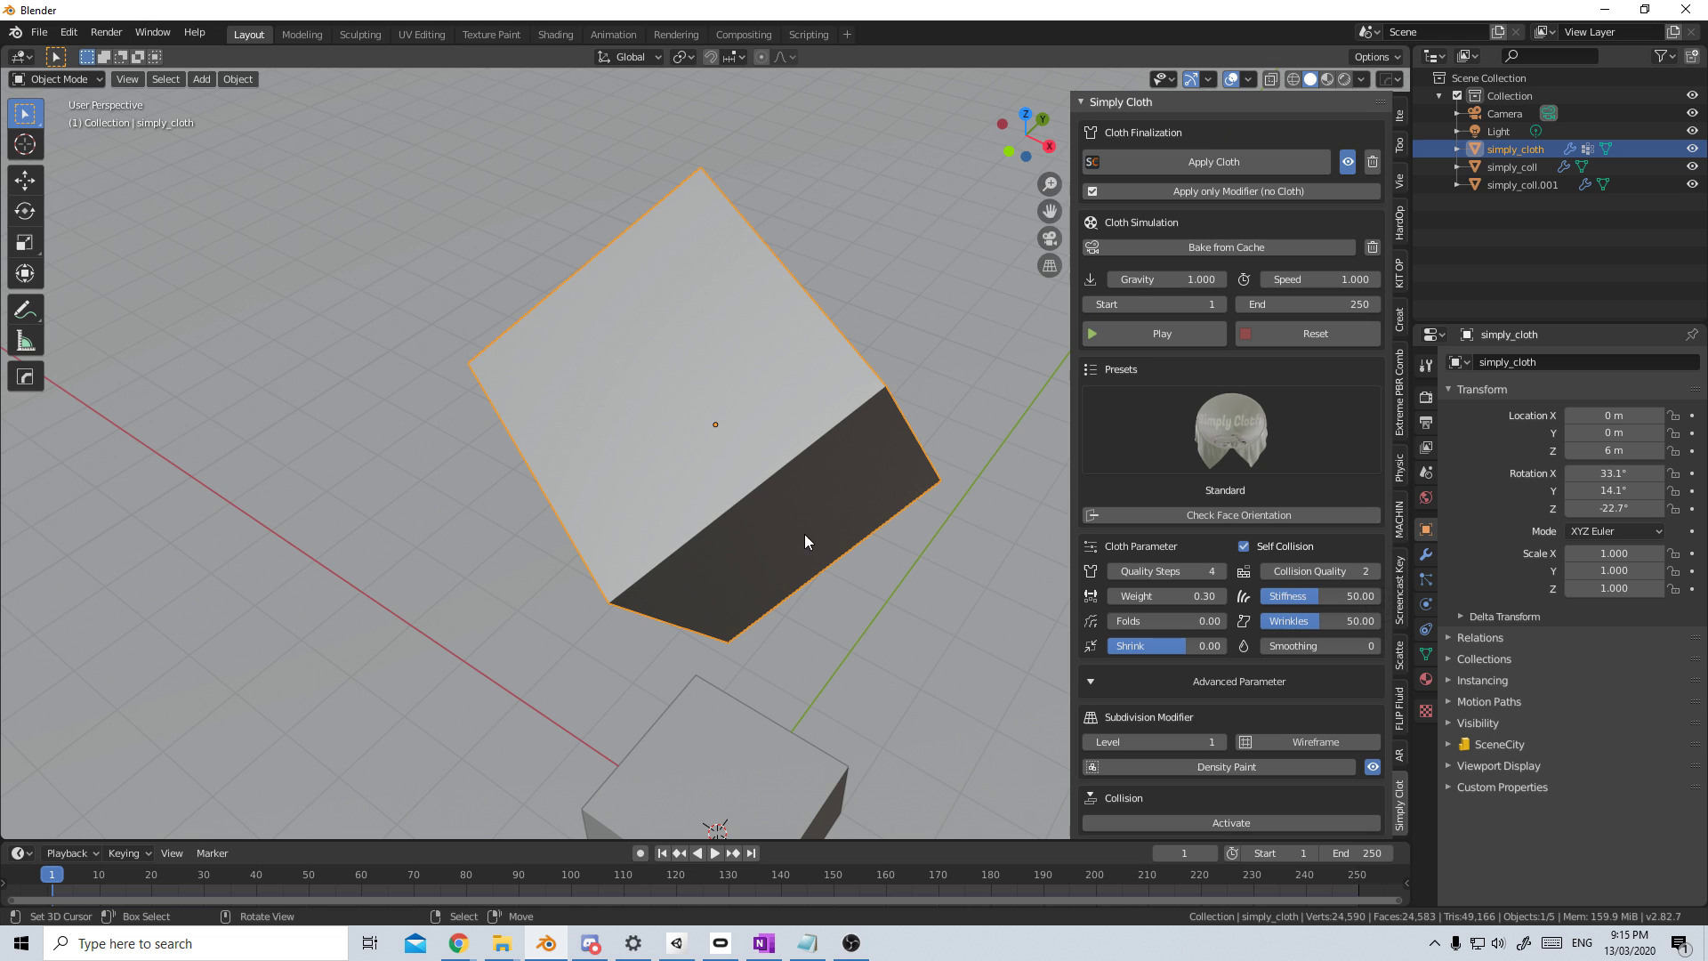
left_click(1250, 435)
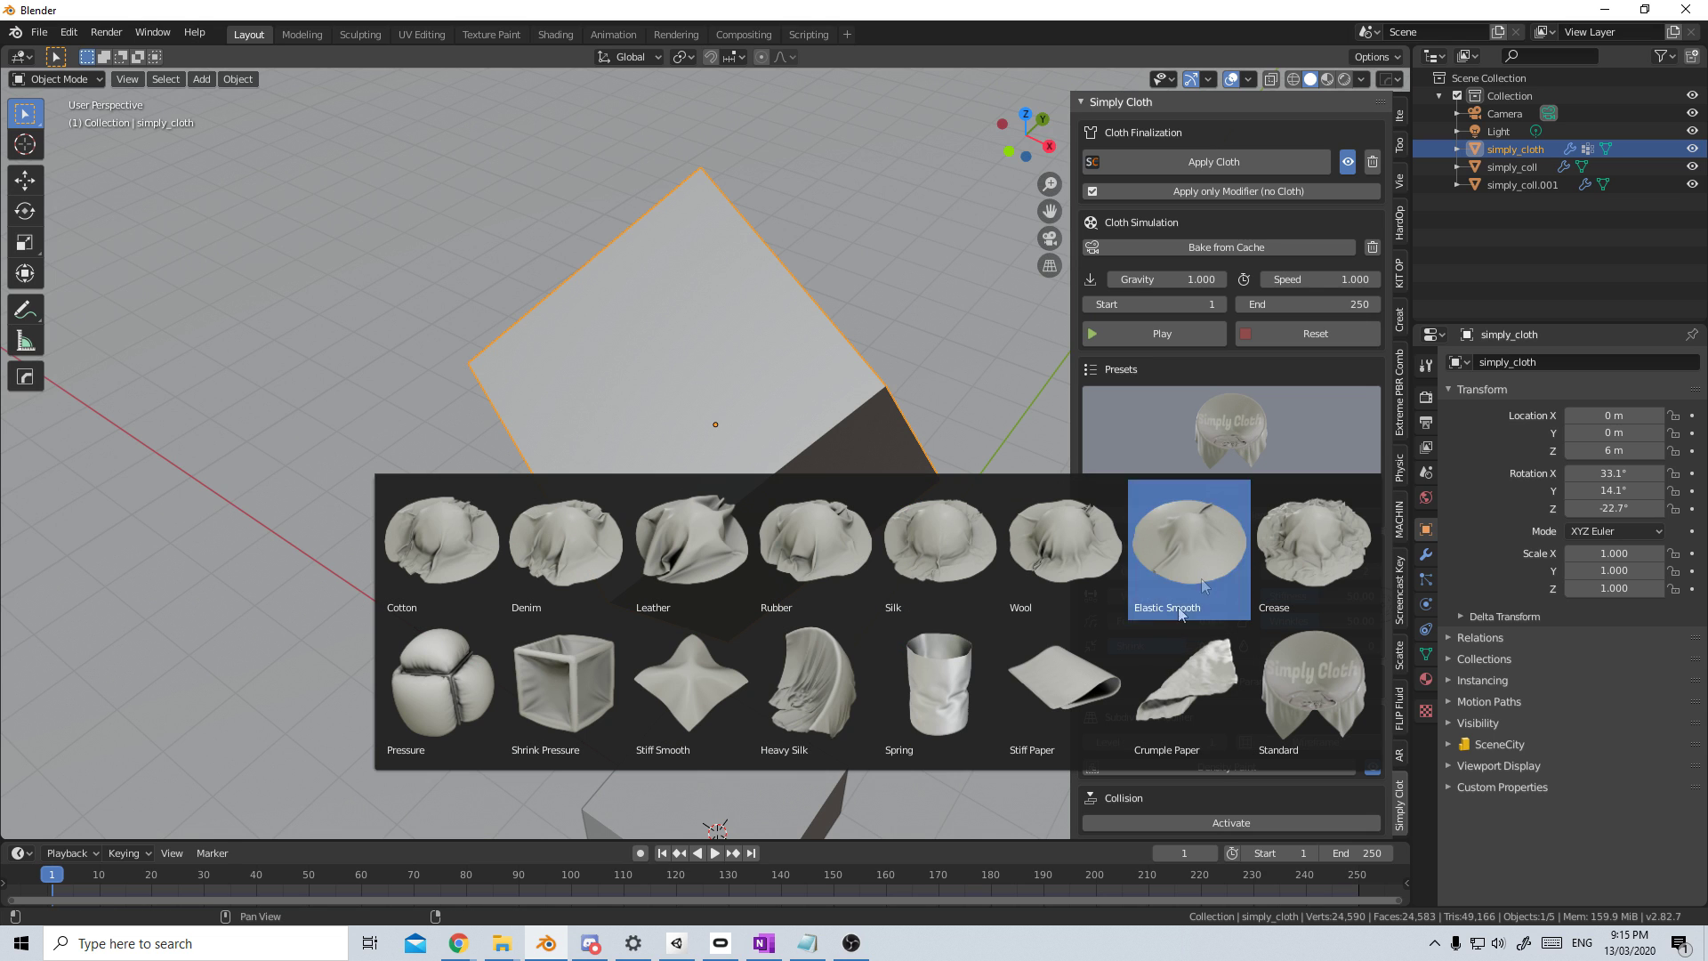
left_click(467, 729)
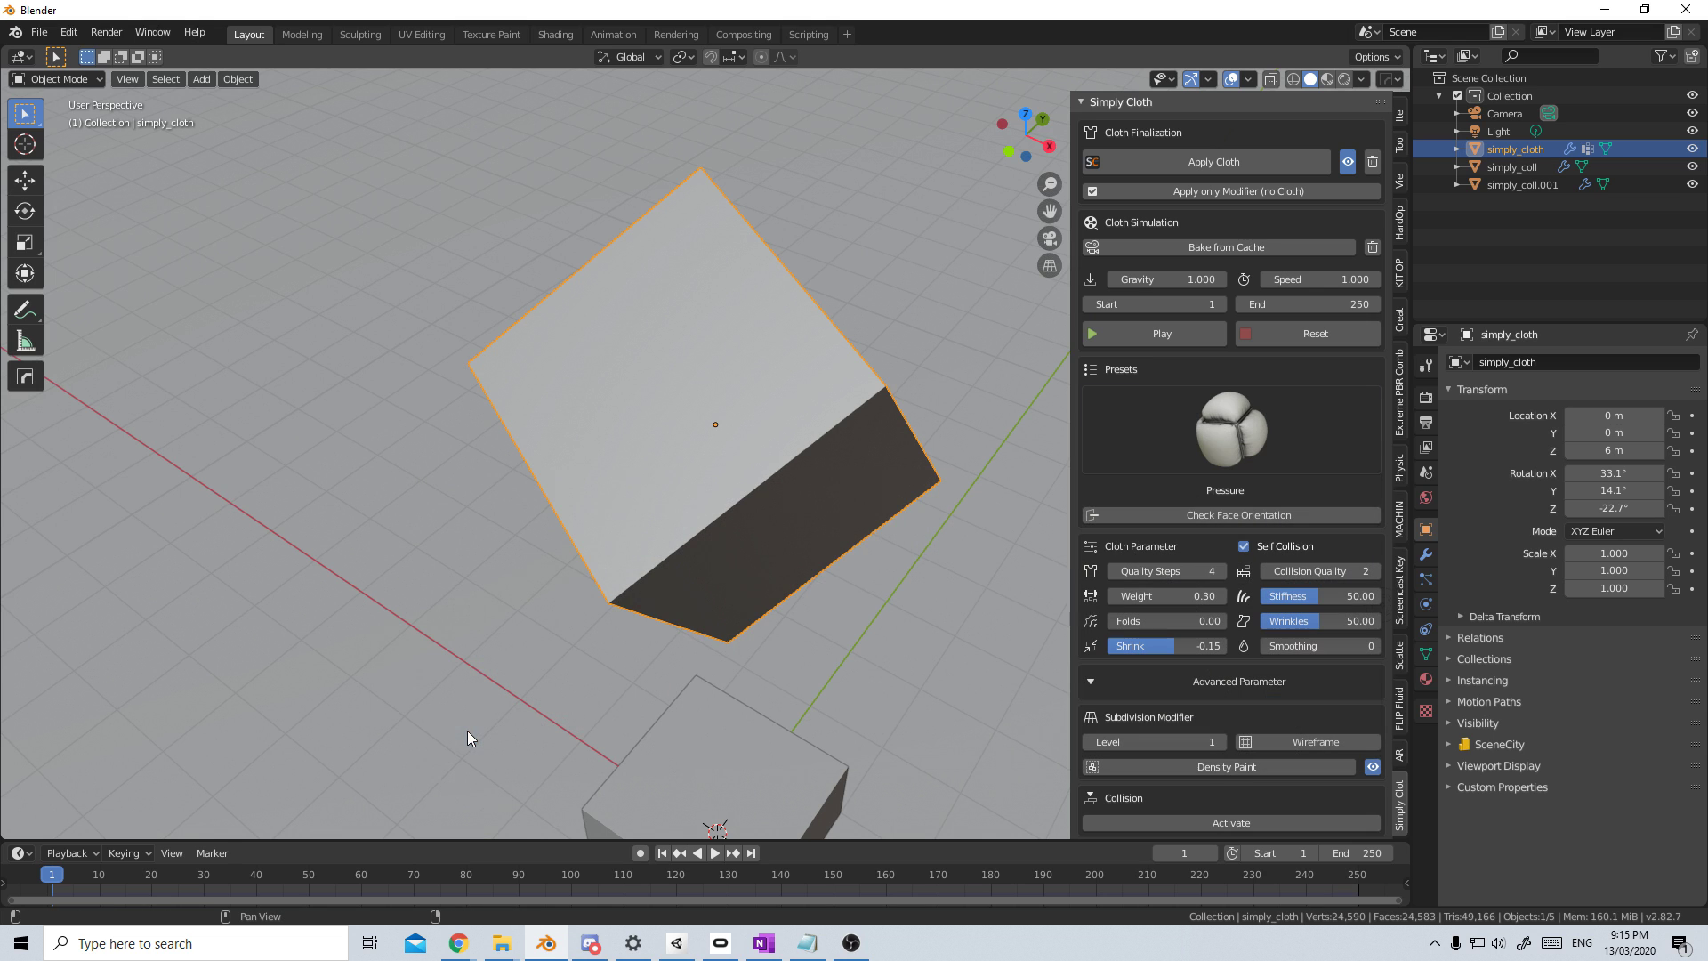
Step: Simulate the cube inflating, then rewind and replay it, pausing at frame 30
left_click(1155, 336)
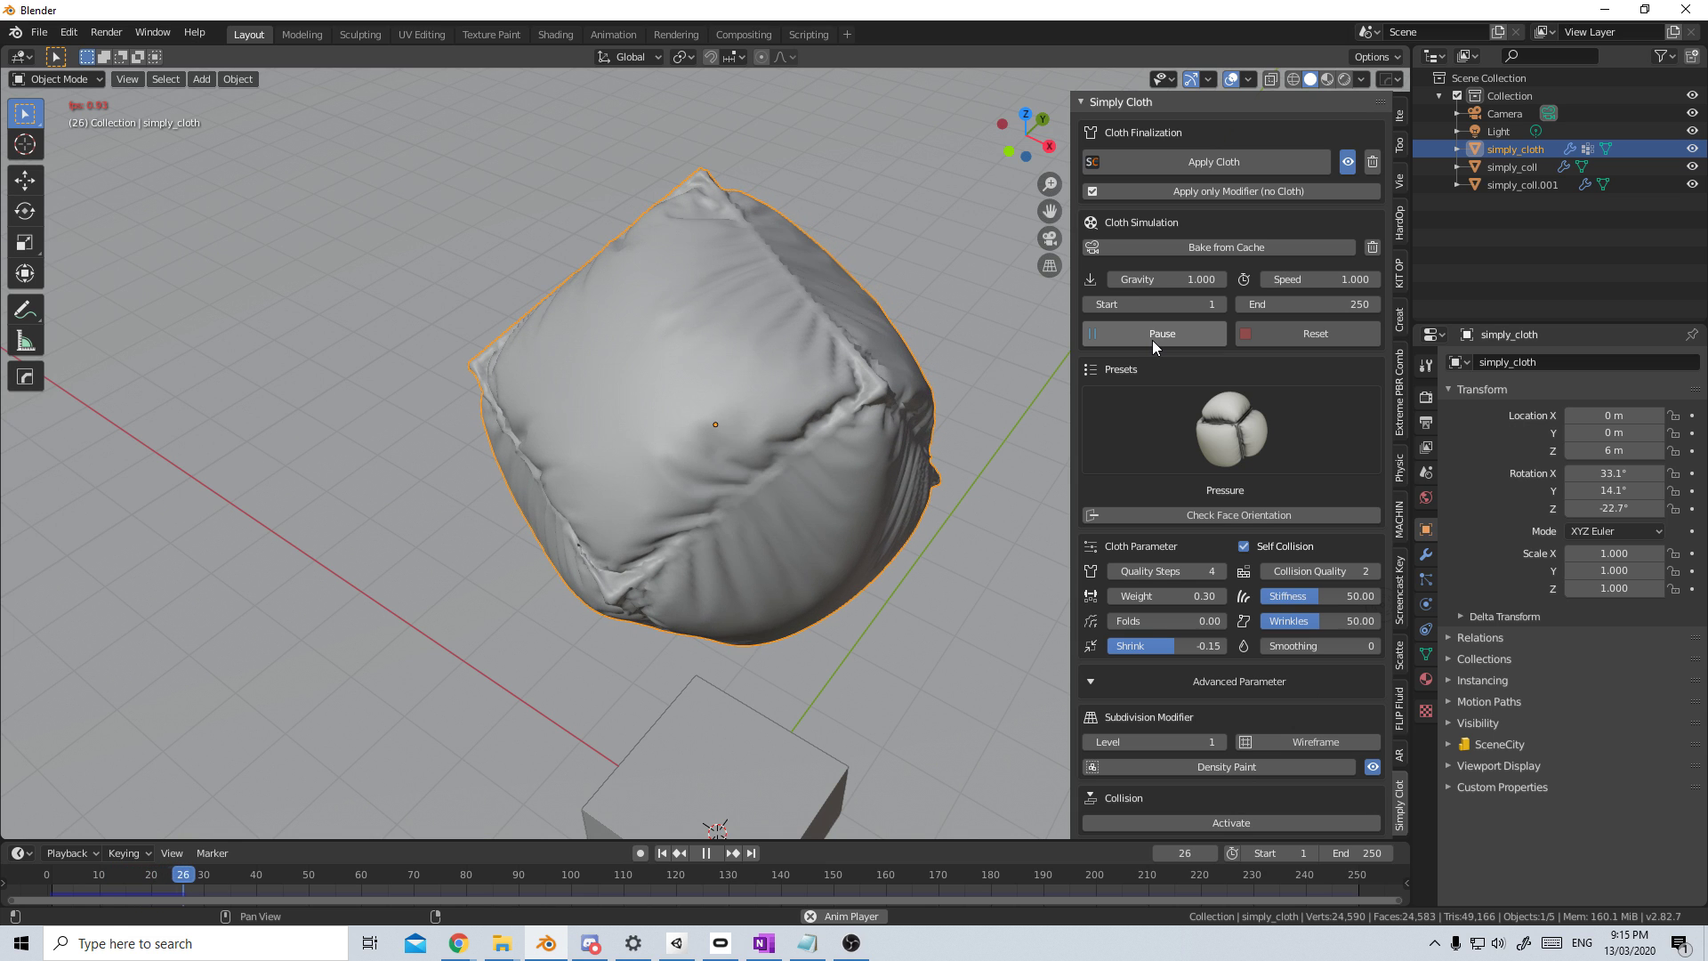
left_click(705, 856)
middle_click_drag(756, 622, 789, 514)
middle_click_drag(770, 802, 708, 827)
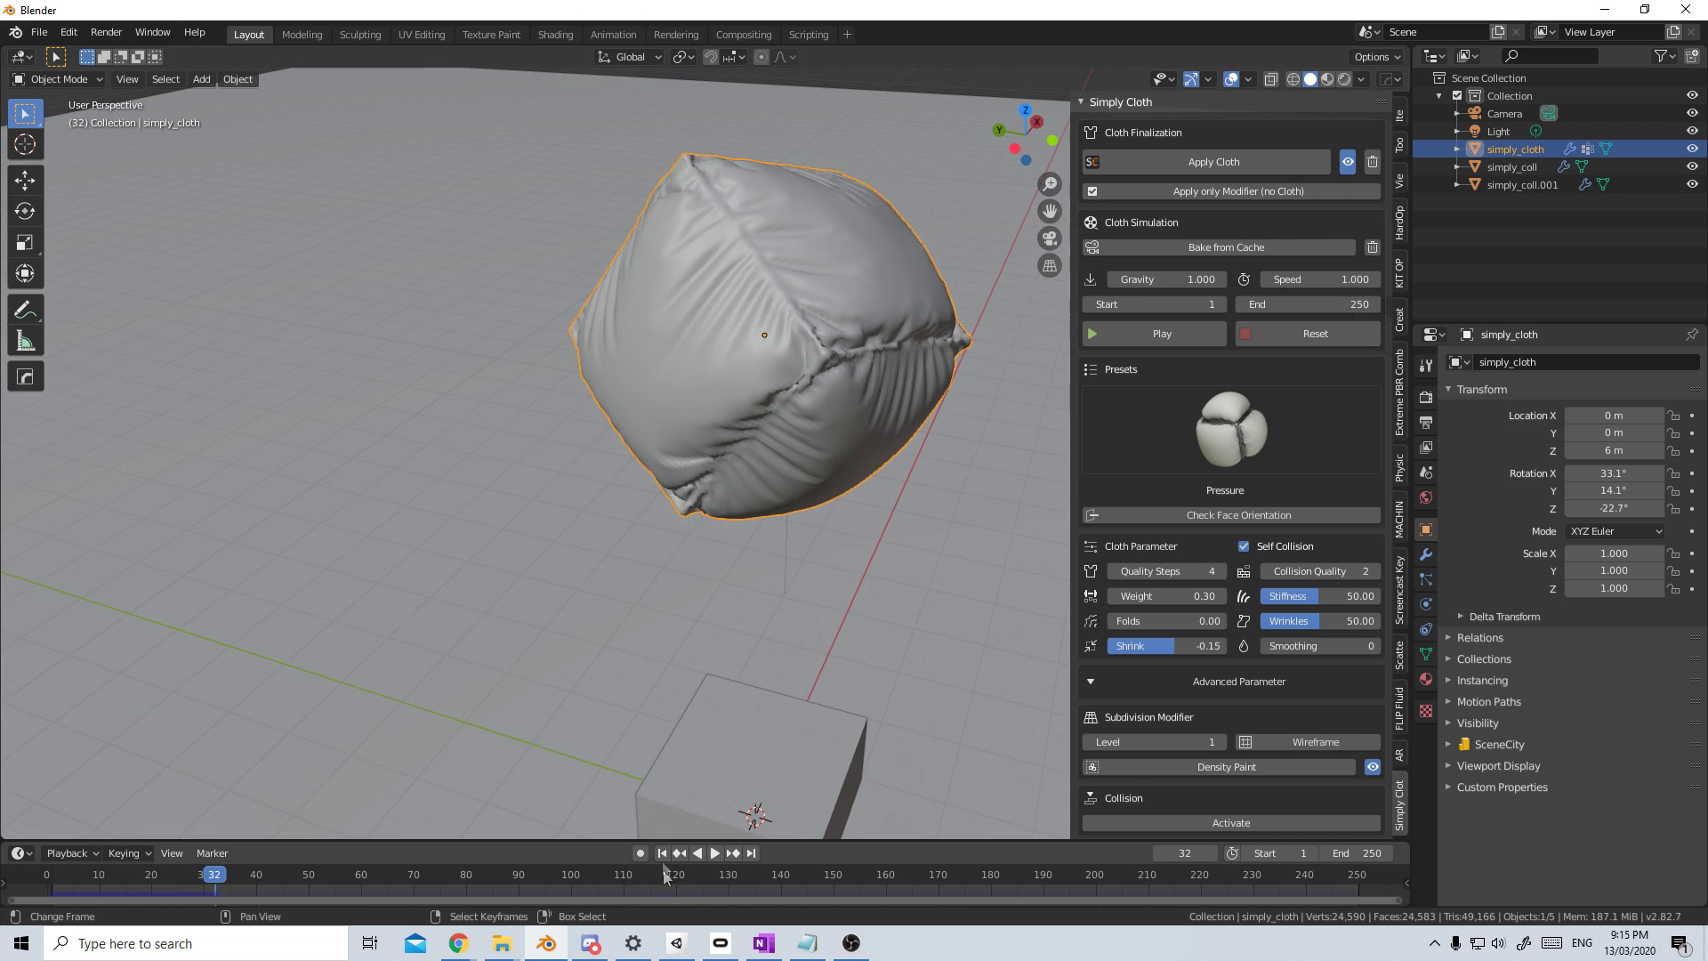
key("shift+Left")
left_click(715, 856)
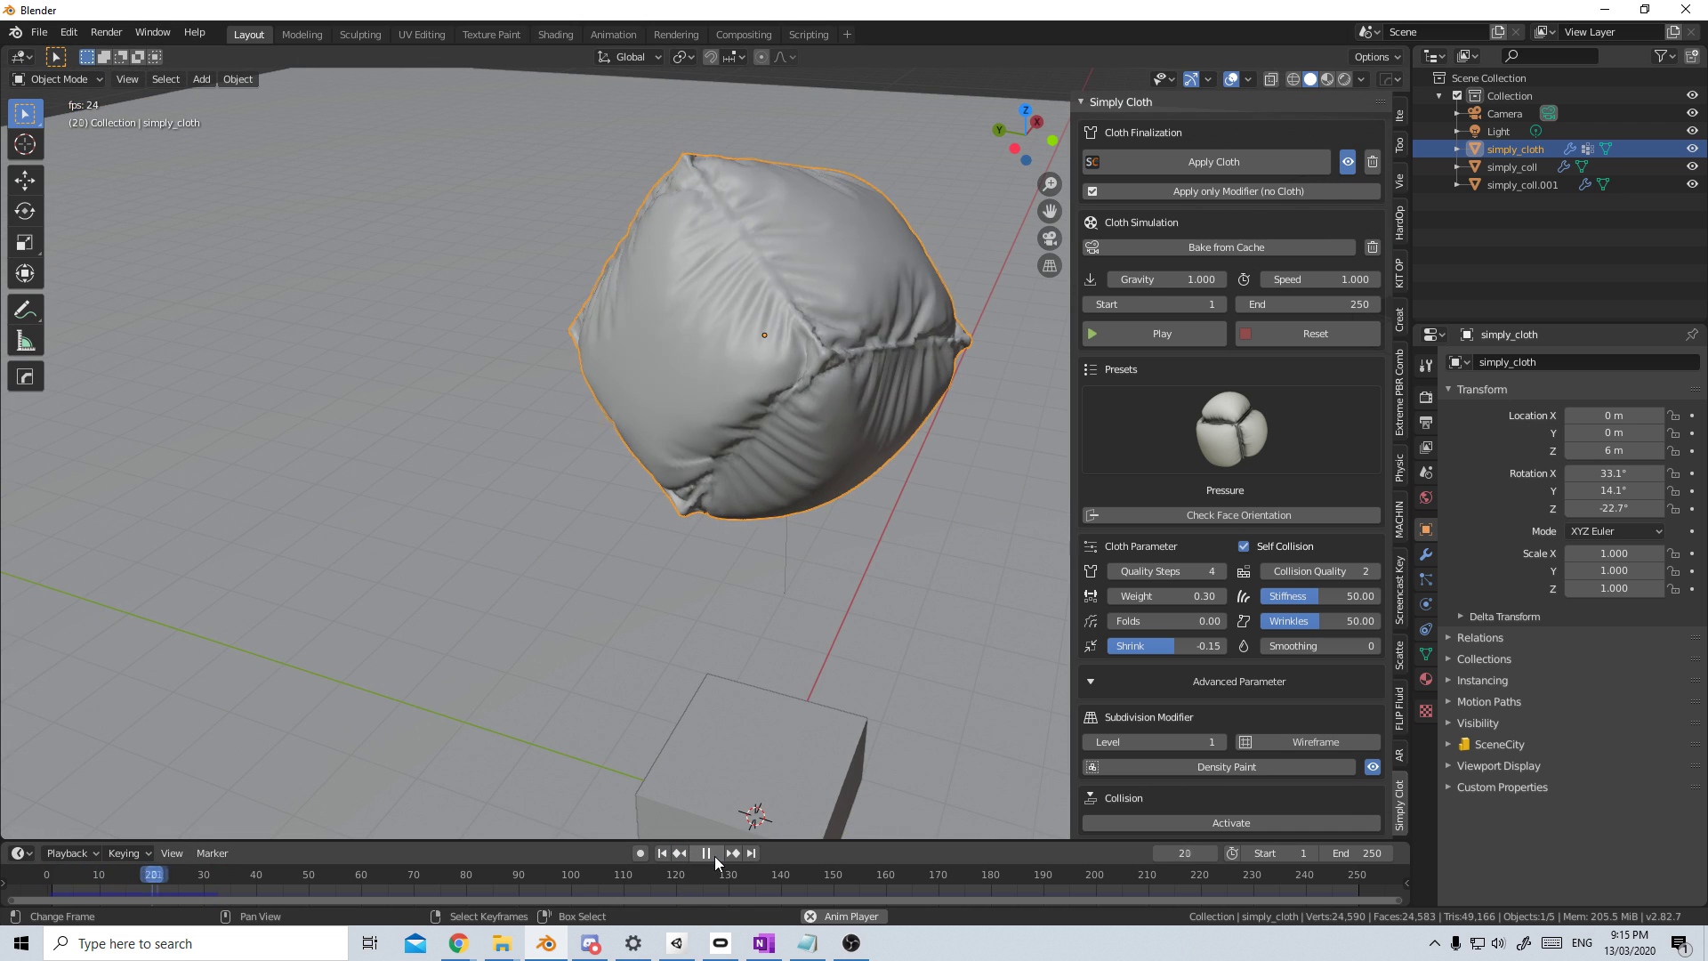
left_click(714, 856)
middle_click_drag(757, 641, 662, 594)
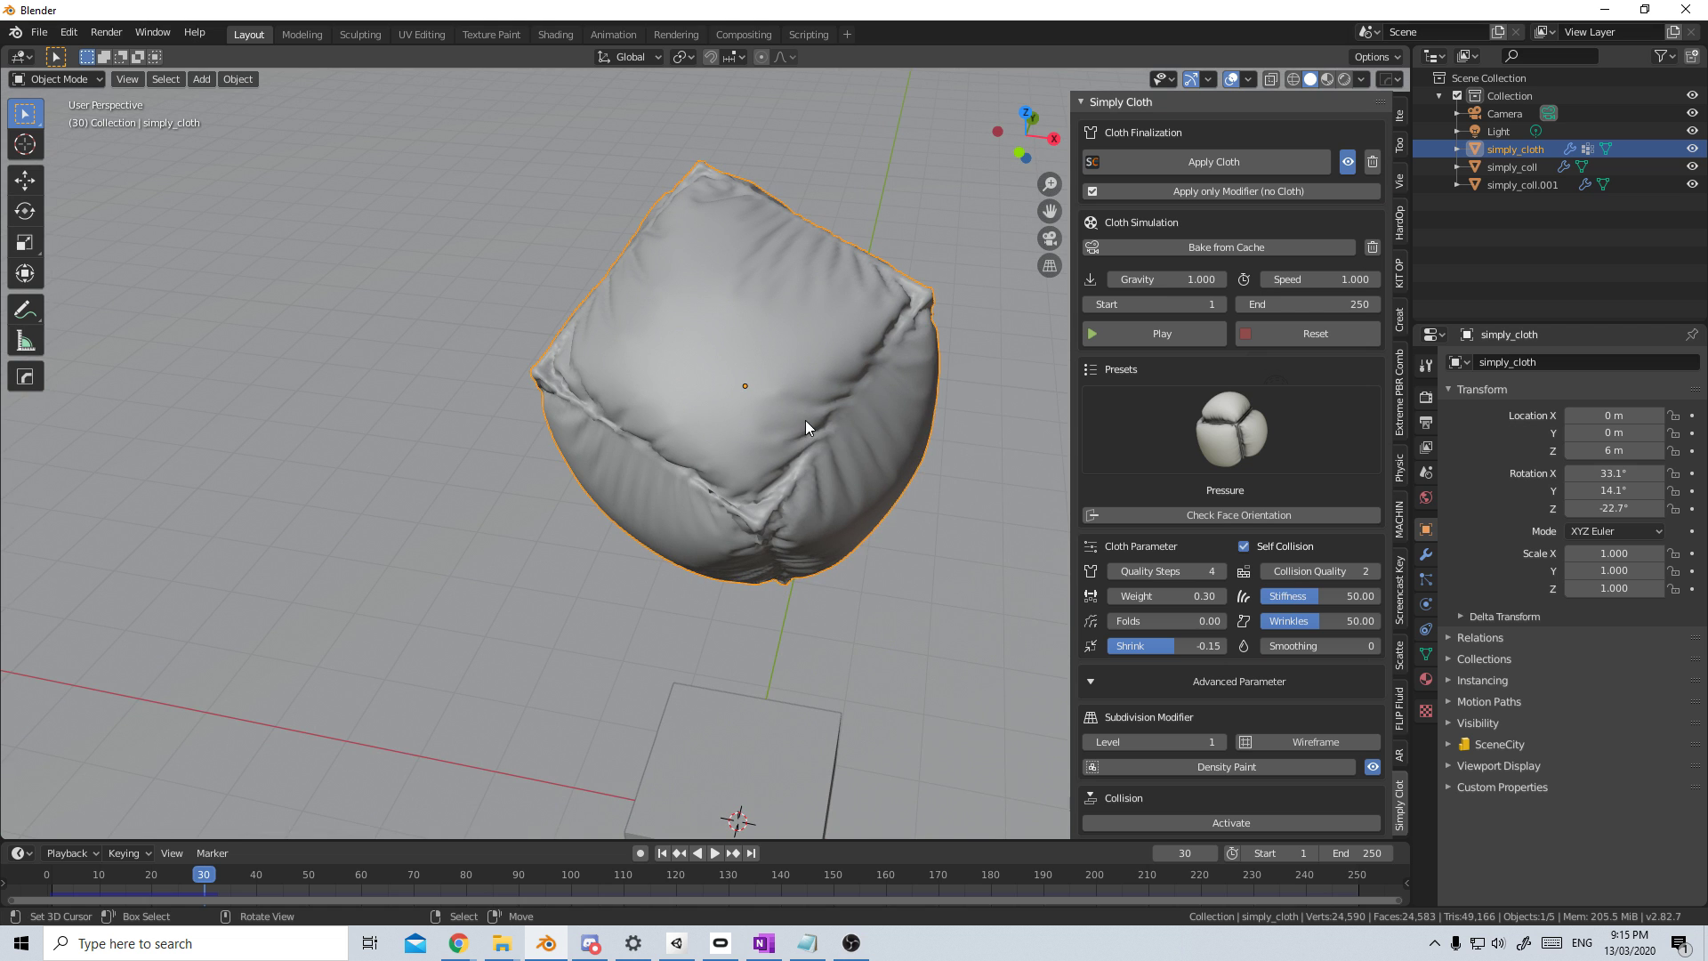
Step: Apply Shade Smooth to the inflated cloth via F3 search
key("F3")
type("Shade Smooth")
left_click(964, 452)
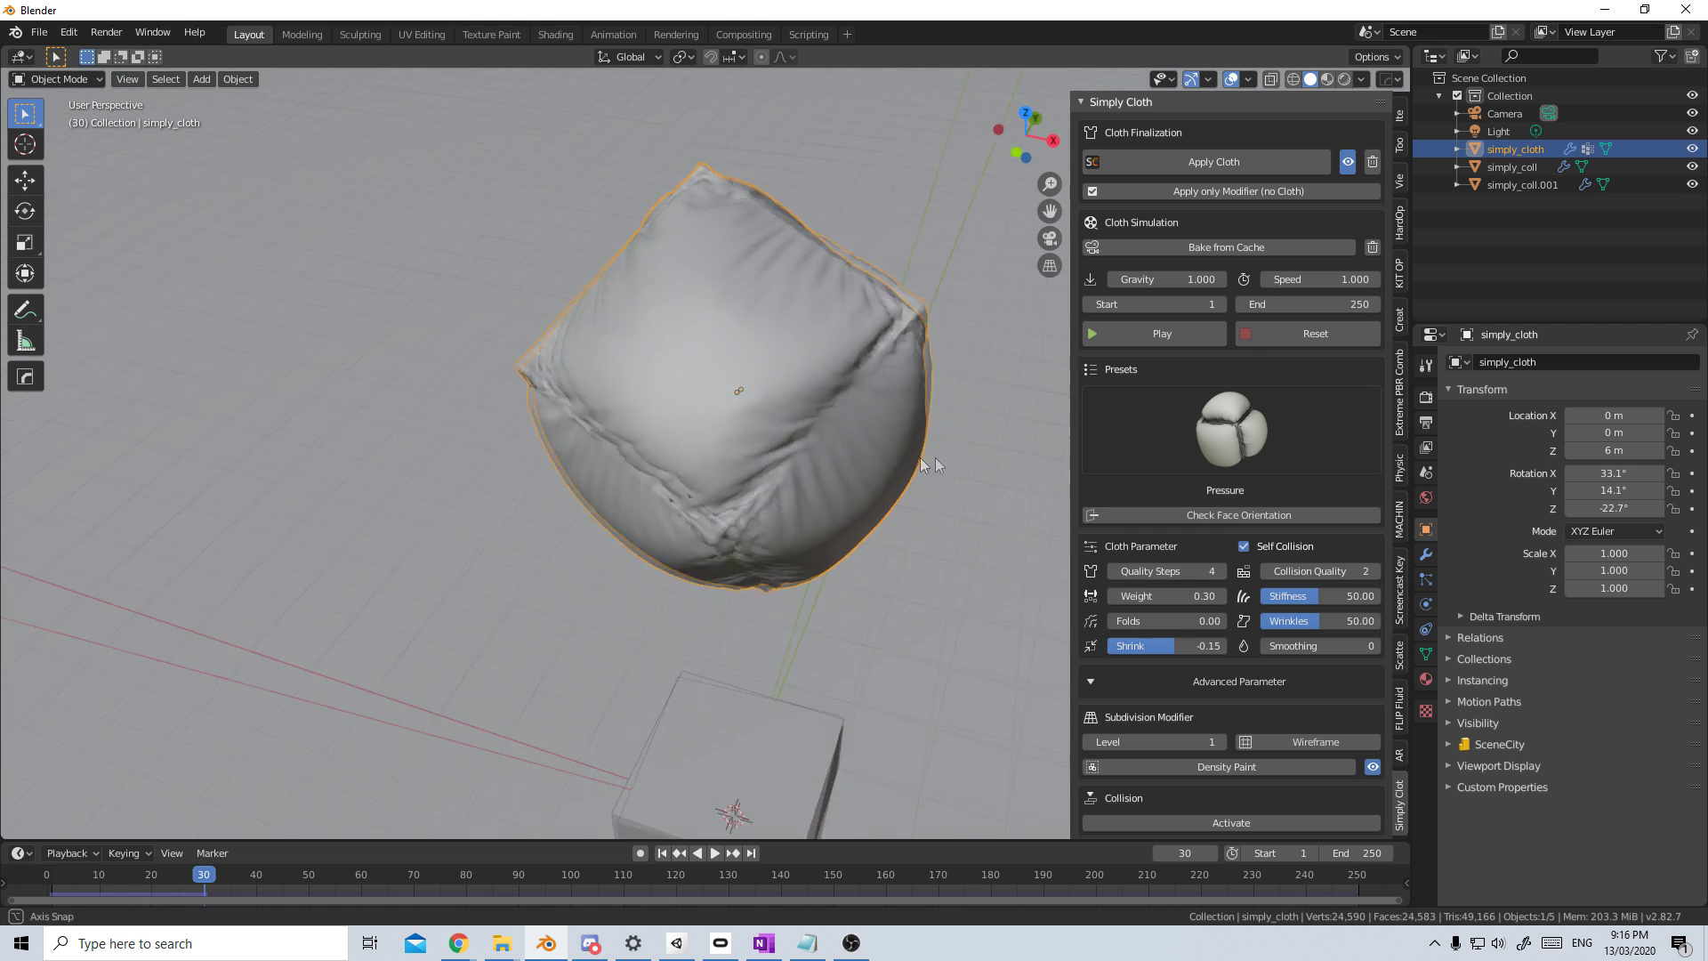
middle_click_drag(936, 457, 1019, 506)
middle_click_drag(761, 114, 722, 249)
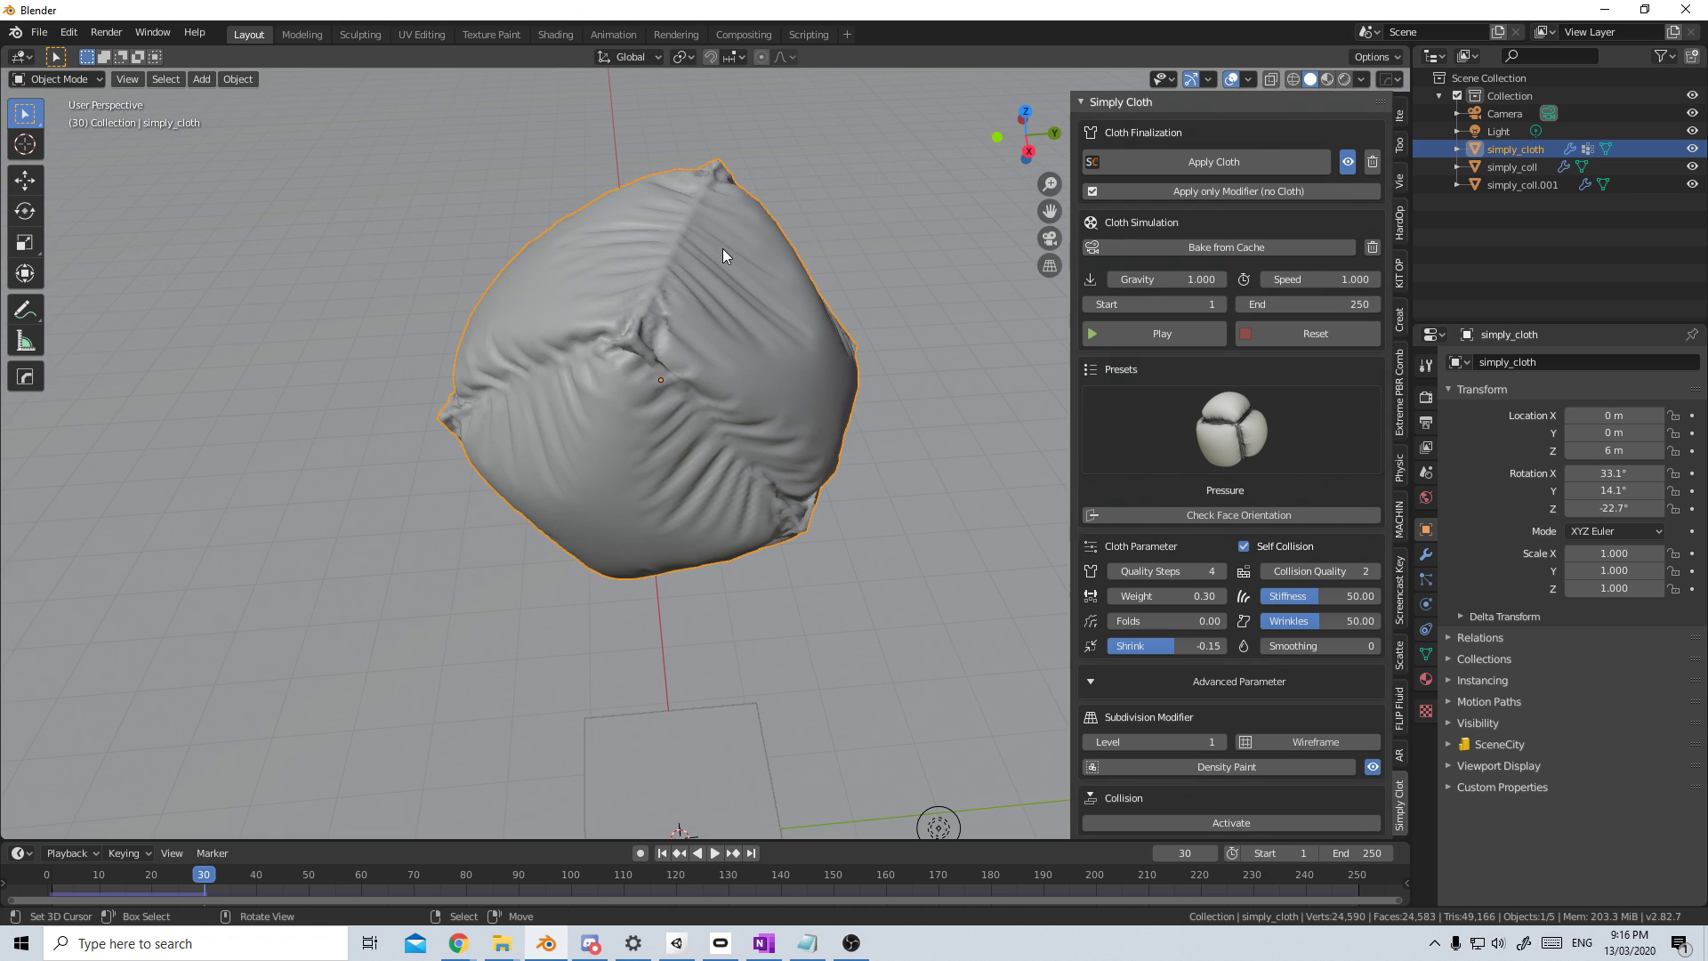
Step: Grow the edge selection by one ring and turn it into new pins
key("Tab")
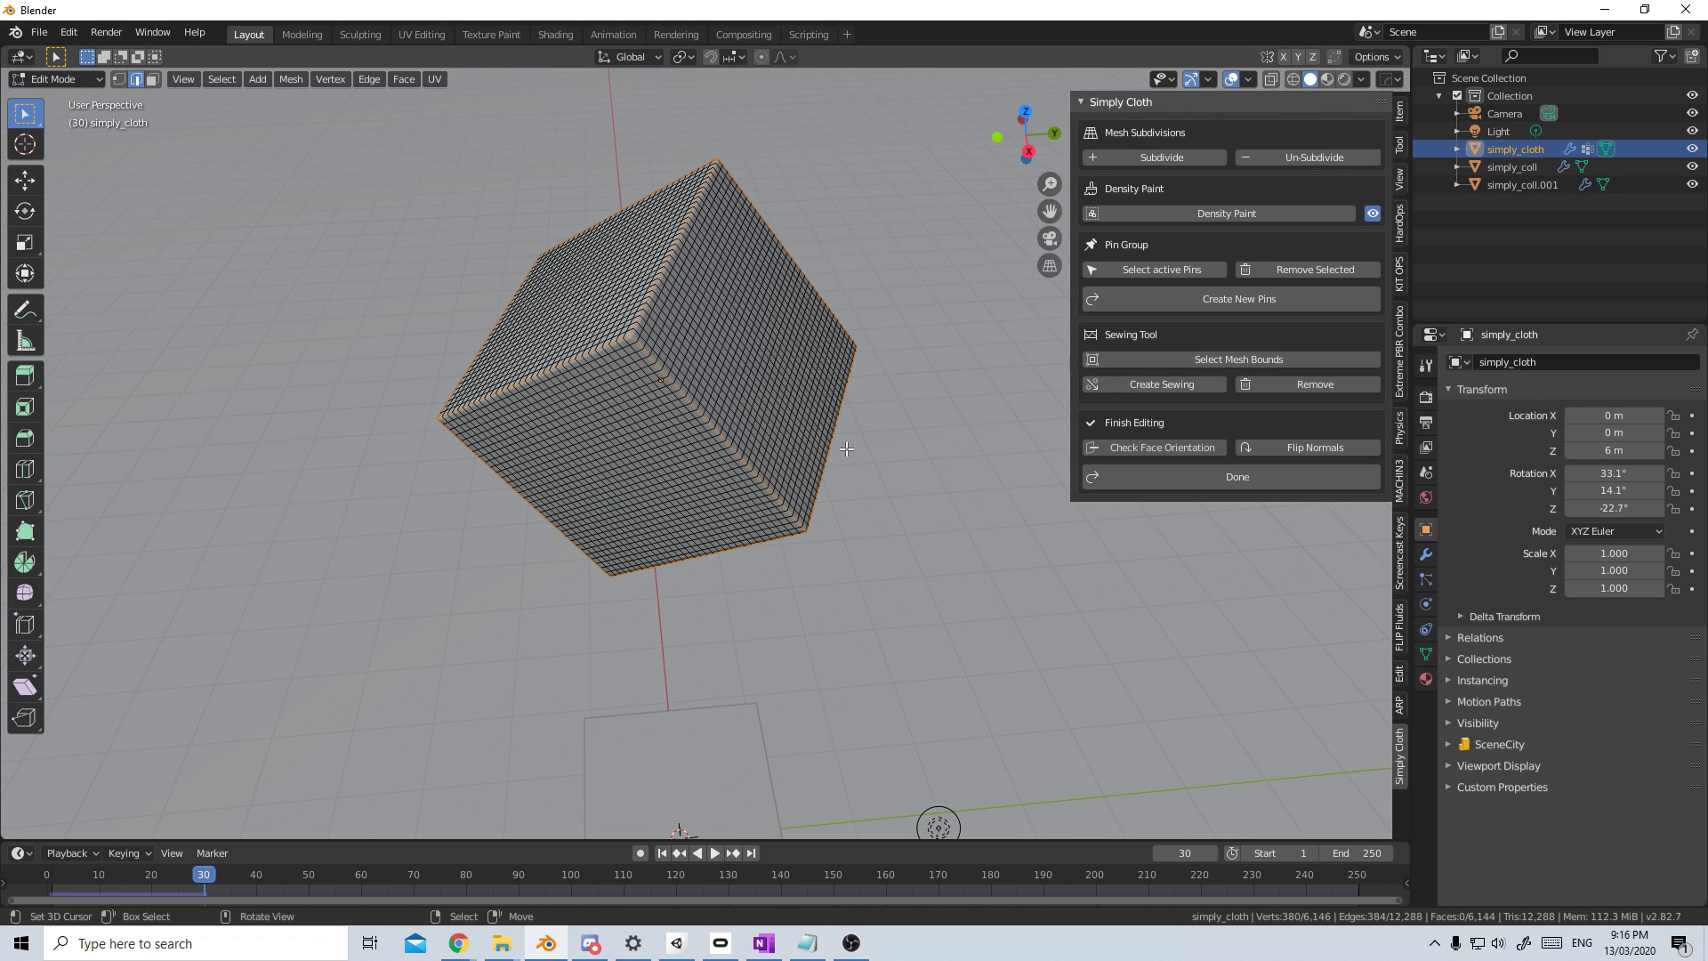
key("ctrl+KP_Add")
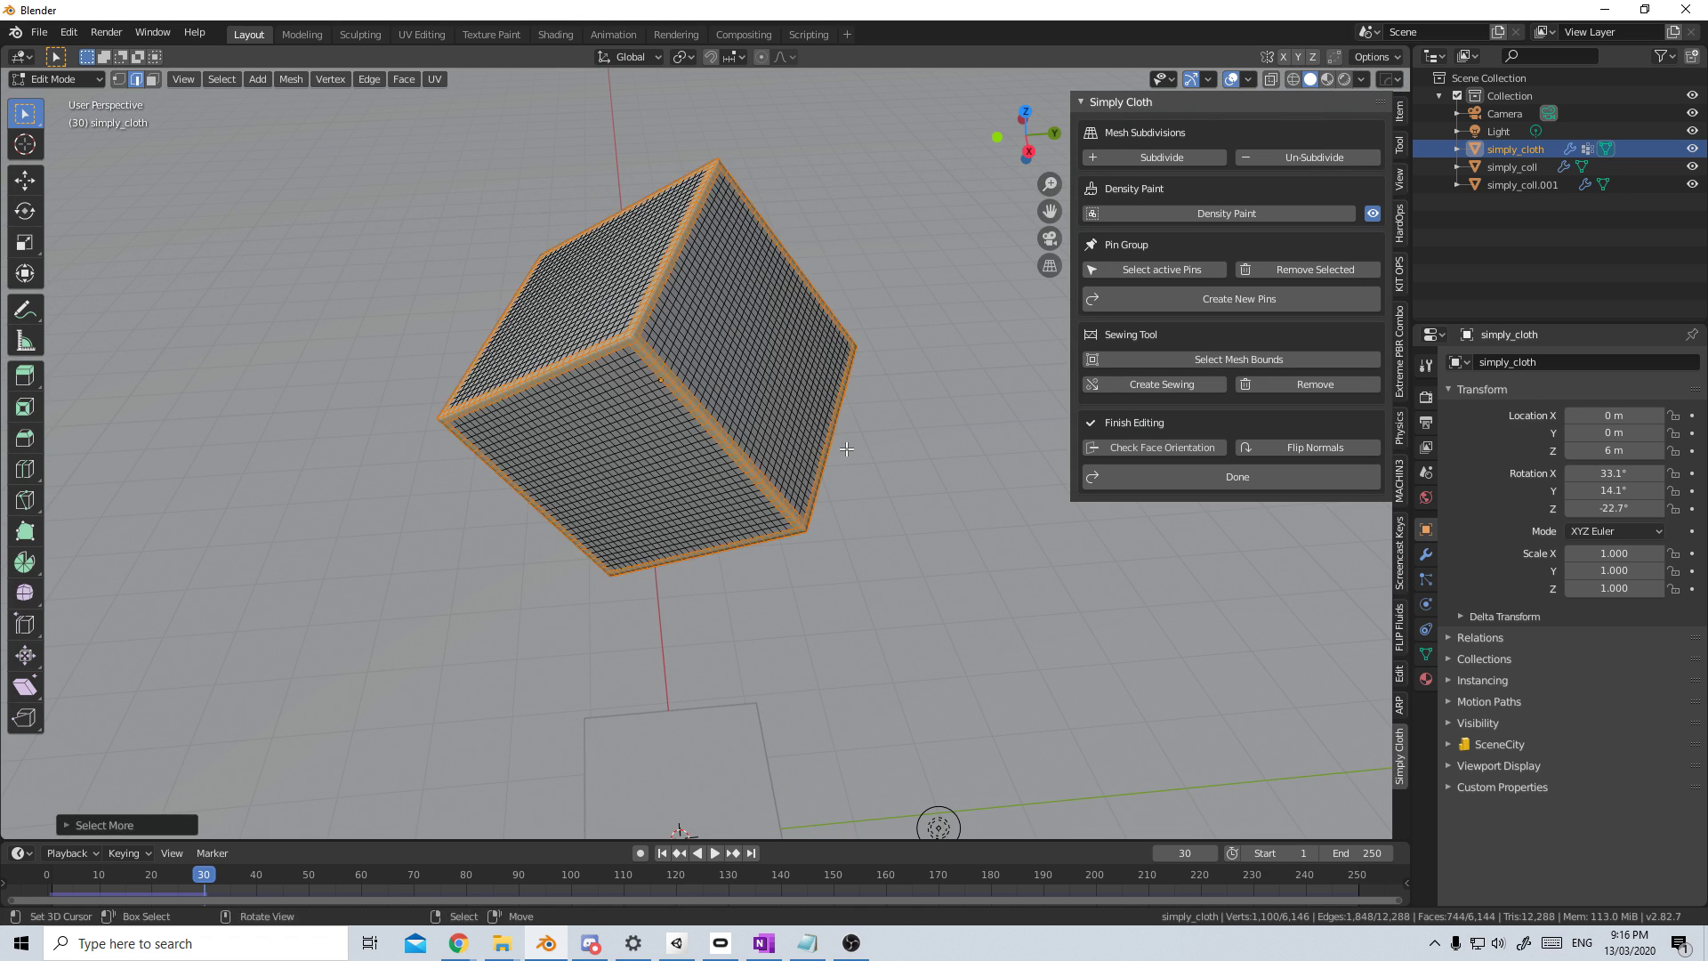
left_click(1259, 297)
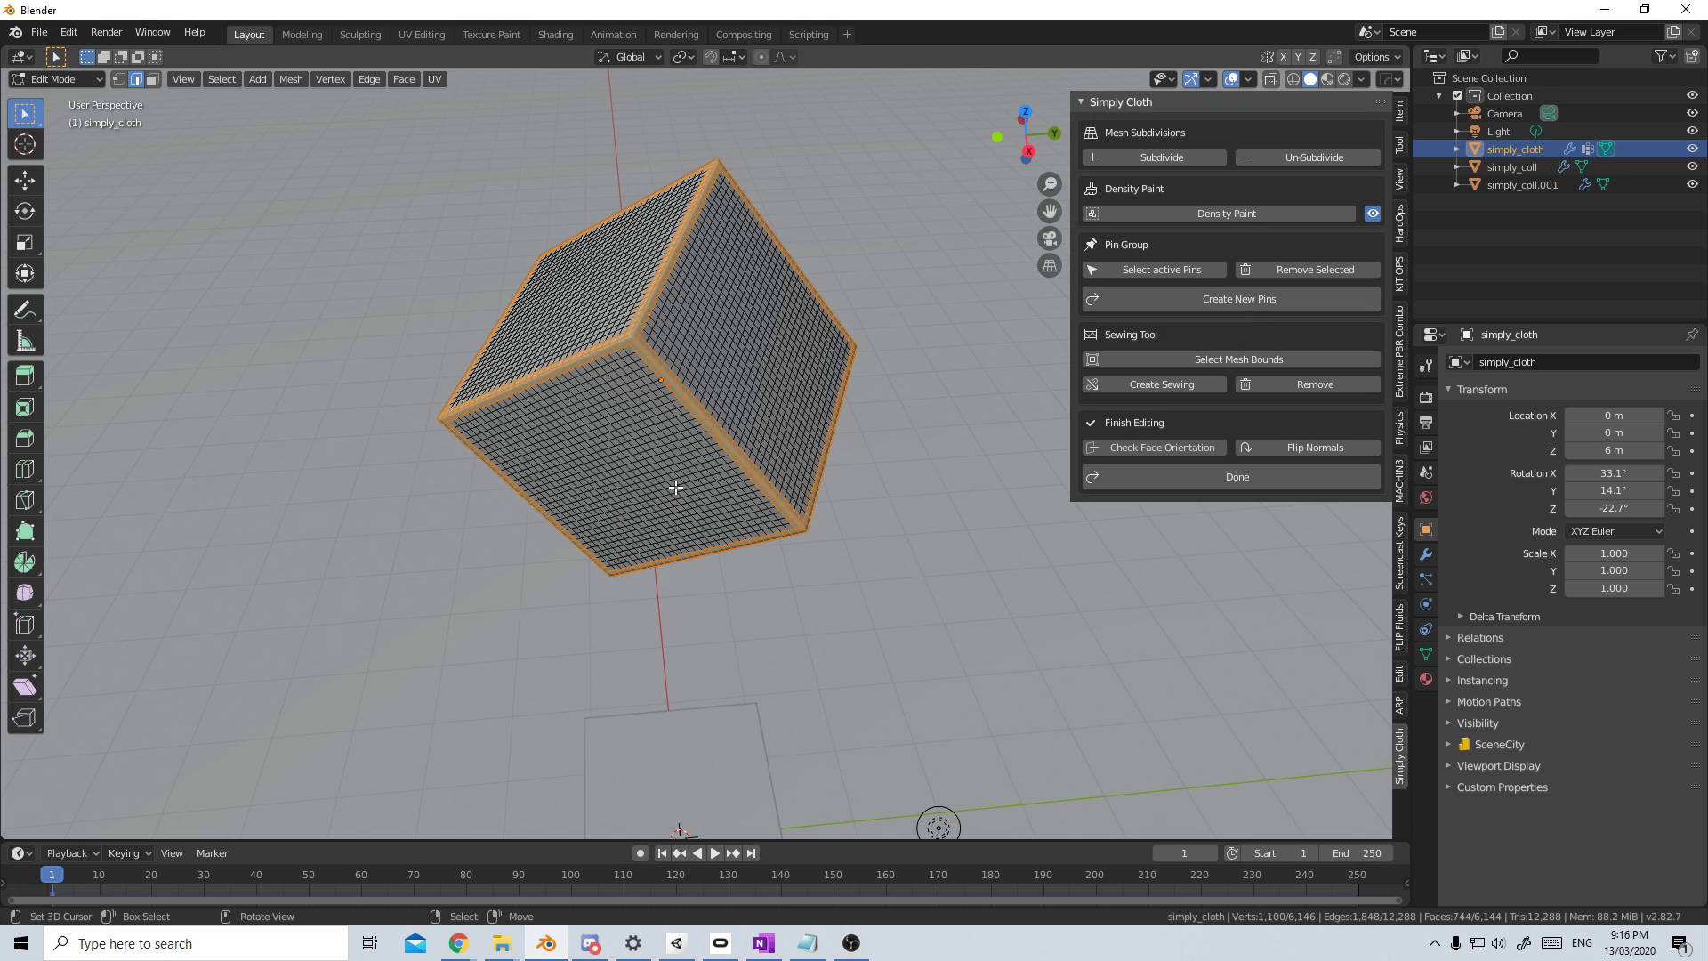
key("Tab")
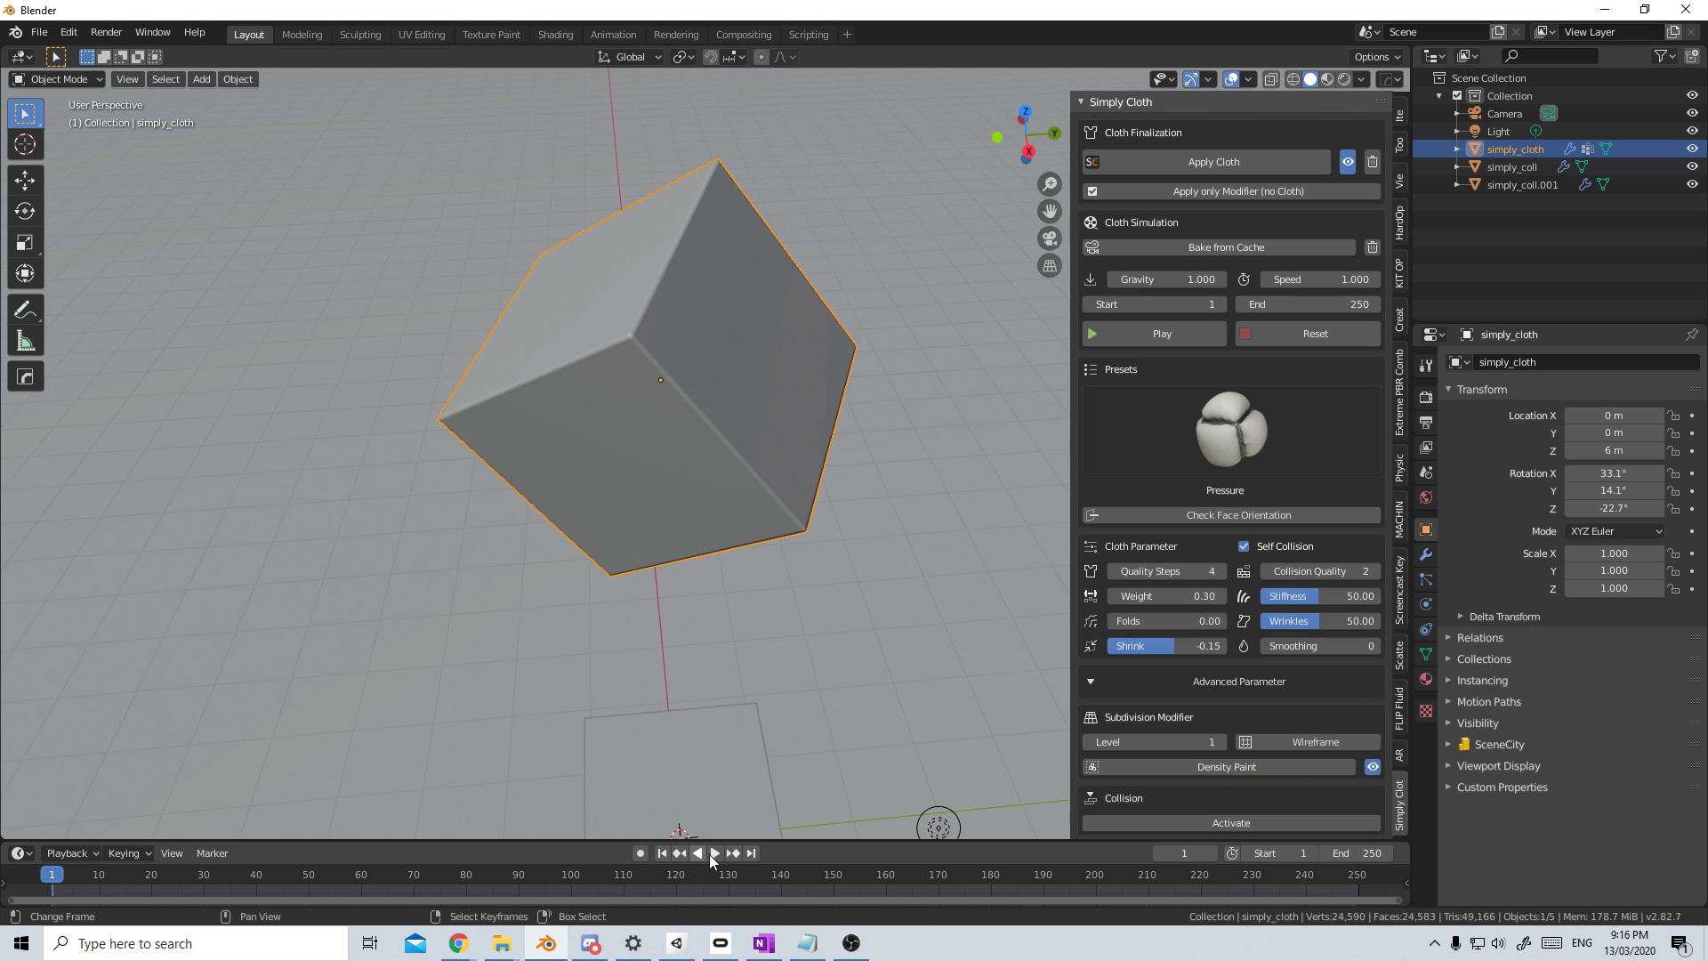
Step: Rerun the inflation with pinned edges, replaying from the start to frame 27
left_click(714, 853)
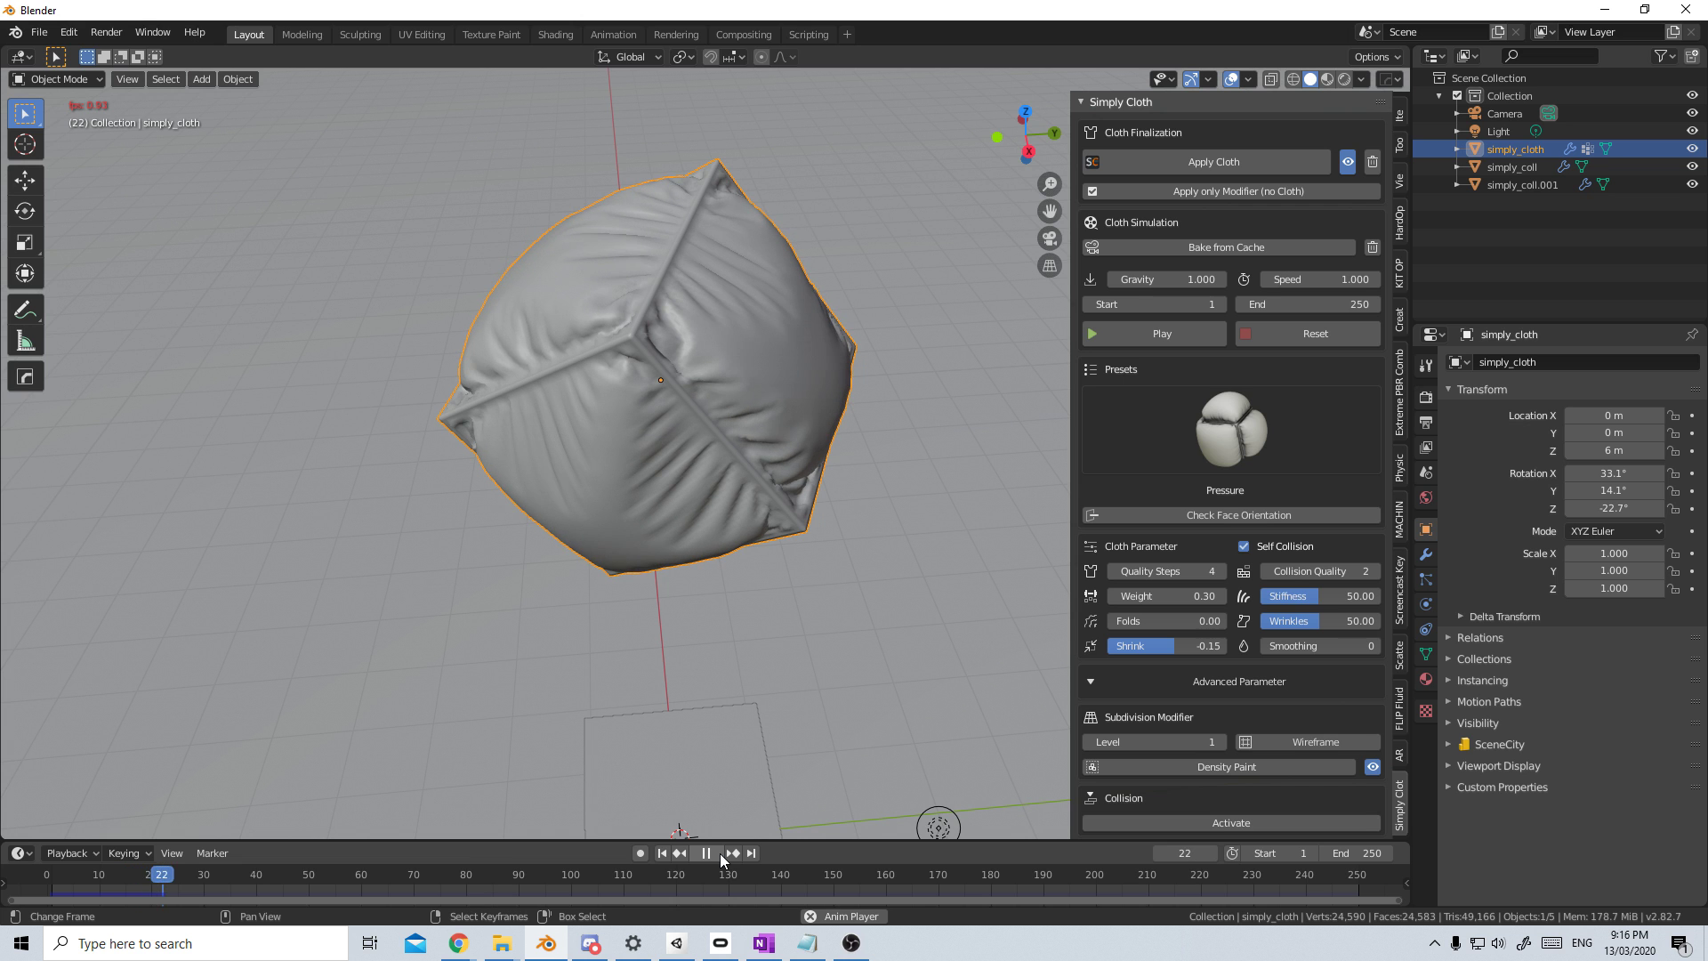
left_click(707, 853)
middle_click_drag(553, 627, 730, 834)
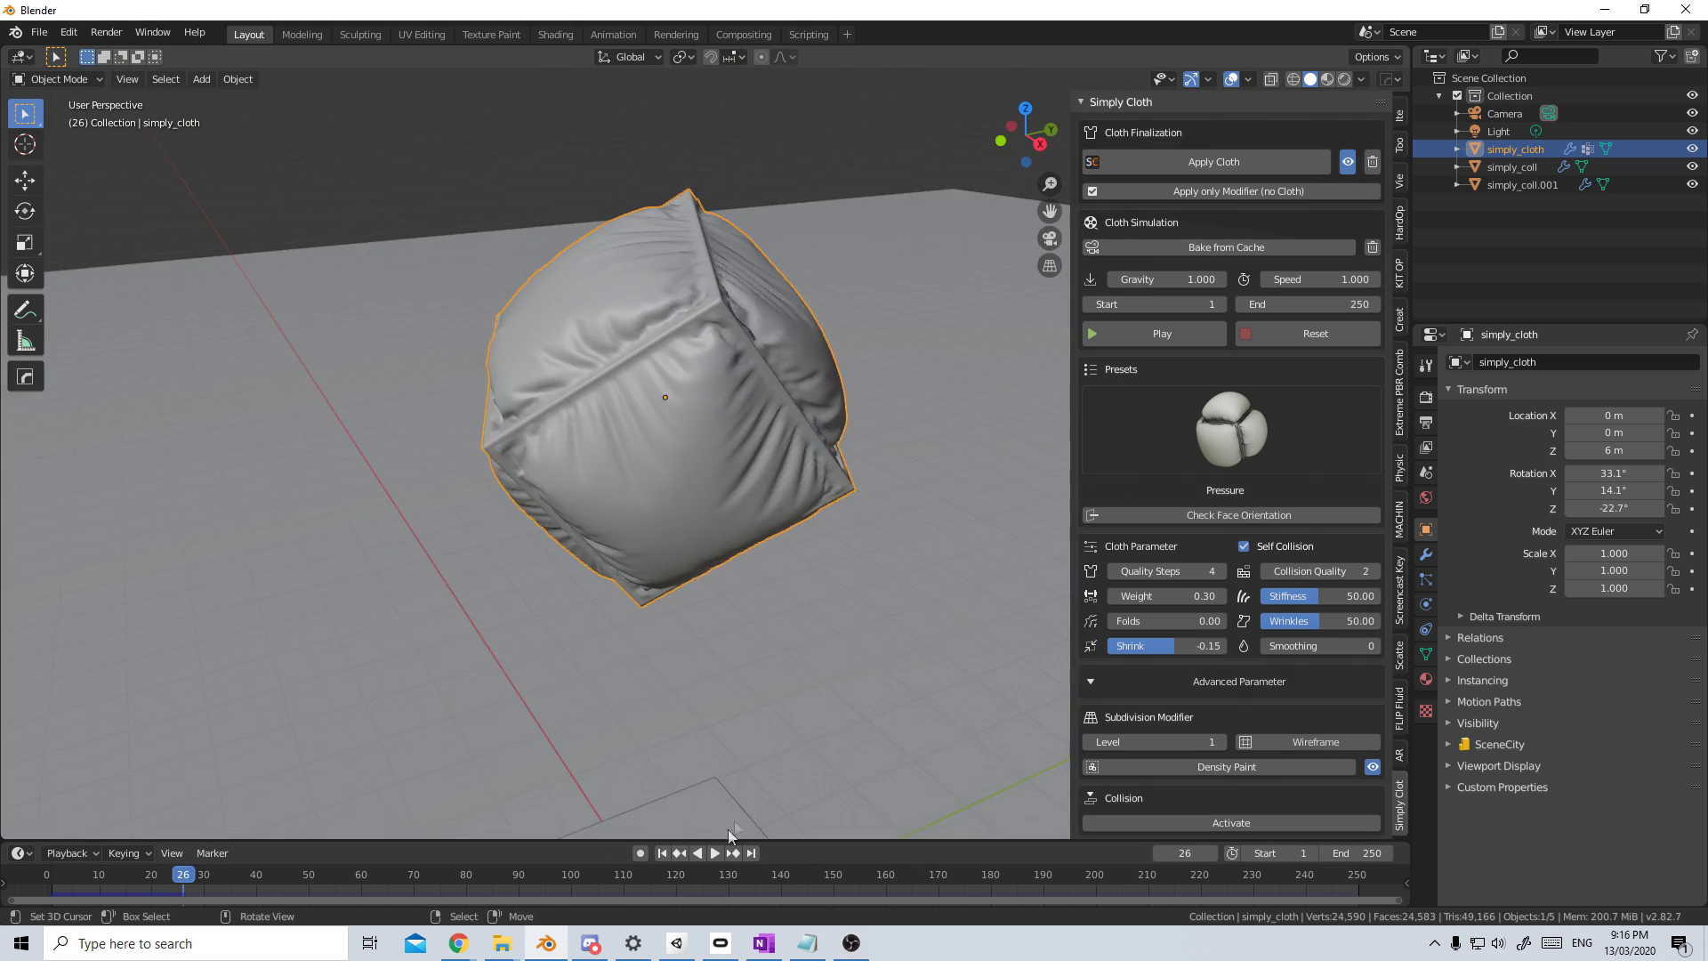
left_click(662, 853)
left_click(715, 853)
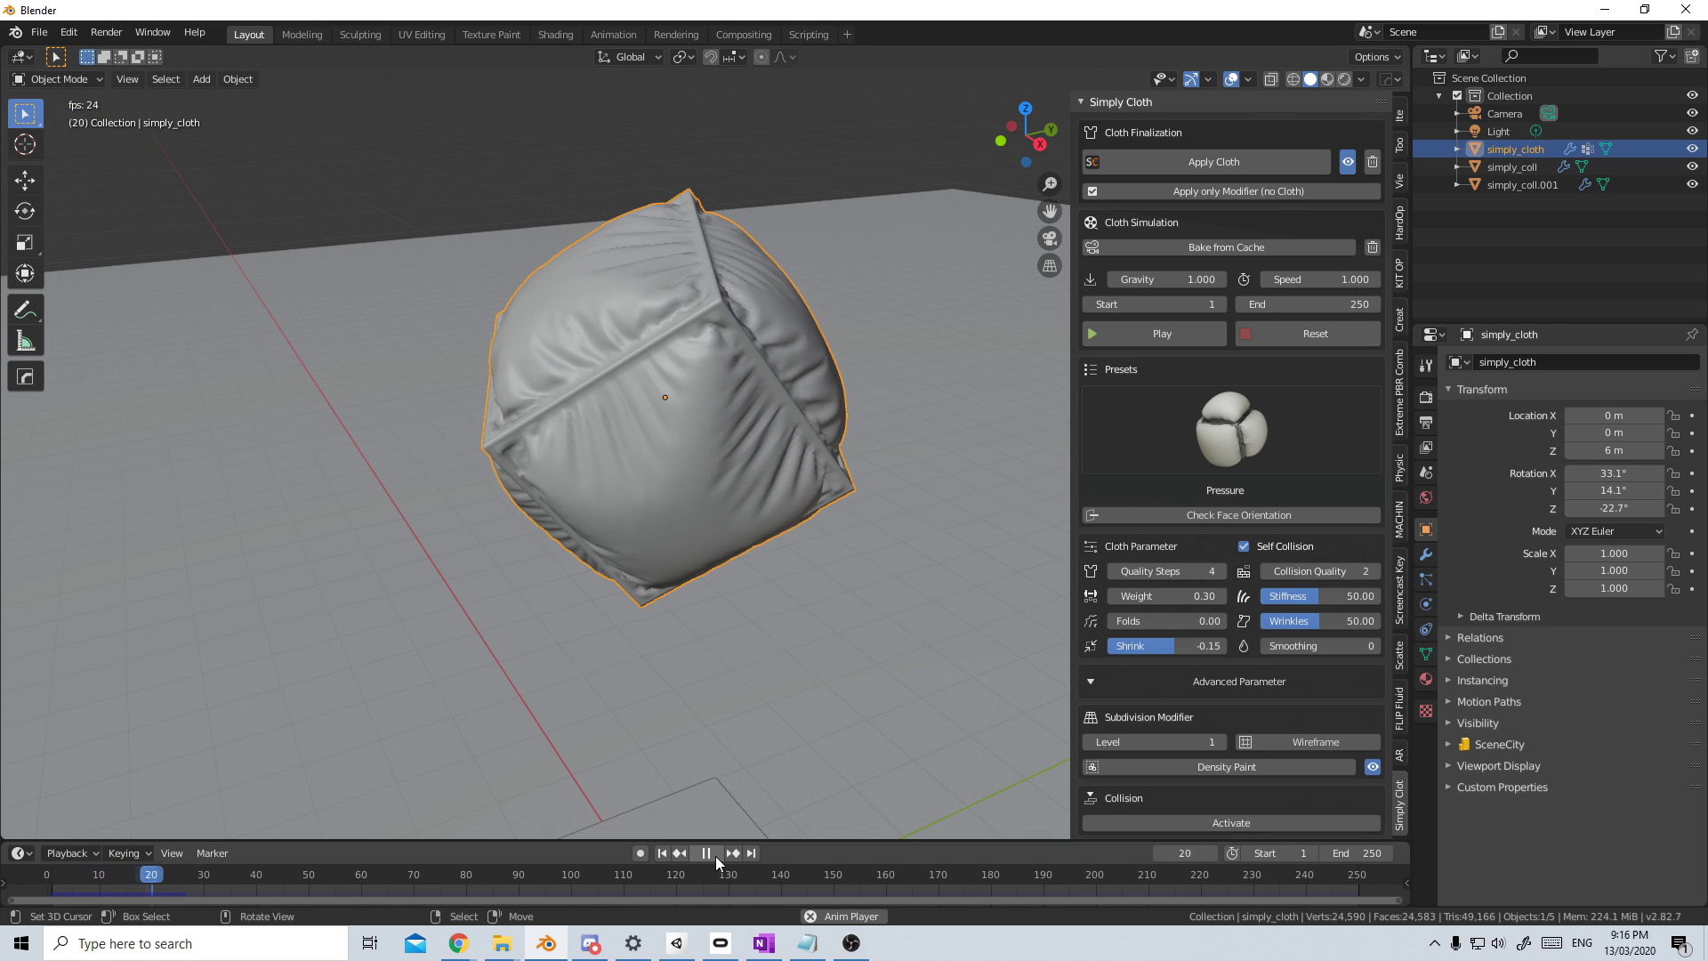
key("space")
Step: Apply the Shrink Pressure preset and simulate, replaying from frame 1 and pausing at frame 23
left_click(1326, 422)
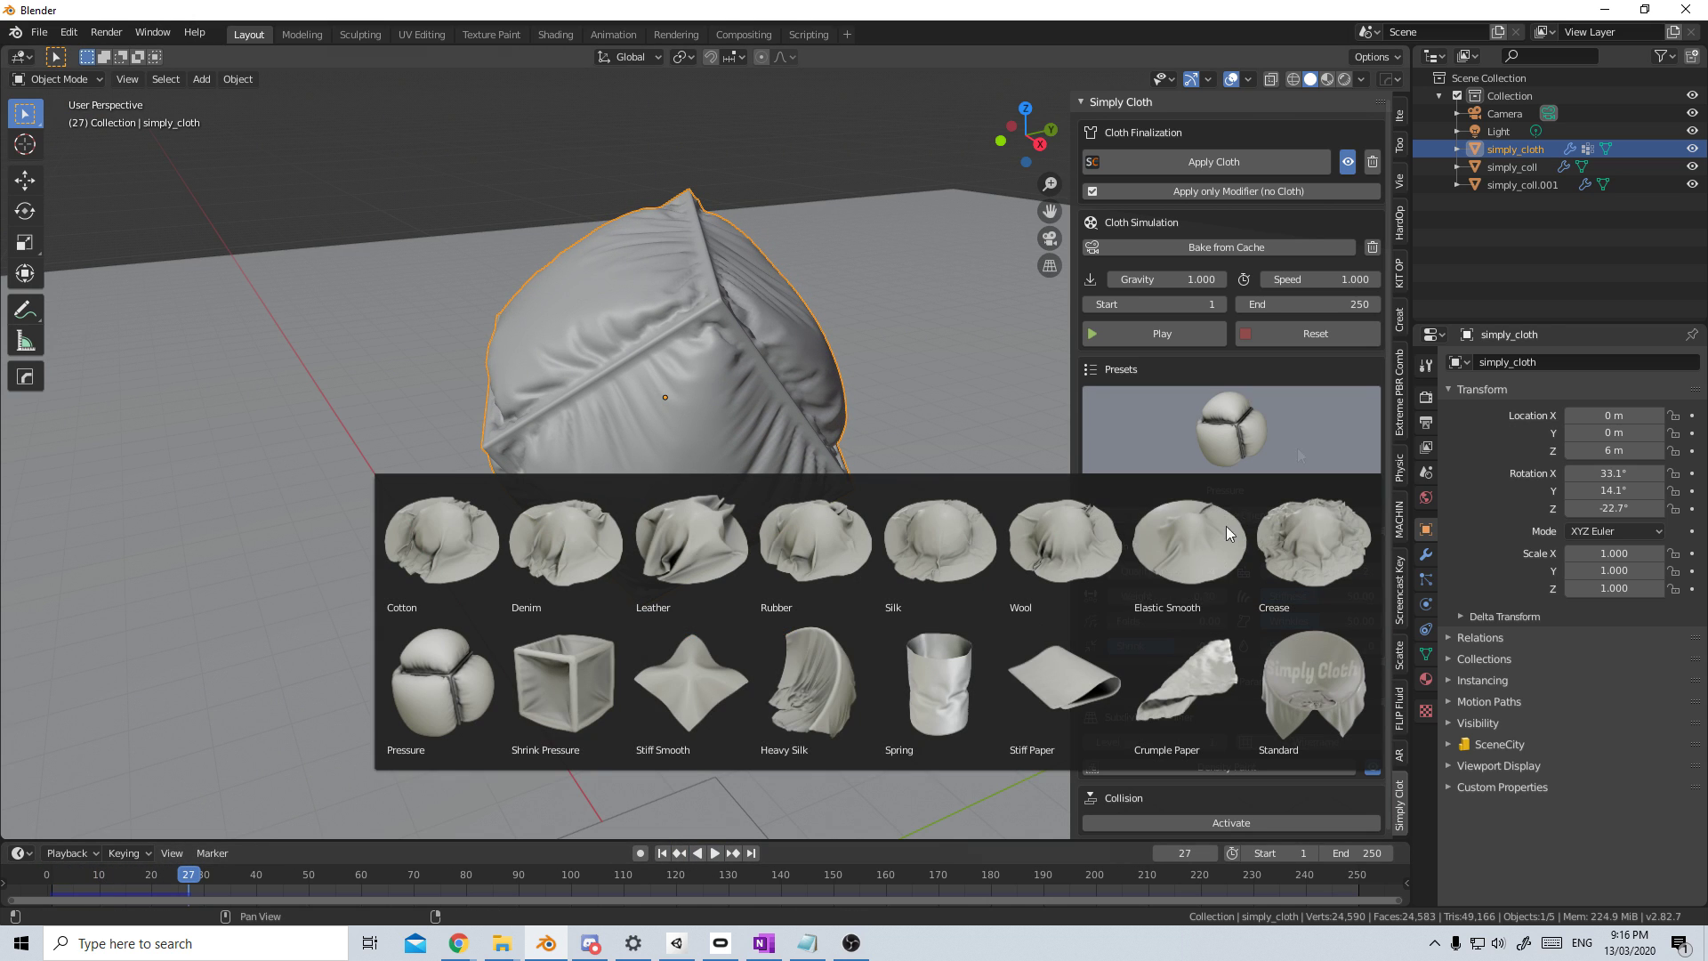
left_click(599, 681)
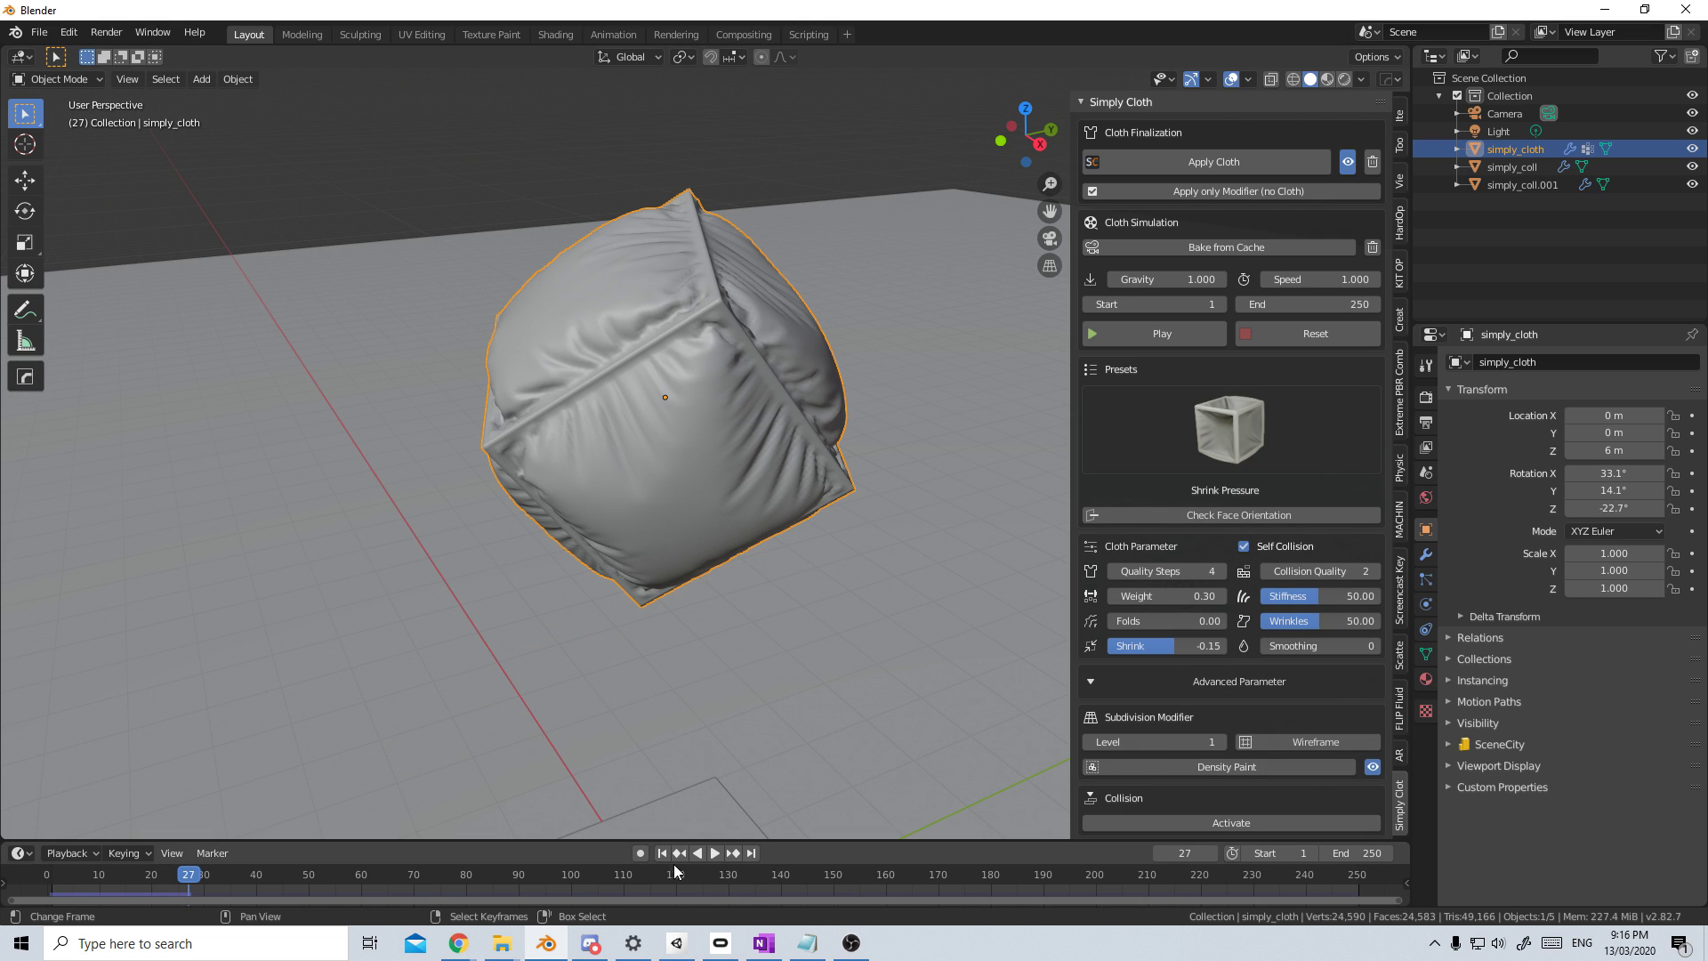
left_click(712, 854)
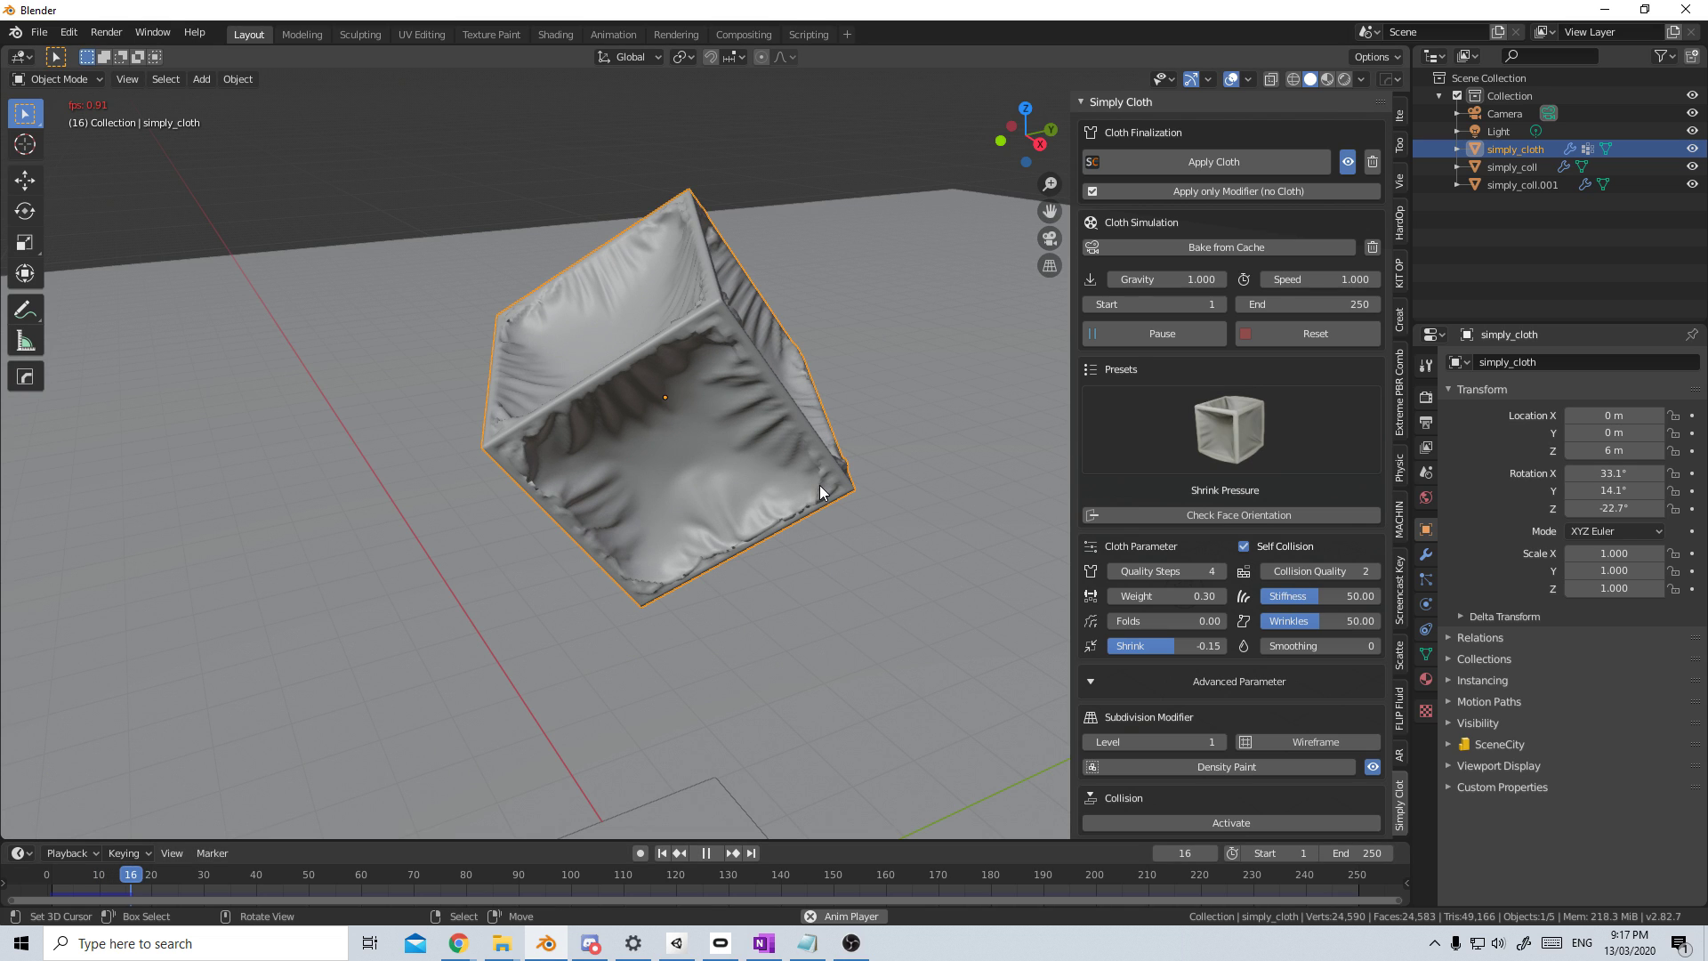
left_click(662, 852)
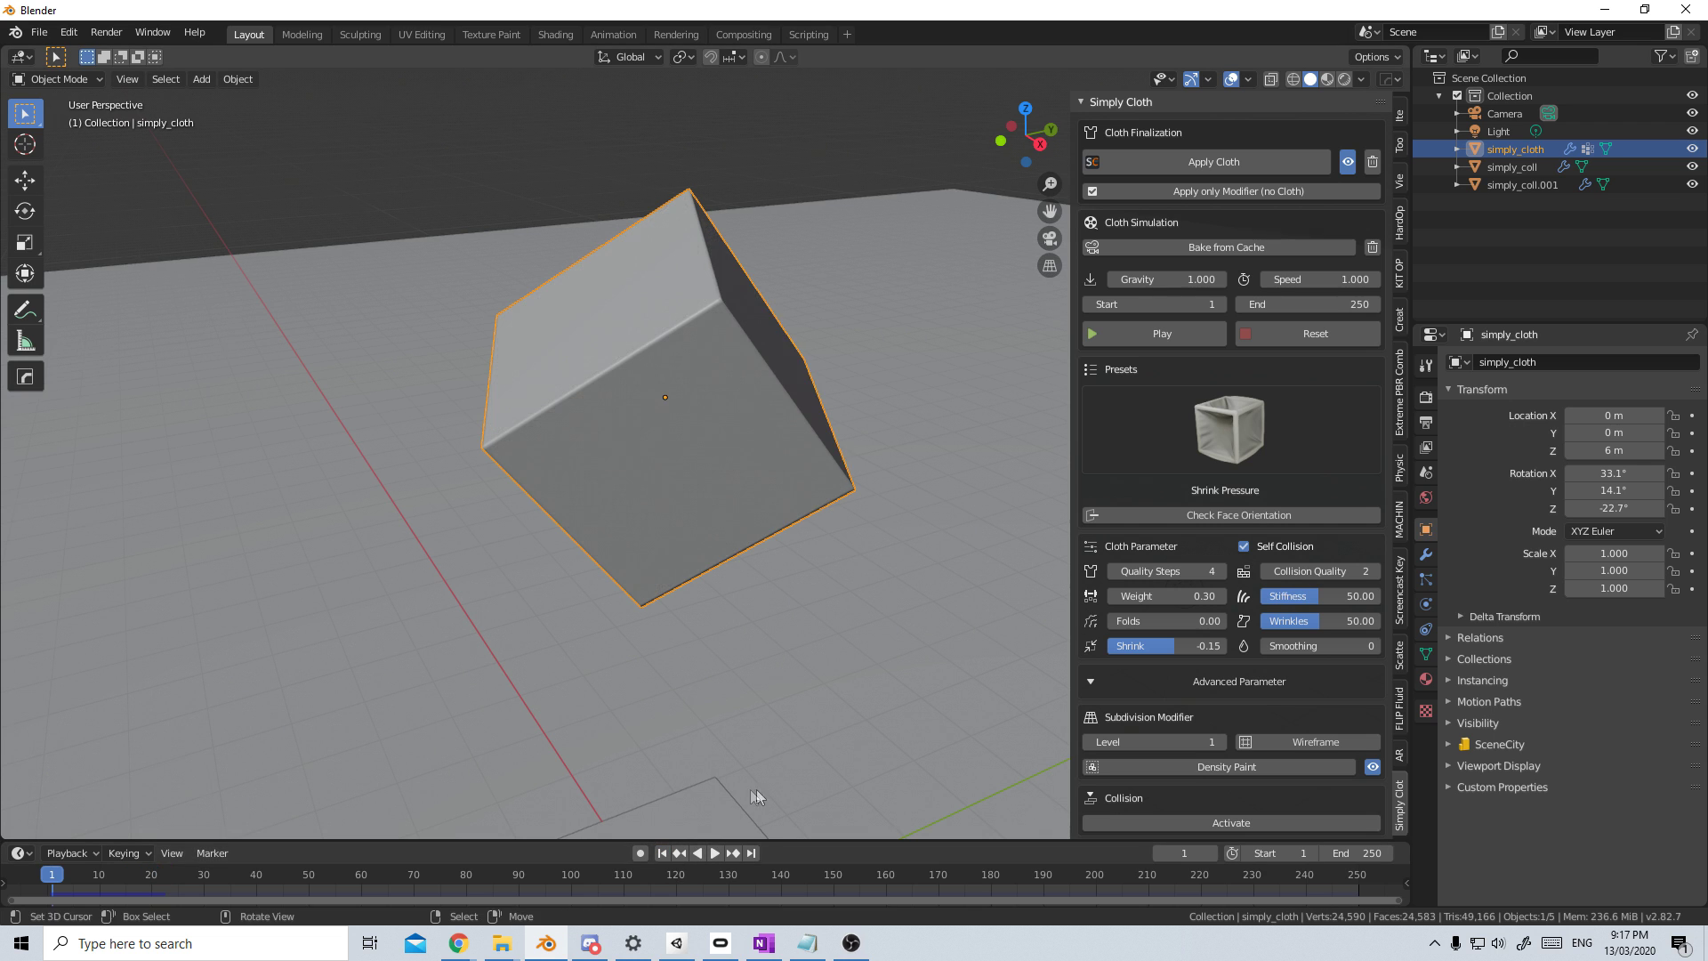
middle_click_drag(756, 788, 707, 861)
left_click(714, 852)
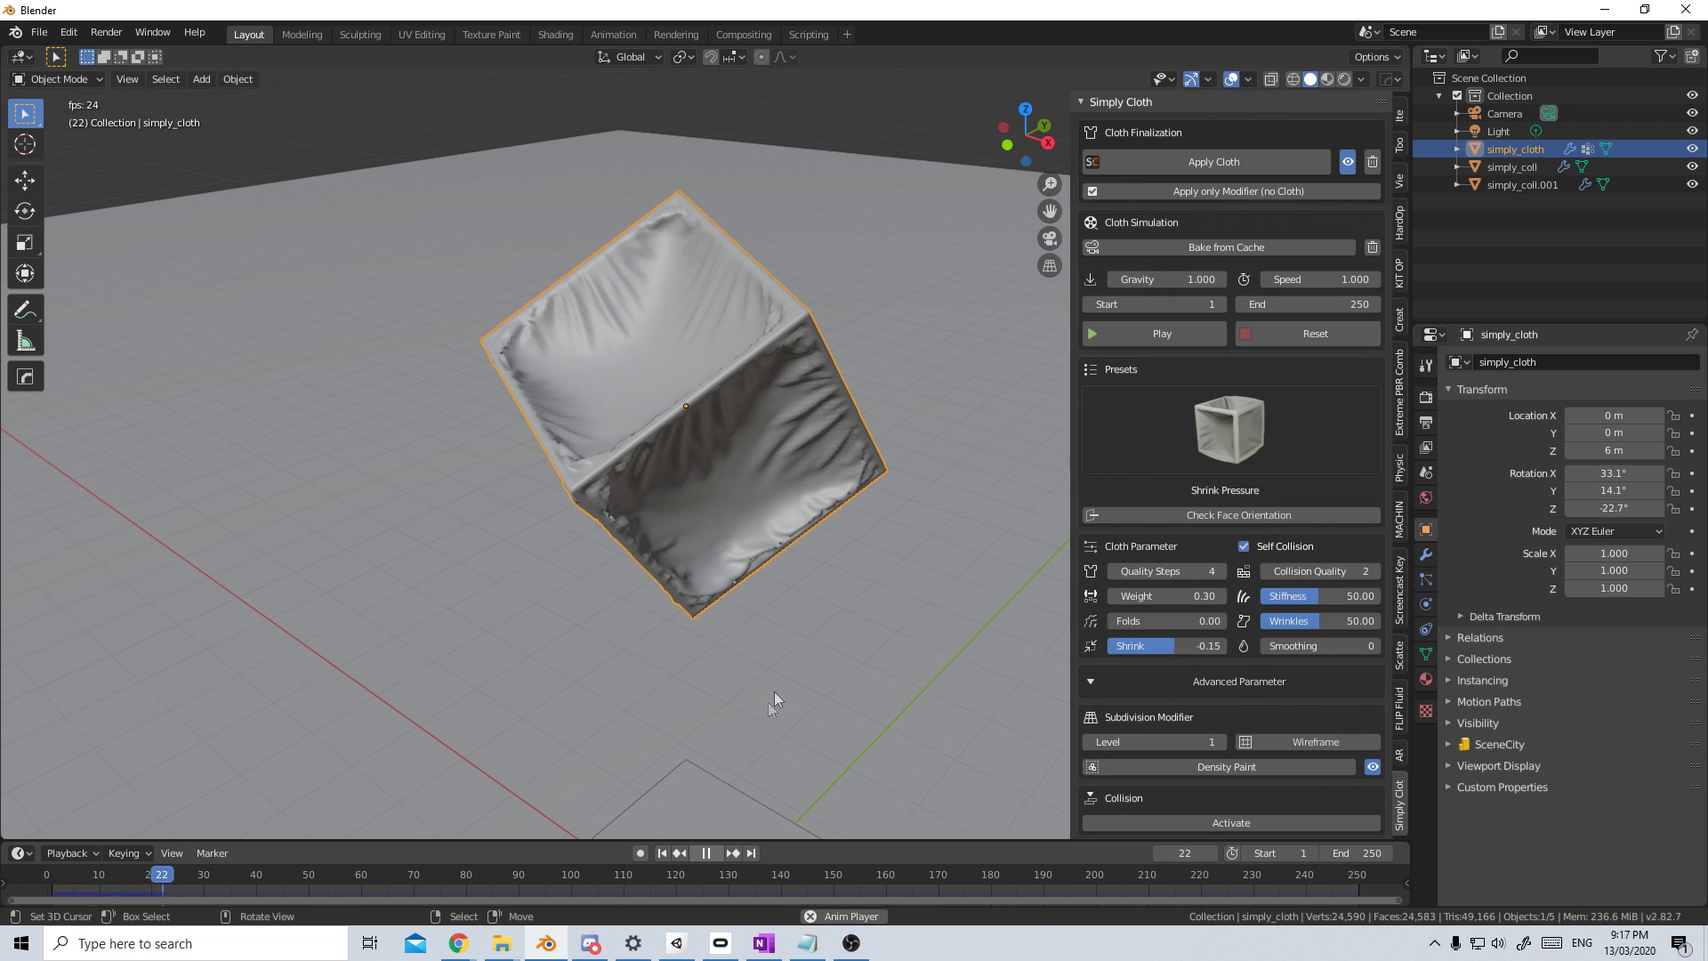
left_click(706, 852)
middle_click_drag(768, 726, 658, 604)
scroll(742, 626, "down", 2)
Step: Delete the cloth cube and add a plane raised to 5.043 m on Z
key("Delete")
key("shift+a")
mouse_move(660, 583)
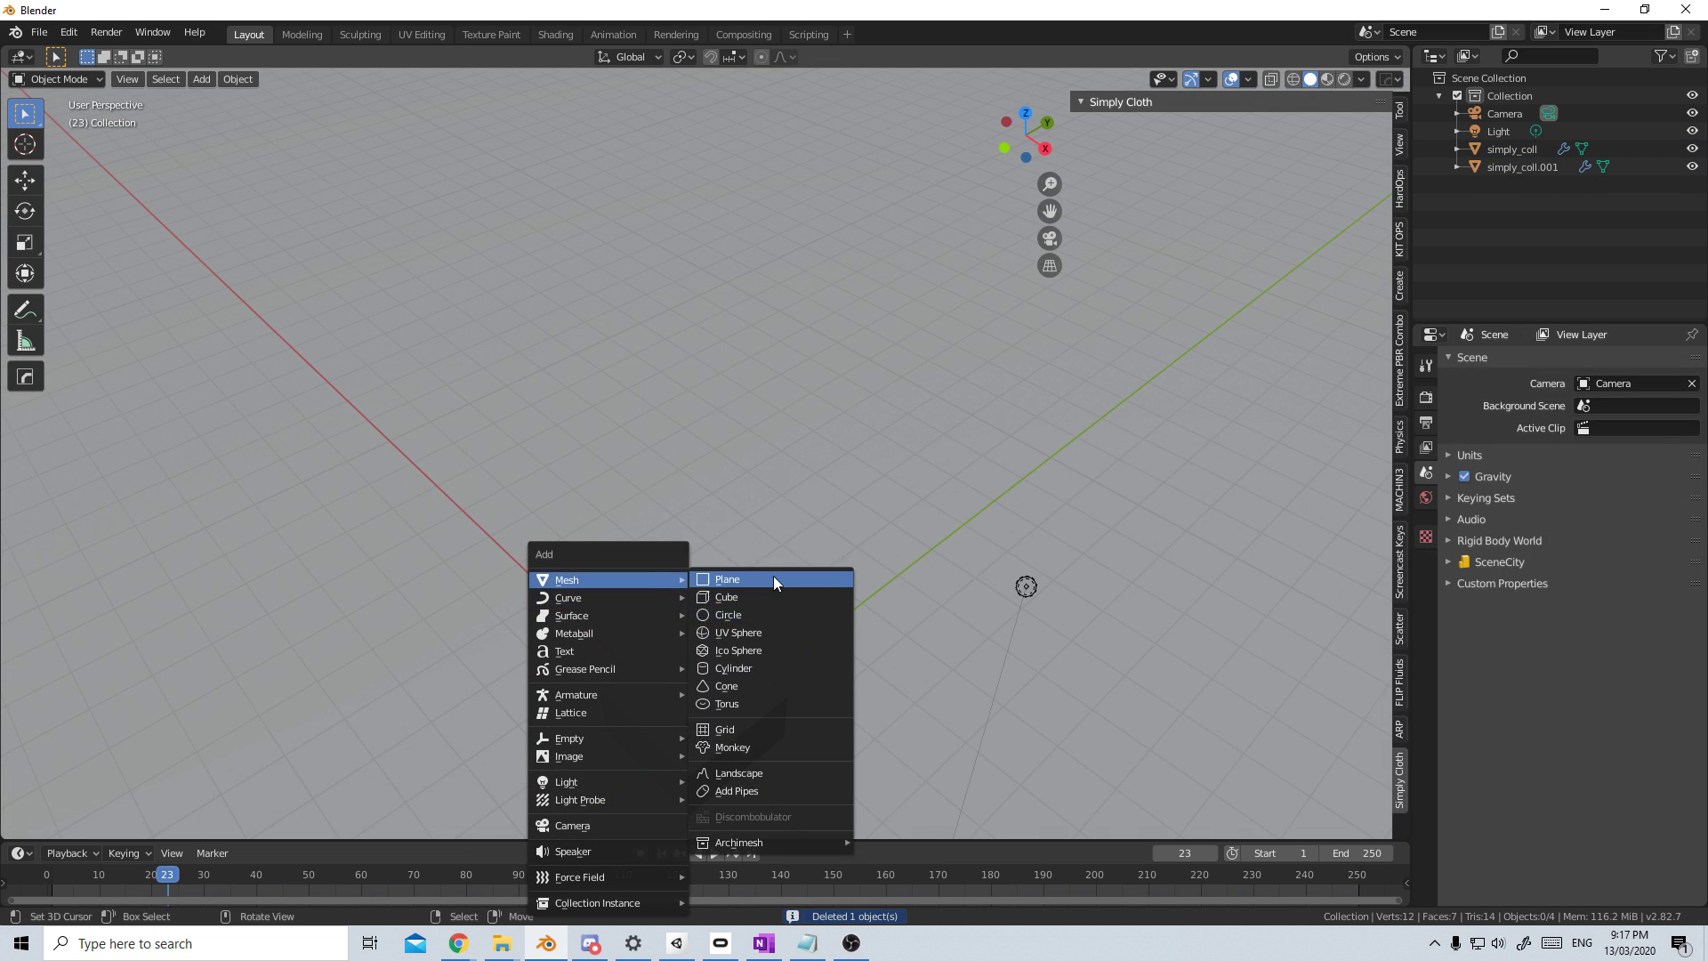
left_click(772, 576)
key("g")
key("z")
left_click(720, 372)
Step: Make the plane a Simply Cloth object and subdivide it into a 32×32 grid
key("Tab")
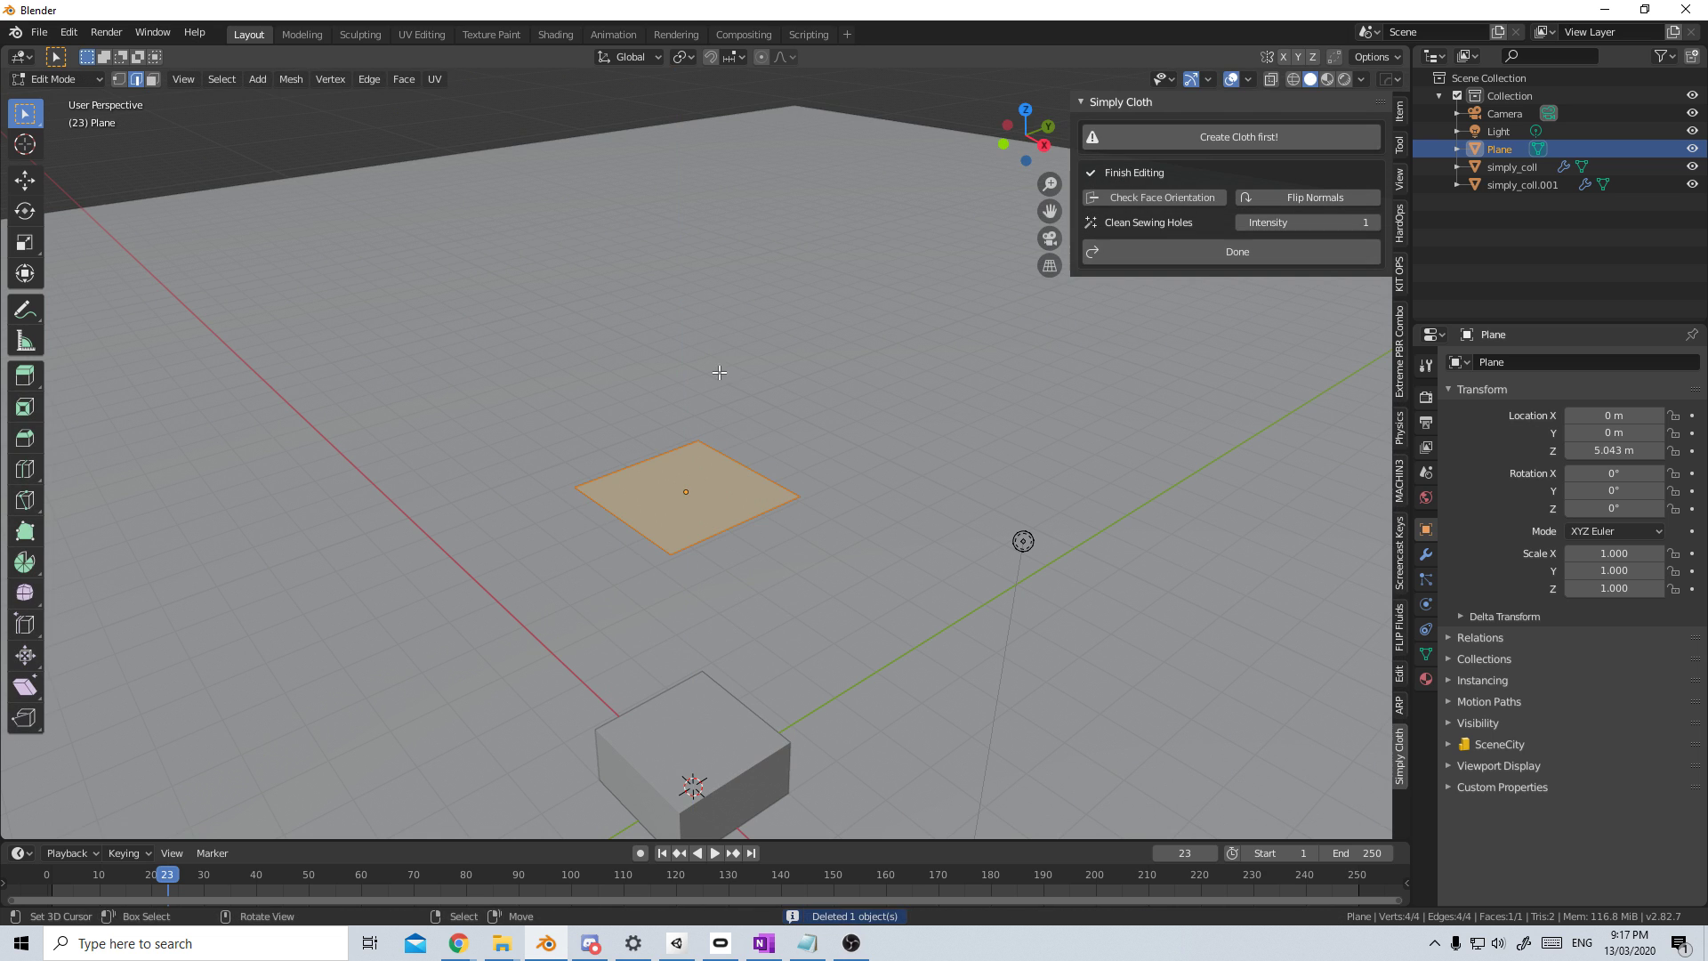
left_click(1202, 138)
left_click(1141, 160)
left_click(1141, 161)
left_click(1141, 160)
left_click(1140, 160)
scroll(892, 520, "up", 3)
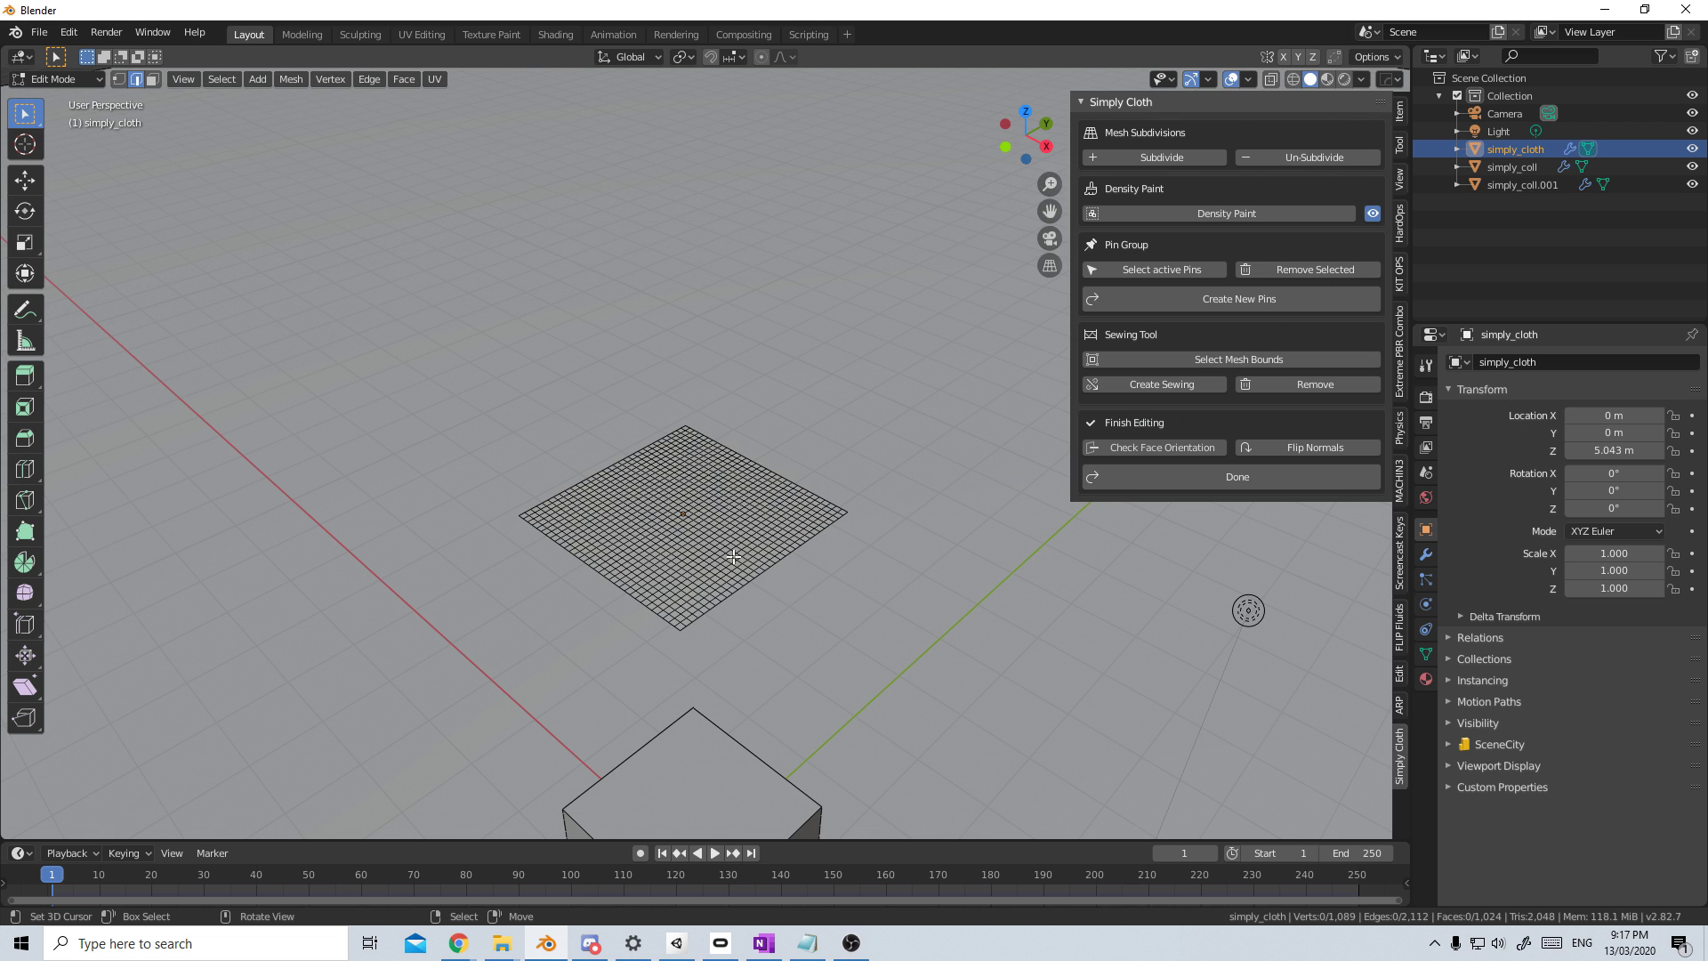
key("a")
middle_click_drag(734, 556, 875, 534)
key("Tab")
key("Tab")
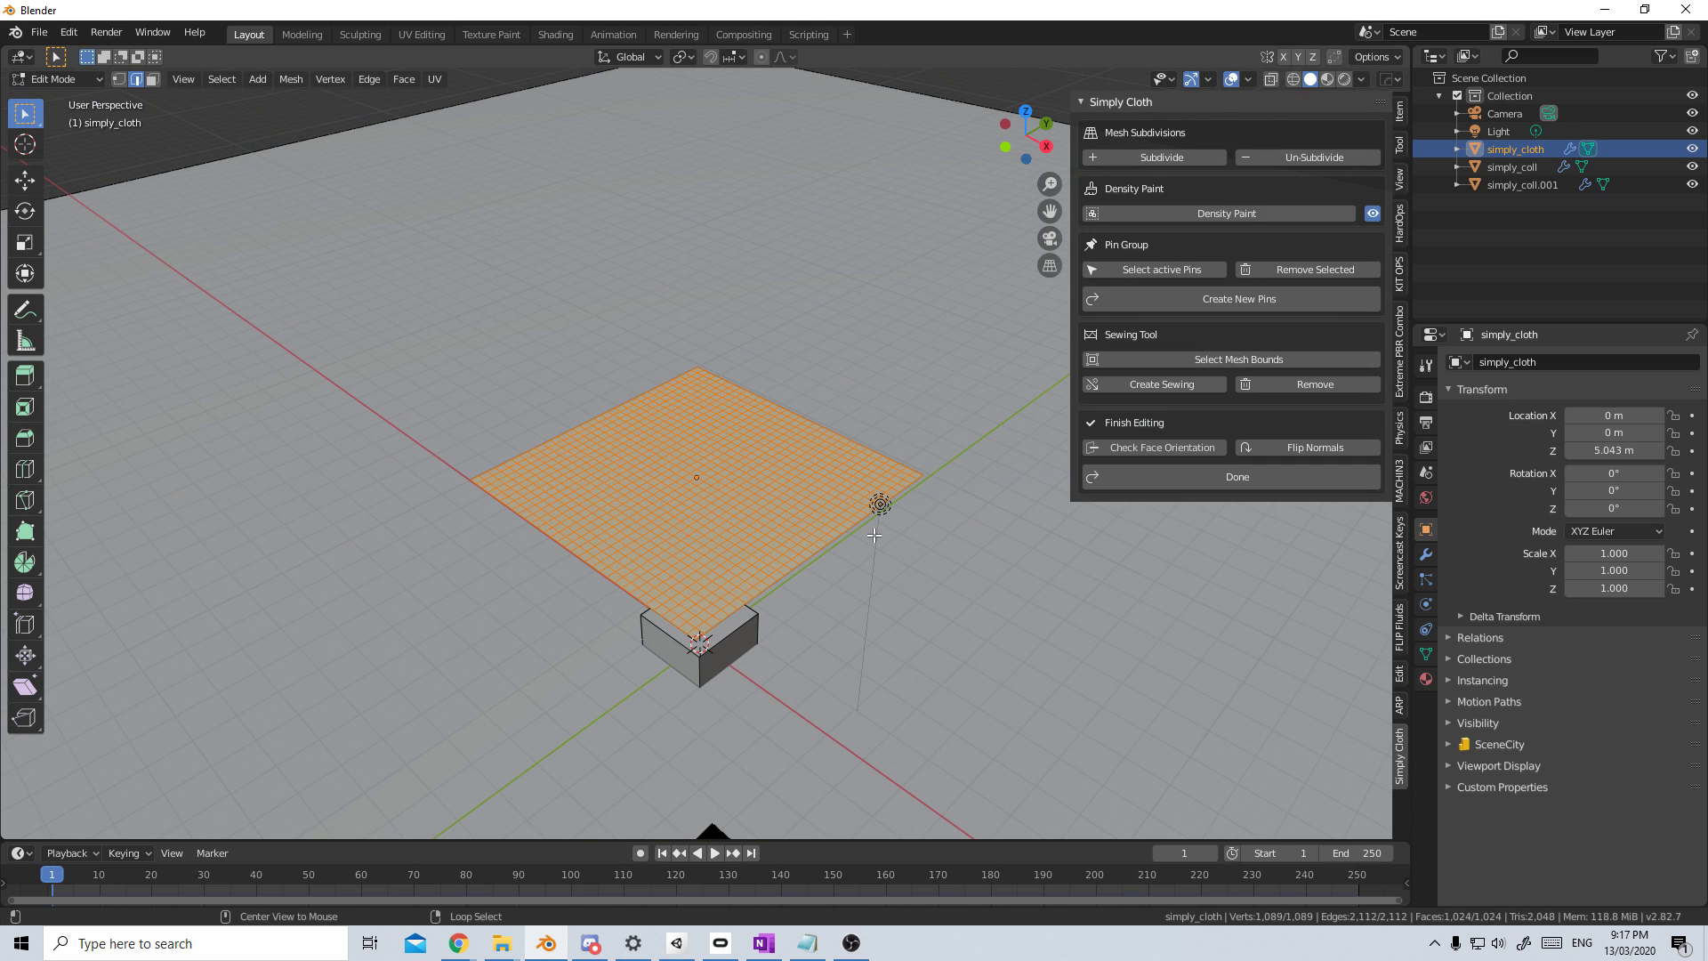
Step: Select the plane's border loops and a middle loop, widening them into bands
left_click(874, 531, "alt")
left_click(809, 420, "alt+shift")
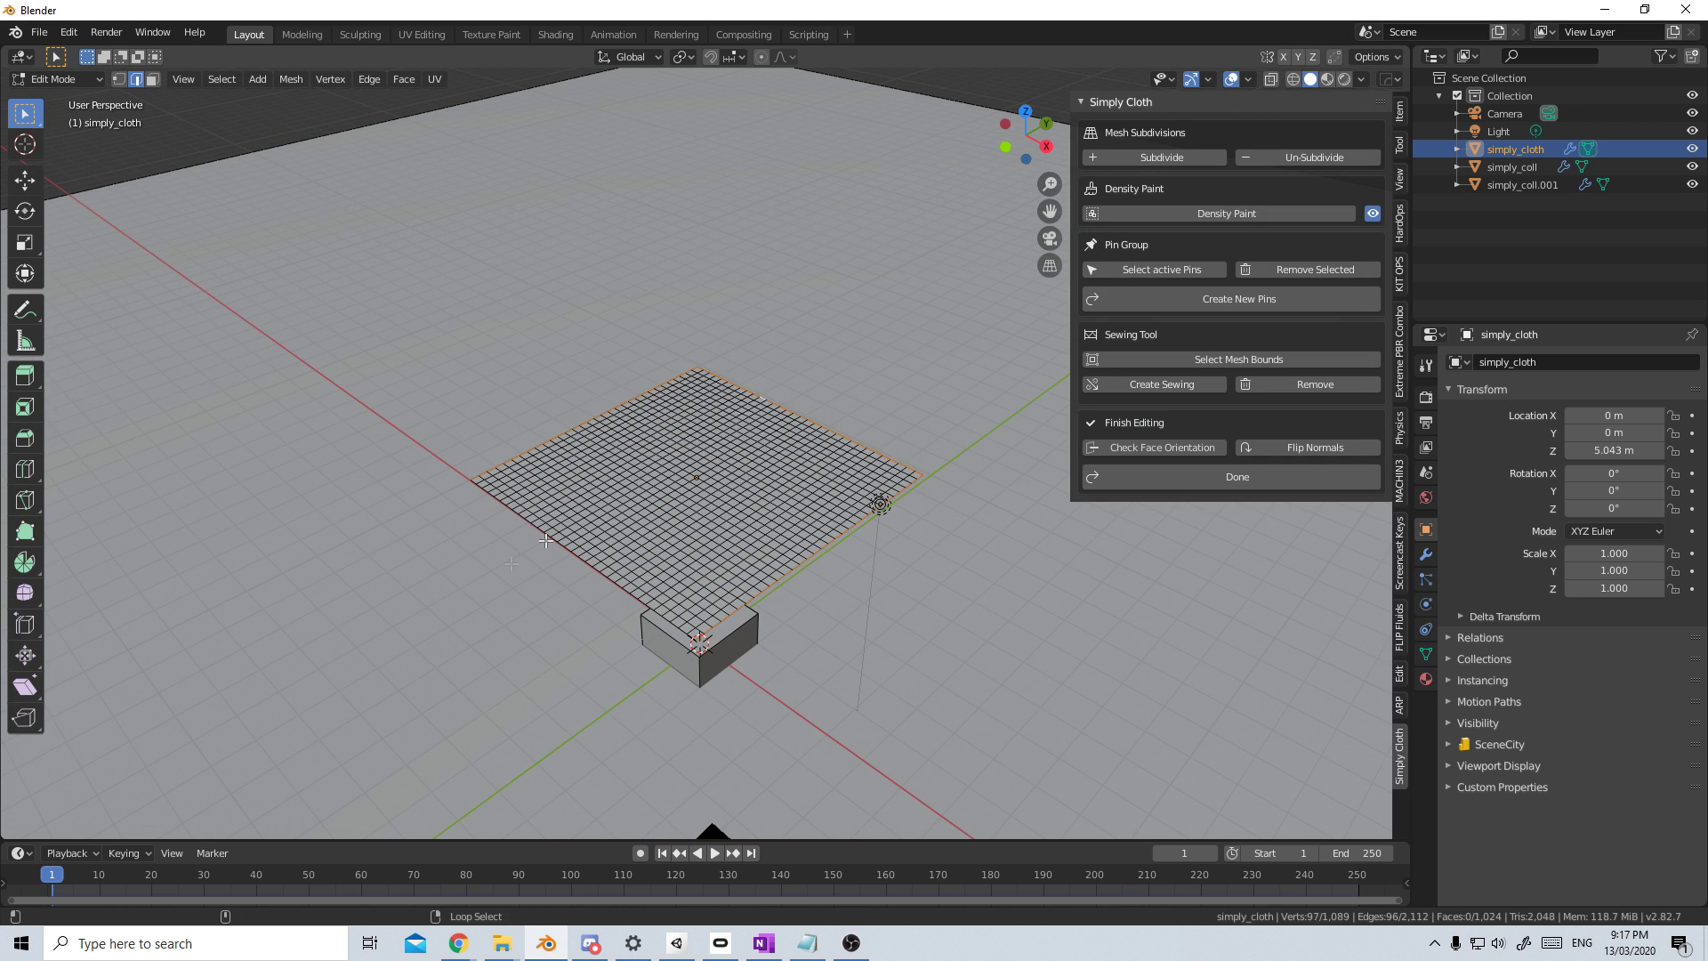
left_click(547, 541, "alt+shift")
key("KP_7")
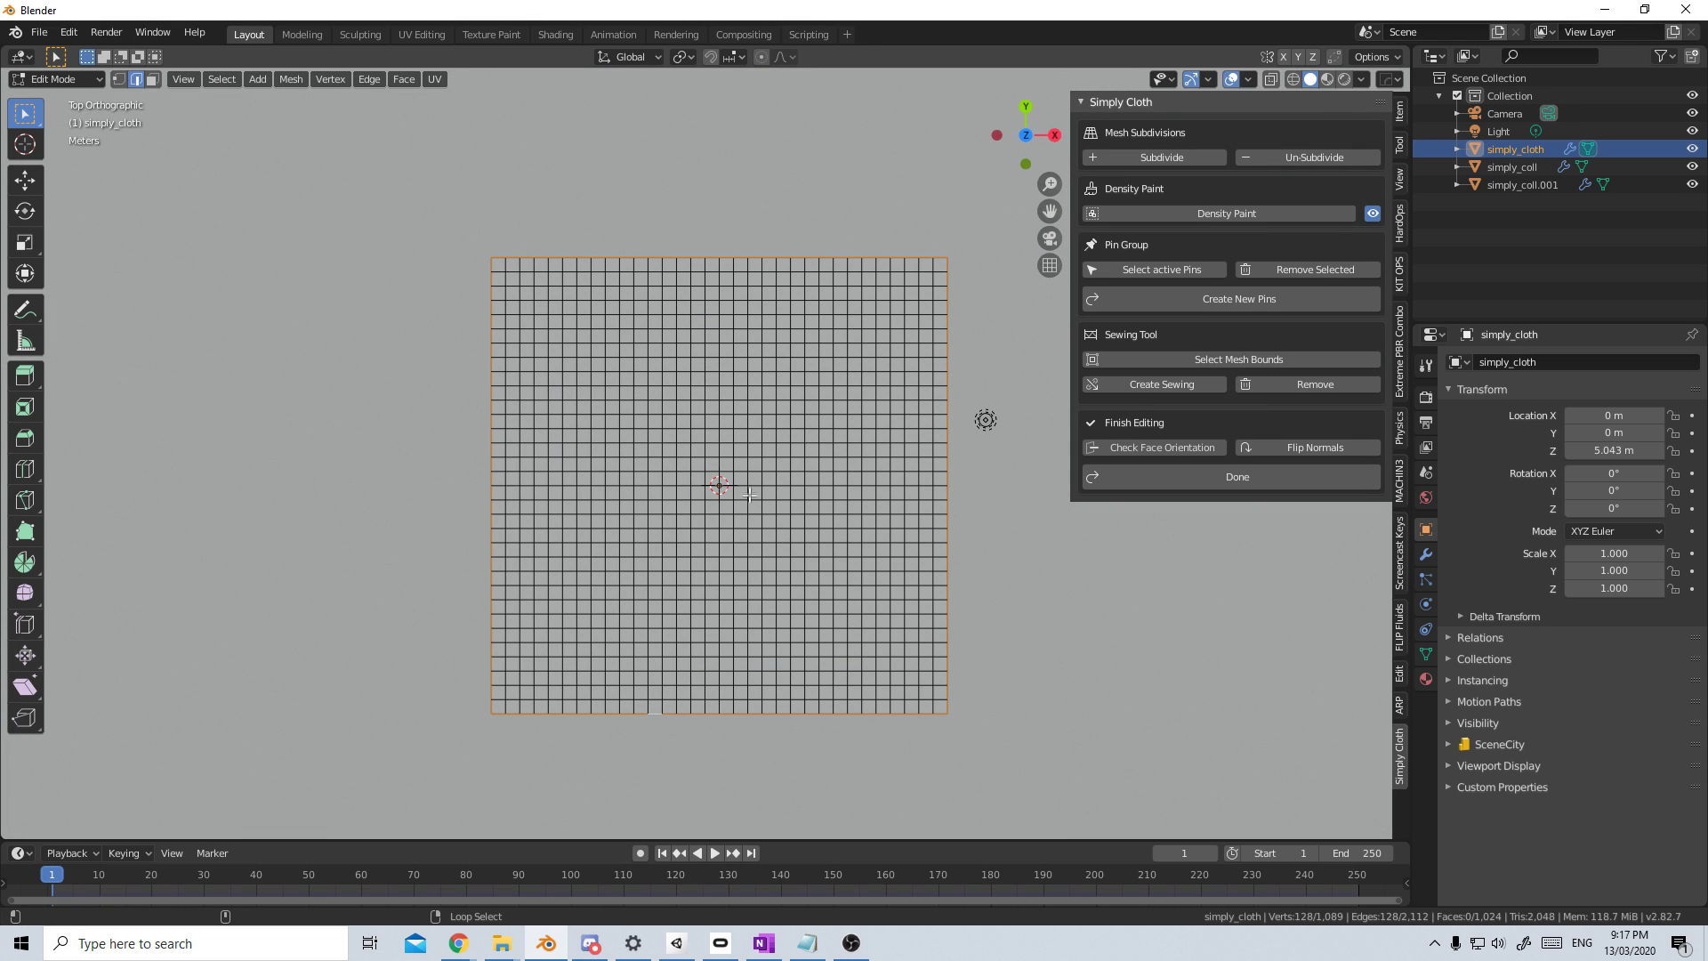
left_click(742, 486, "alt+shift")
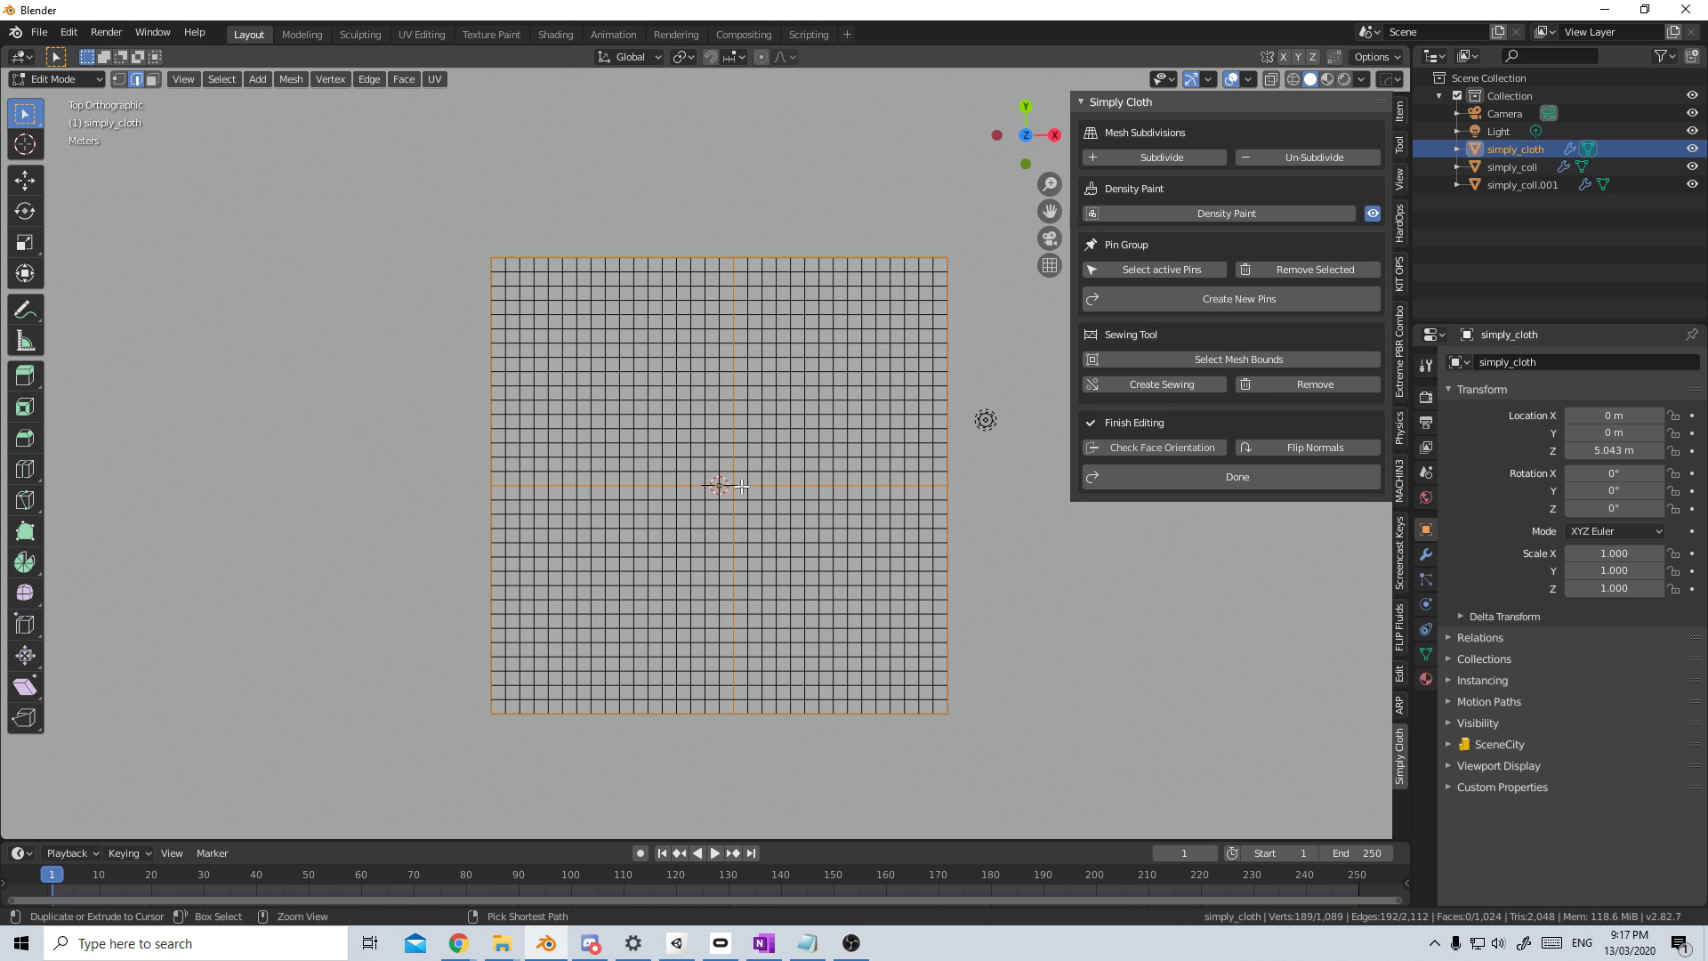
key("ctrl+KP_Add")
scroll(581, 503, "down", 2)
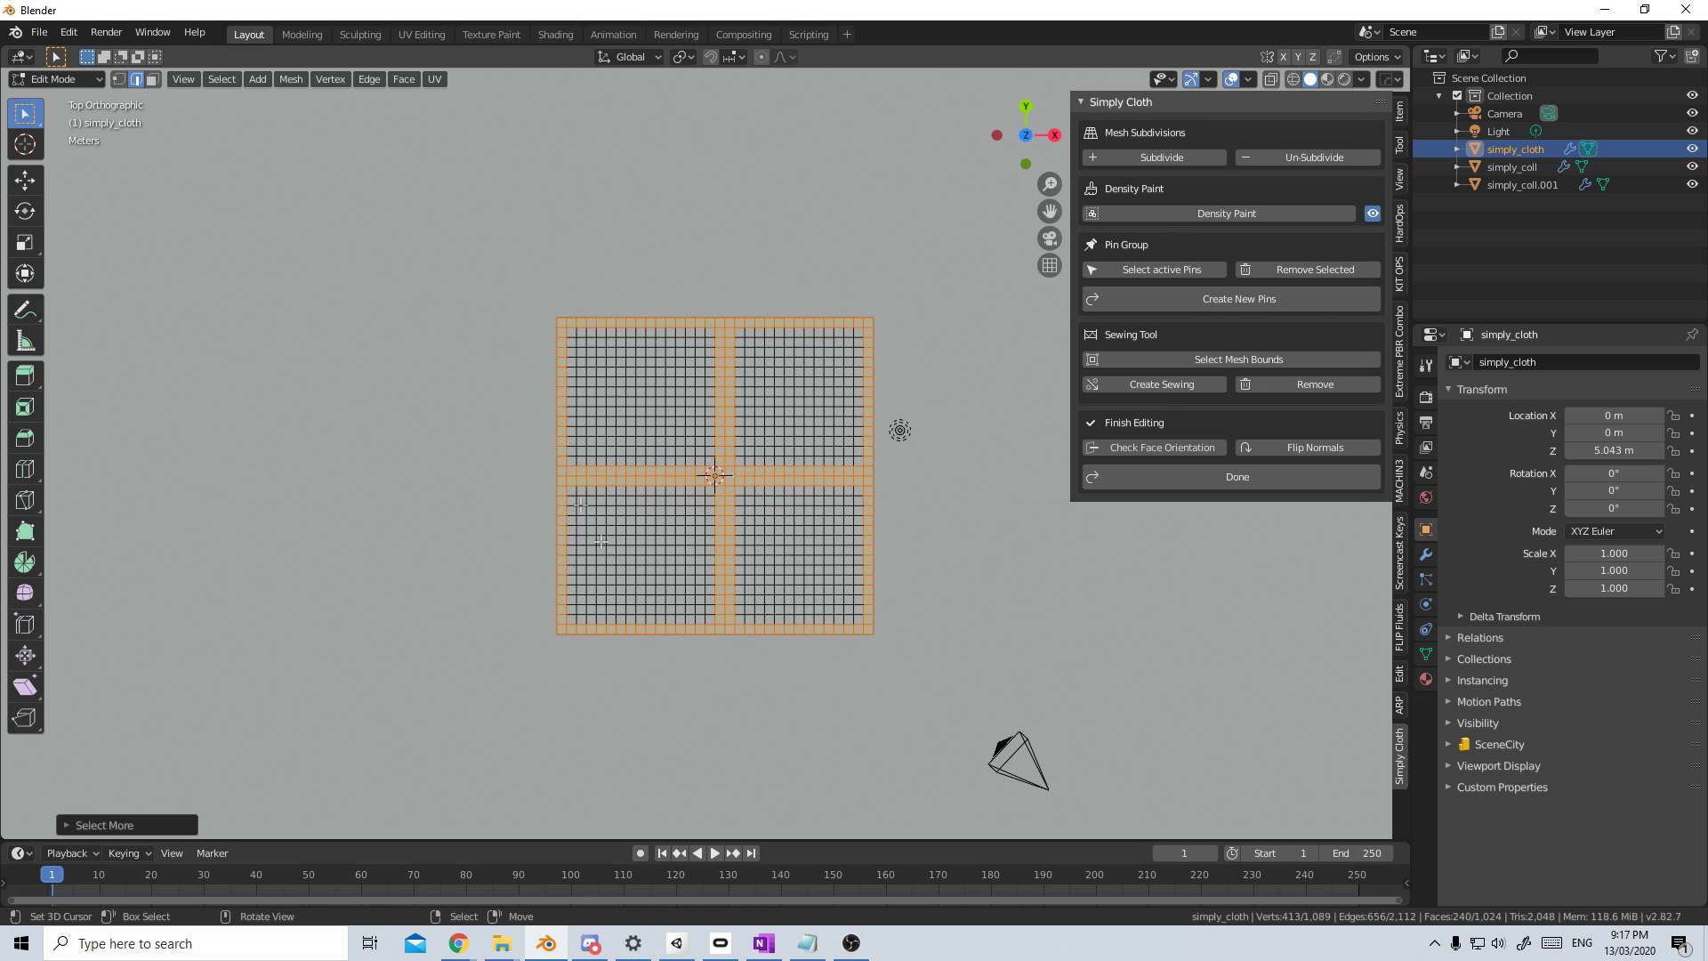
middle_click_drag(931, 543, 928, 462)
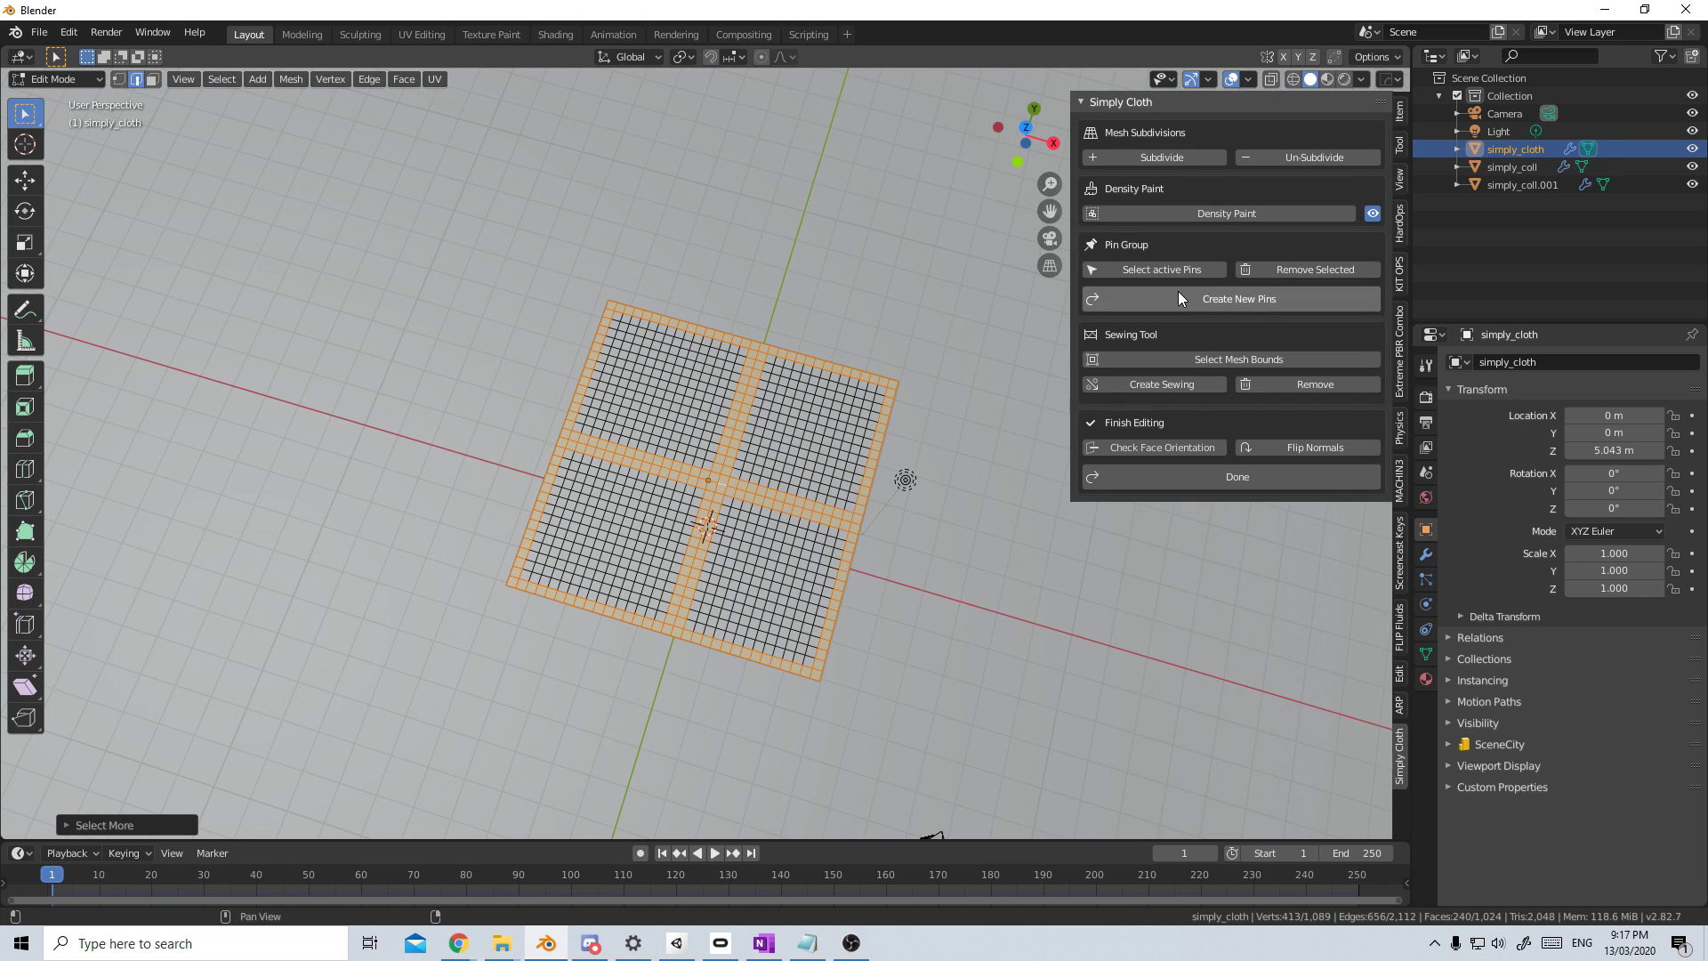
left_click(1237, 476)
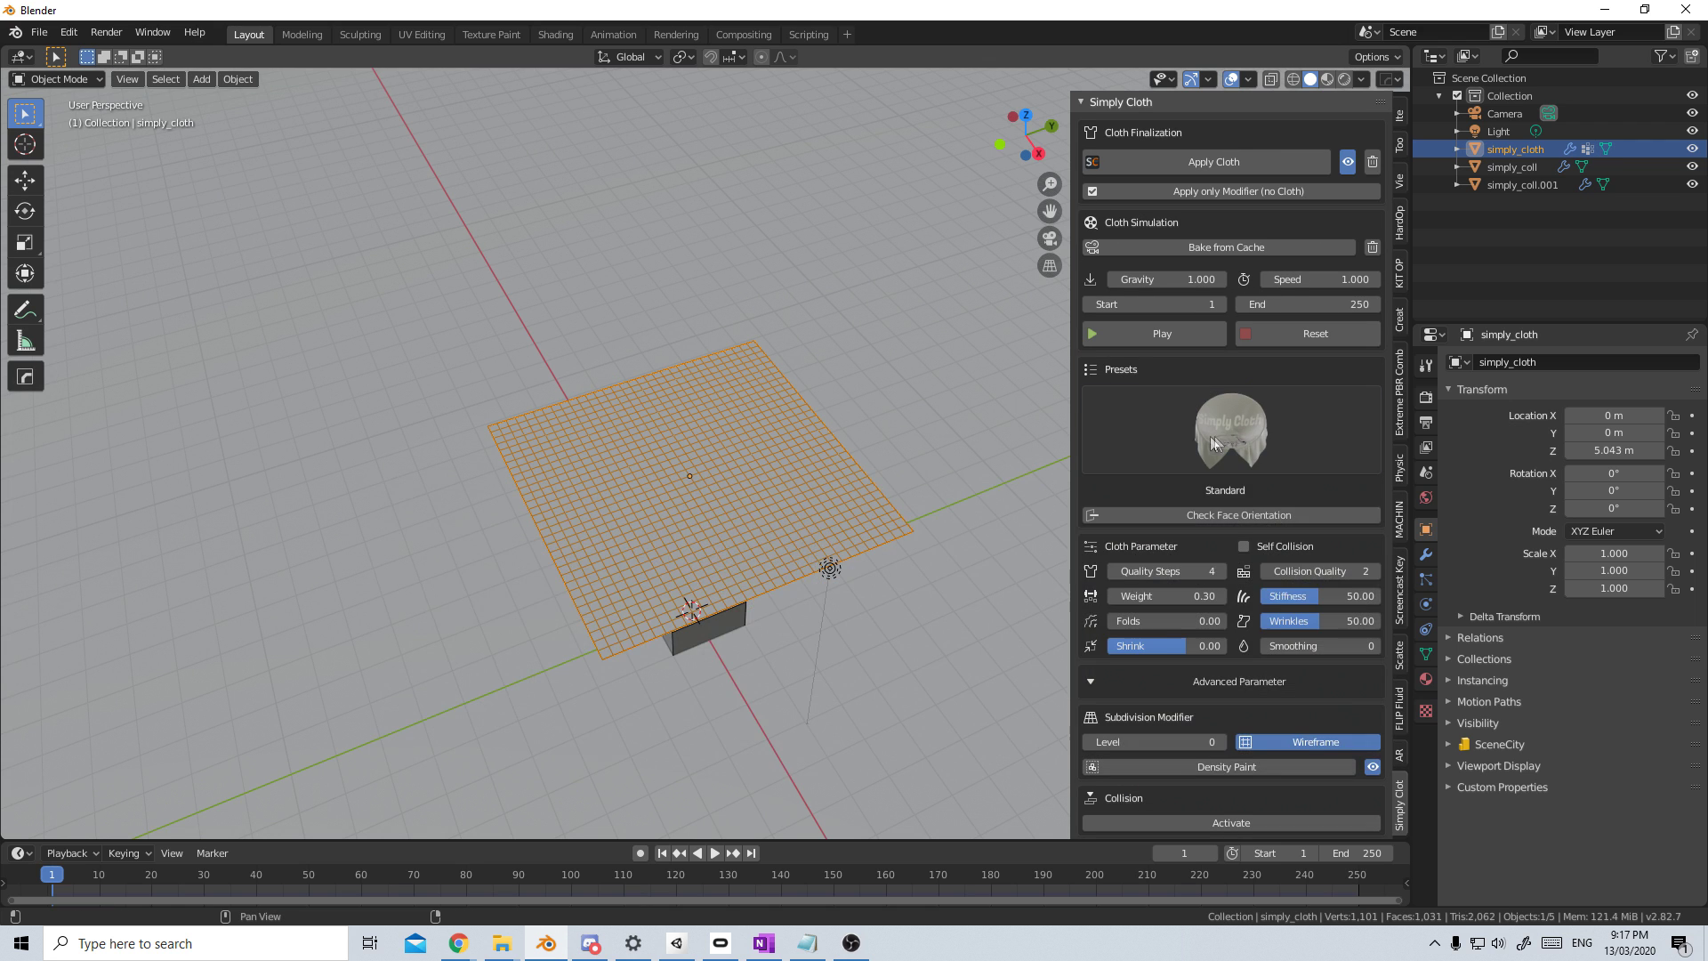
Step: Apply the Pressure preset to the plane, set Subdivision Level 1, and hide the wireframe
left_click(1230, 431)
left_click(441, 694)
middle_click_drag(699, 768, 708, 610)
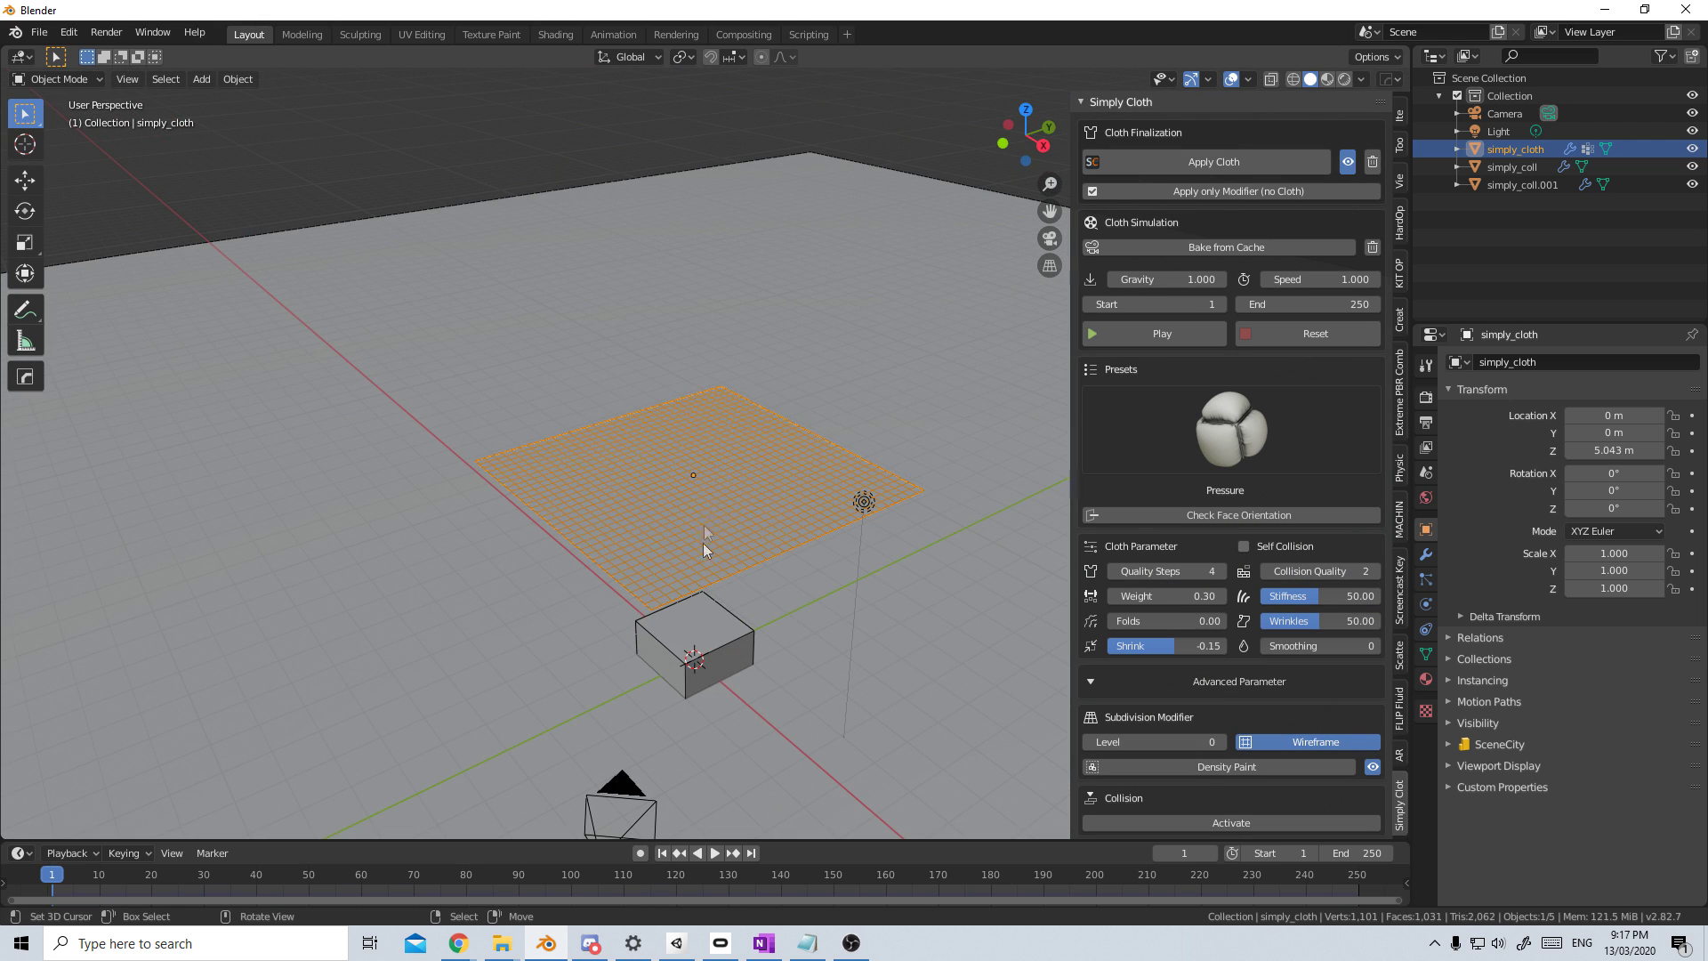
middle_click_drag(706, 550, 718, 516)
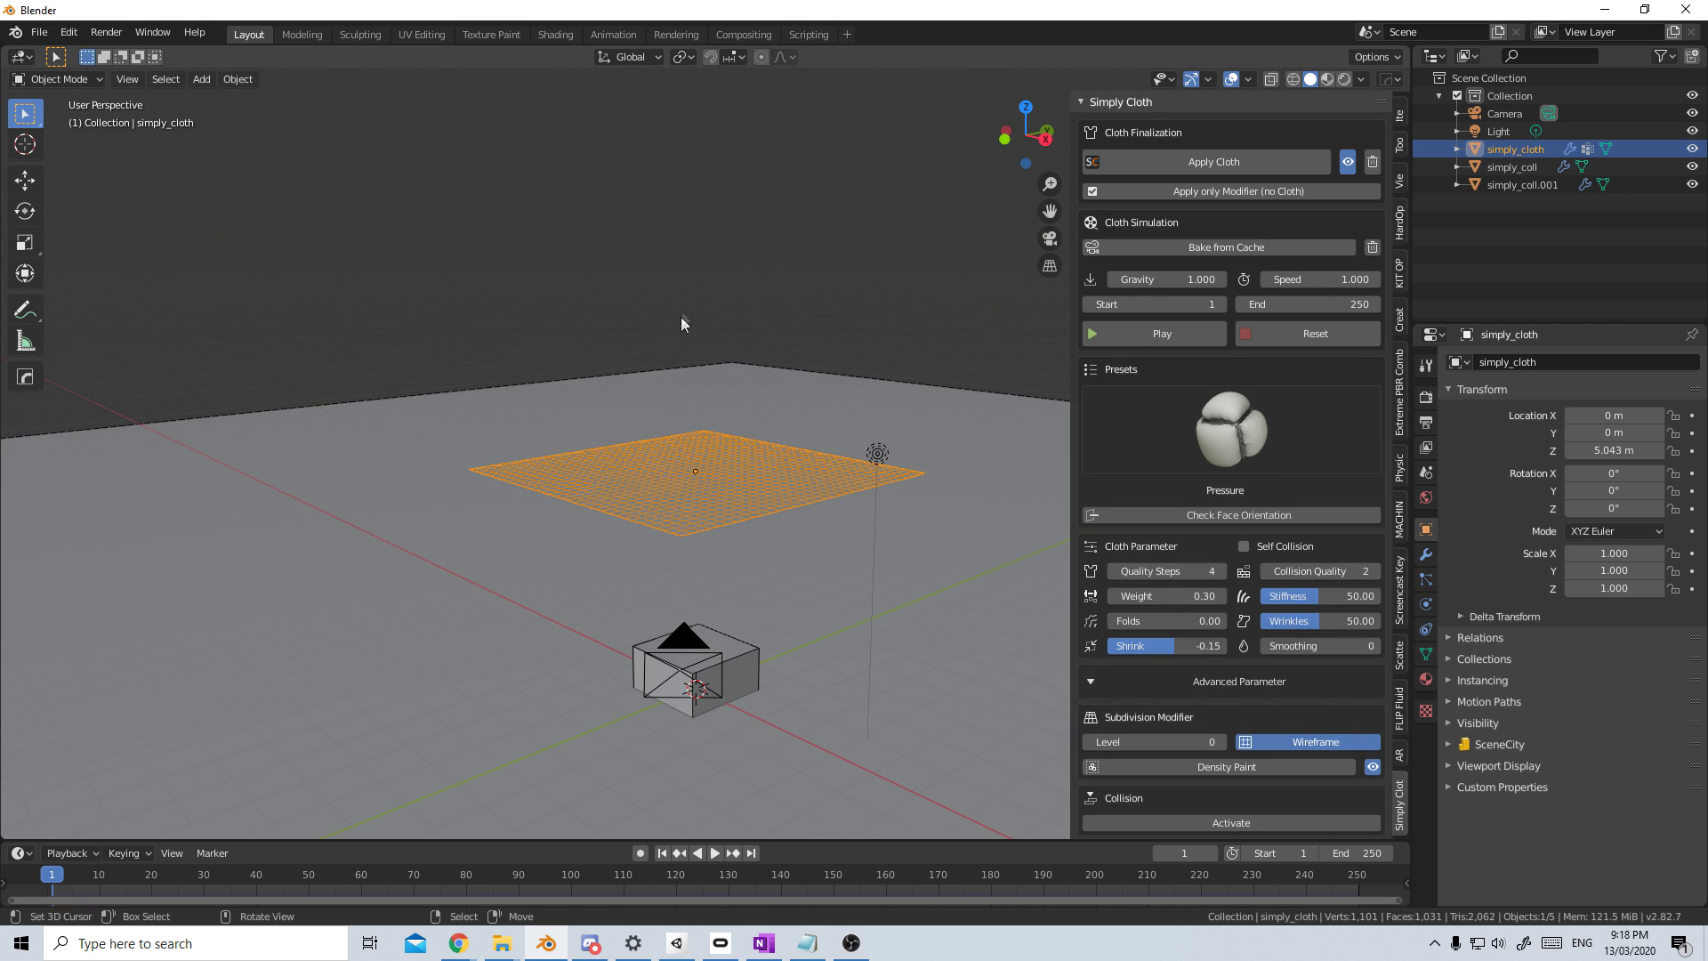
scroll(1160, 772, "down", 1)
left_click(1220, 738)
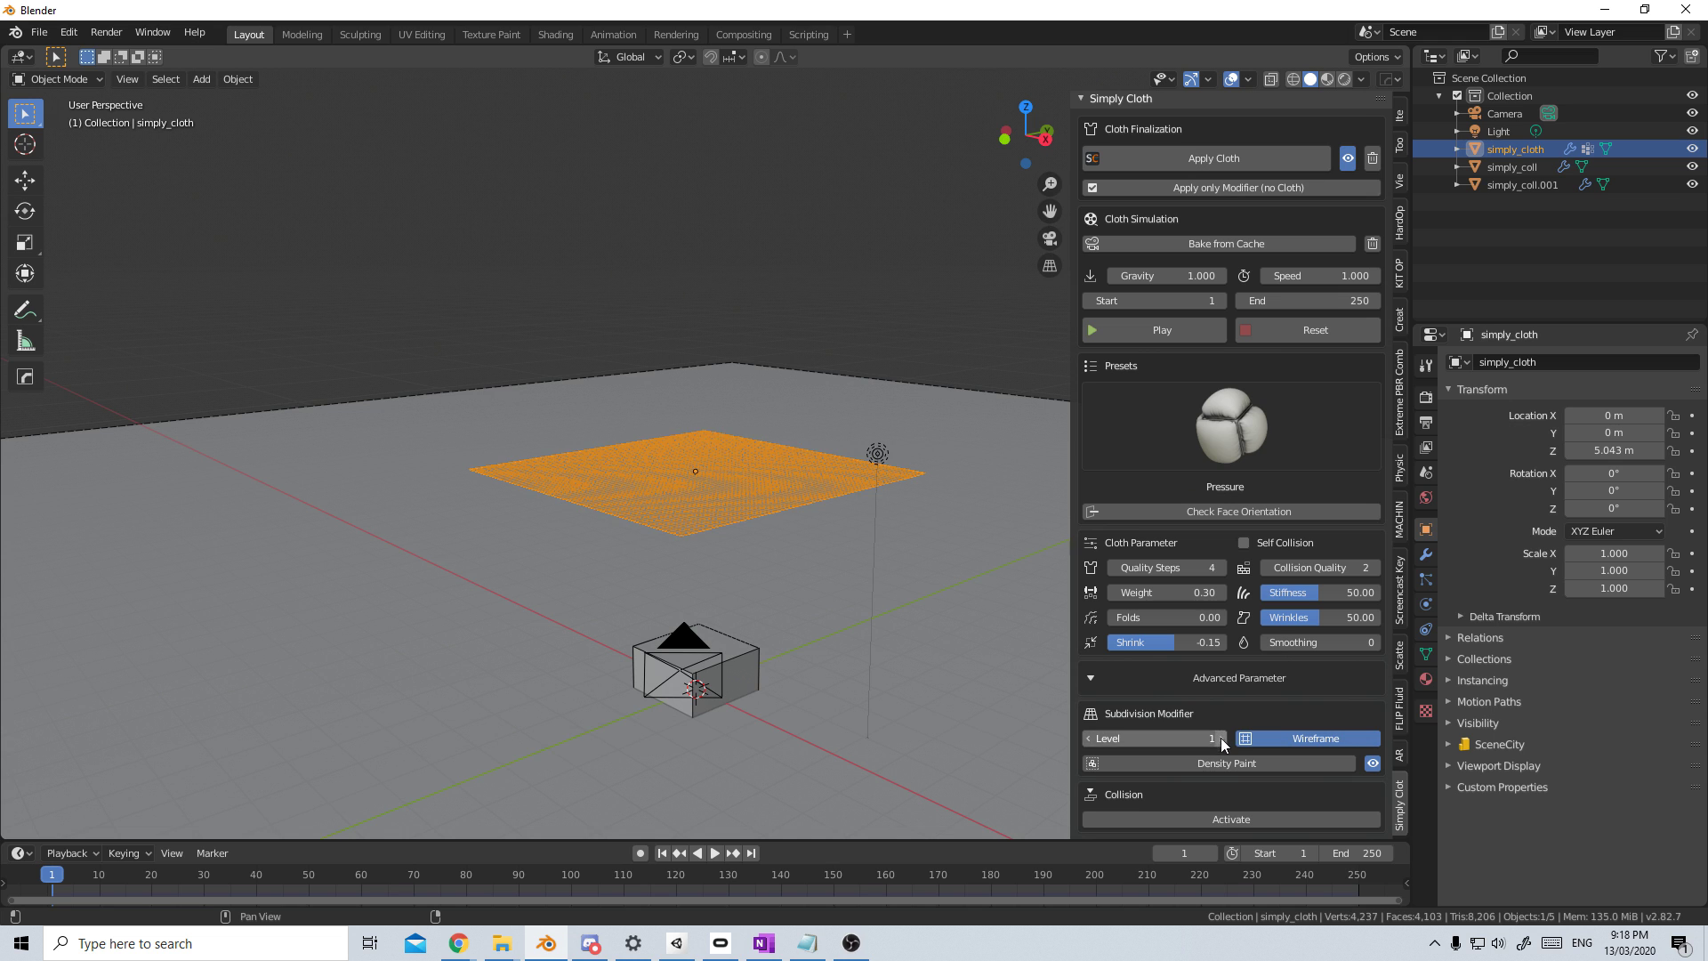
middle_click_drag(996, 649, 827, 552)
left_click(1315, 739)
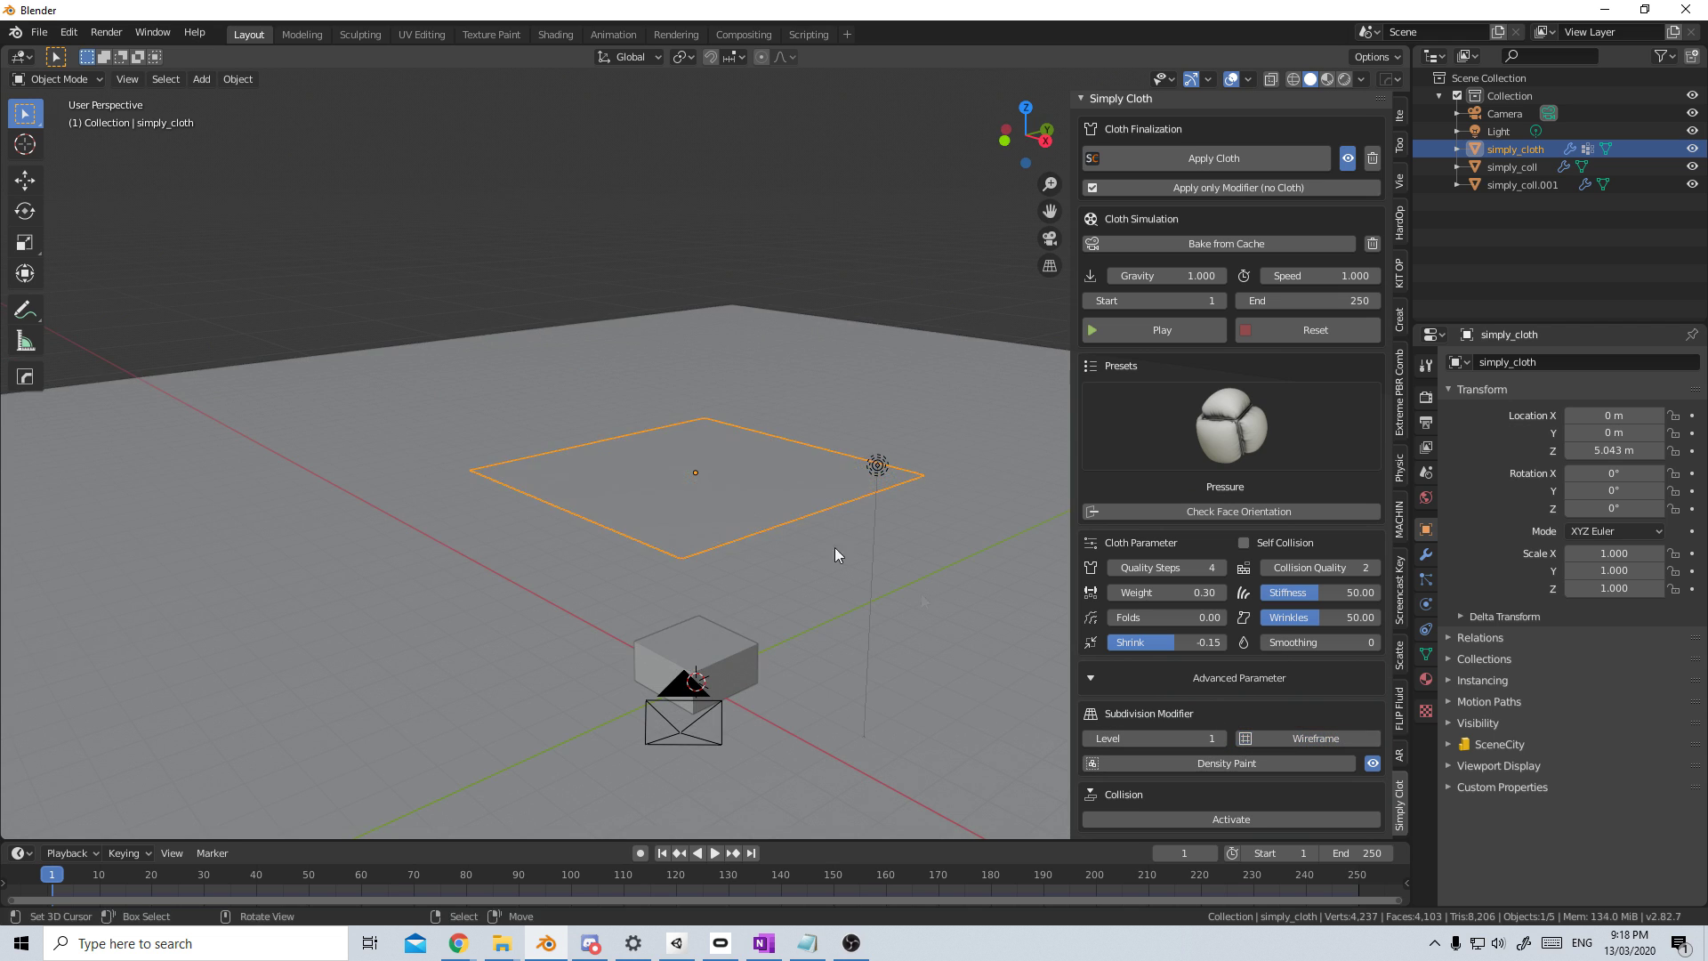
middle_click_drag(921, 594, 973, 537)
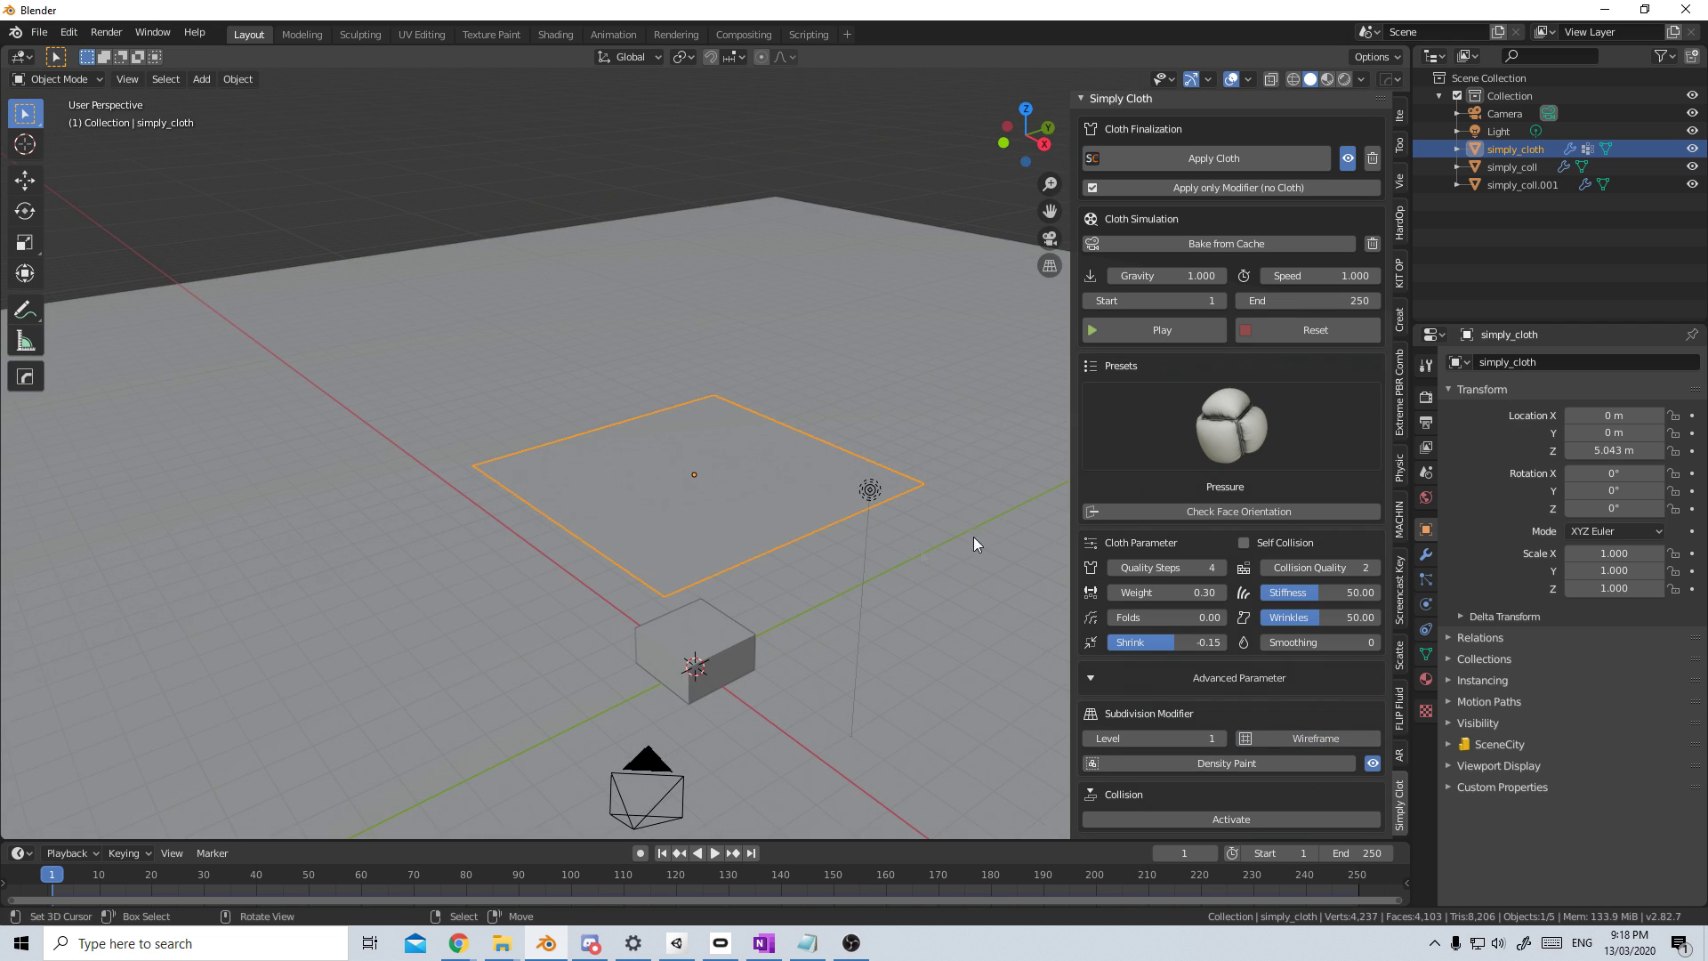
Step: Simulate the plane inflating to frame 19 and shade it smooth
left_click(715, 853)
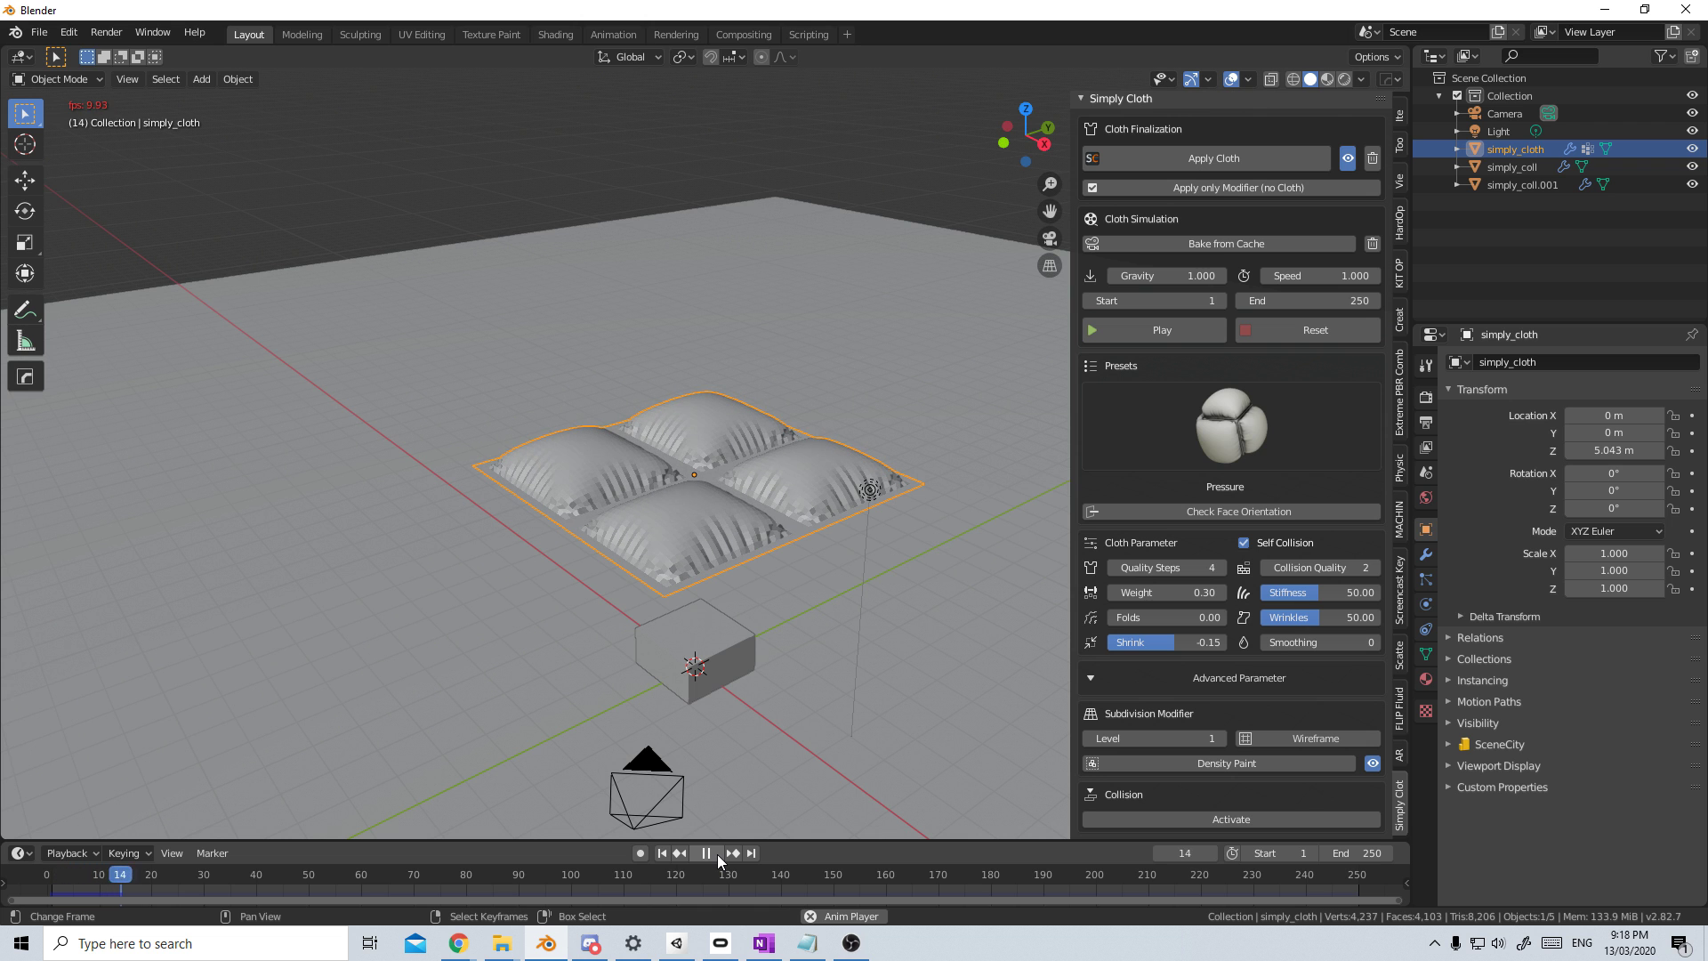
left_click(717, 854)
right_click(866, 603)
left_click(867, 605)
middle_click_drag(866, 605, 823, 653)
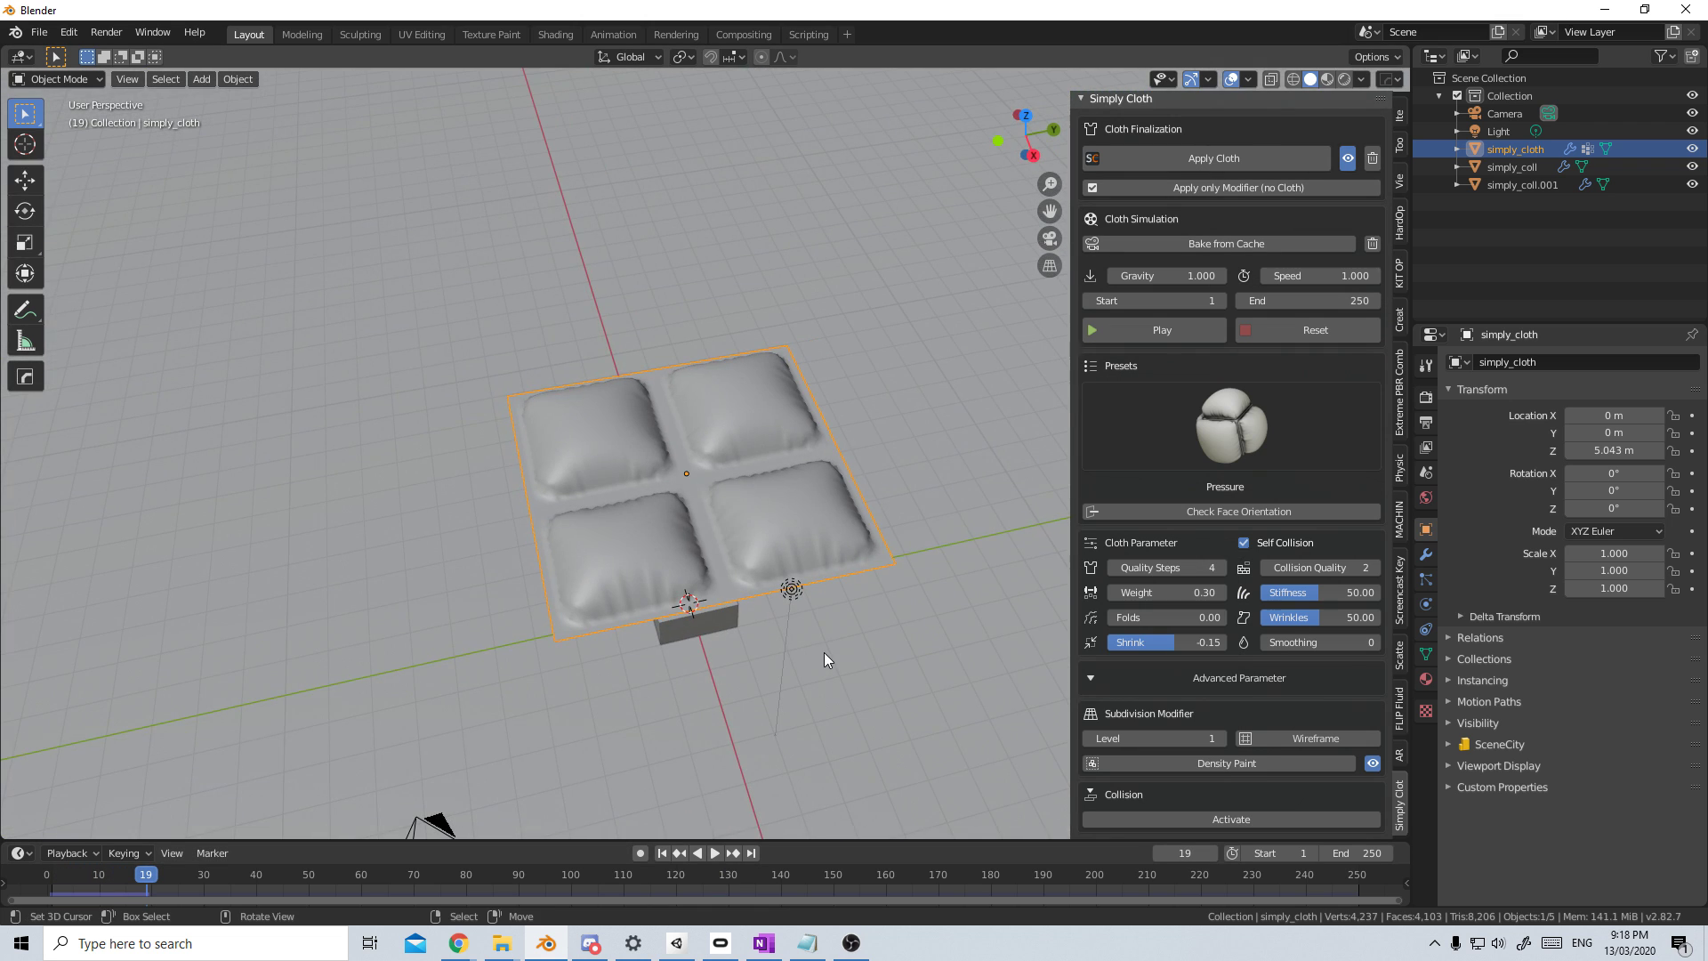
left_click(1251, 488)
Step: Apply the Crumple Paper preset to the cloth and rewind the animation
left_click(1250, 726)
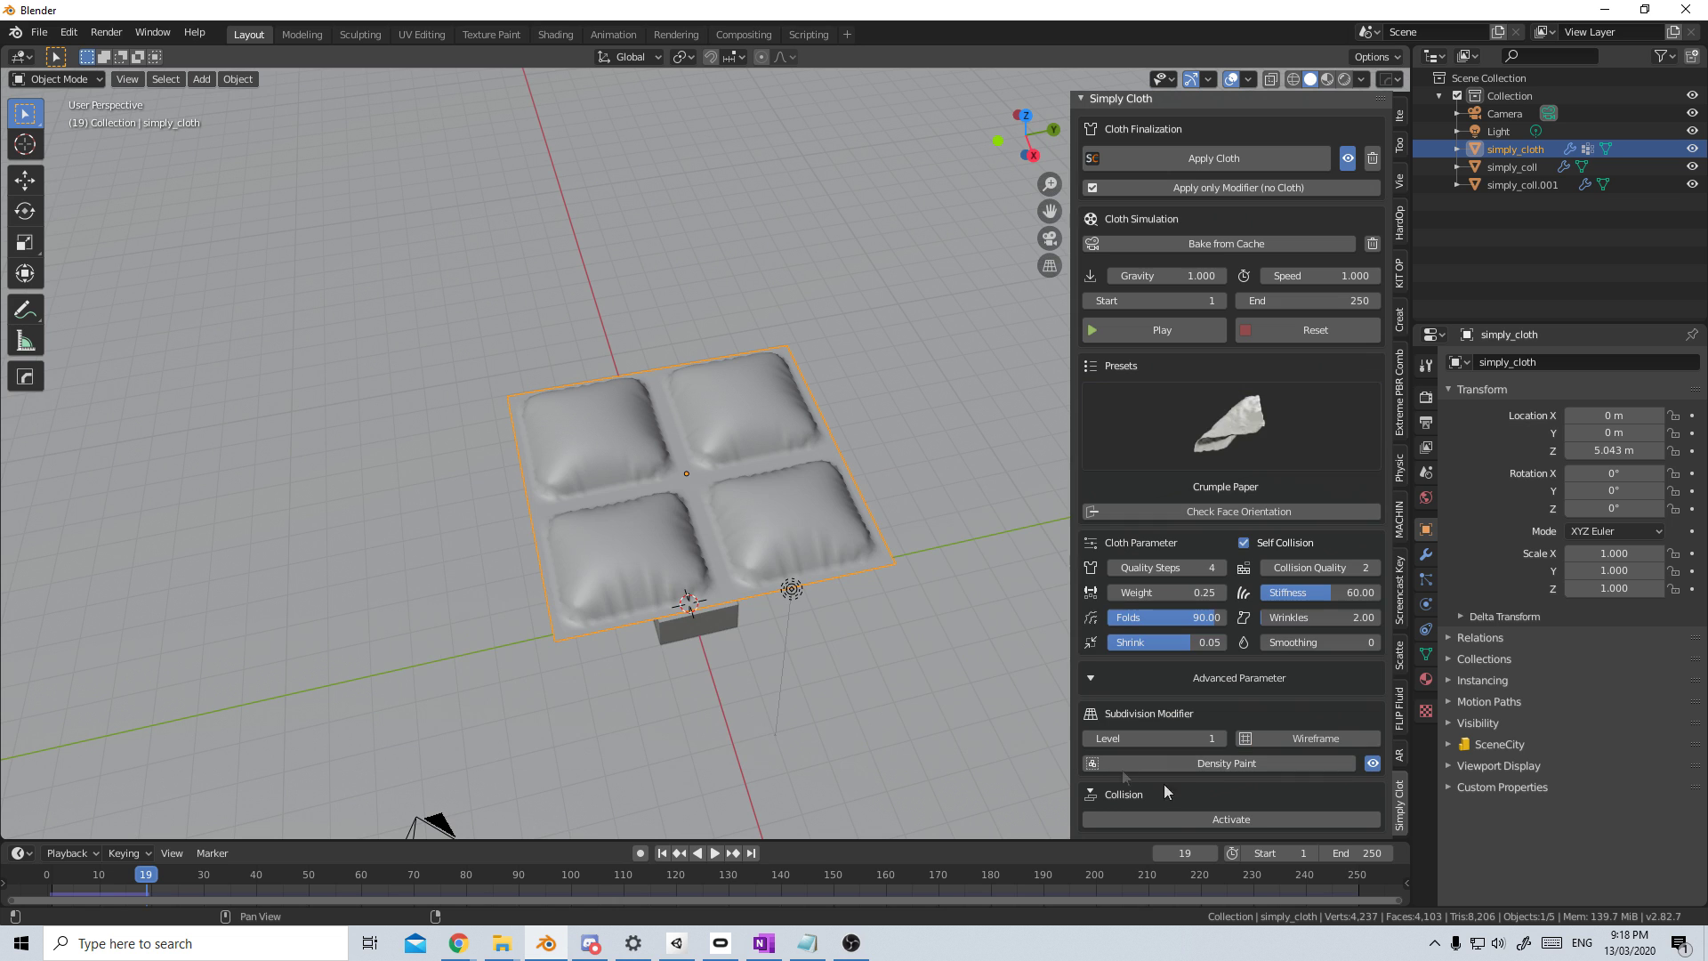
left_click(662, 853)
left_click(719, 858)
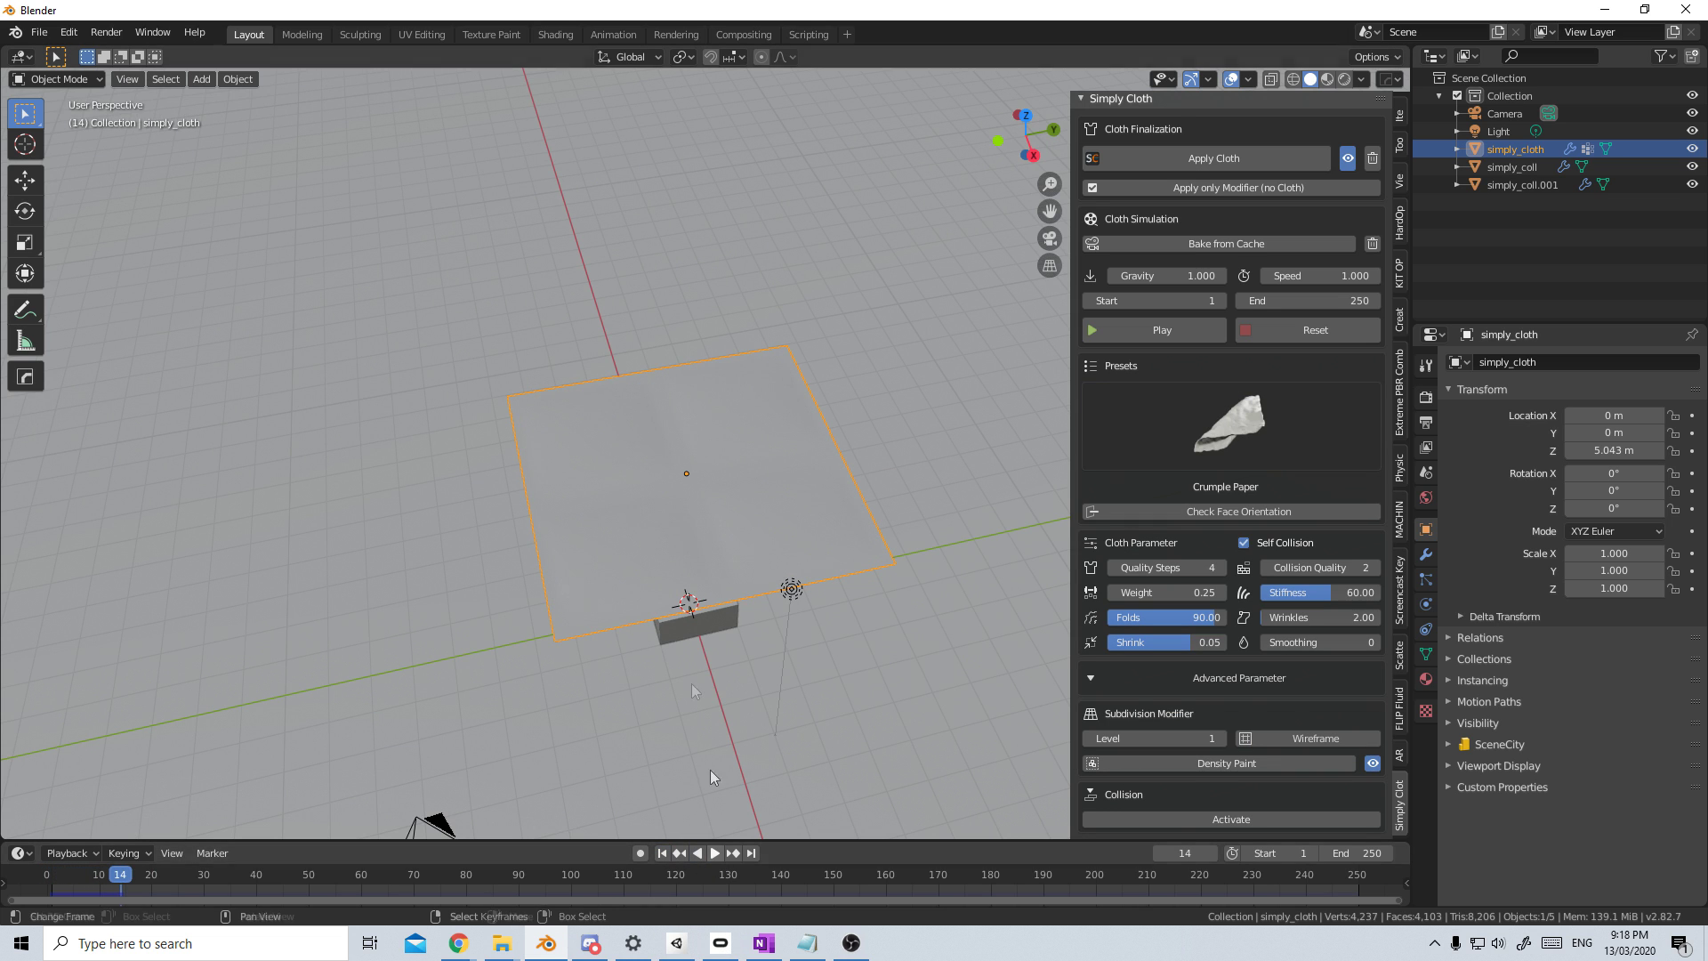
middle_click_drag(710, 770, 741, 585)
key("Tab")
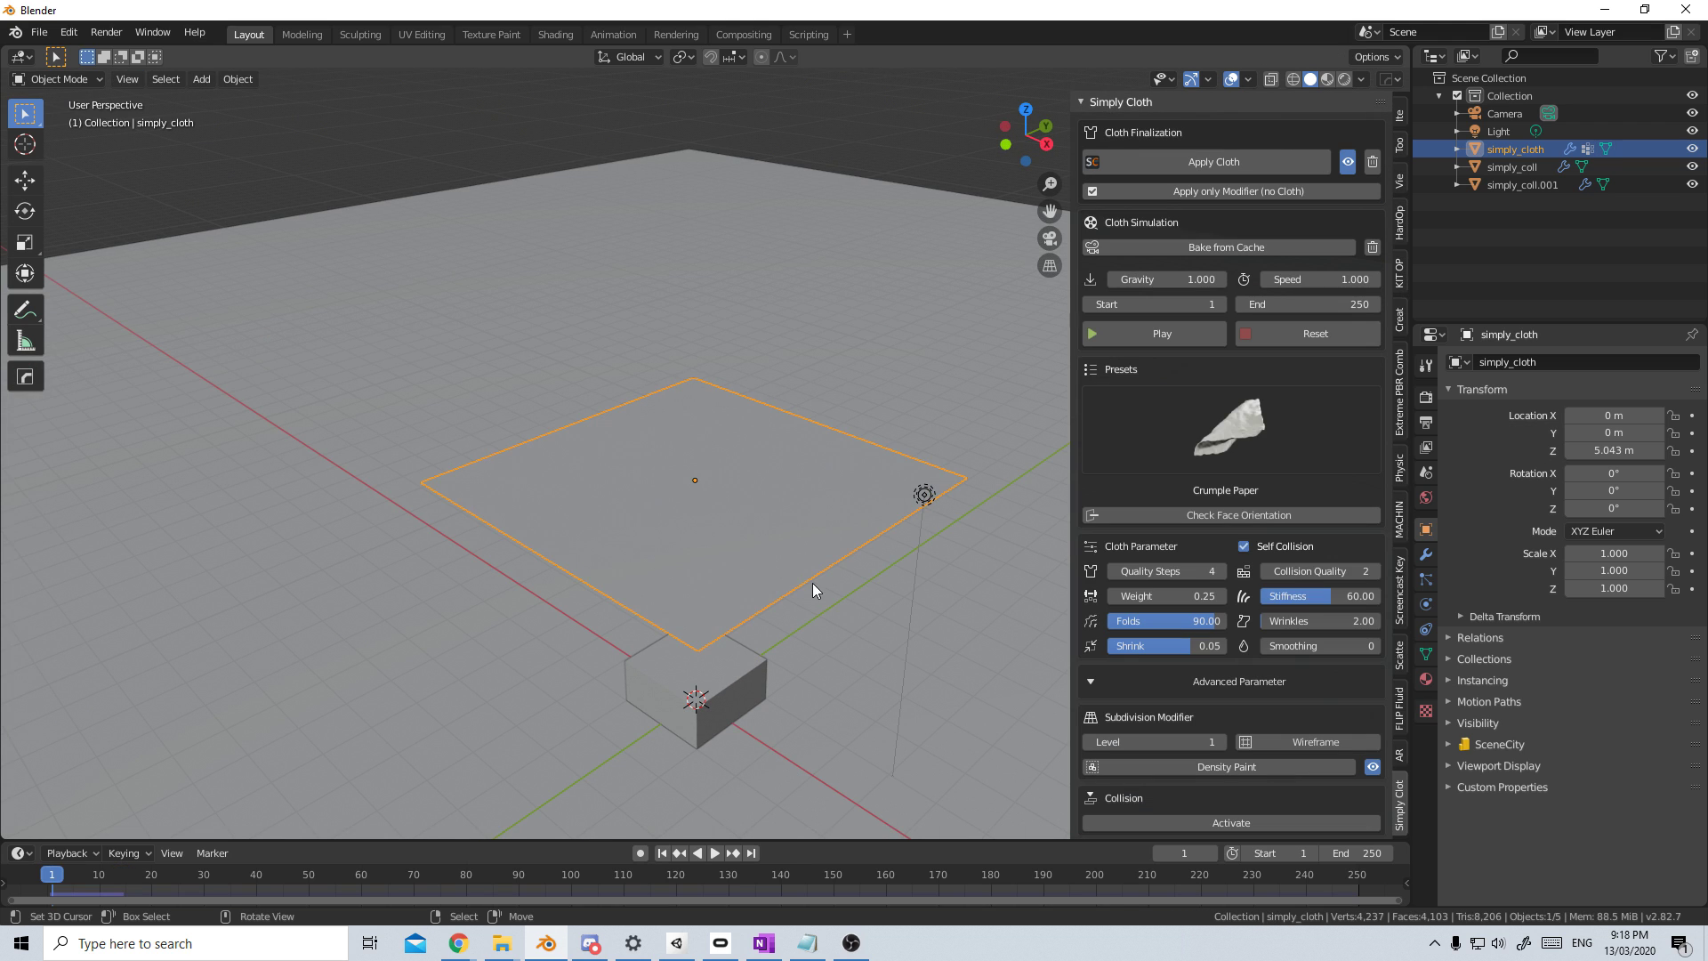
Step: Tilt the paper plane, let it fall and crumple to frame 41, then delete it
key("r")
key("r")
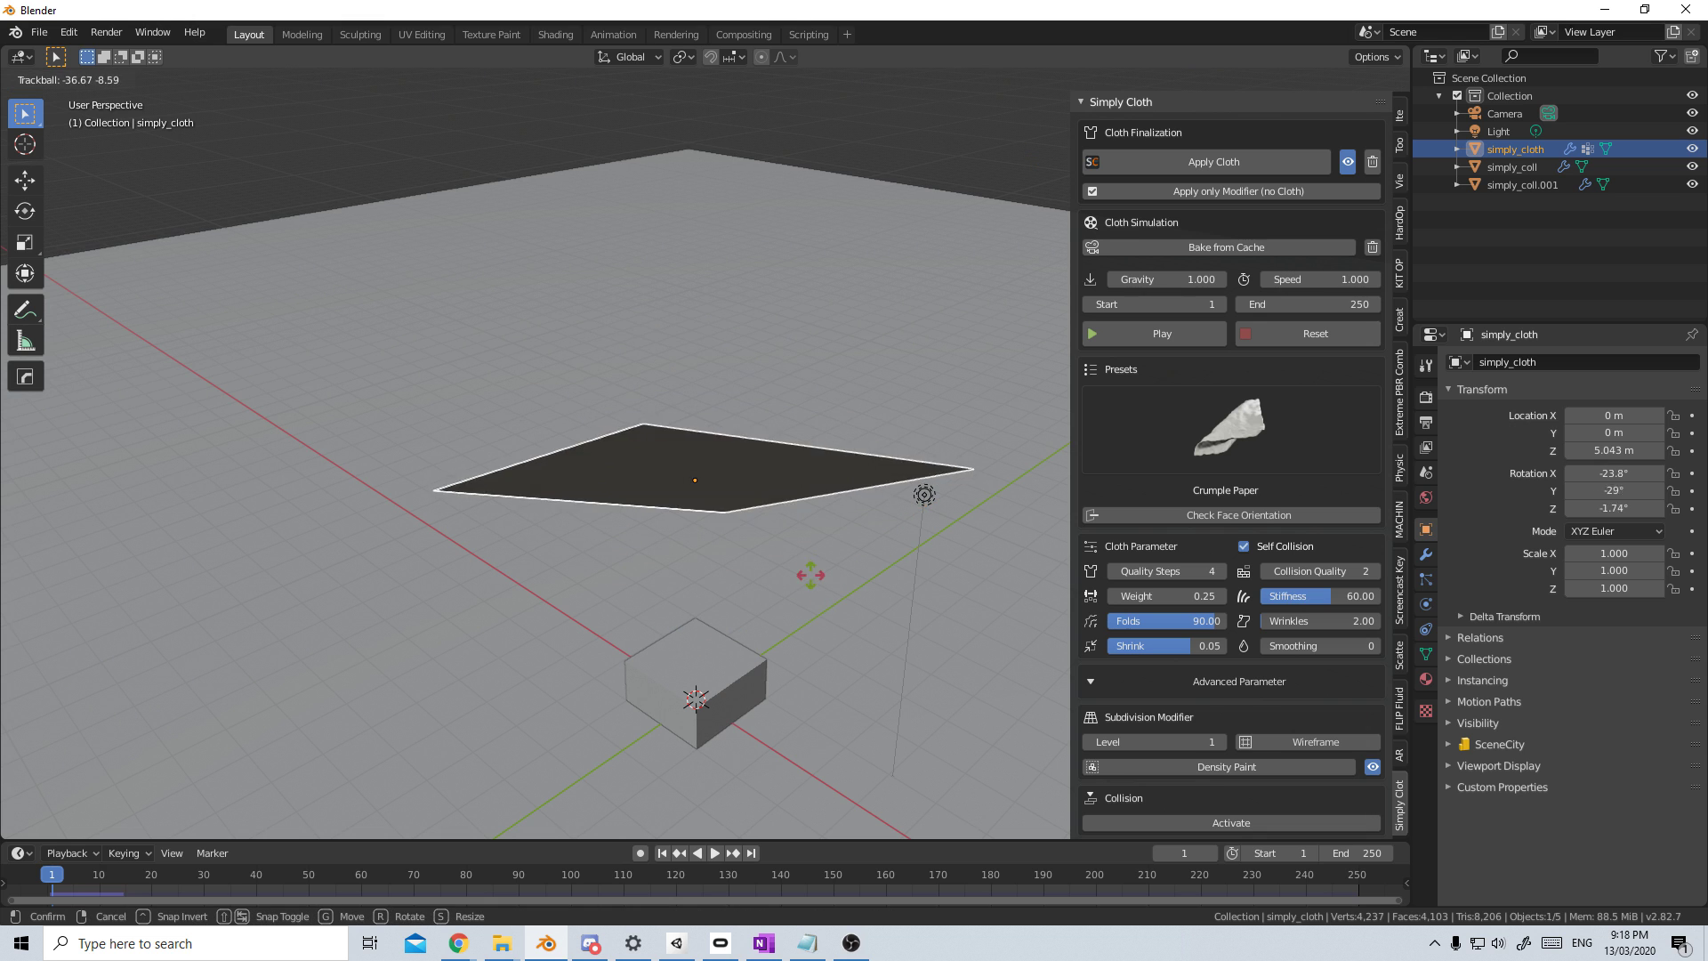
left_click(813, 580)
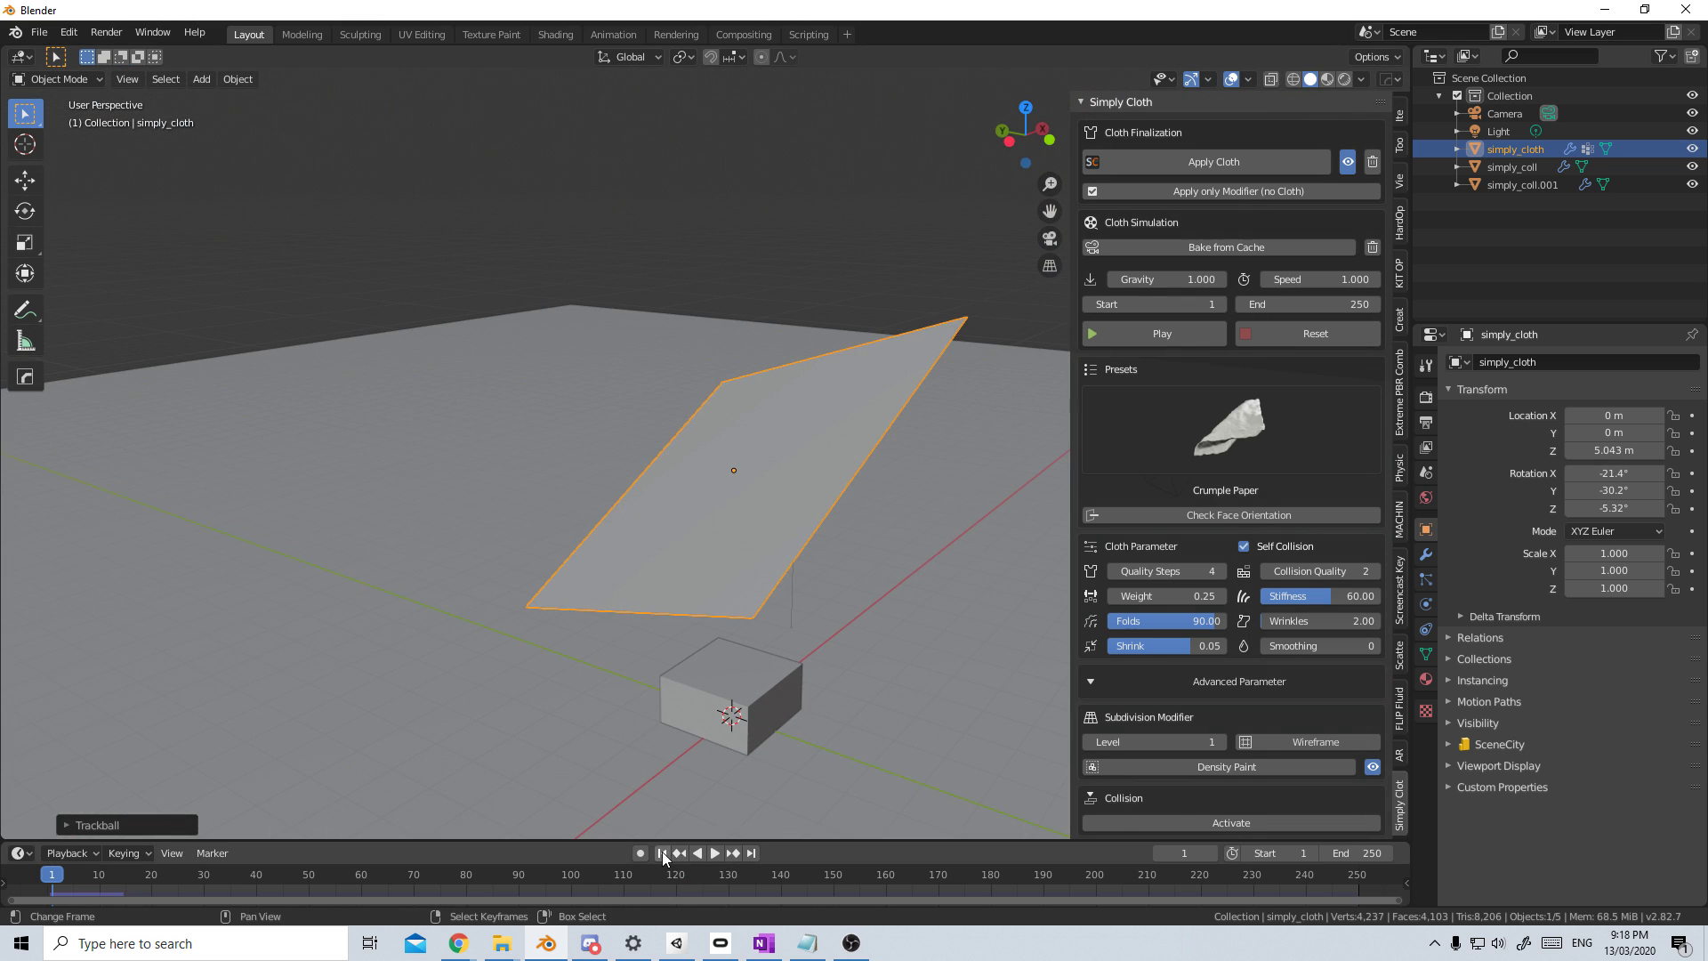
left_click(662, 852)
left_click(716, 852)
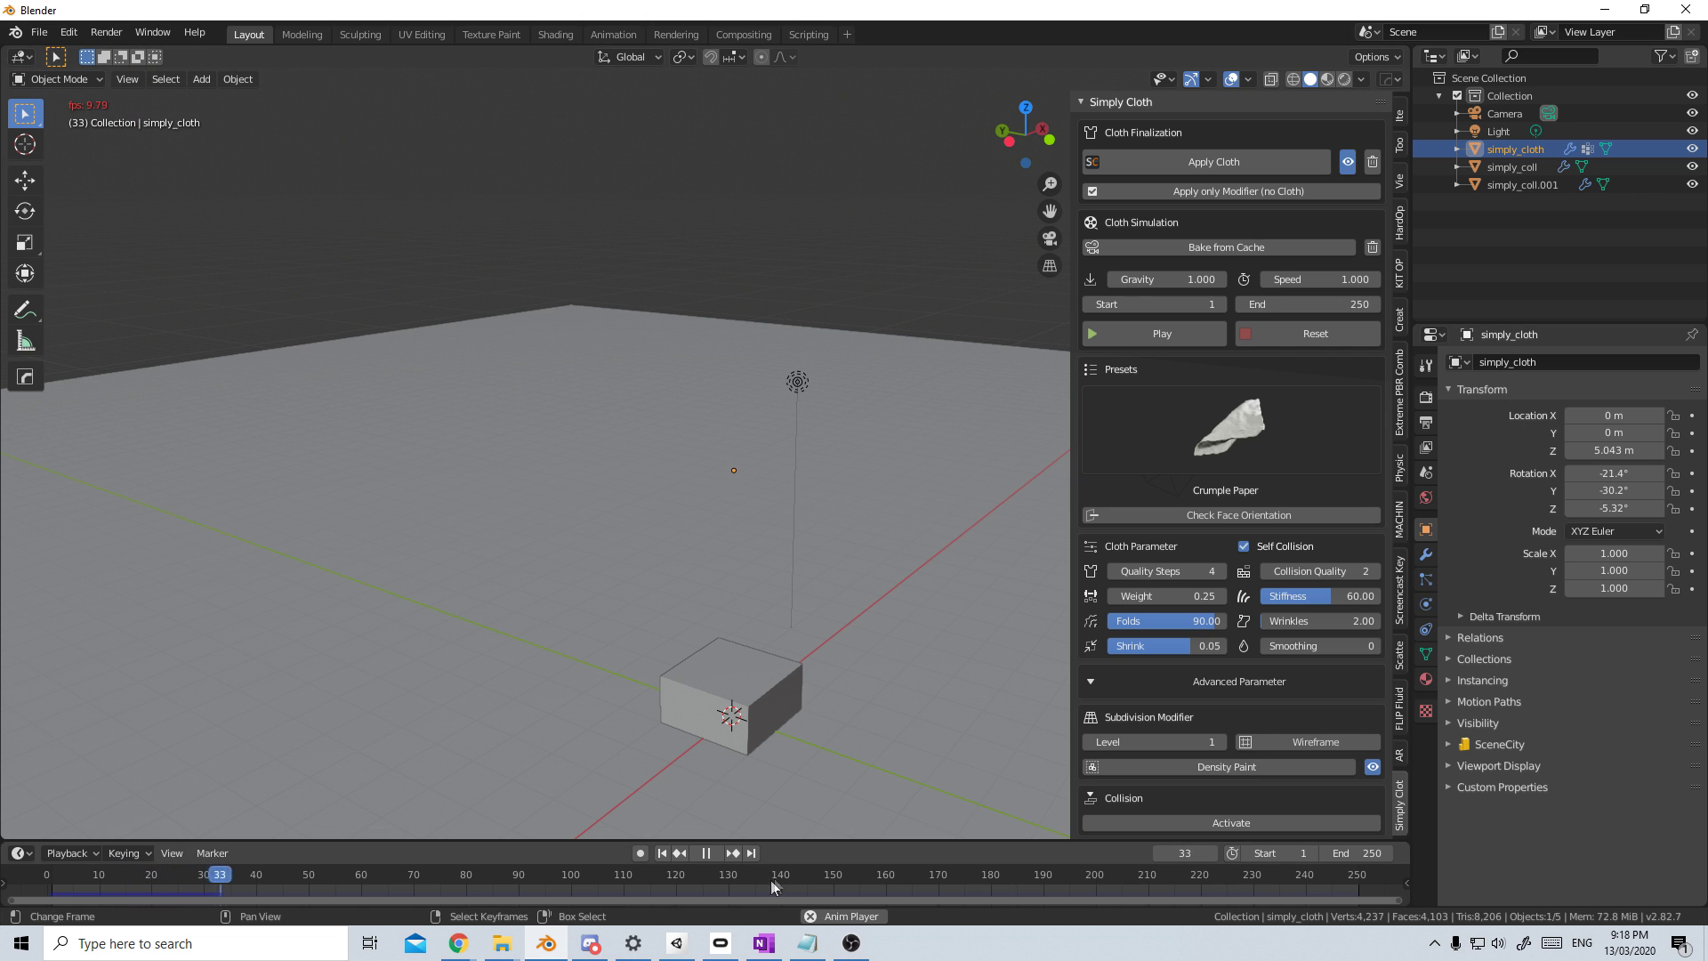
key("space")
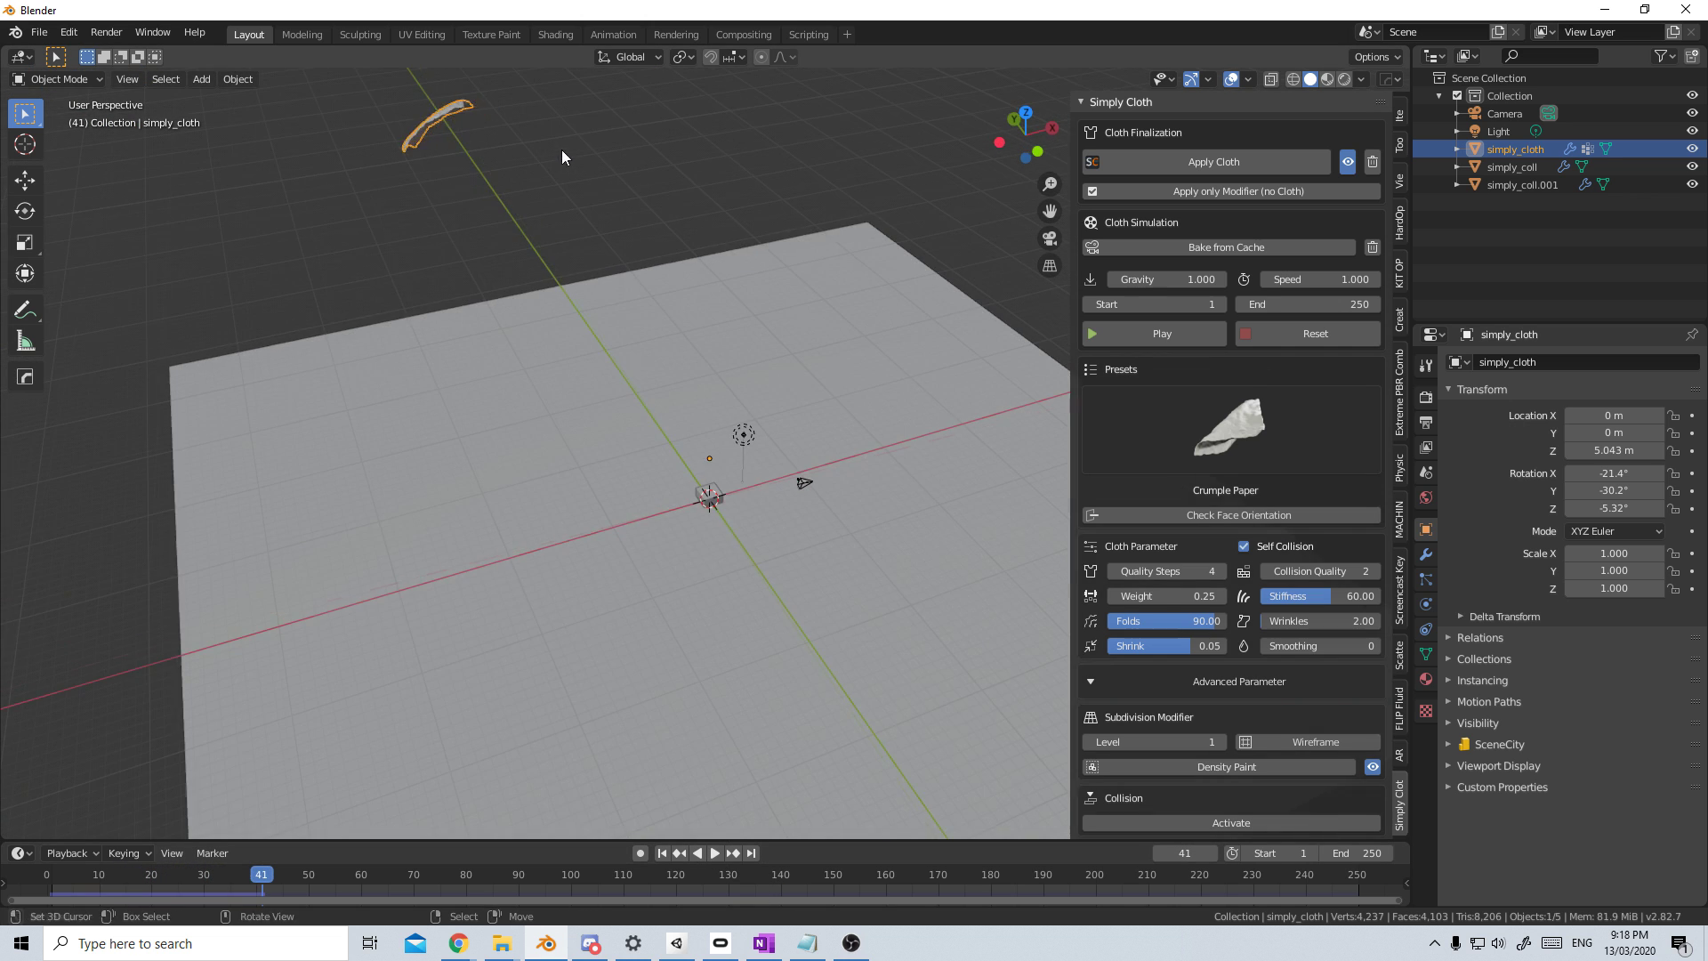
key("Delete")
Step: Add a new plane and raise it along Z to about 4.79 m above the cube
scroll(753, 429, "up", 5)
key("shift+a")
mouse_move(758, 429)
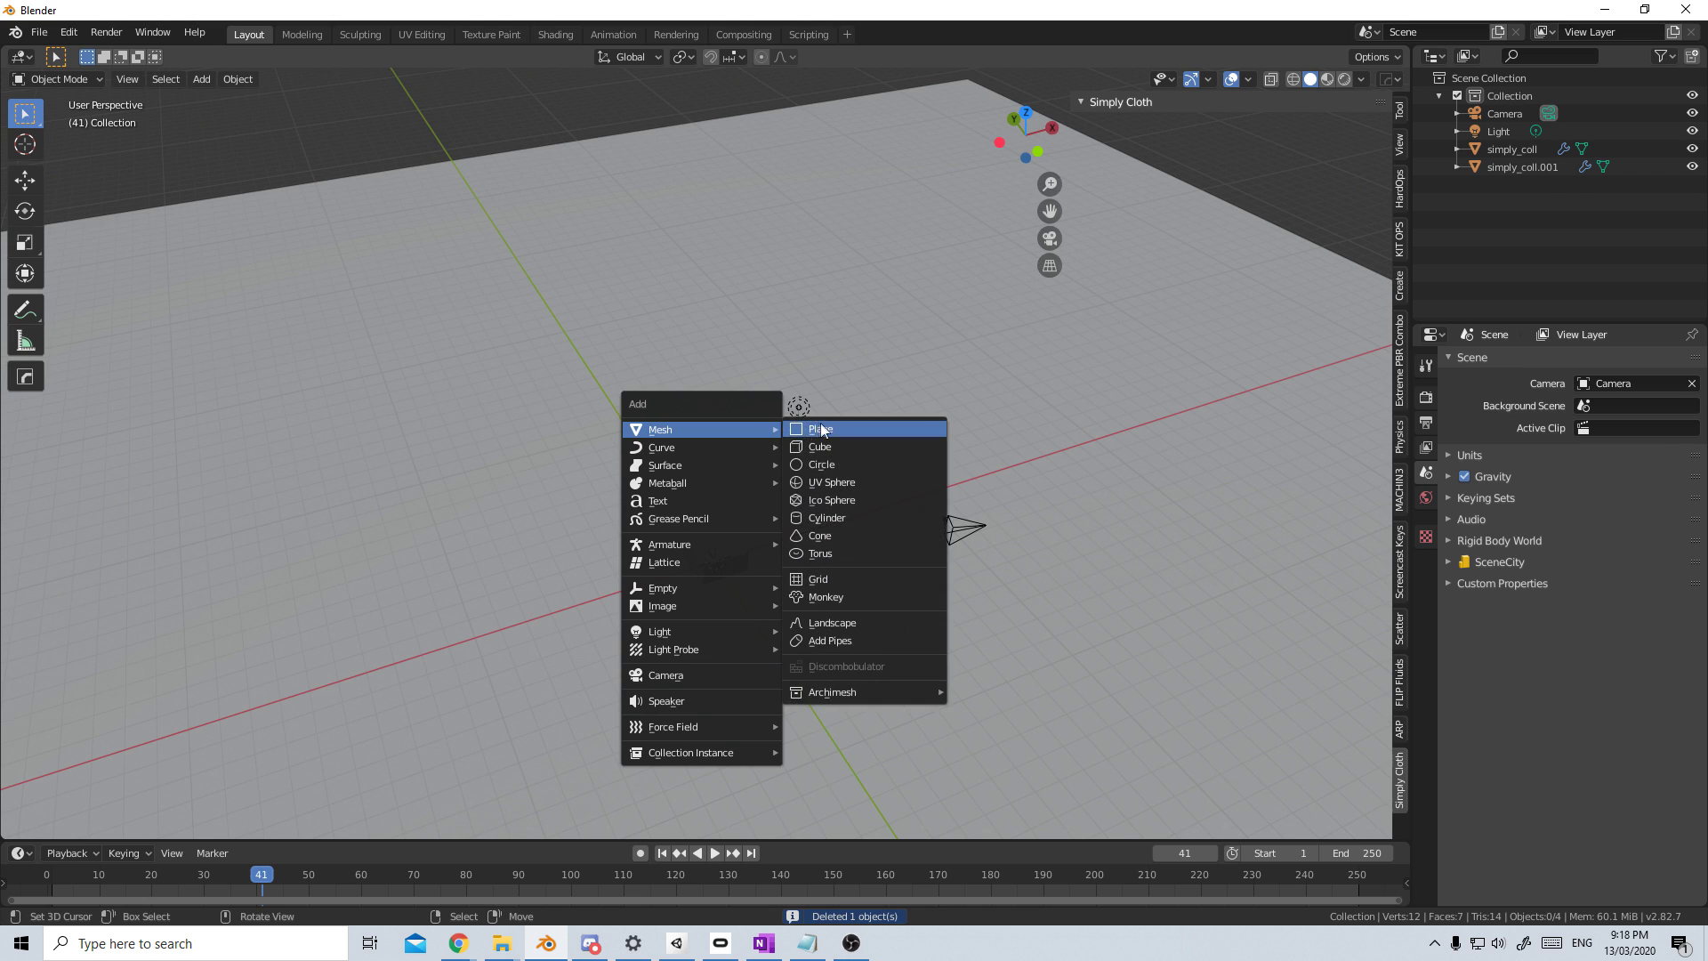
left_click(821, 430)
scroll(841, 596, "up", 3)
key("g")
key("z")
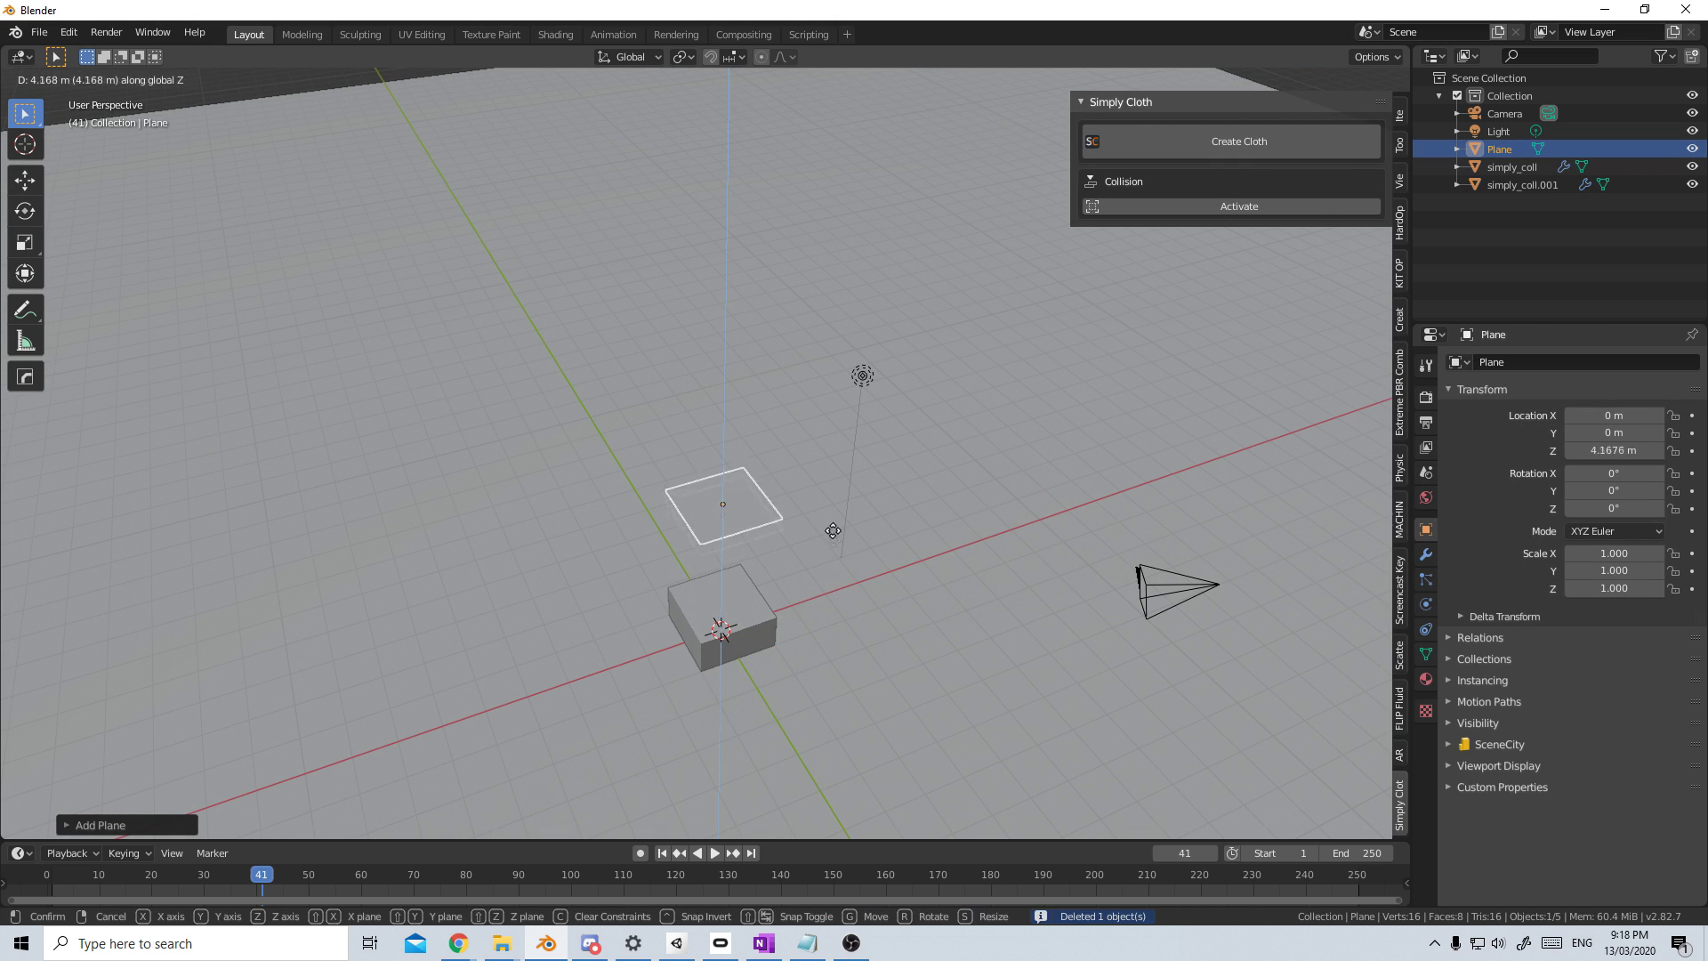
left_click(819, 533)
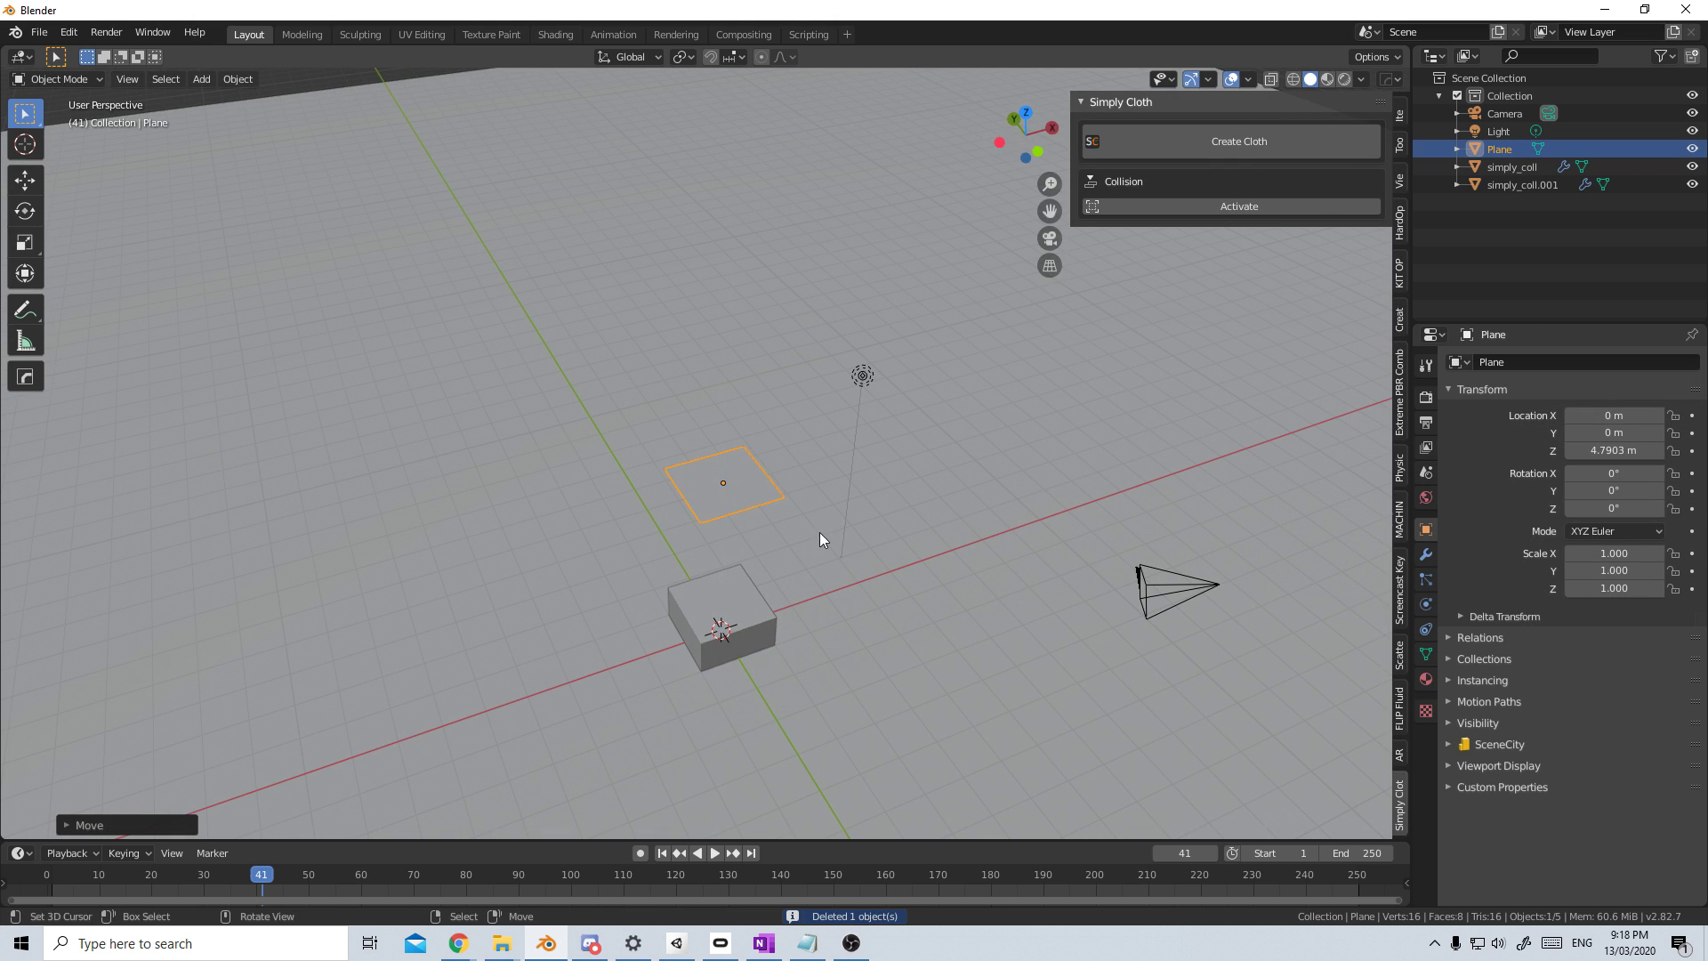
Step: Make the plane a Simply Cloth object with the Stiff Paper preset, then enter Edit Mode
left_click(1178, 136)
scroll(819, 570, "up", 1)
scroll(818, 576, "up", 1)
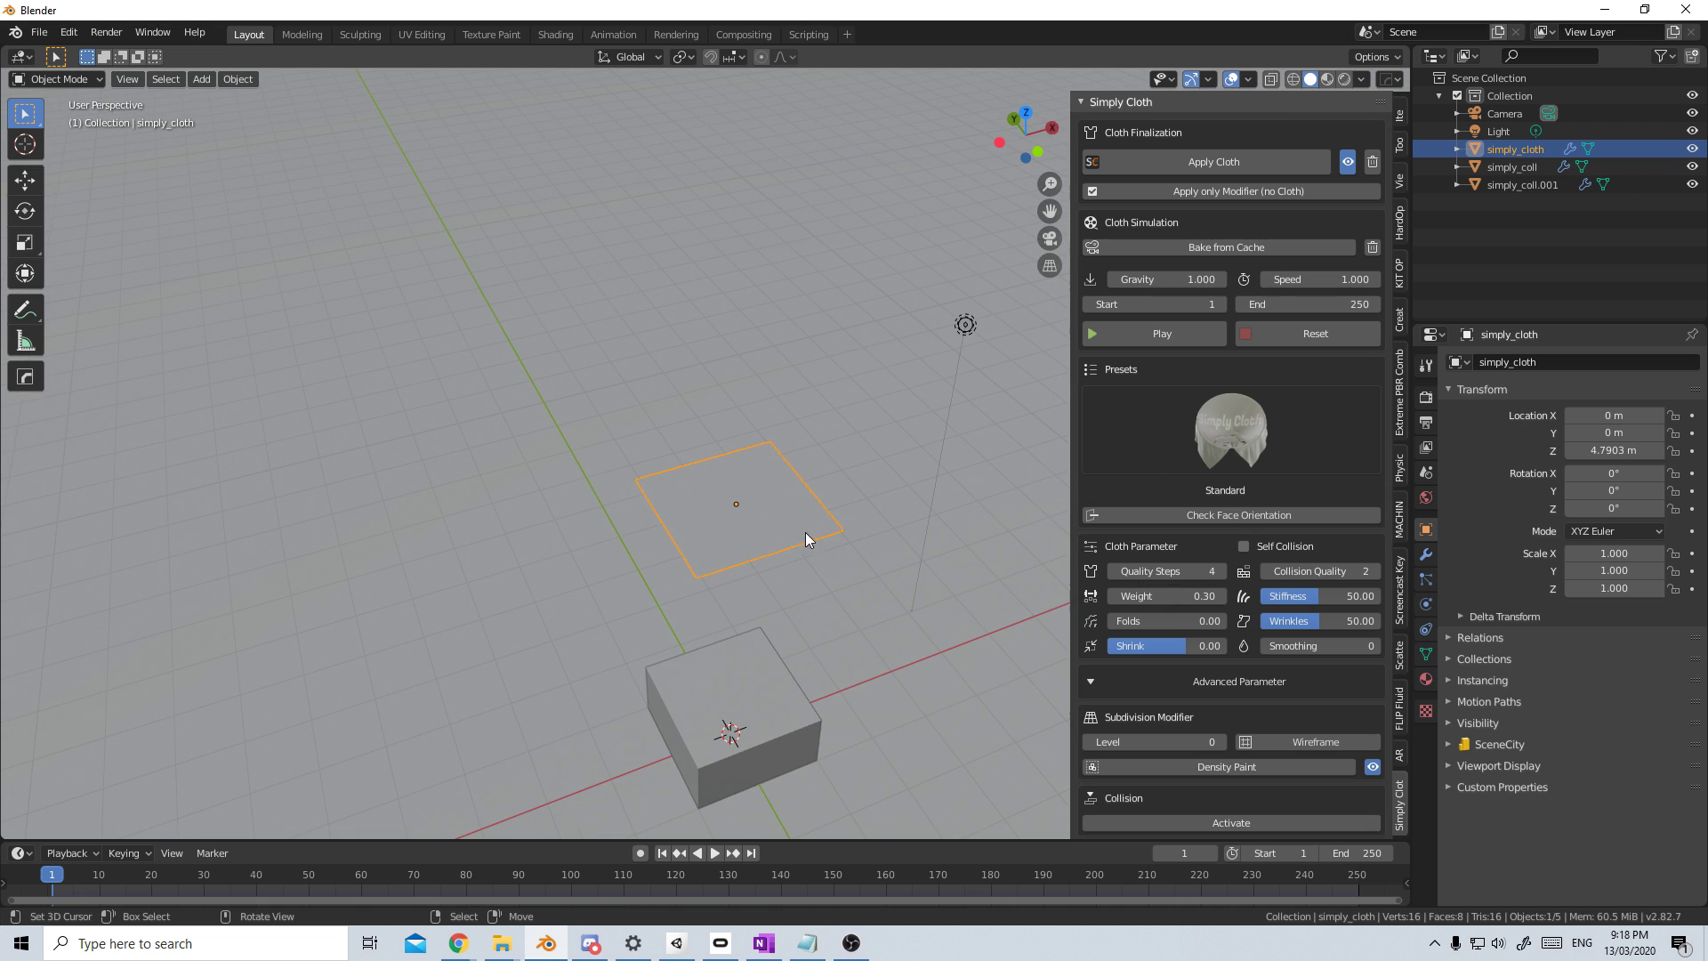
left_click(1215, 425)
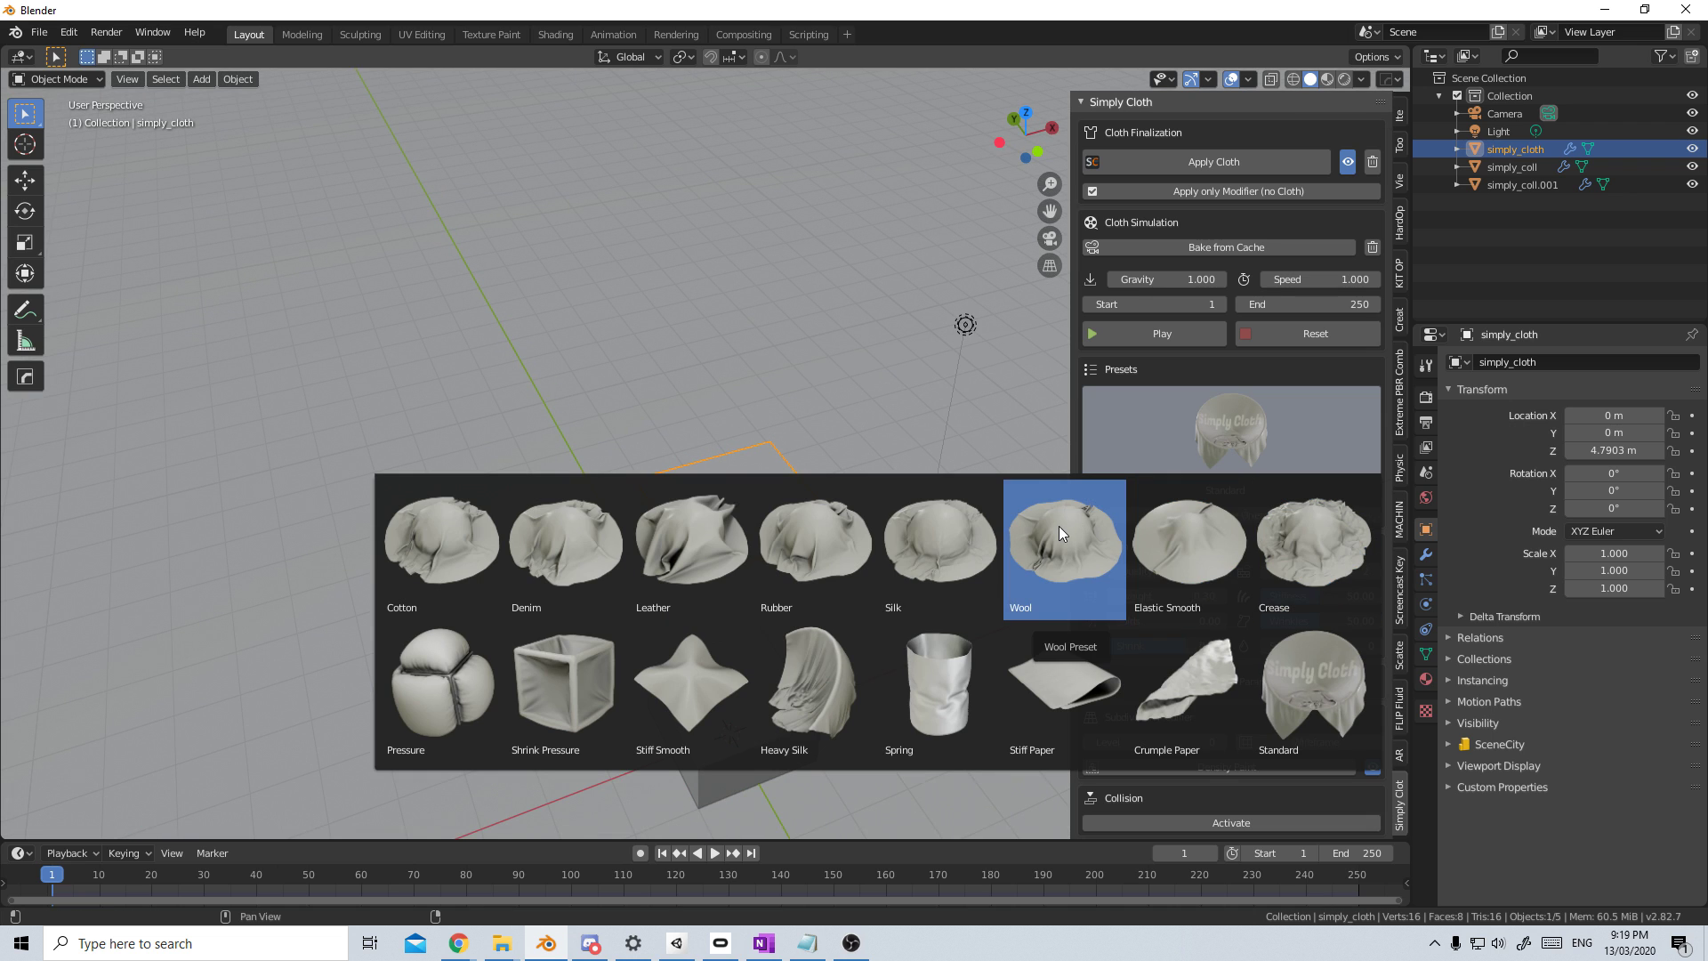
left_click(957, 541)
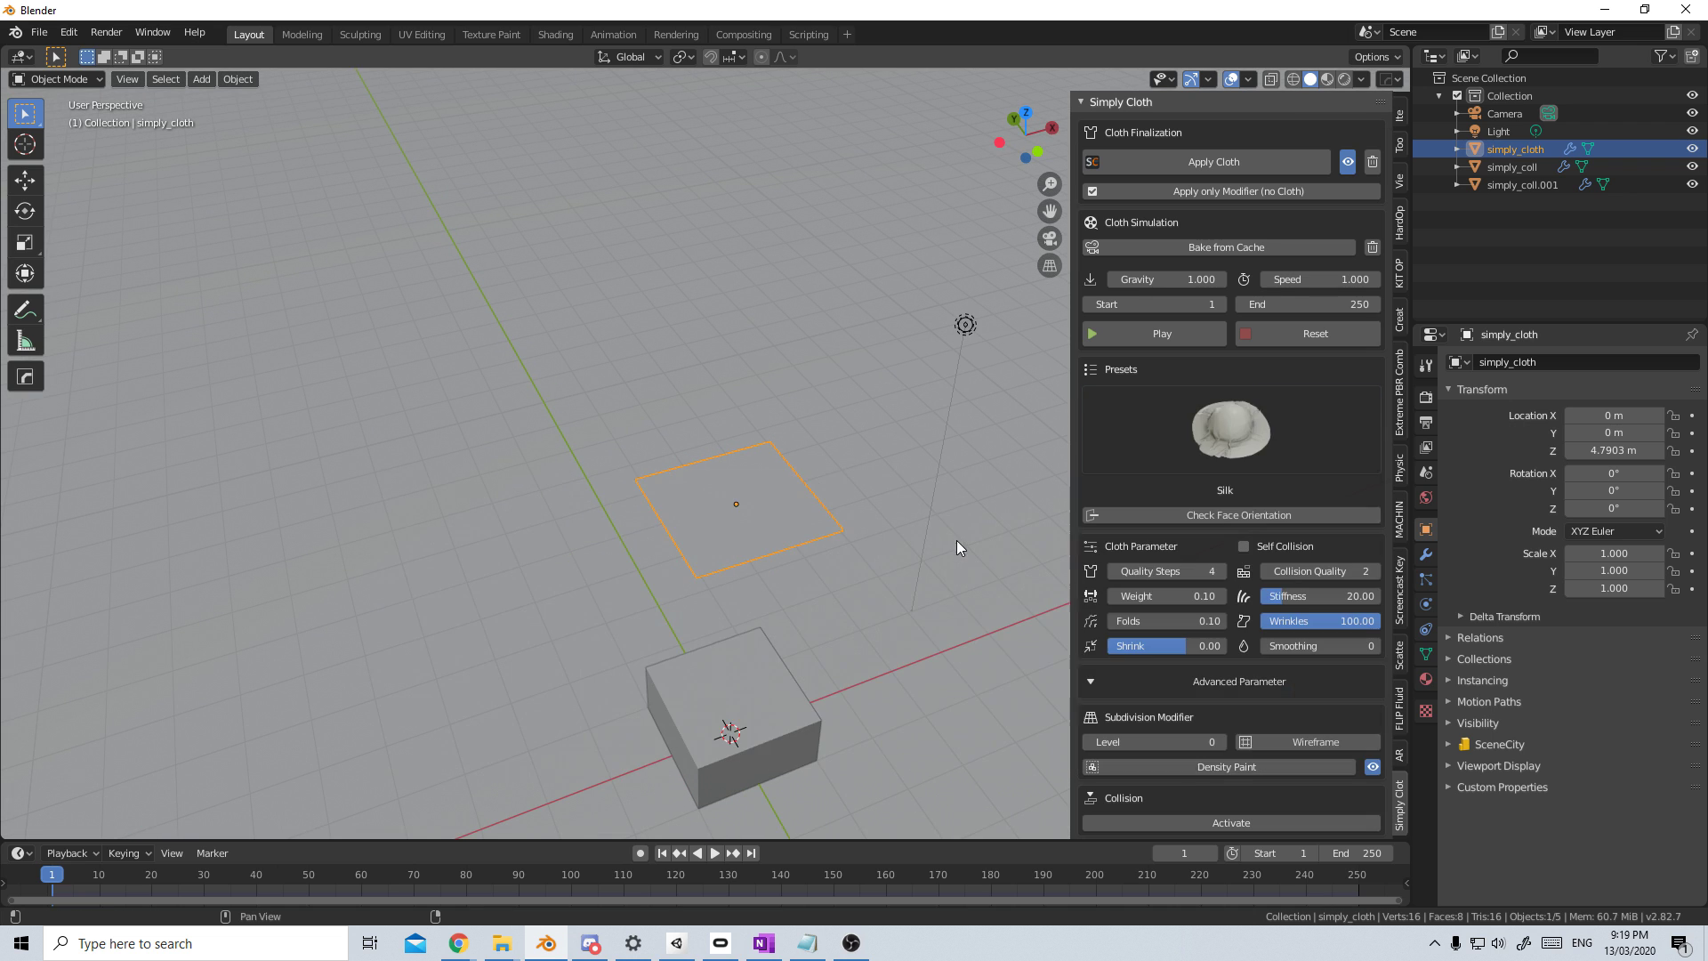
left_click(1238, 411)
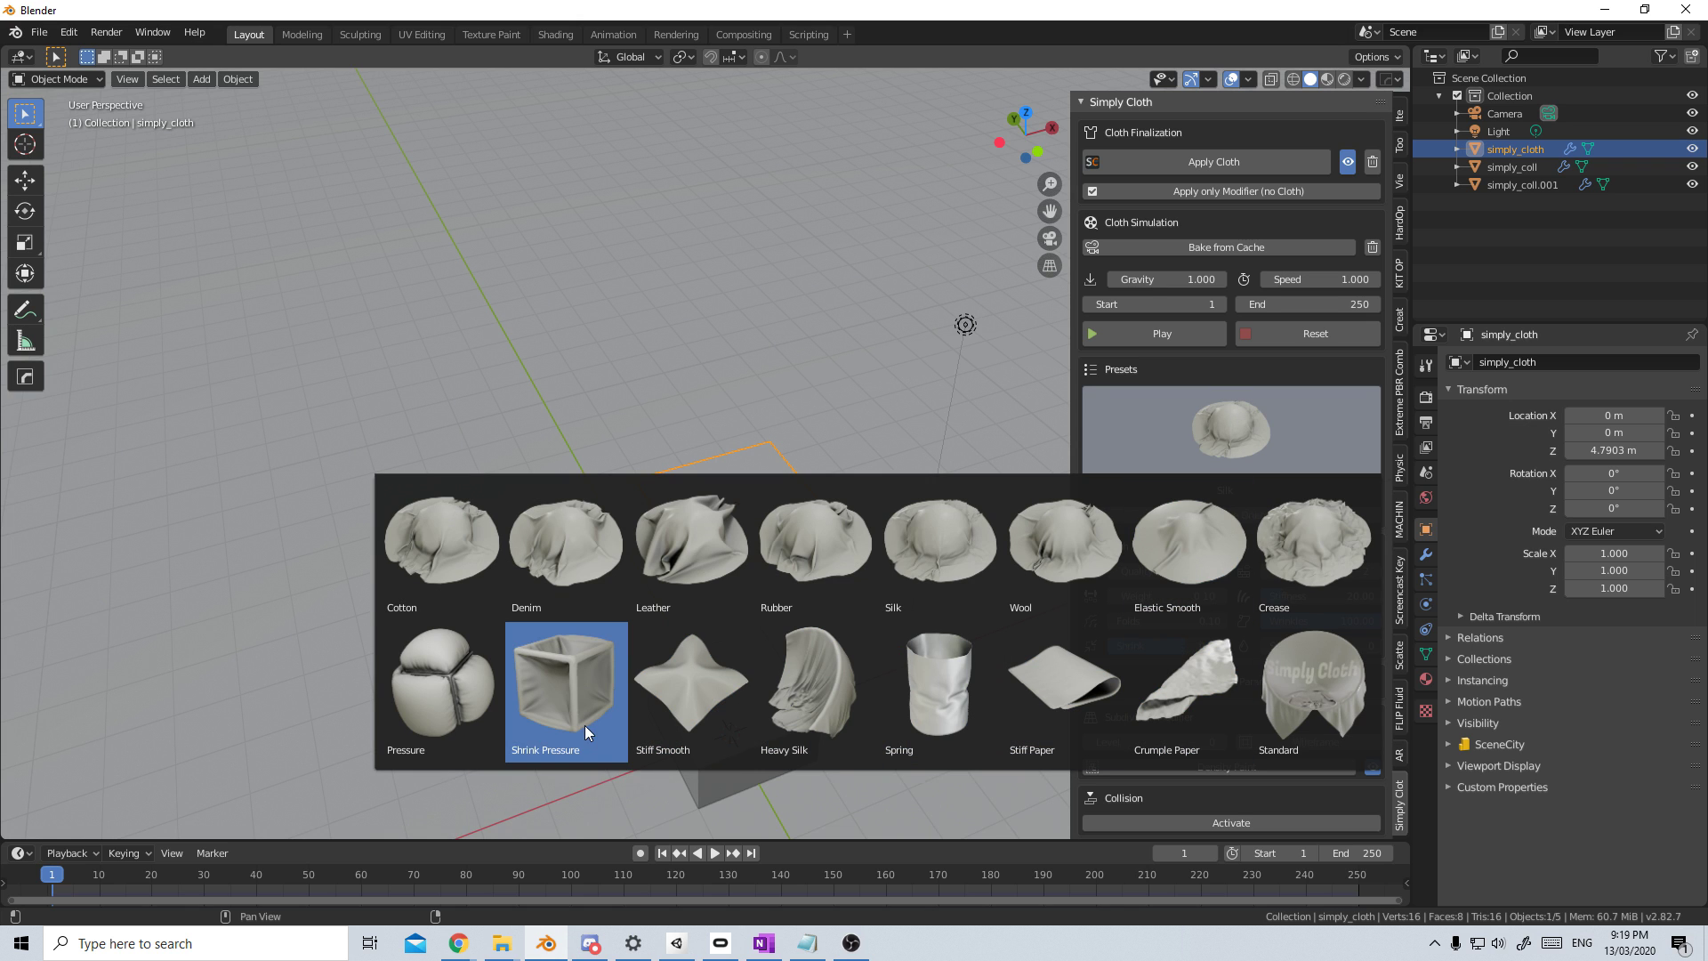
left_click(1068, 683)
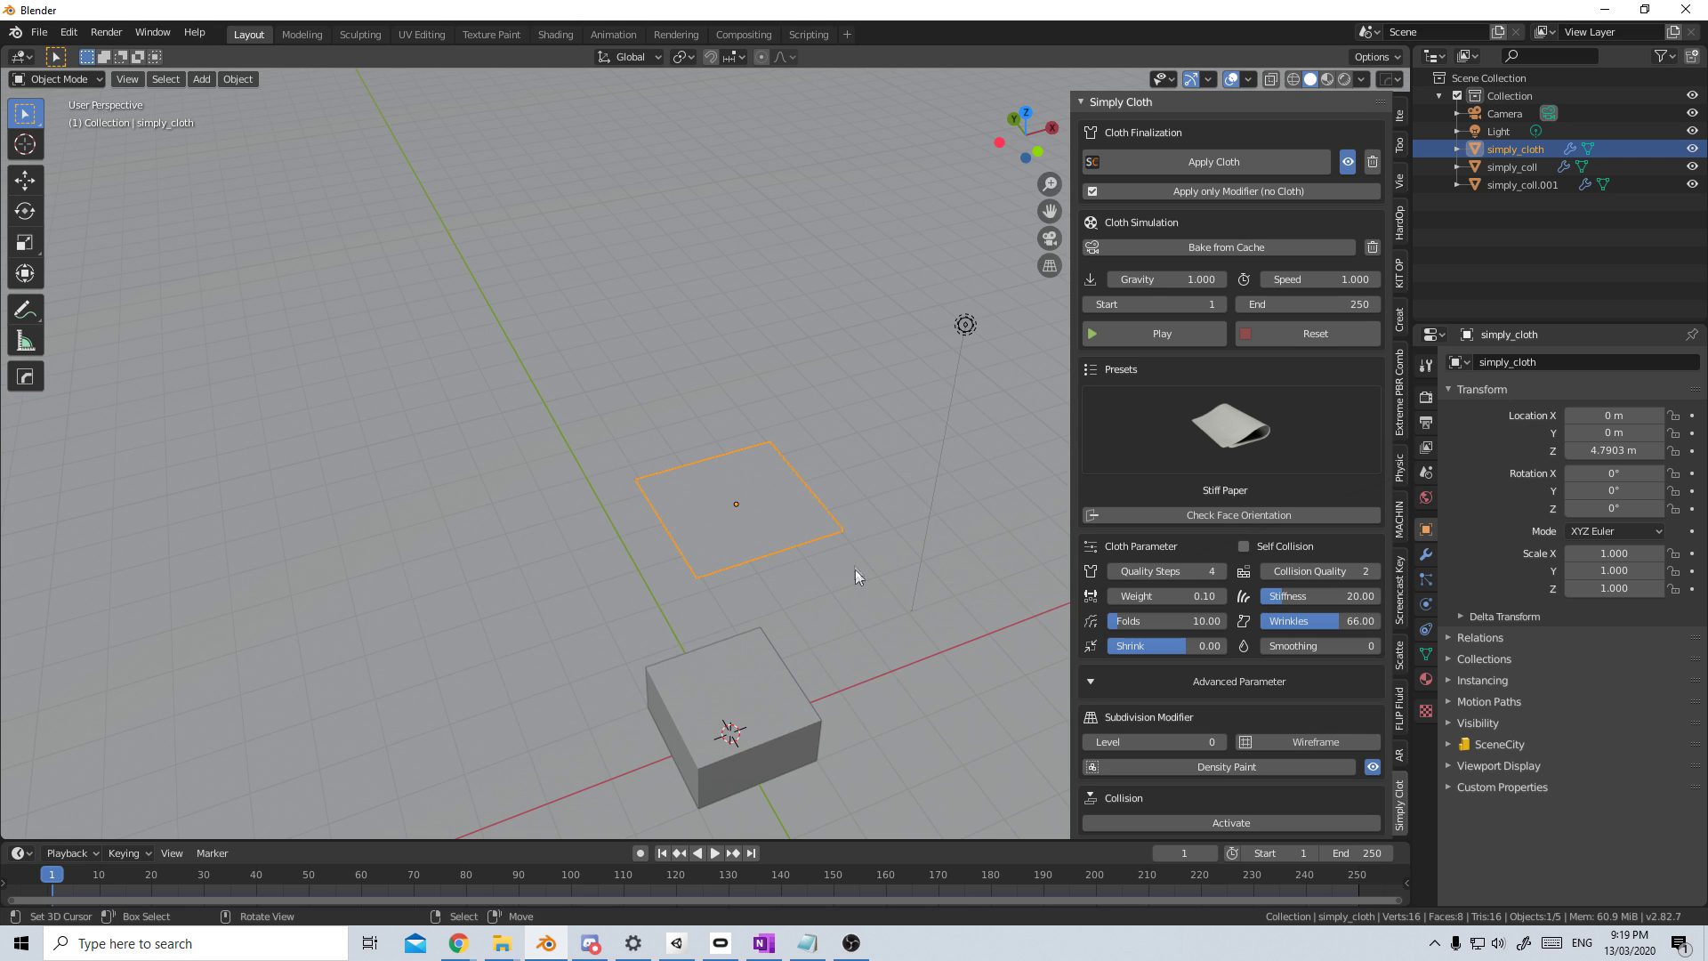
mouse_move(856, 569)
middle_mouse_down()
mouse_move(893, 521)
mouse_move(854, 552)
middle_mouse_up()
key("Tab")
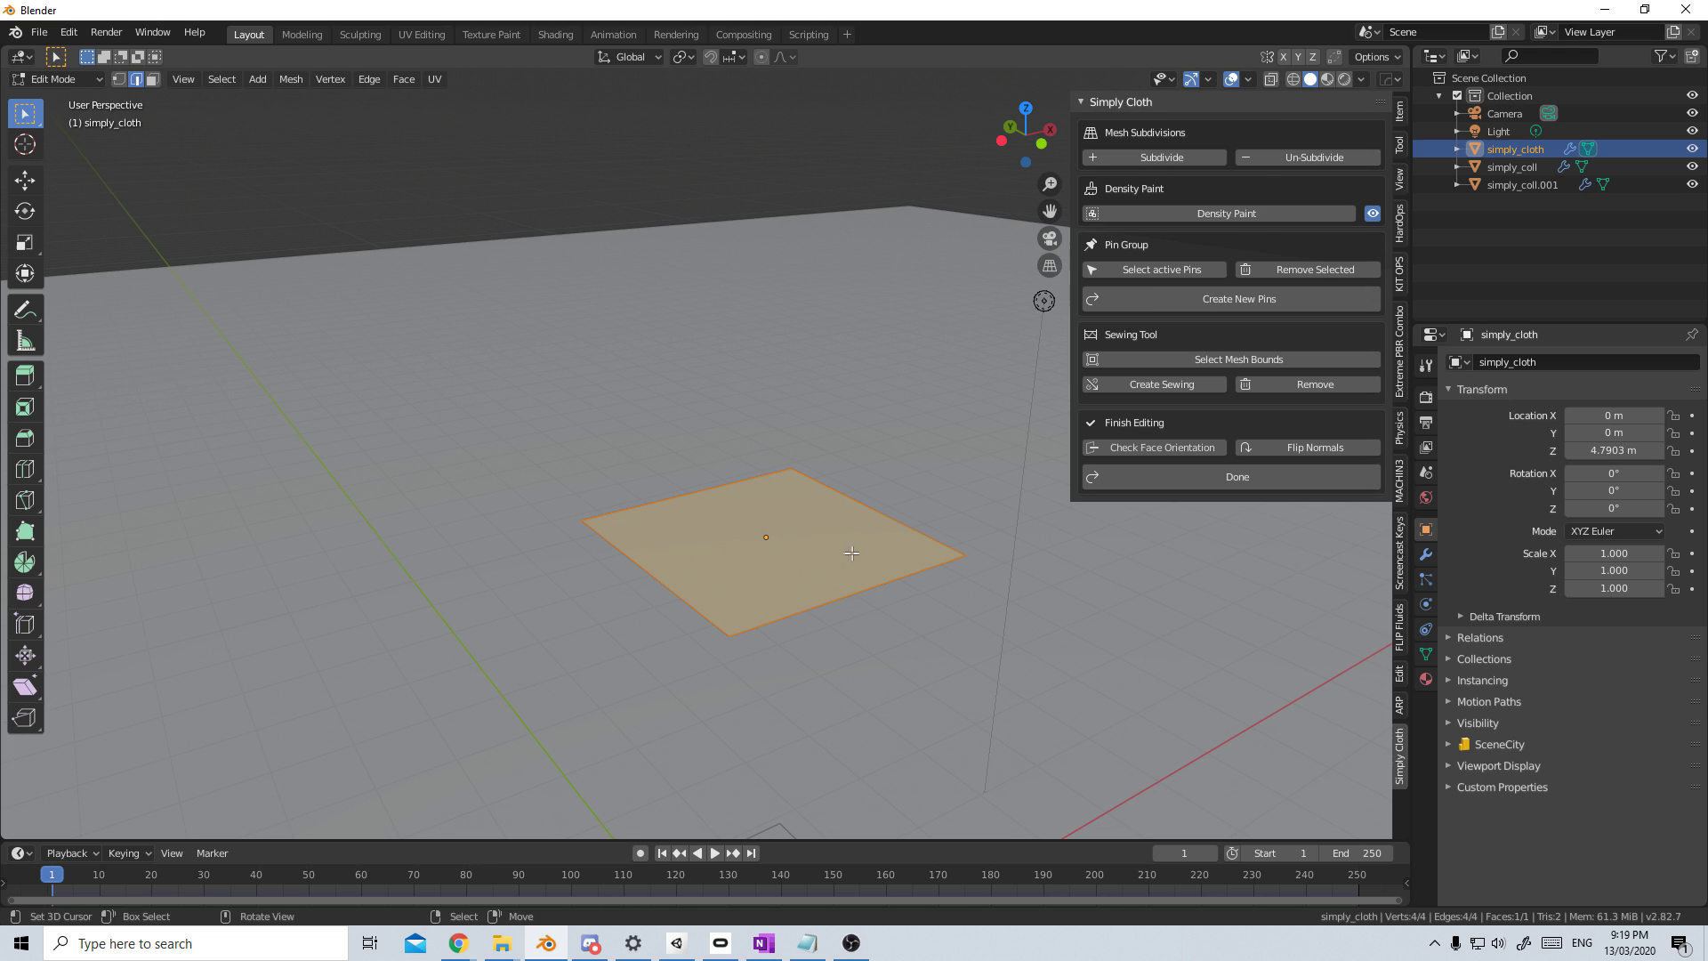
Step: Subdivide the paper plane repeatedly into a dense grid and return to Object Mode
left_click(1183, 158)
left_click(1183, 158)
left_click(1183, 159)
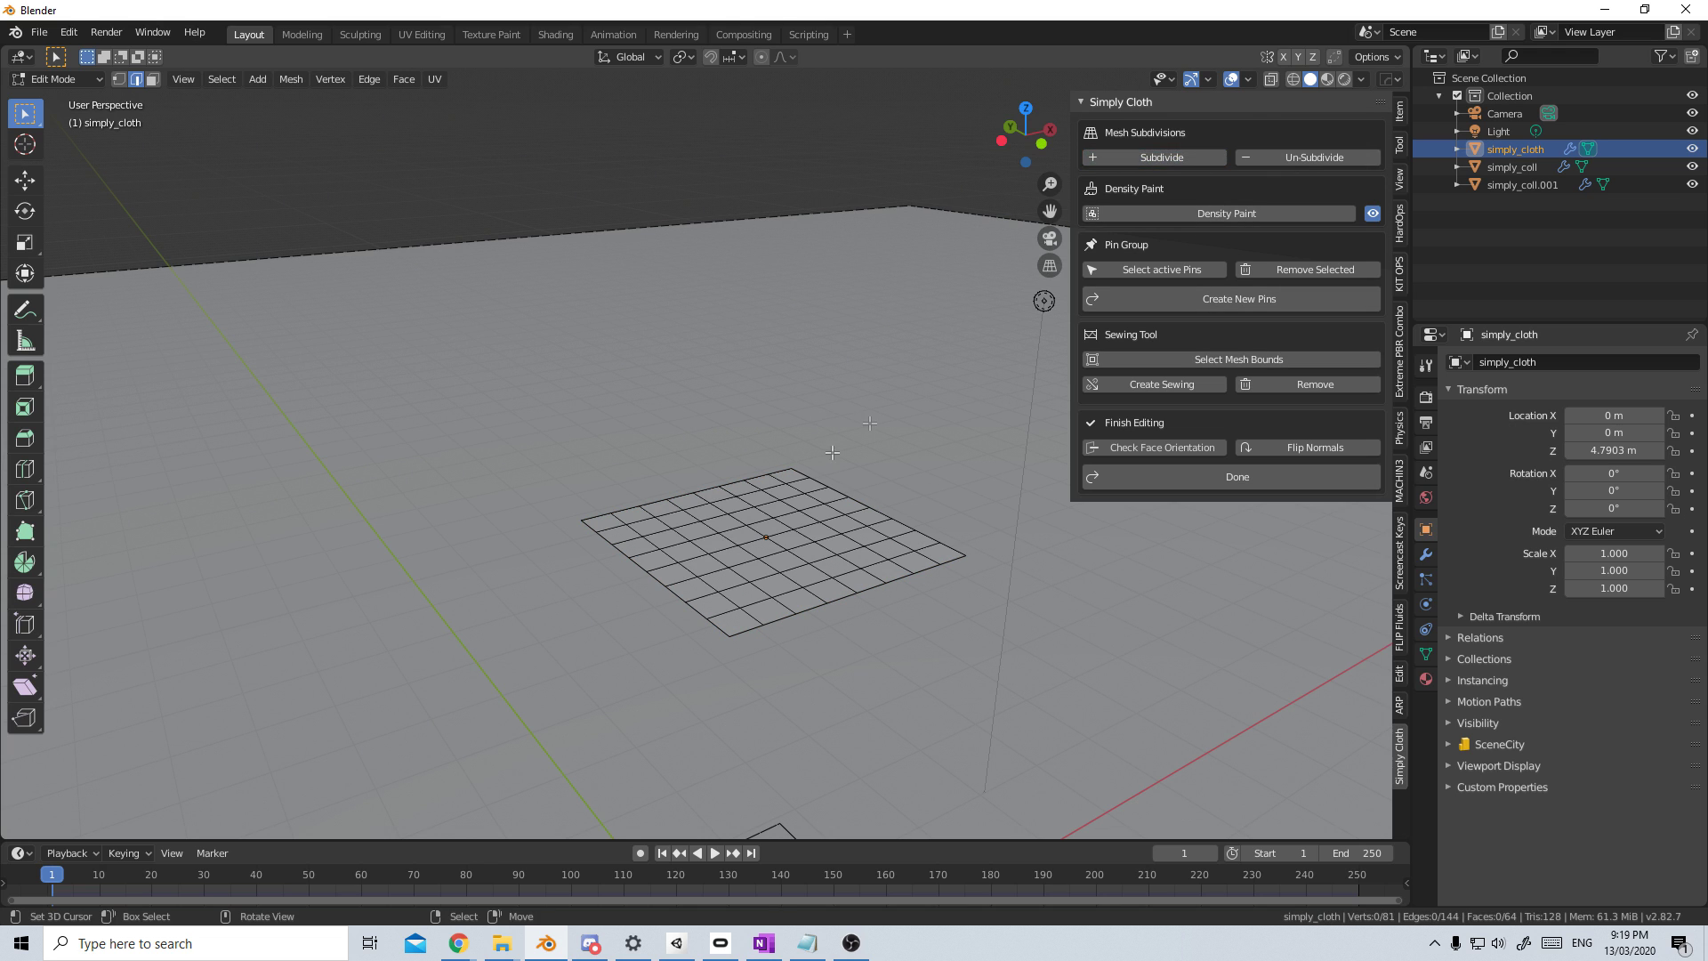
left_click(1183, 159)
key("Tab")
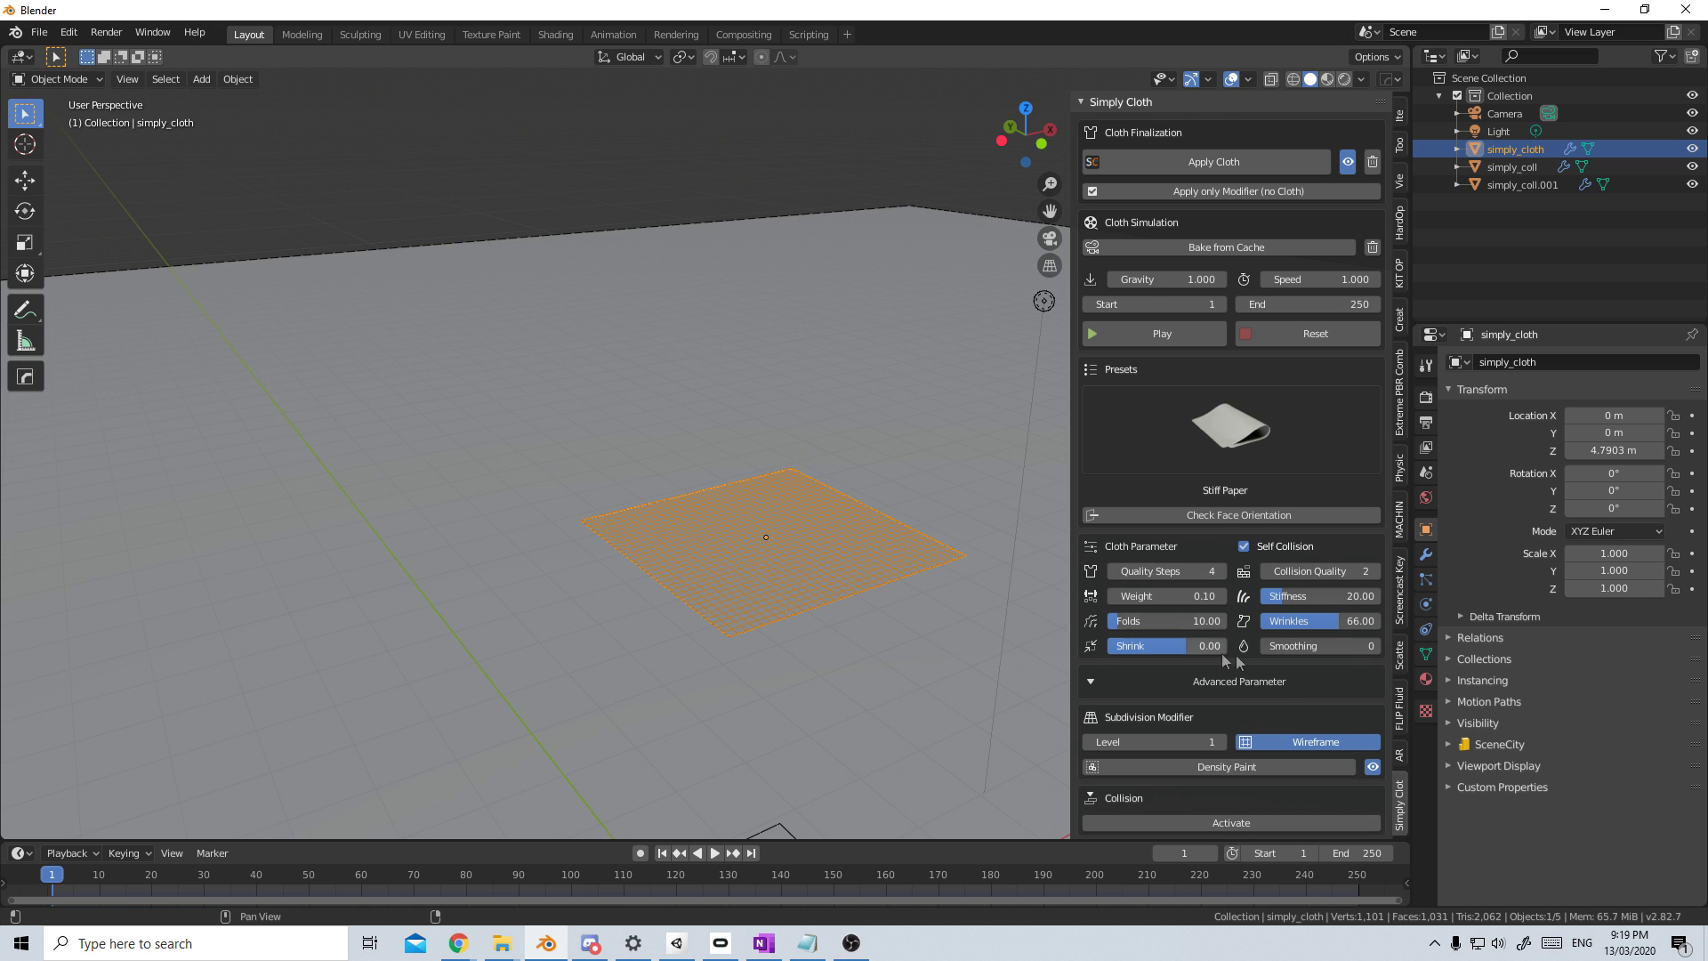
Step: Raise the cloth's collision quality to 4 and tilt the paper plane
left_click(1376, 571)
middle_click_drag(953, 686, 766, 790)
key("r")
key("r")
left_click(904, 602)
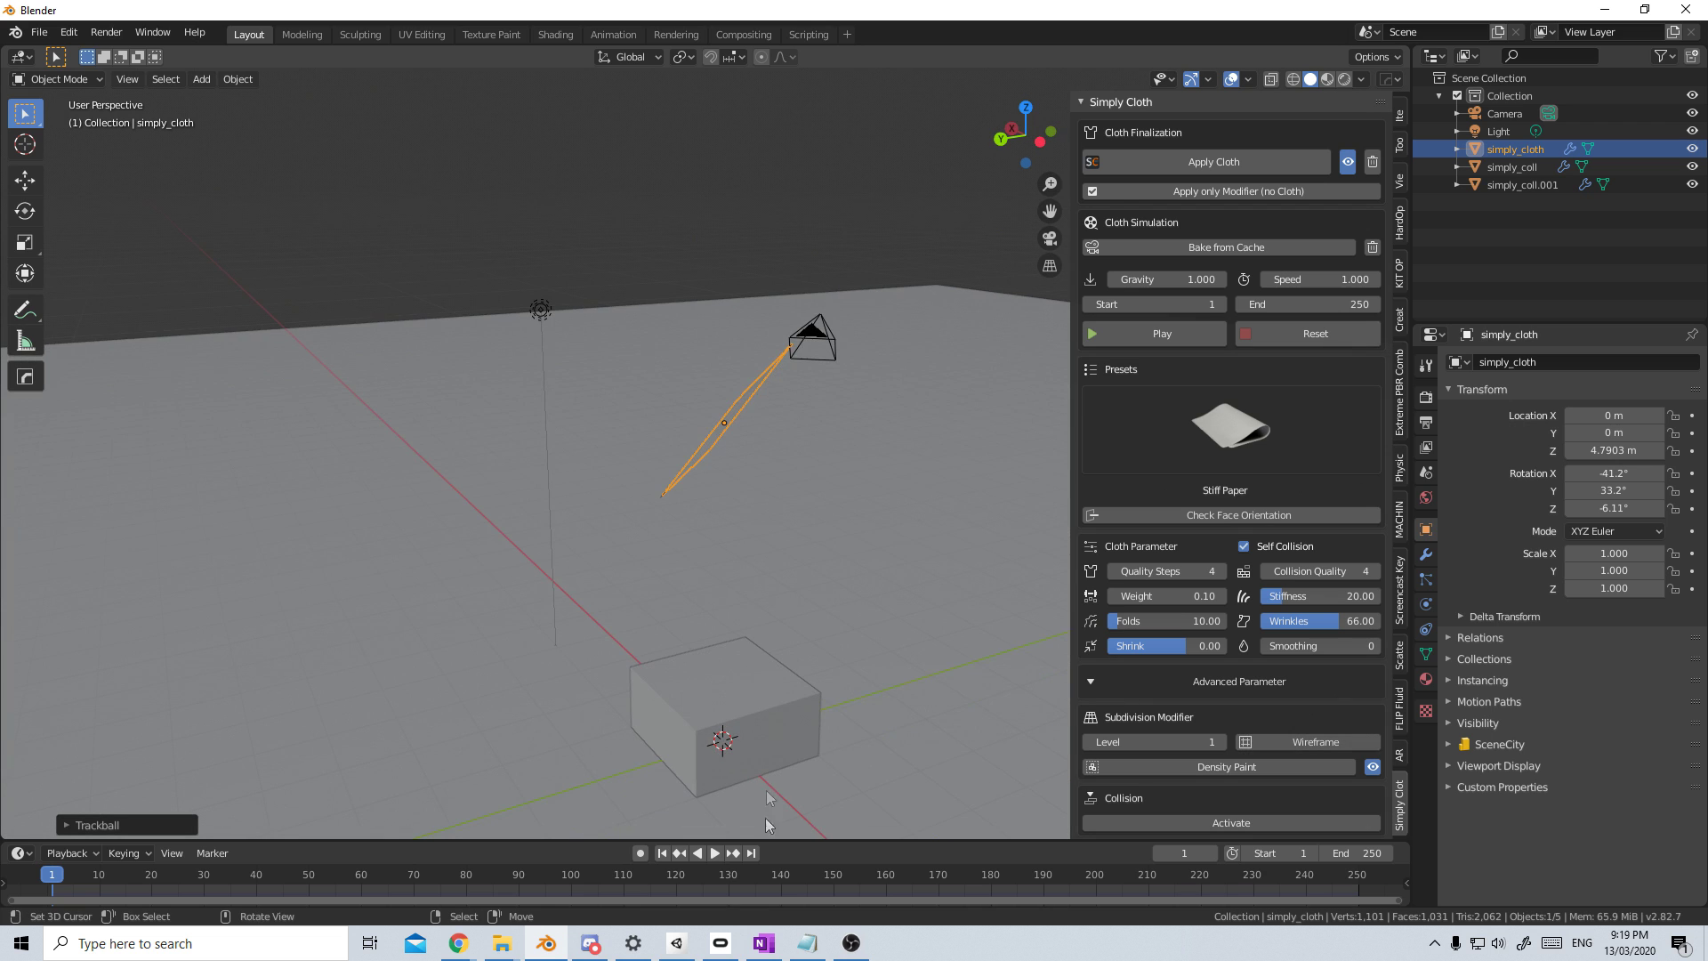
Step: Play the simulation to frame 100 so the paper drops onto the cube
left_click(713, 853)
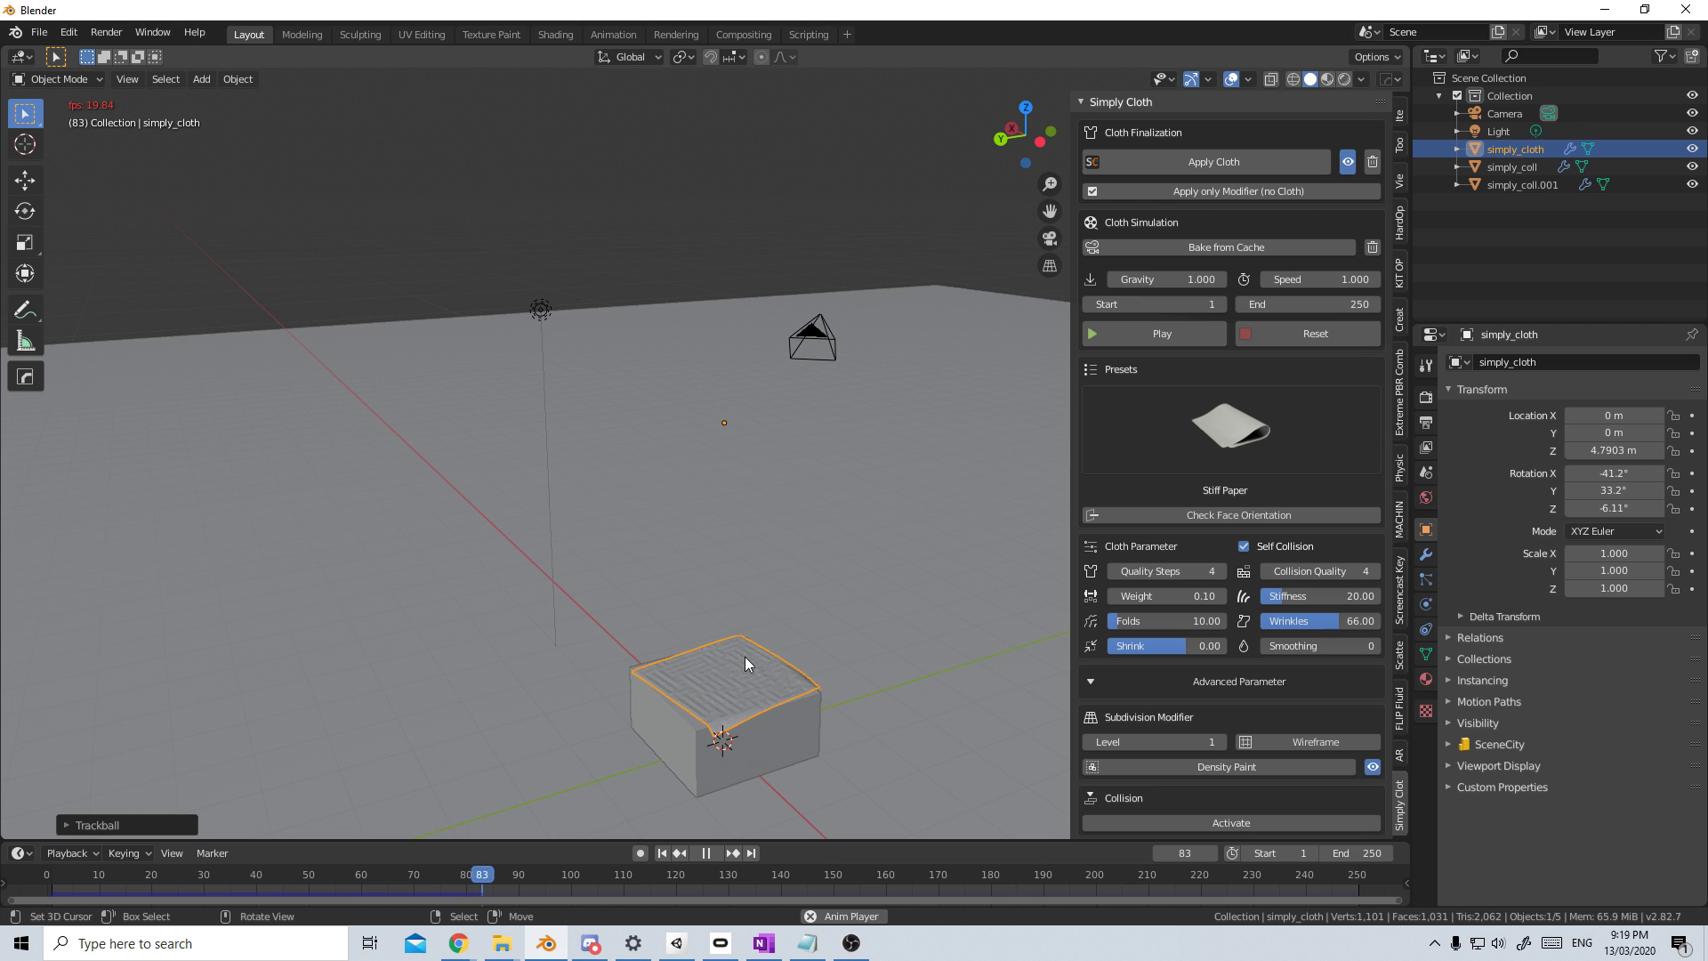
left_click(705, 853)
middle_click_drag(799, 648, 798, 643)
Step: Run Shade Smooth on the paper cloth via the F3 search
key("F3")
type("Shade Smooth")
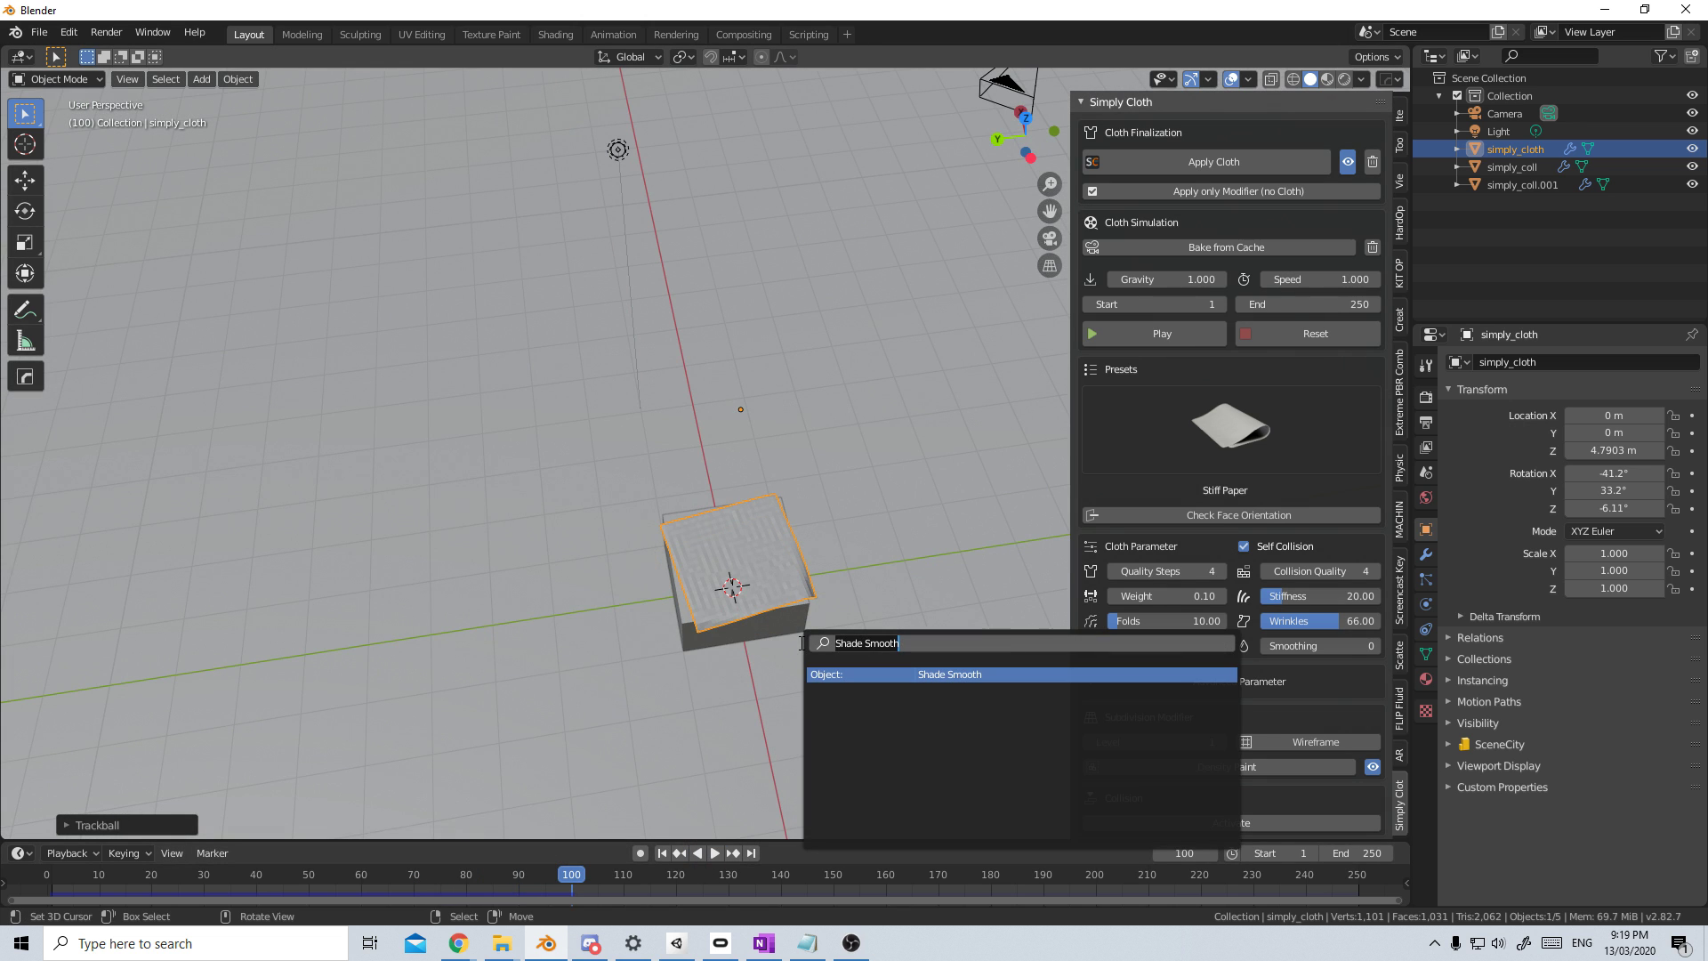
left_click(977, 676)
Step: Orbit and zoom around the cube to inspect the smoothly draped paper
middle_click_drag(975, 675, 681, 541)
scroll(681, 541, "up", 10)
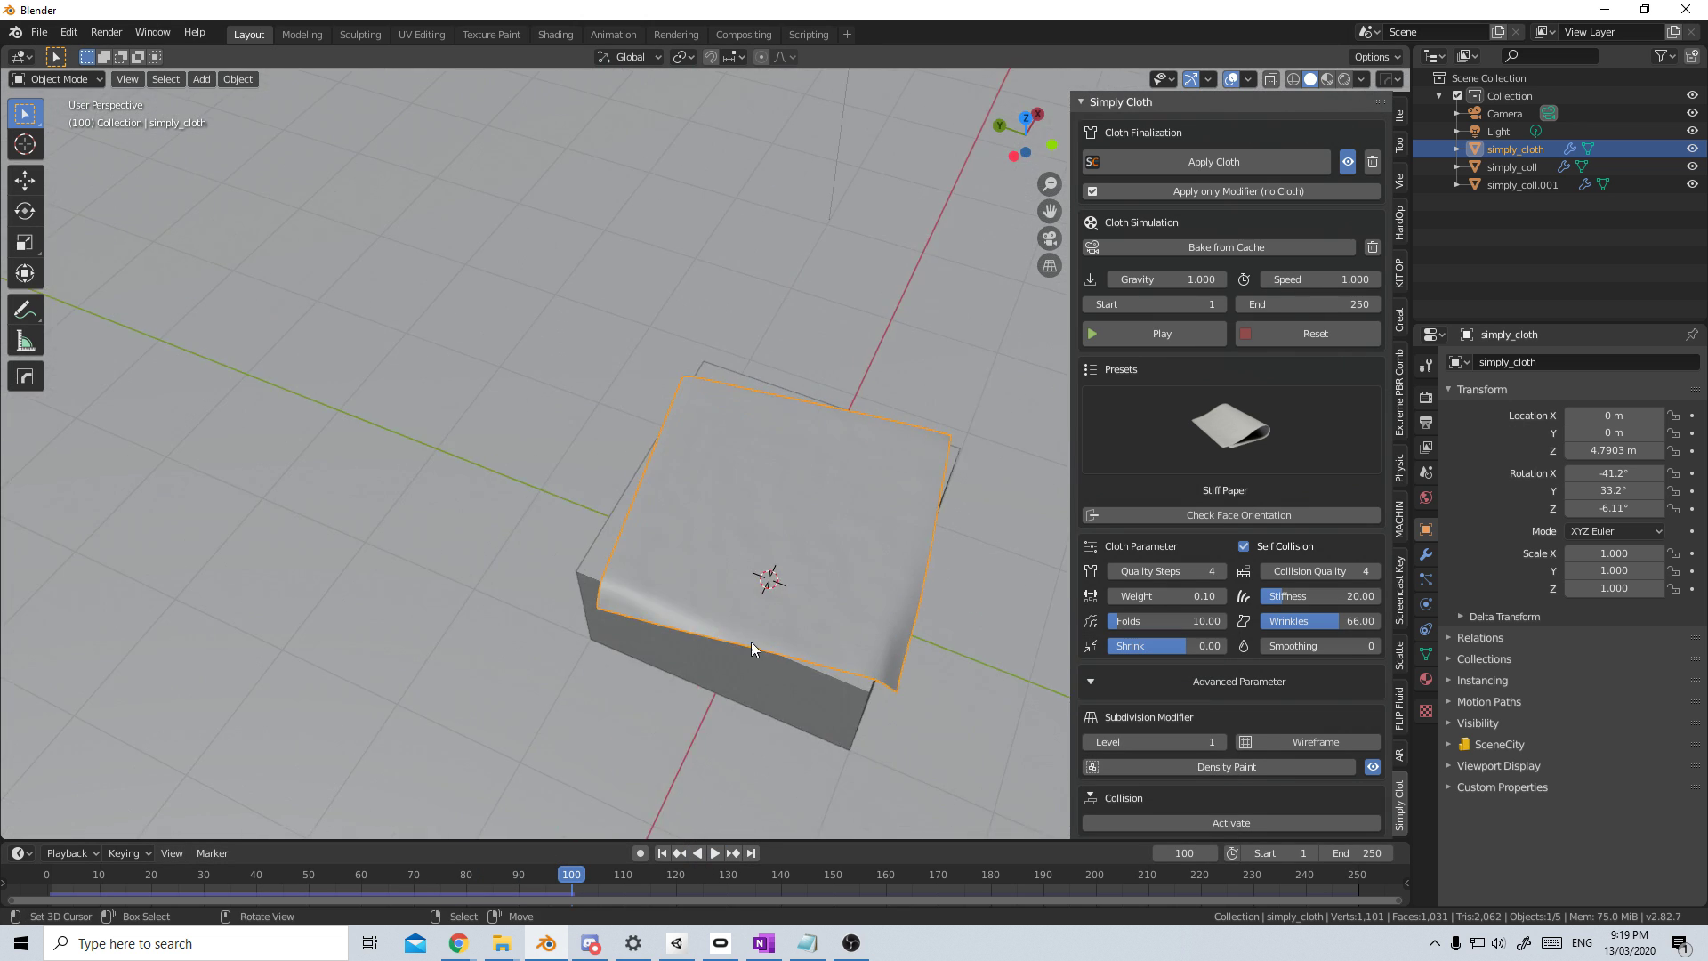
scroll(808, 578, "down", 6)
middle_click_drag(809, 489, 776, 540)
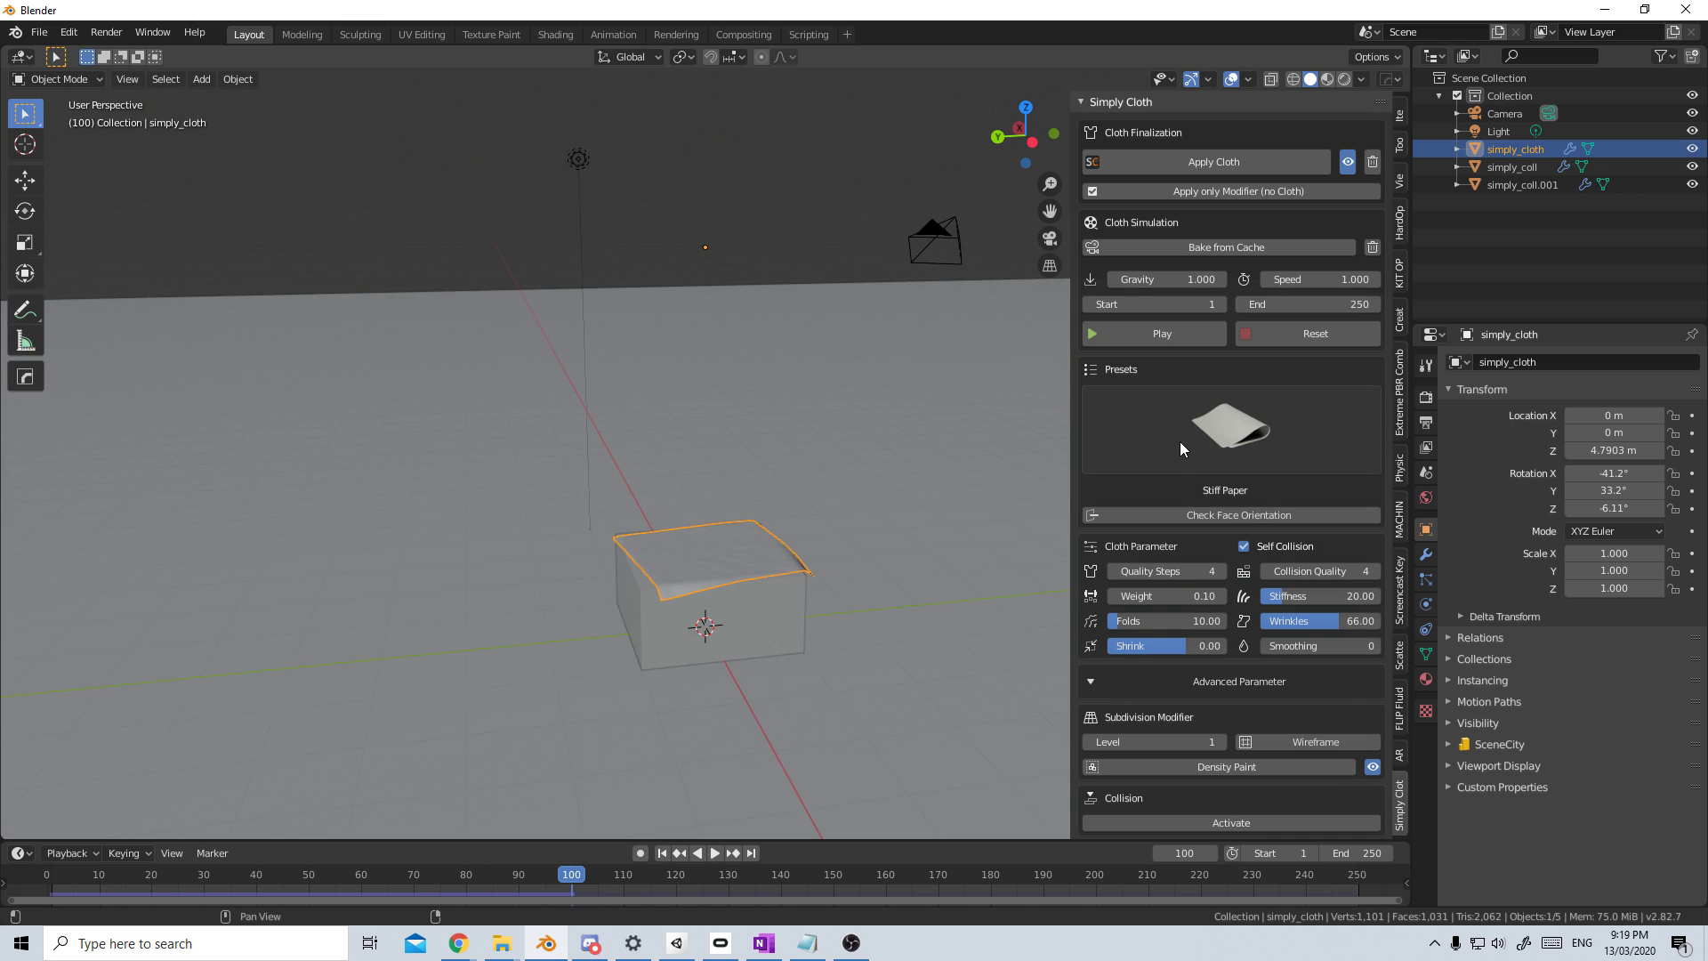
left_click(1179, 441)
key("Escape")
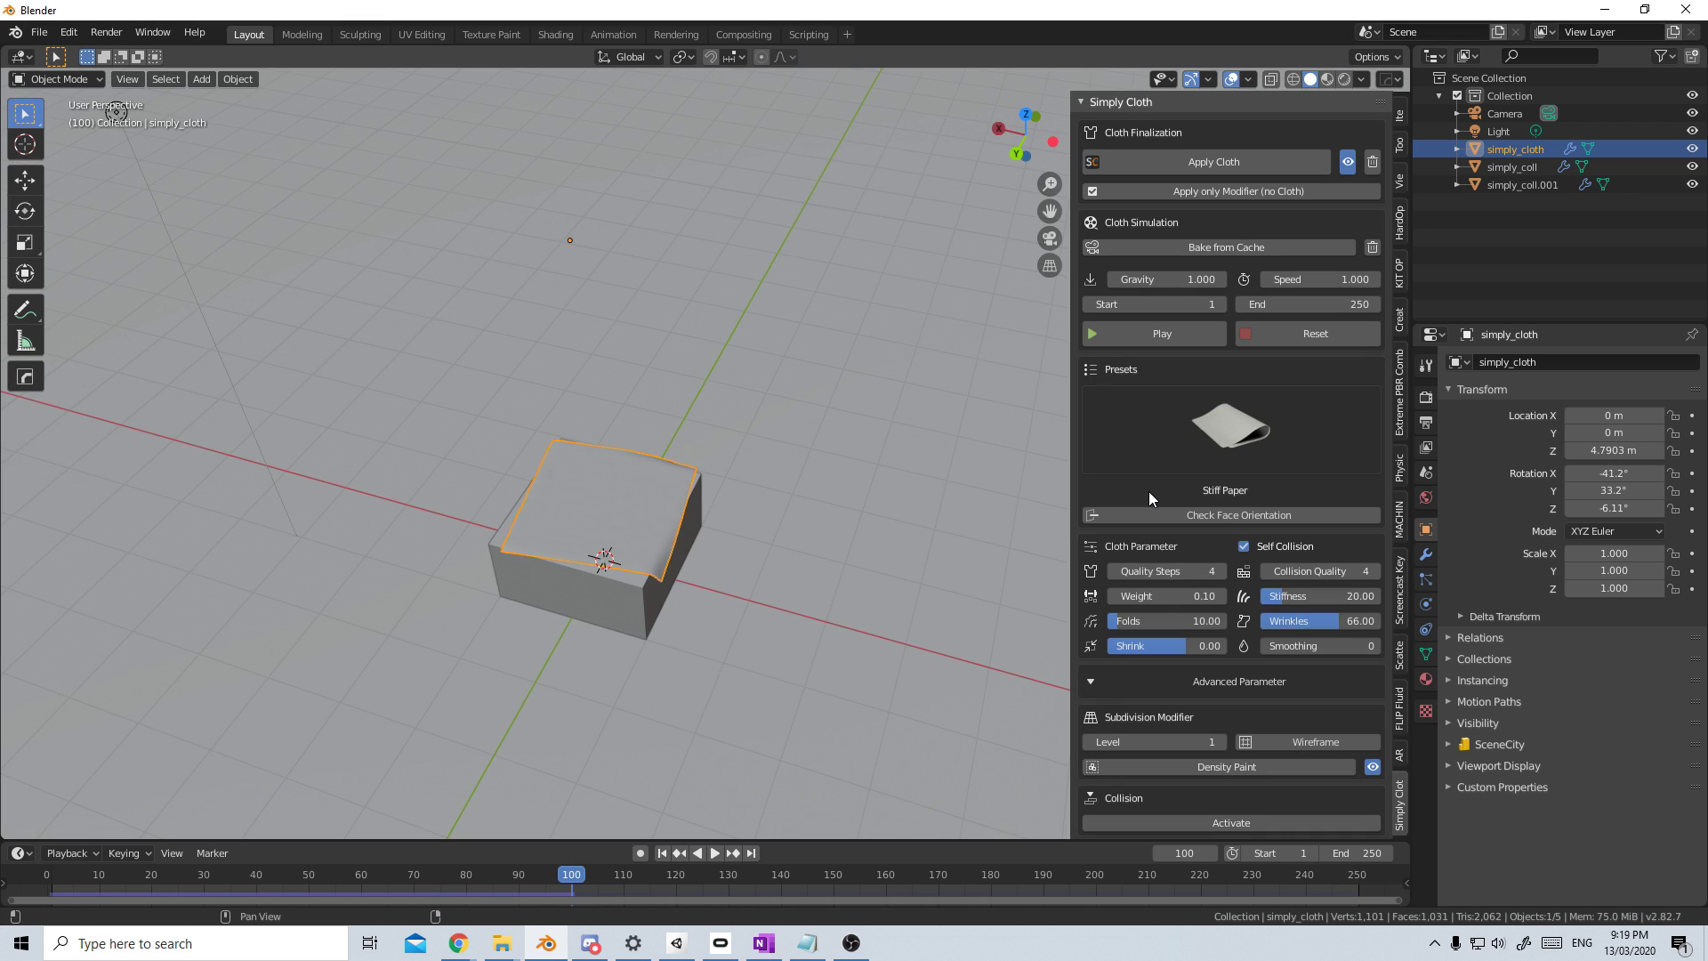